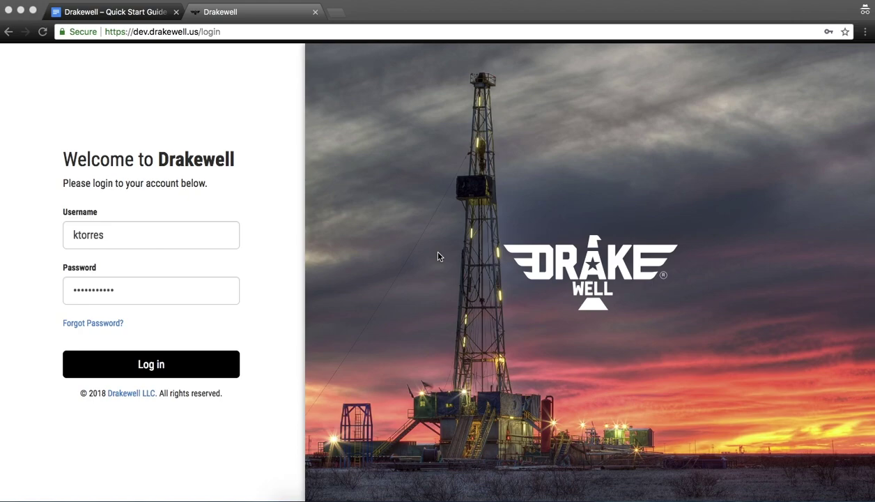
Switch to the Quick Start Guide document and review its Getting Started and Before you Begin sections.
left_click(116, 17)
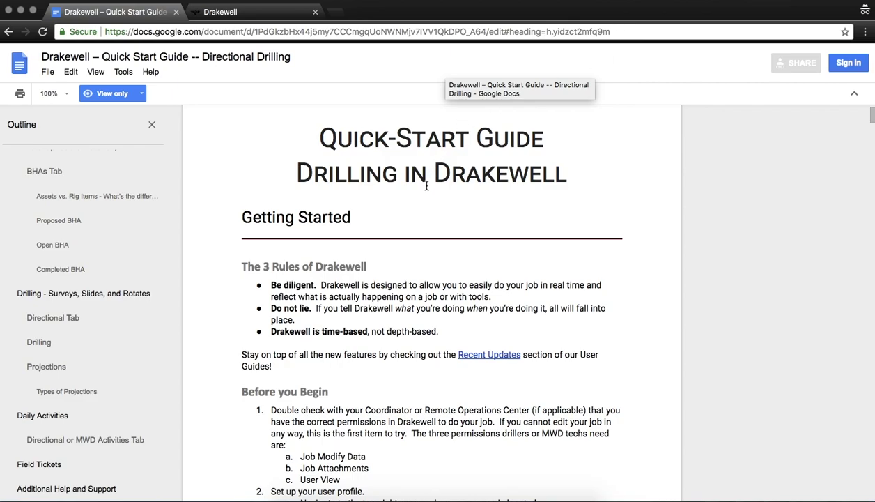
scroll(420, 306, "down", 2)
scroll(420, 309, "down", 5)
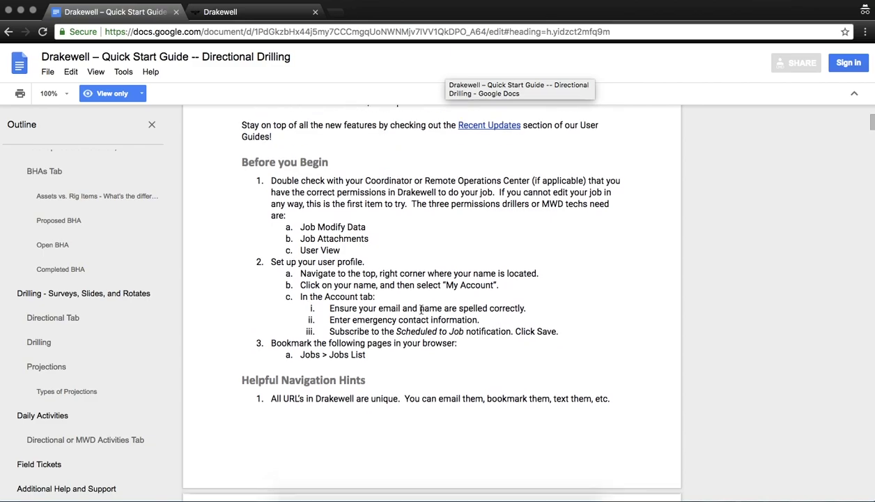
scroll(421, 310, "up", 7)
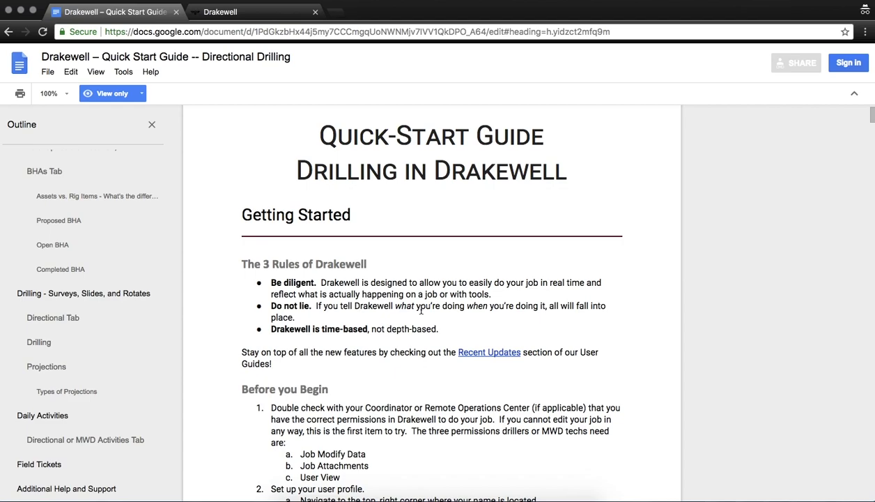
left_click(461, 32)
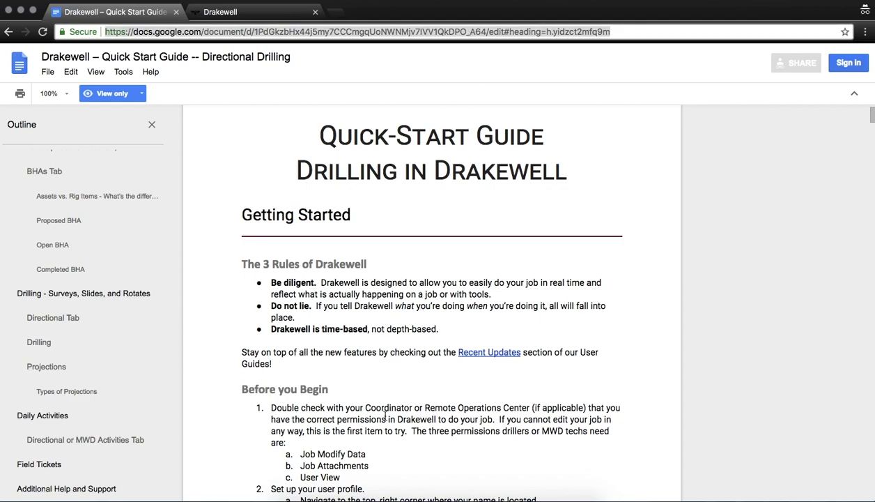
scroll(386, 416, "down", 10)
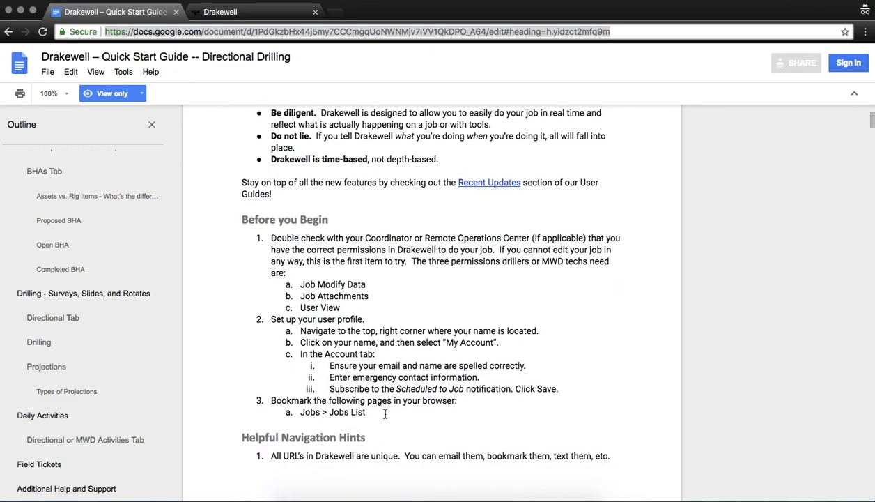
scroll(385, 412, "down", 3)
scroll(385, 411, "up", 15)
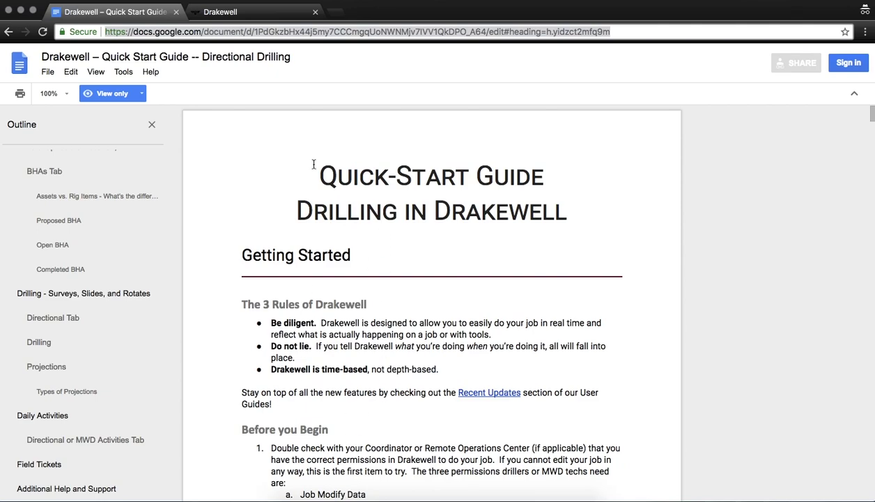
Return to the Drakewell login page, log in with the prefilled credentials, and open the Help Guides in a new browser tab.
left_click(246, 19)
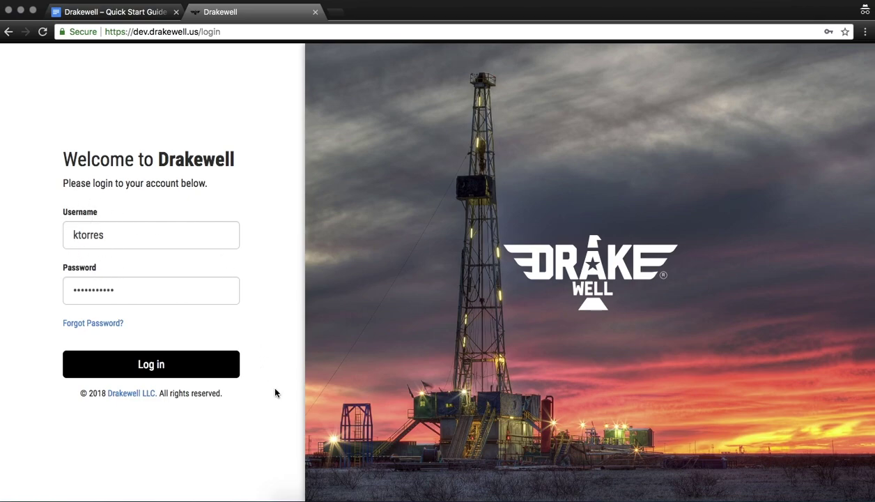
left_click(130, 375)
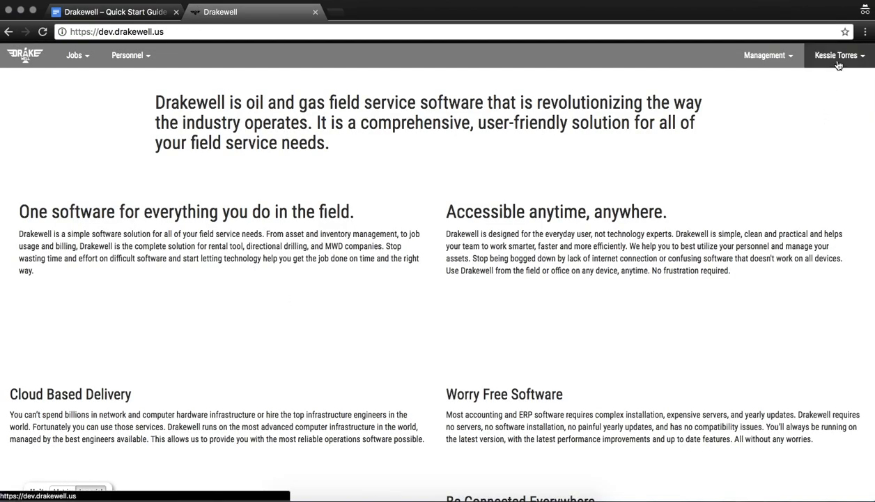
left_click(838, 61)
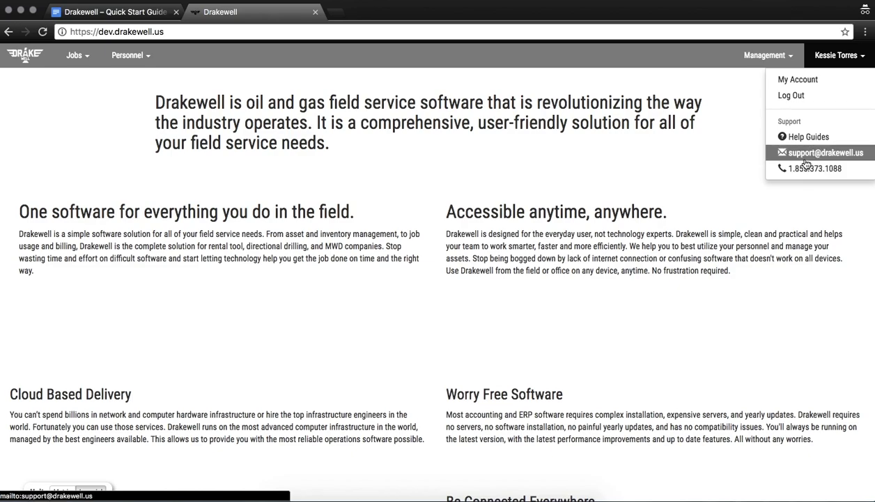
right_click(791, 137)
left_click(780, 145)
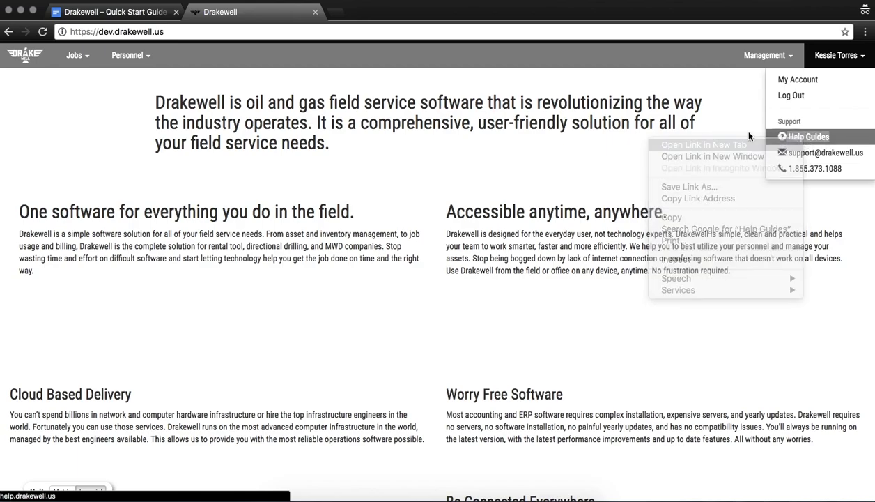
left_click(380, 12)
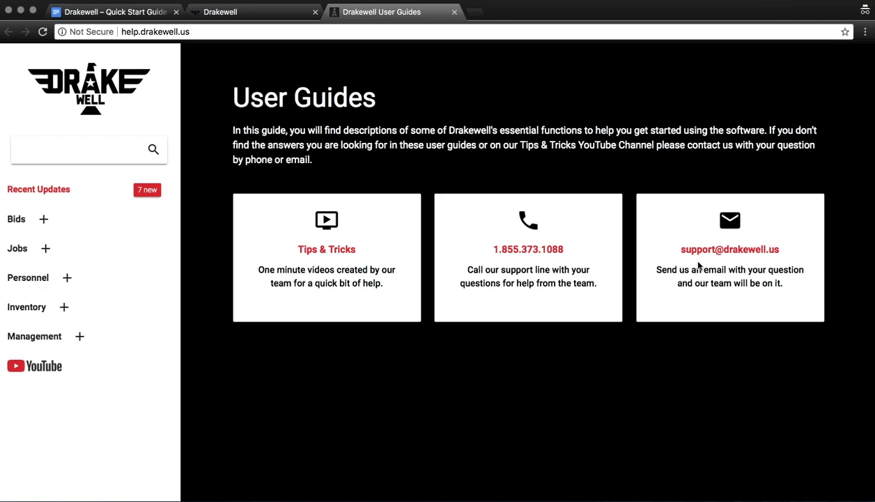
Open the Recent Updates page of the user guides and review the dated improvements and fixes.
left_click(75, 201)
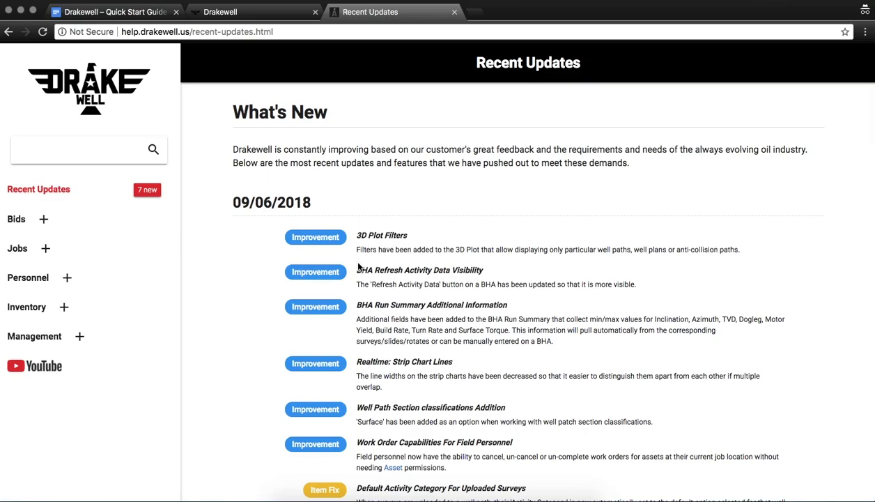
scroll(358, 266, "down", 3)
scroll(360, 249, "down", 8)
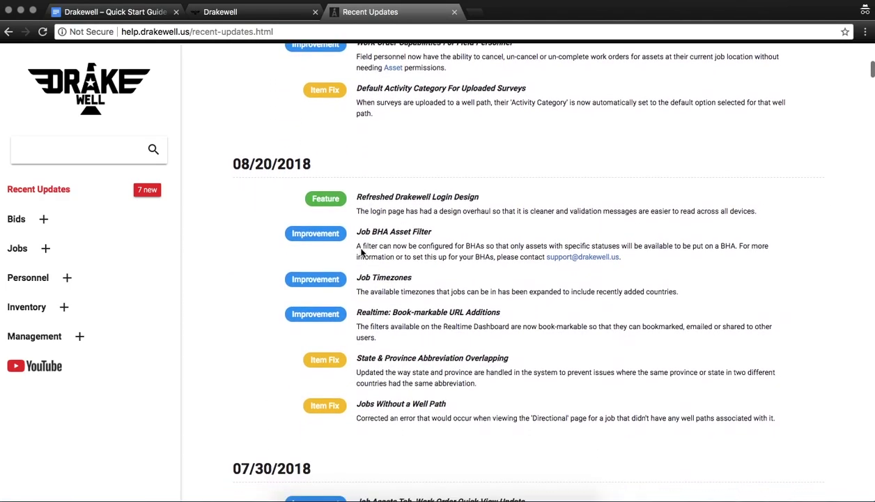
scroll(361, 252, "up", 12)
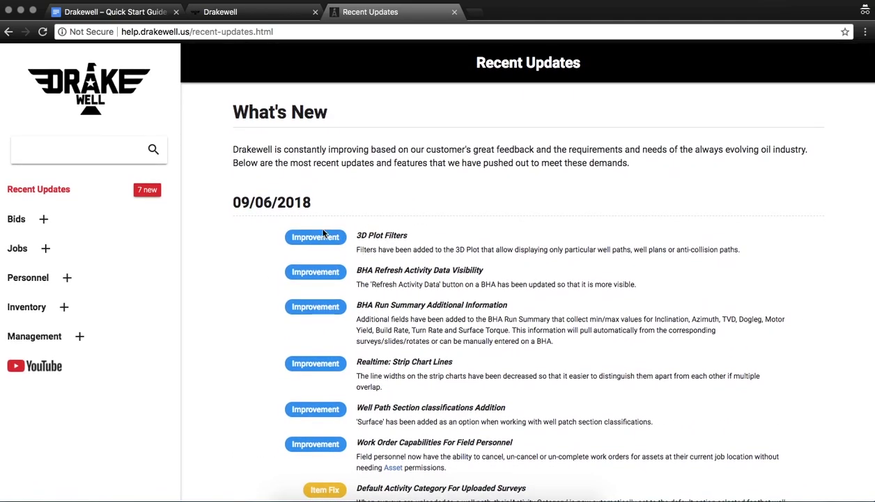
left_click_drag(277, 203, 233, 204)
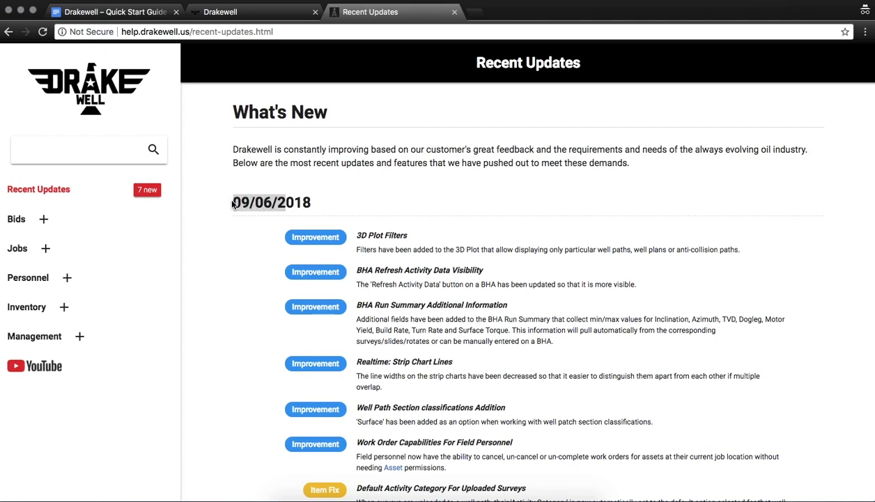
left_click(232, 203)
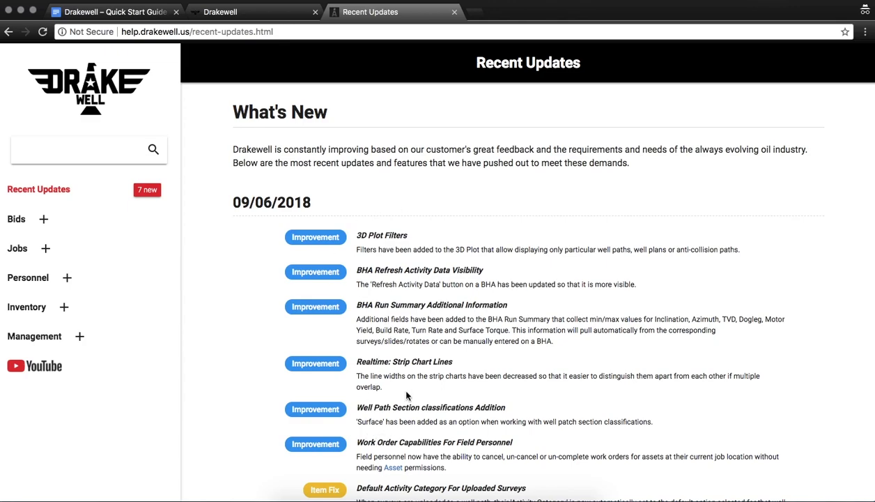
Search the user guides for "job".
left_click(77, 159)
type("role")
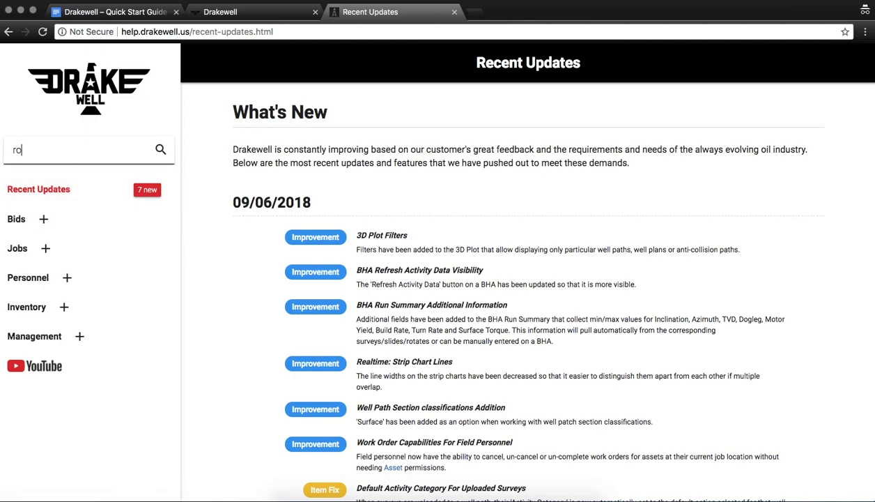
key("BackSpace")
key("BackSpace")
key("BackSpace")
type("job")
key("BackSpace")
key("BackSpace")
key("BackSpace")
key("BackSpace")
type("job")
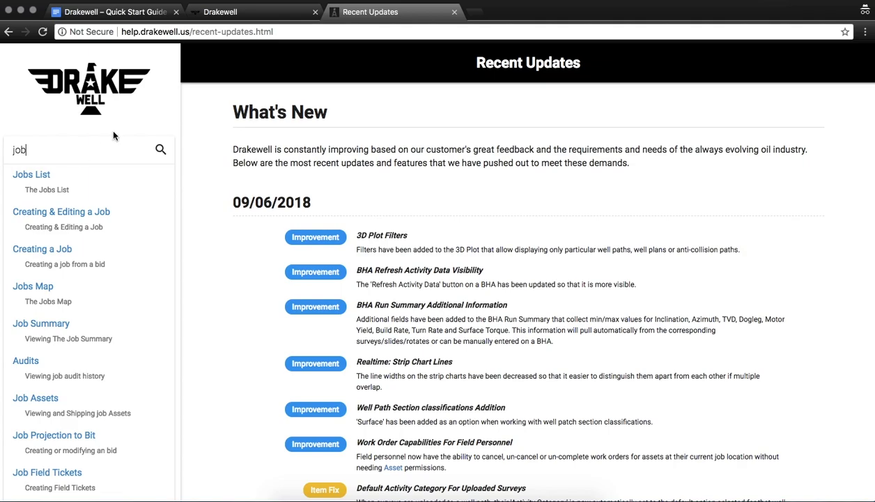
Return to Drakewell, open the account settings of the own profile, and review the personal information and change password fields.
left_click(225, 14)
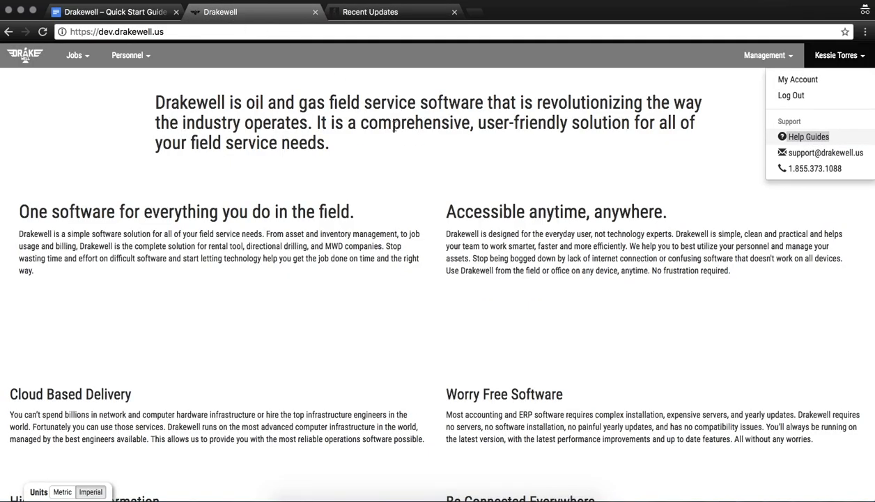
left_click(799, 80)
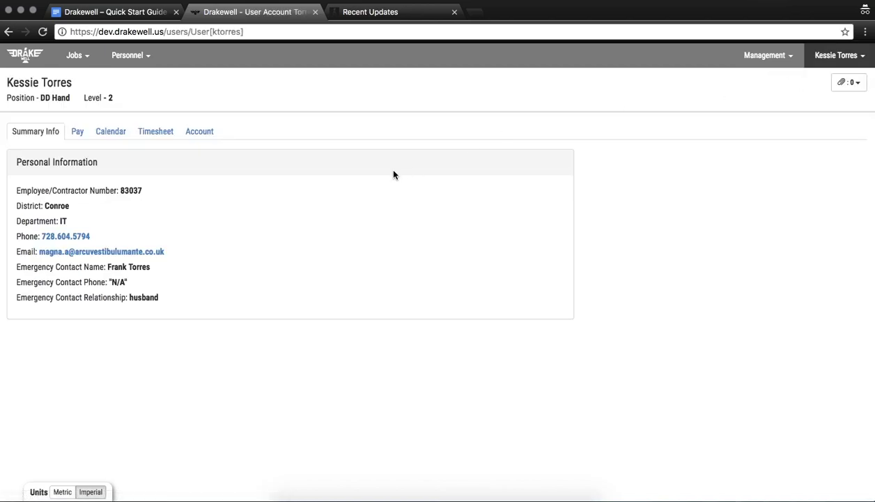
left_click(195, 136)
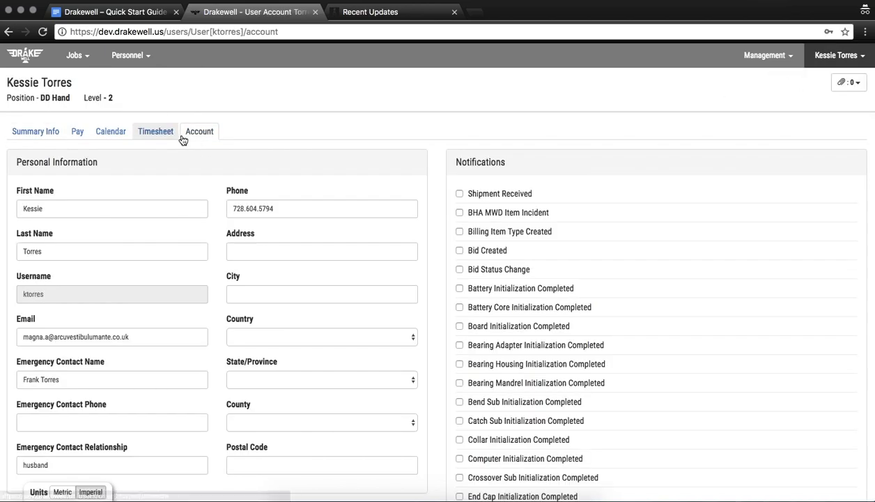
scroll(251, 317, "down", 2)
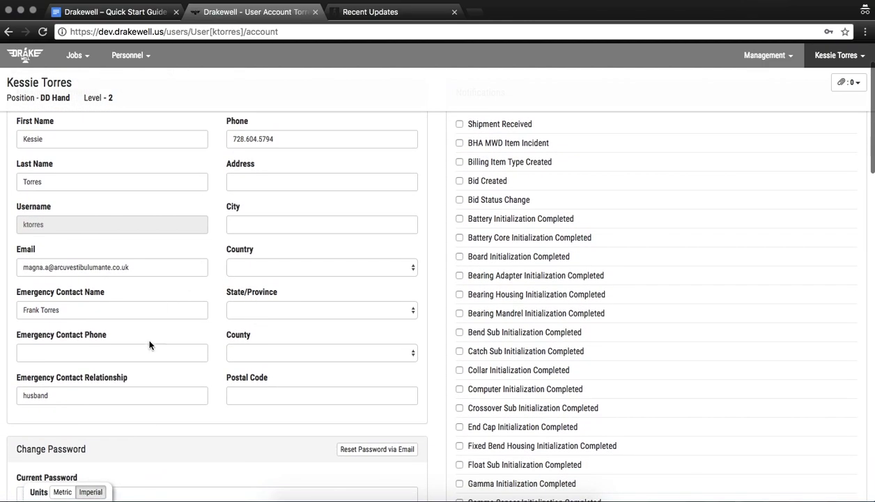
scroll(285, 386, "down", 4)
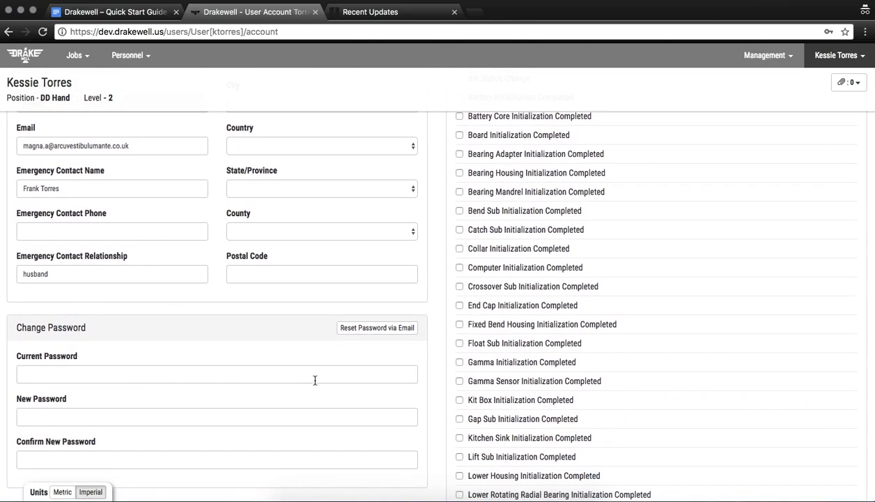
scroll(285, 289, "down", 1)
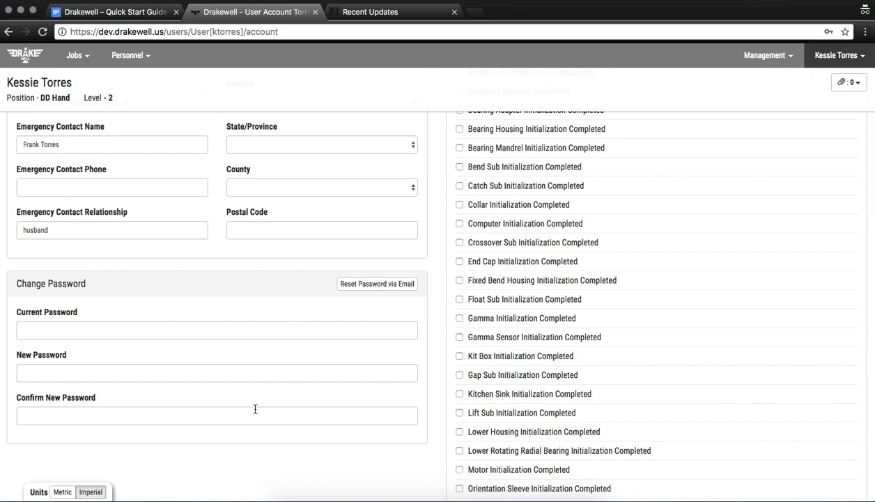
scroll(580, 356, "up", 1)
scroll(580, 352, "up", 1)
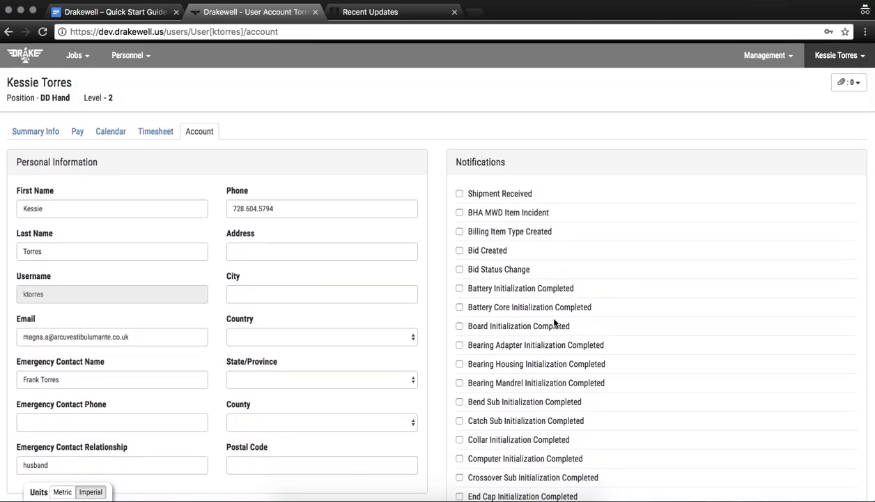
Toggle the Scheduled to Job notification off and on again so it stays subscribed, and save the account settings.
scroll(554, 322, "down", 15)
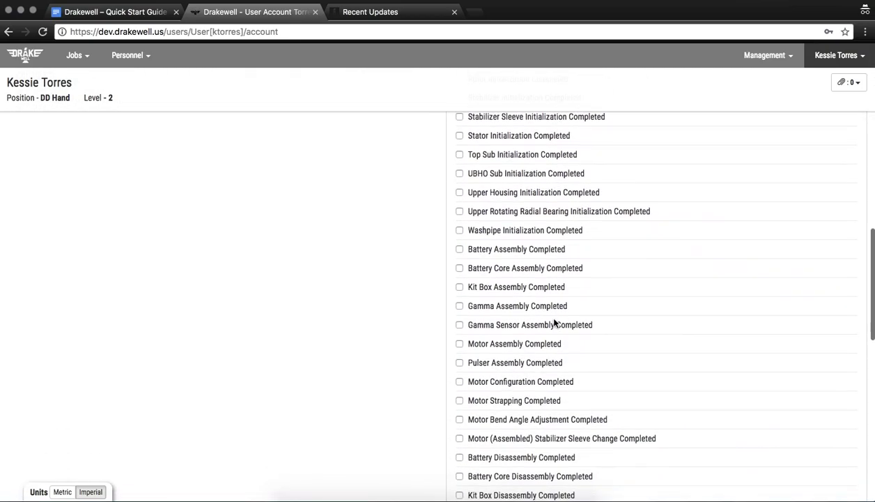
scroll(554, 323, "down", 10)
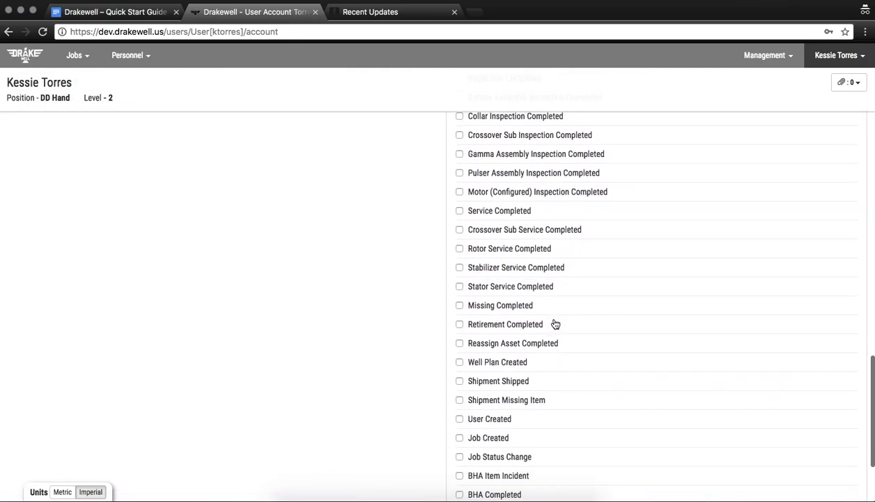
scroll(554, 323, "down", 1)
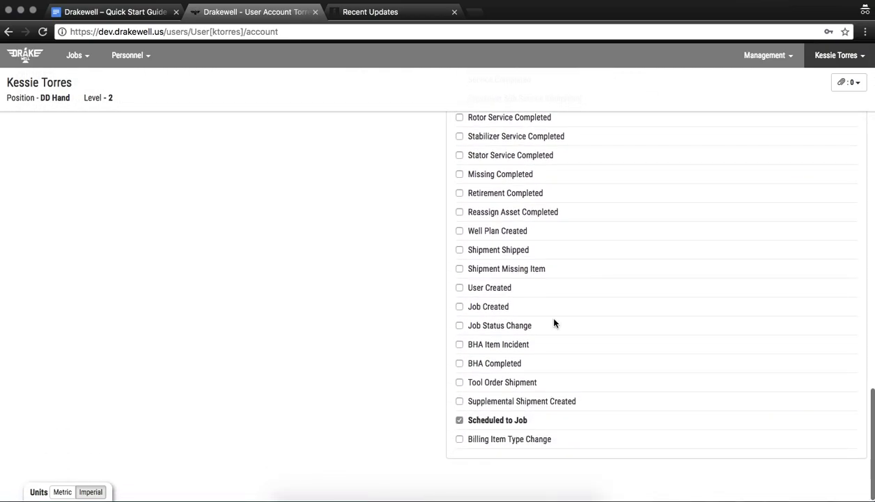
left_click(507, 422)
left_click(505, 424)
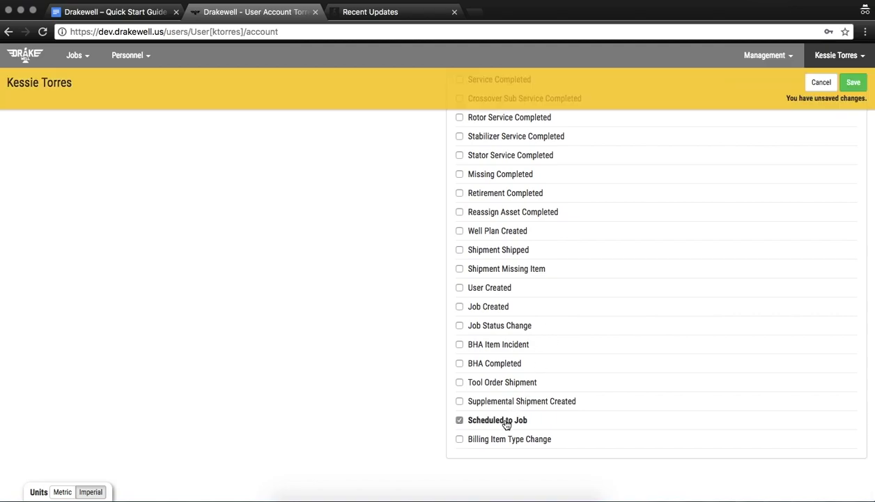
left_click(852, 83)
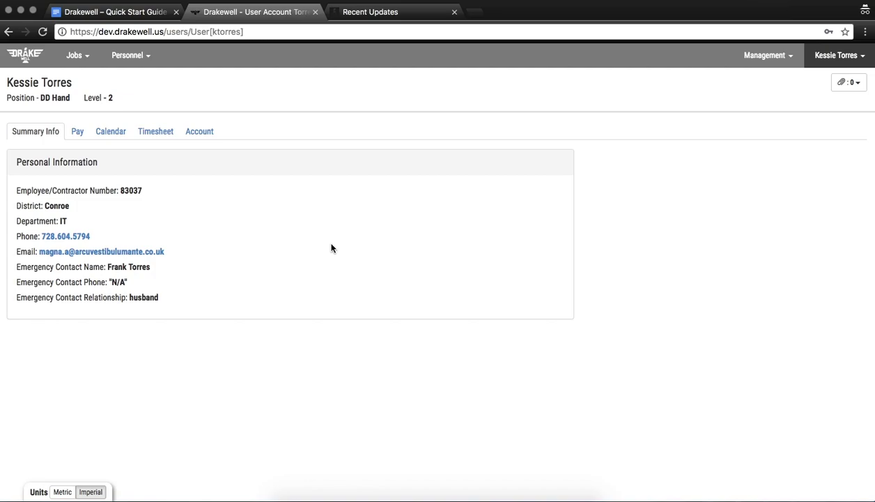
In the timesheet for the week of Sep 2 to Sep 8, 2018, set Saturday September 8's blank Drakewell time entry to Directional.
left_click(158, 130)
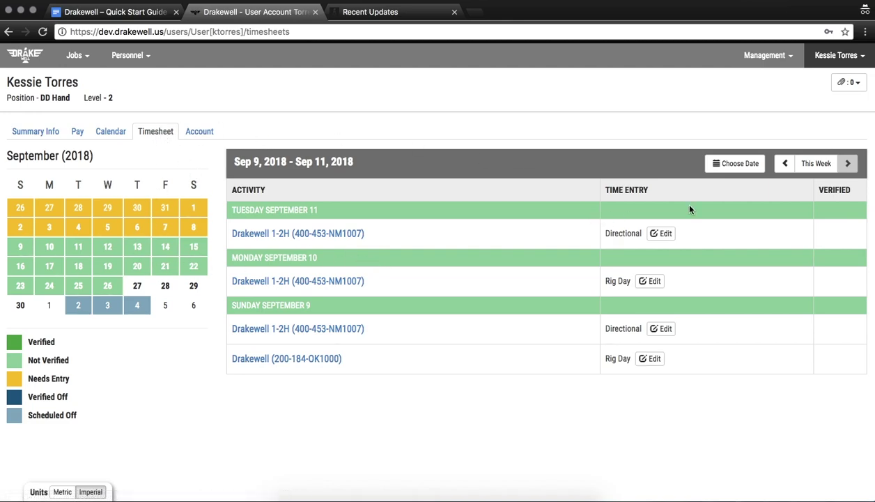
left_click(784, 167)
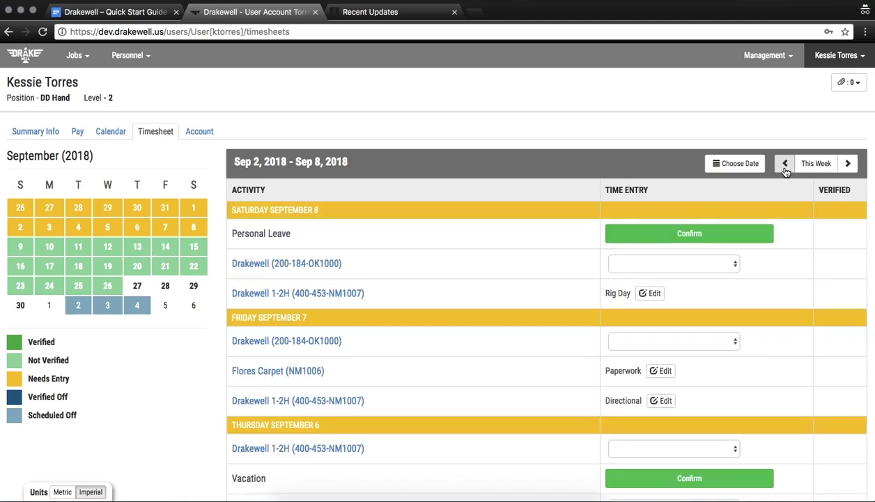
left_click(685, 262)
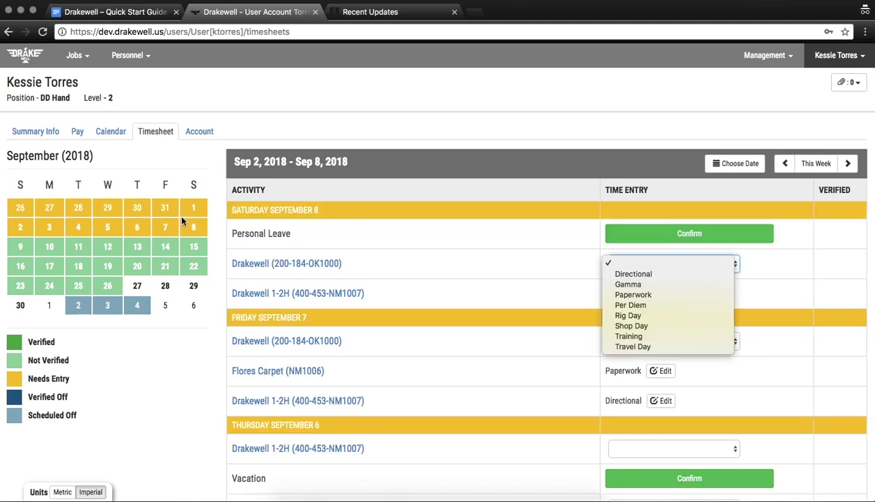
left_click(632, 274)
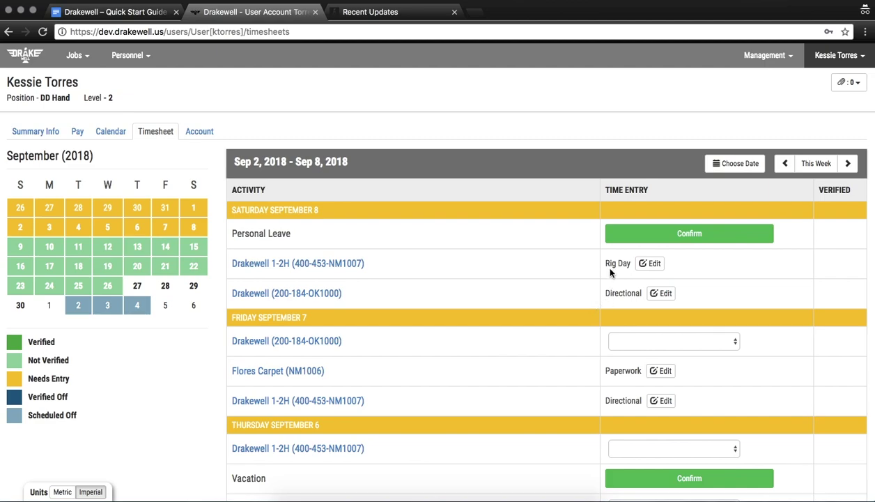
Check the time entry options for Friday September 7's blank Drakewell entry without choosing one.
left_click(625, 343)
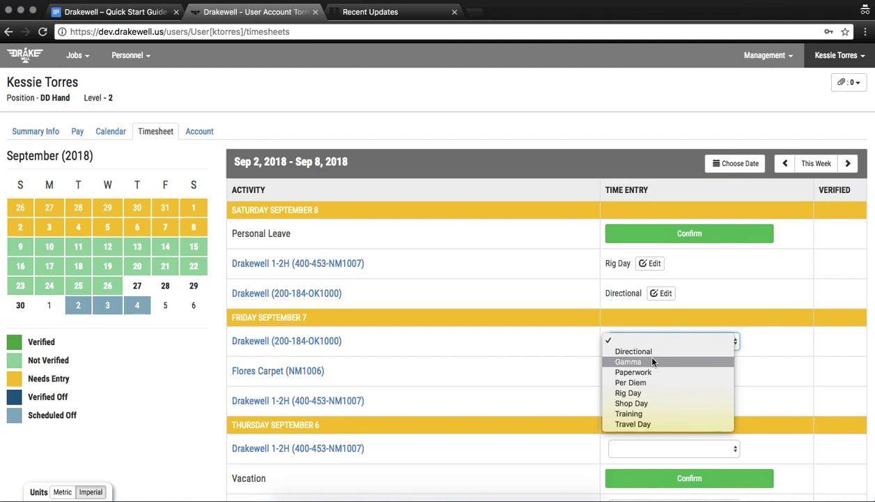
left_click(427, 132)
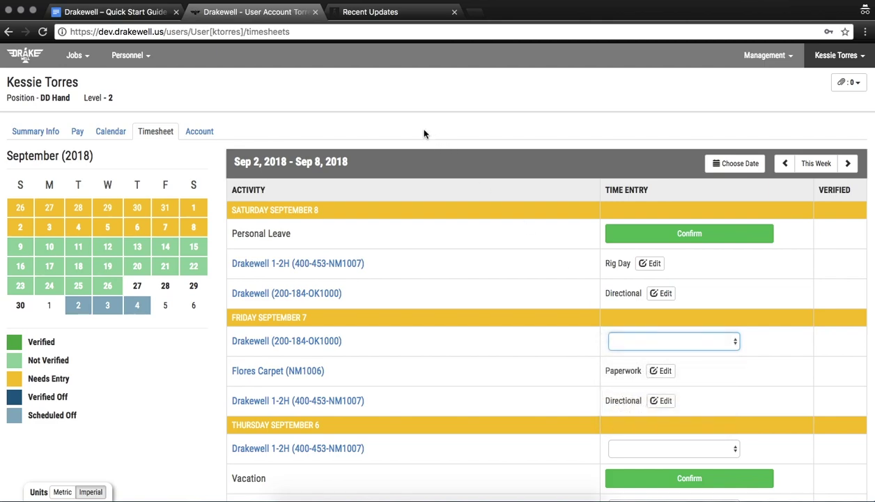
Open the job list showing the user's active and pending jobs.
left_click(85, 58)
left_click(83, 57)
left_click(83, 57)
left_click(82, 76)
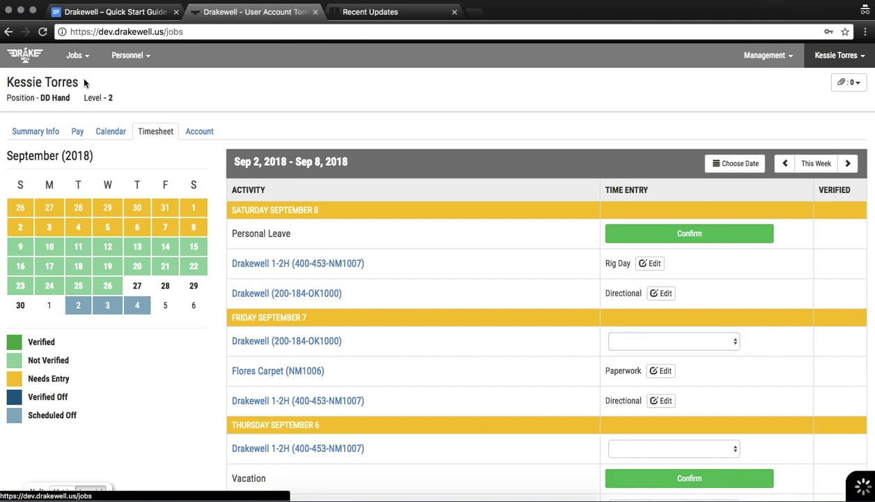
left_click(82, 57)
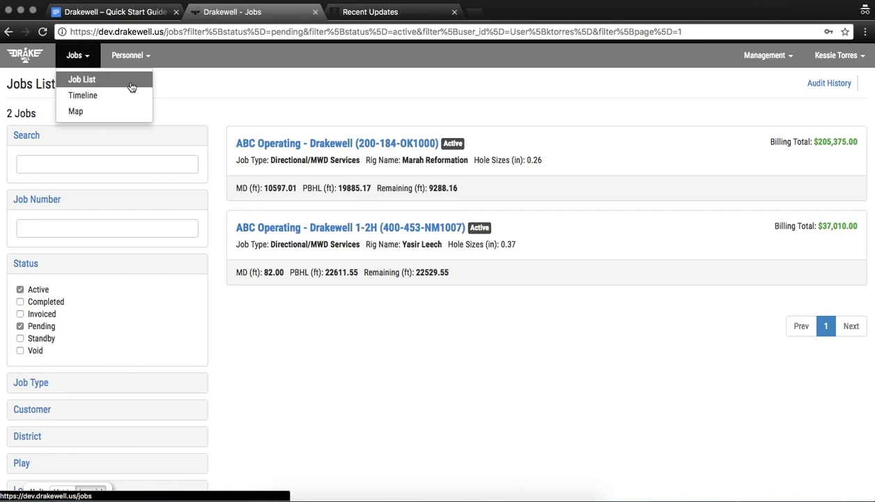
left_click(207, 108)
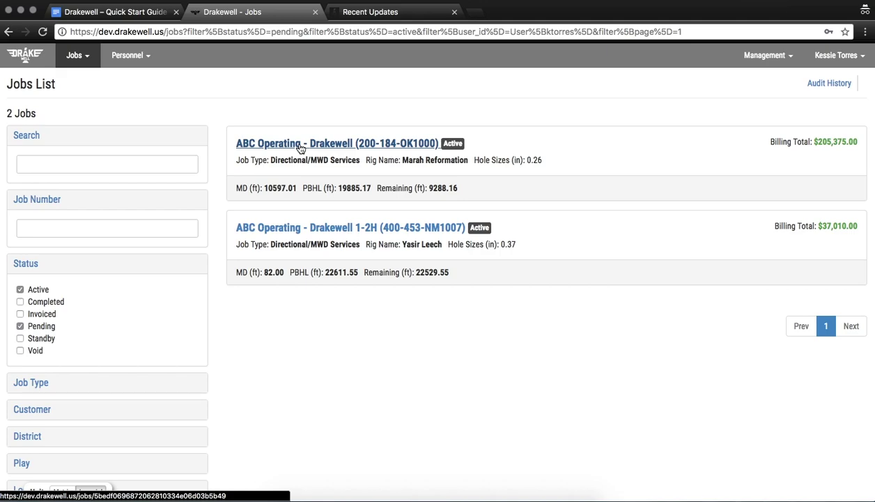
Open the ABC Operating - Drakewell 1-2H job and review the basic info, personnel and well details in its summary.
left_click(300, 229)
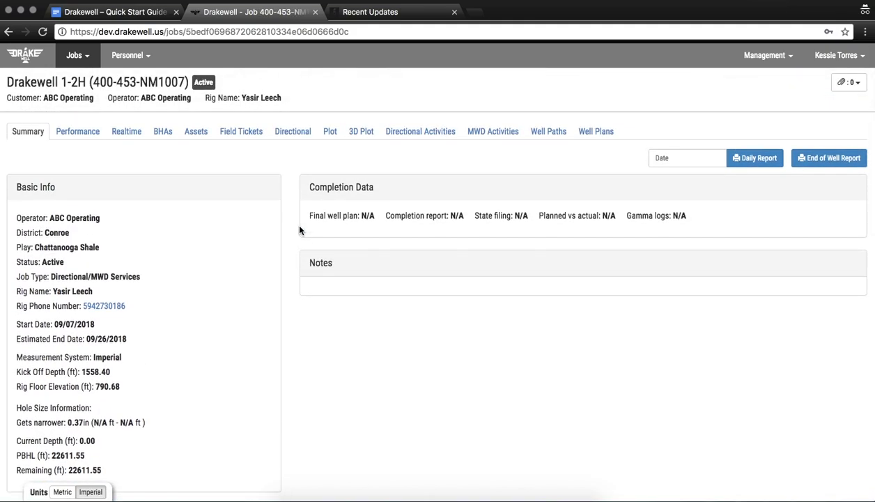
scroll(342, 356, "down", 5)
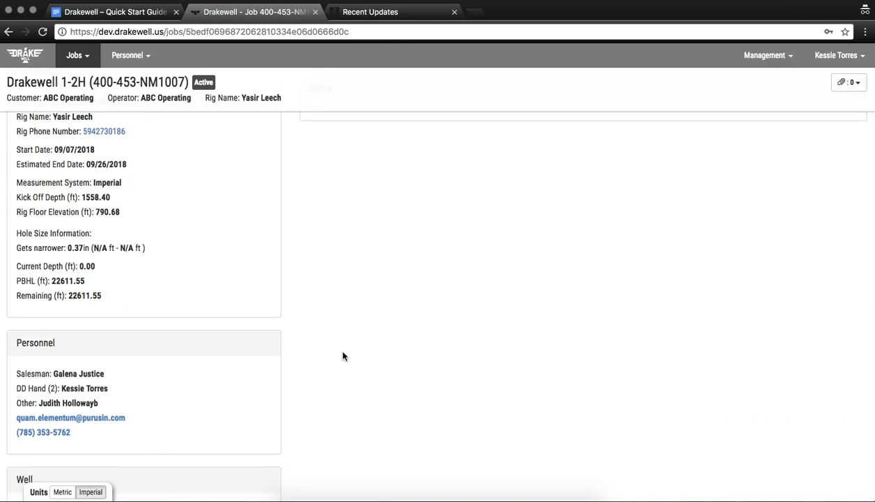
scroll(342, 356, "down", 5)
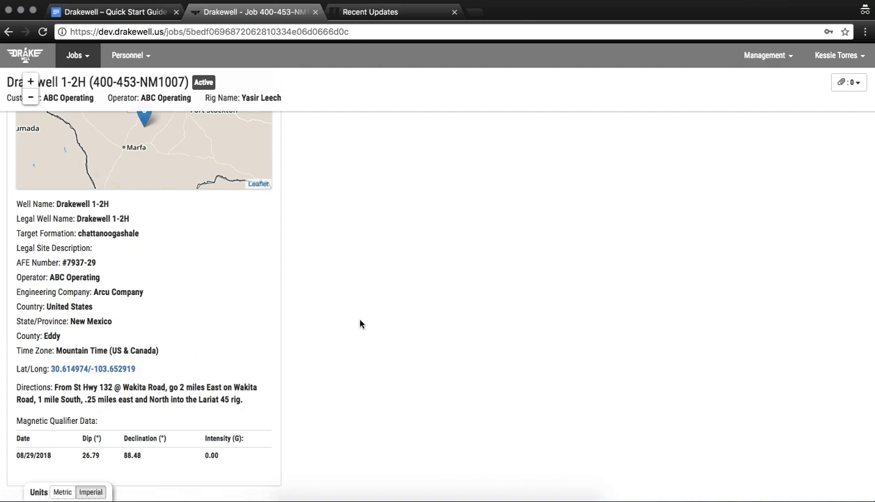
scroll(359, 324, "up", 4)
scroll(361, 322, "up", 2)
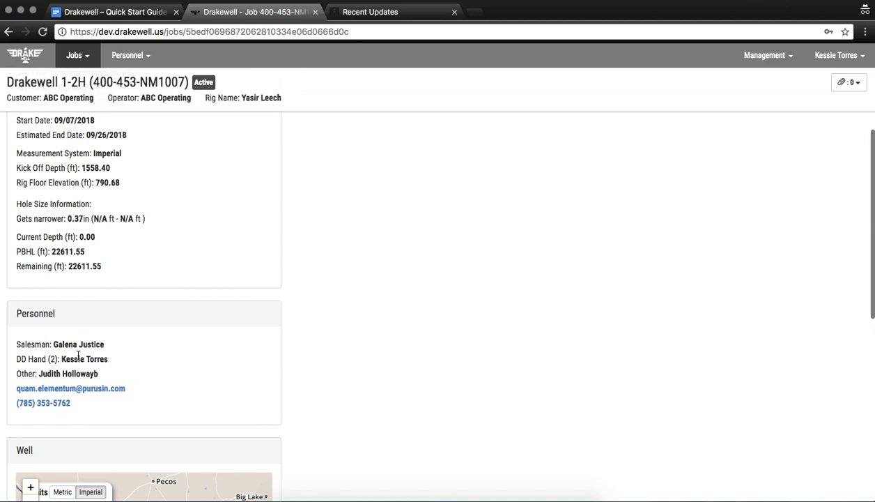
scroll(238, 298, "up", 3)
scroll(238, 298, "up", 1)
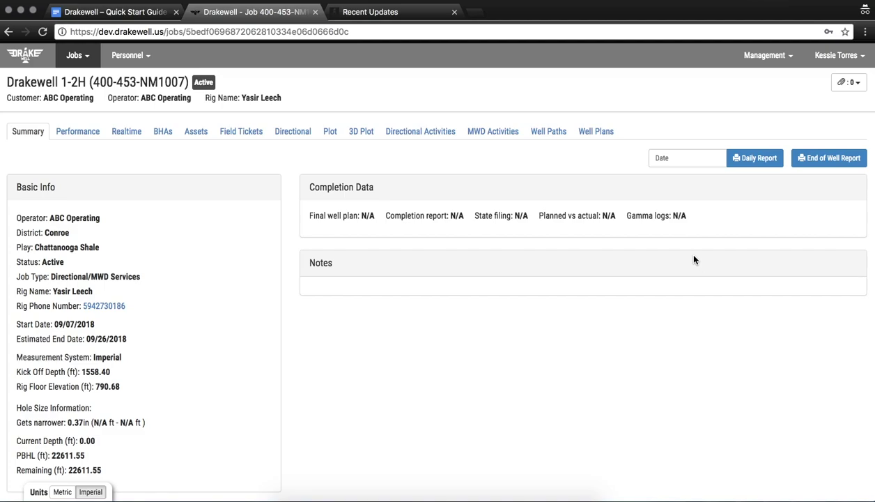
Generate the Drakewell 1-2H job's daily report for 09/11/2018, view it, and return to the job summary.
left_click(699, 161)
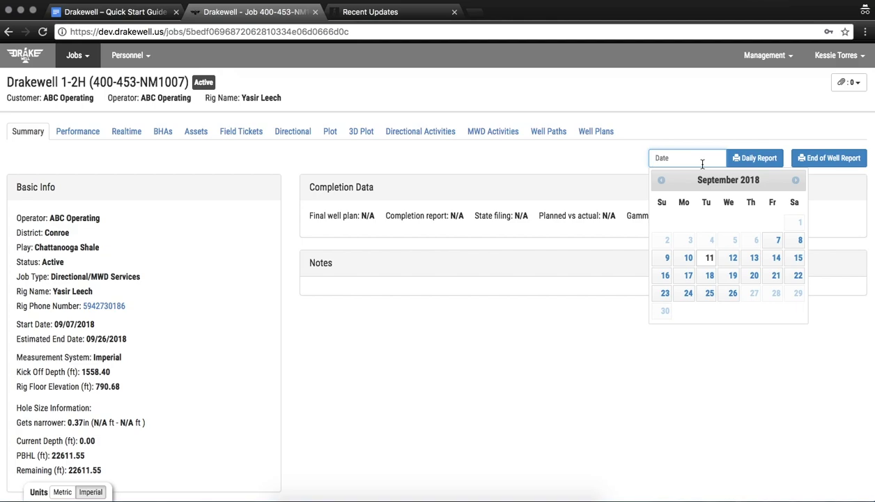
left_click(709, 259)
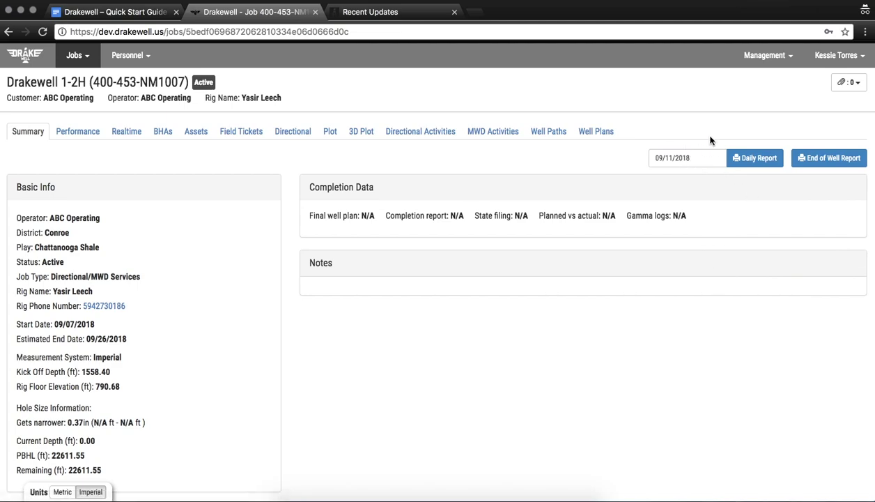
left_click(740, 159)
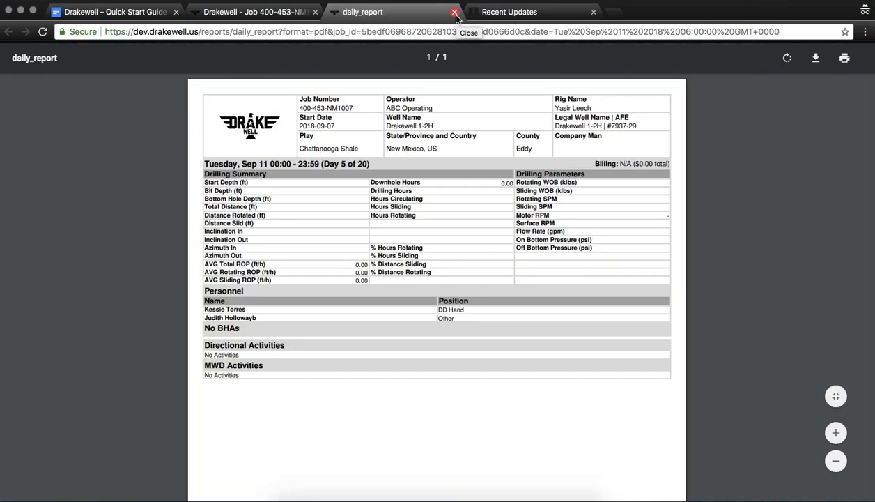
left_click(454, 13)
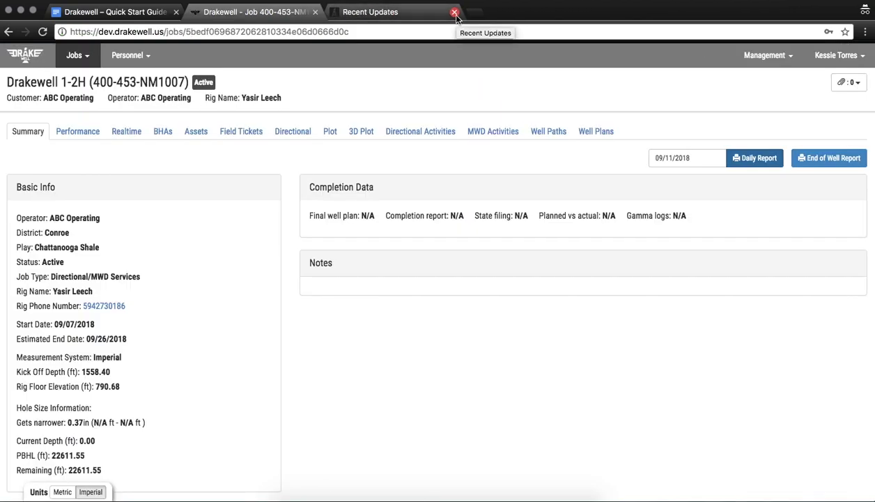
left_click(651, 158)
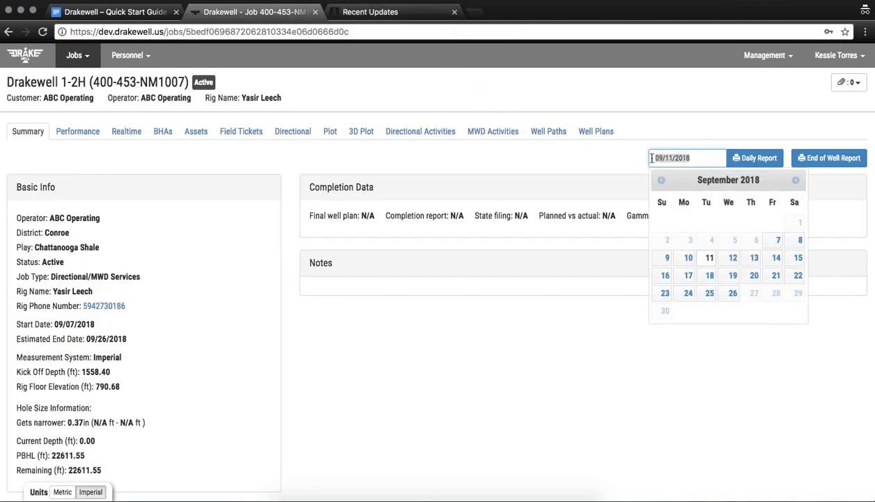
left_click(631, 164)
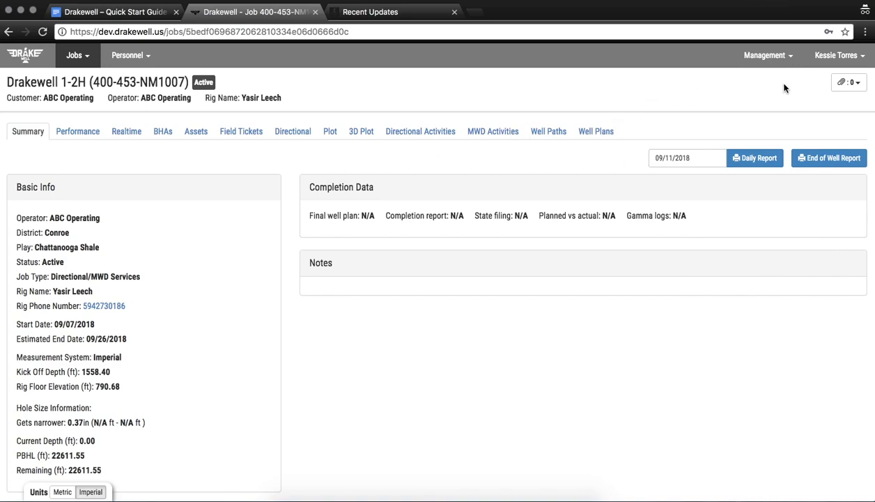
Check the job's attachments for the option to add a file, and highlight the job page's web address.
left_click(858, 83)
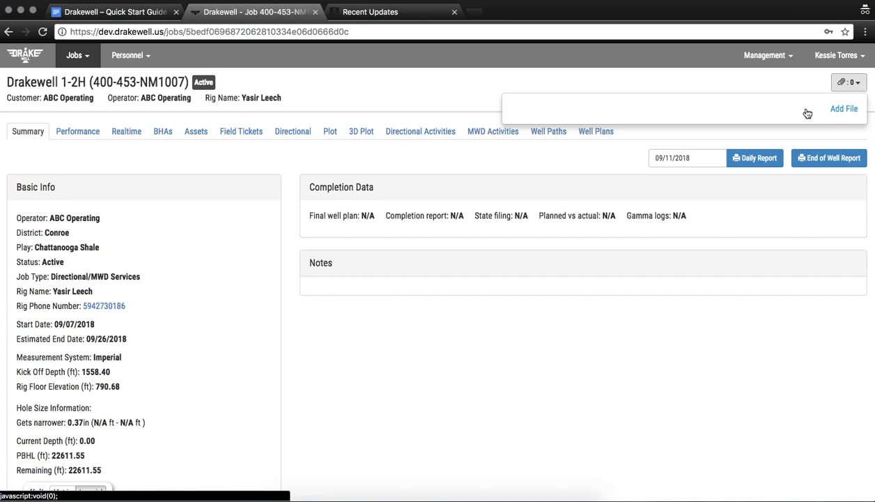
left_click(245, 133)
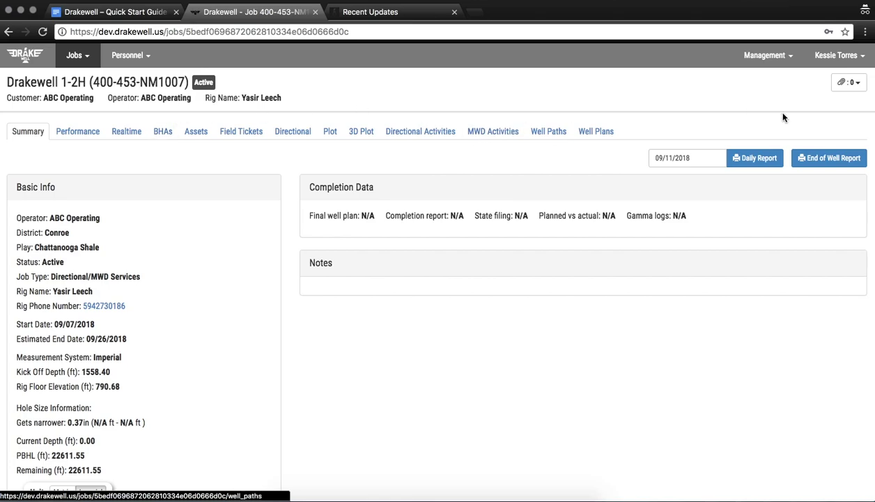
left_click(860, 84)
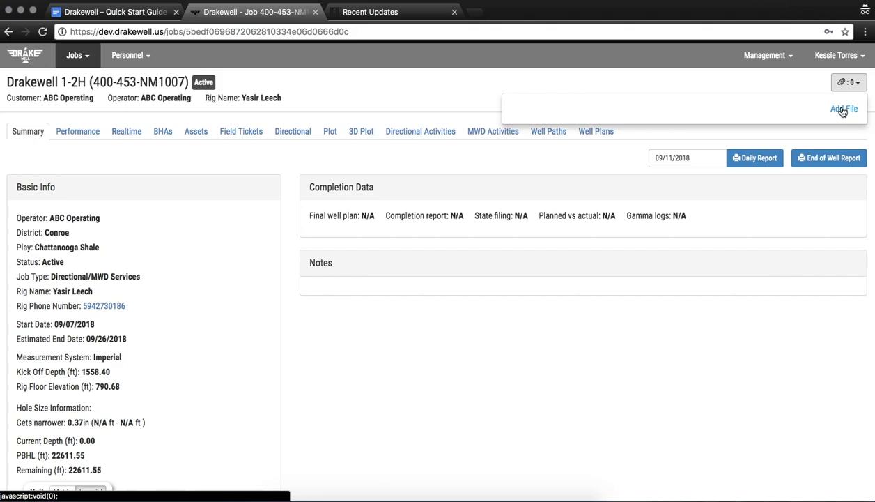
left_click(453, 100)
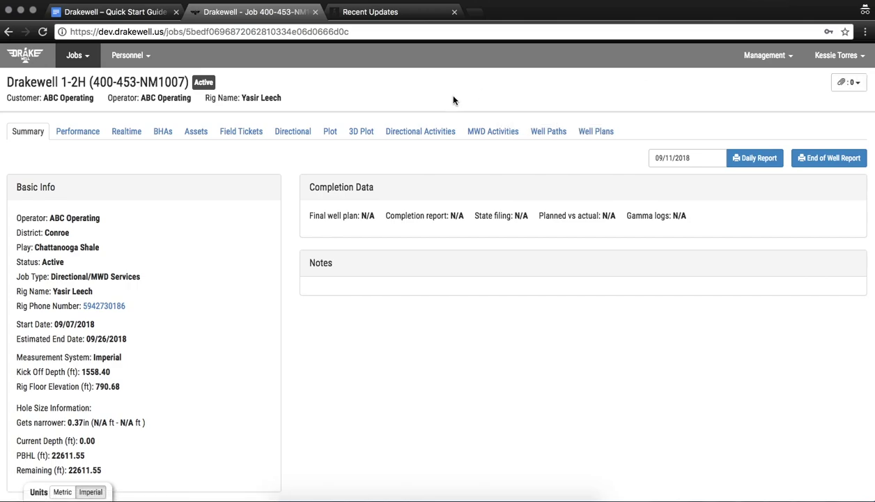
left_click(359, 34)
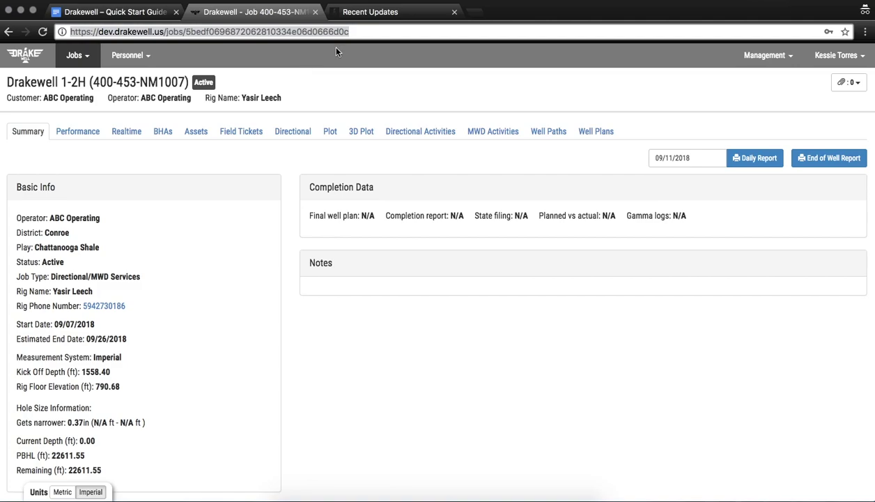
left_click(359, 33)
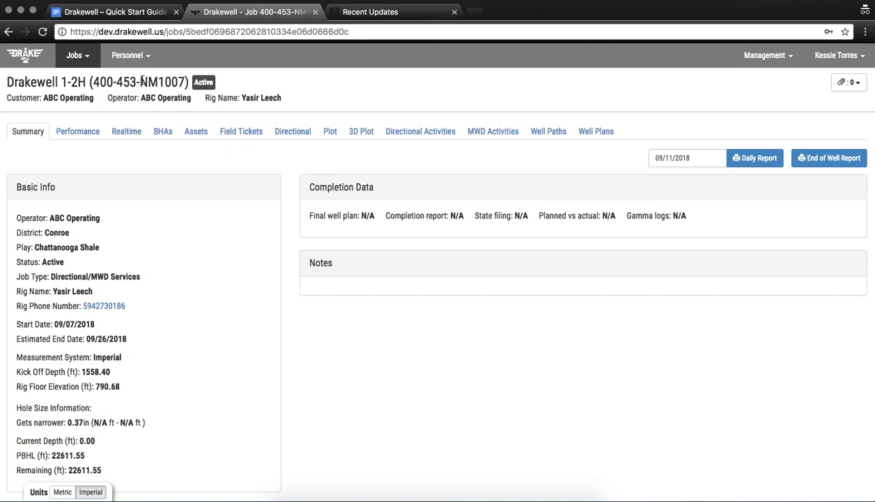
Switch to the Quick Start Guide in Google Docs and read through the 3 Rules of Drakewell, highlighting each relevant passage.
left_click(126, 17)
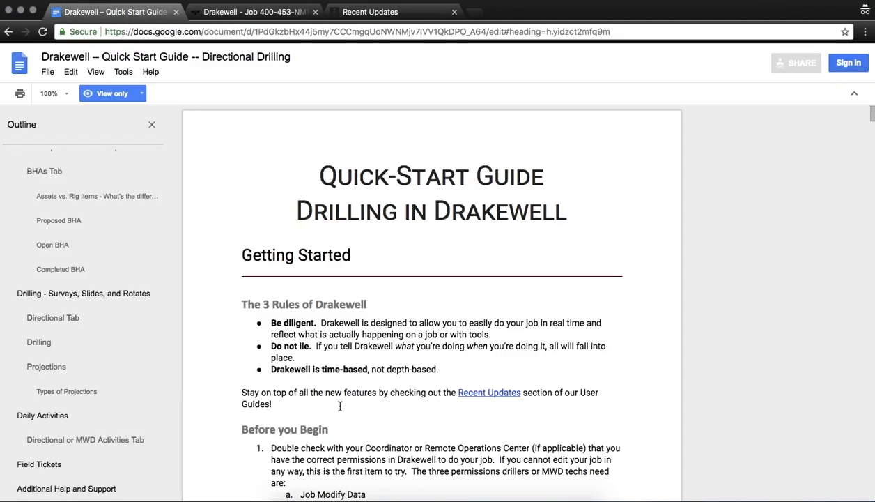
left_click_drag(453, 371, 267, 314)
scroll(271, 315, "down", 2)
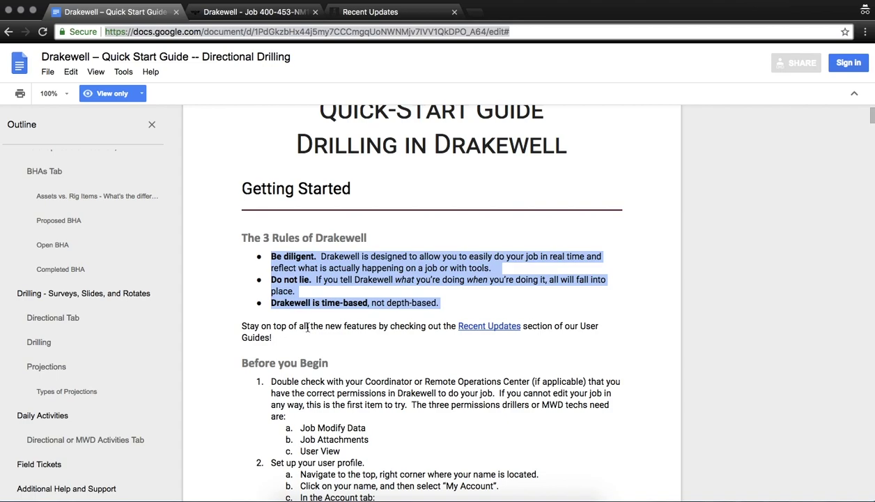
left_click(298, 288)
left_click_drag(294, 292, 267, 282)
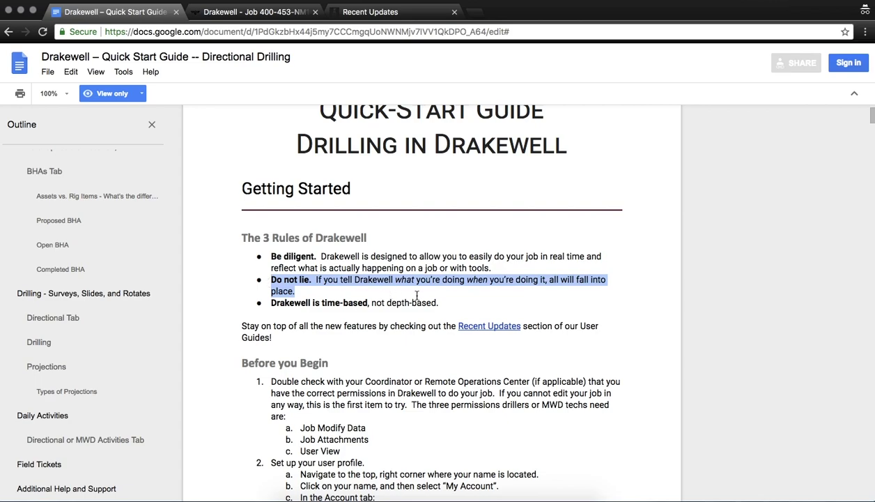
left_click_drag(436, 302, 271, 307)
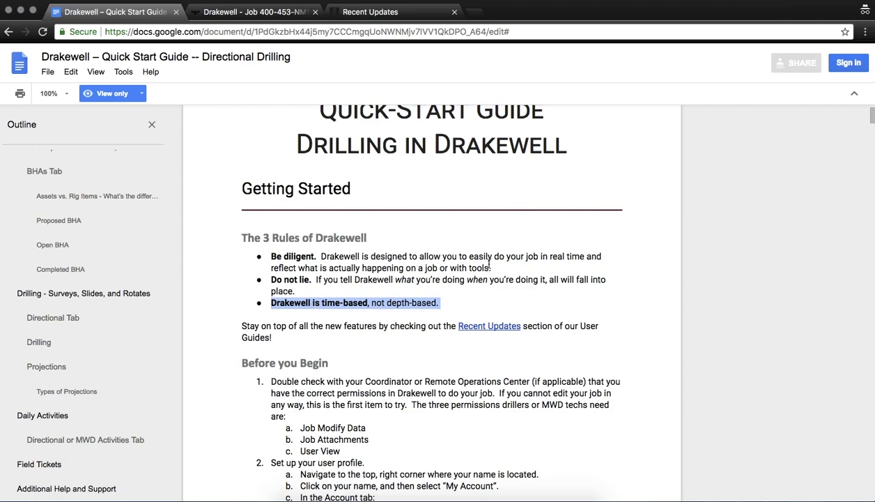
left_click_drag(545, 278, 393, 283)
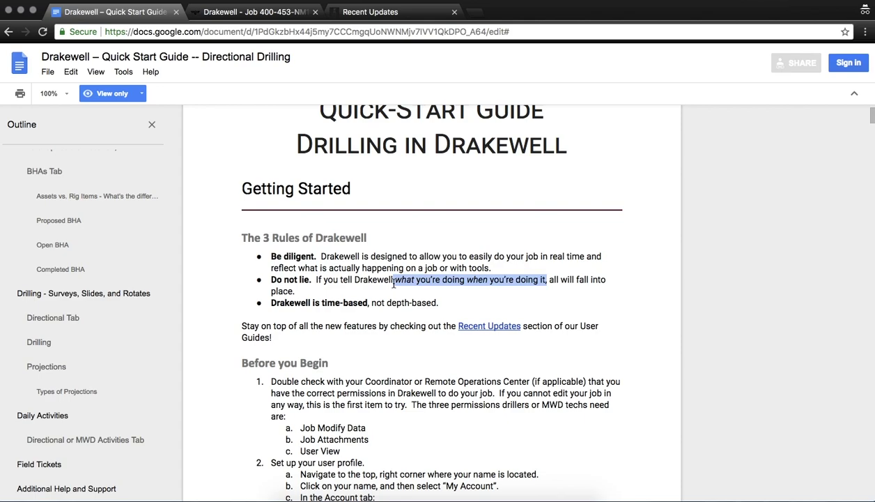
mouse_move(439, 302)
left_mouse_down()
mouse_move(267, 302)
mouse_move(440, 309)
left_mouse_up()
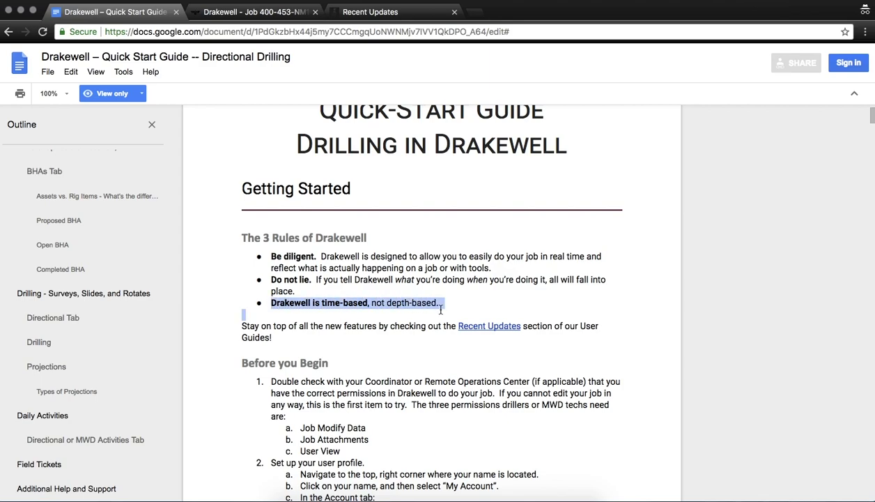
left_click(440, 310)
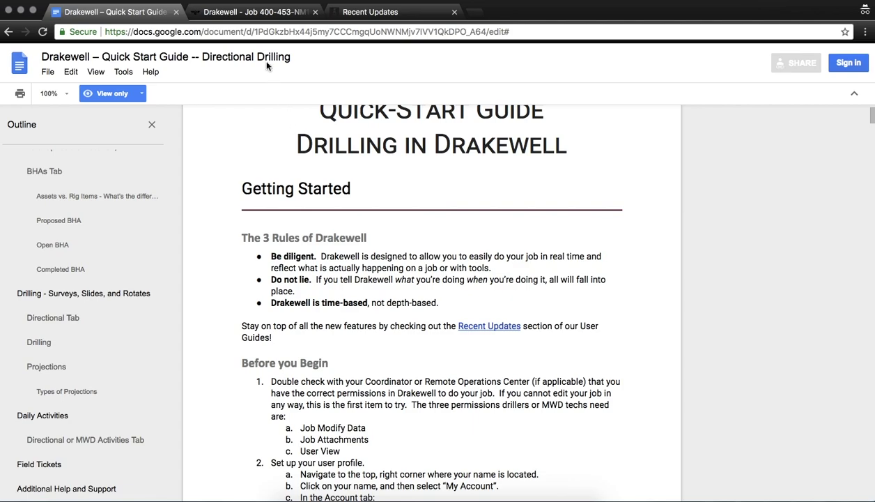
Return to the Drakewell 1-2H job and examine the survey points of Drakewell 1-2H Plan #1 in its well plans, hiding them again.
left_click(256, 12)
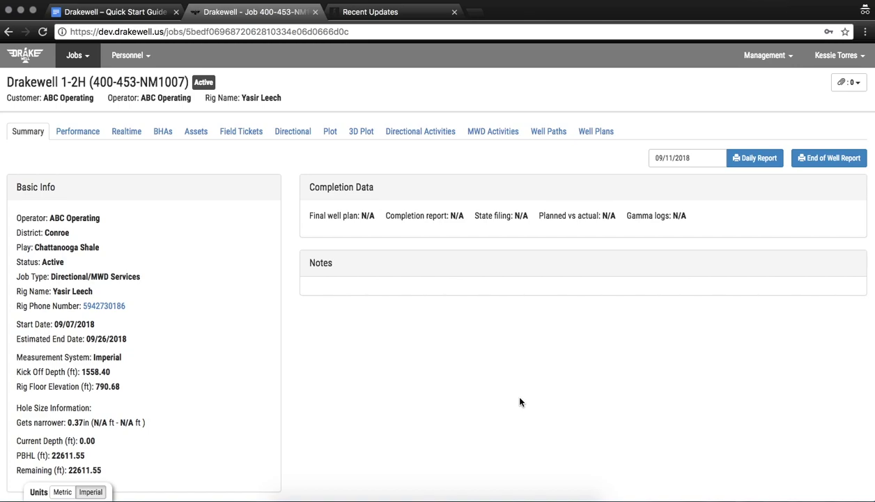
left_click(595, 135)
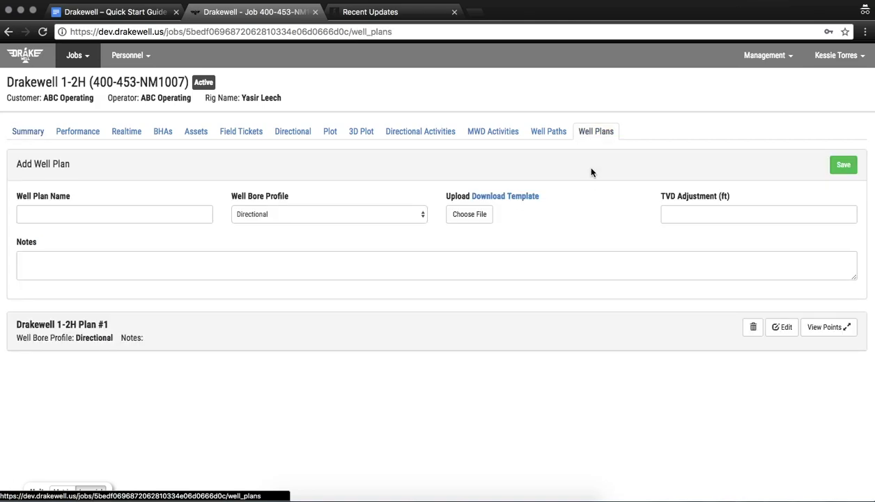
left_click(835, 329)
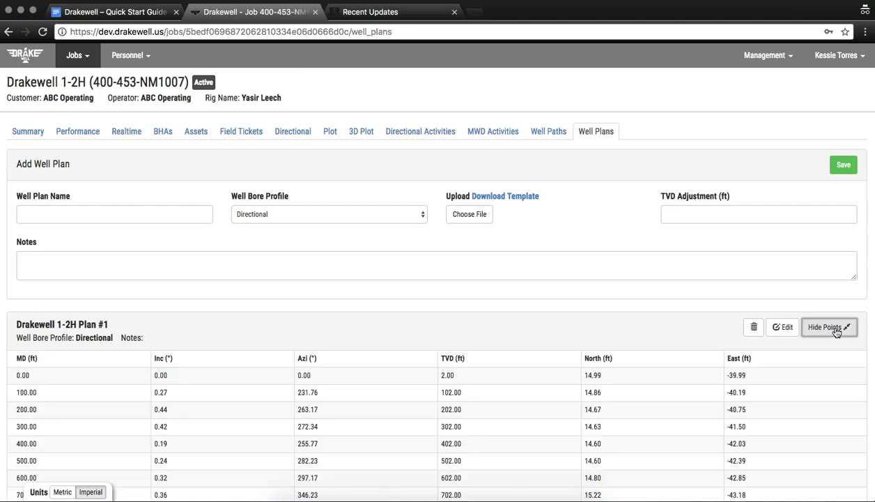
scroll(772, 423, "down", 5)
scroll(773, 423, "up", 10)
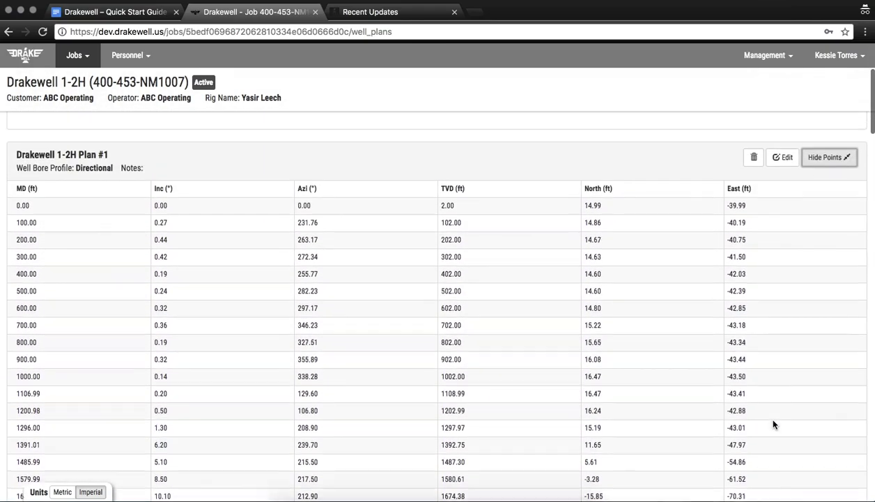
left_click(825, 272)
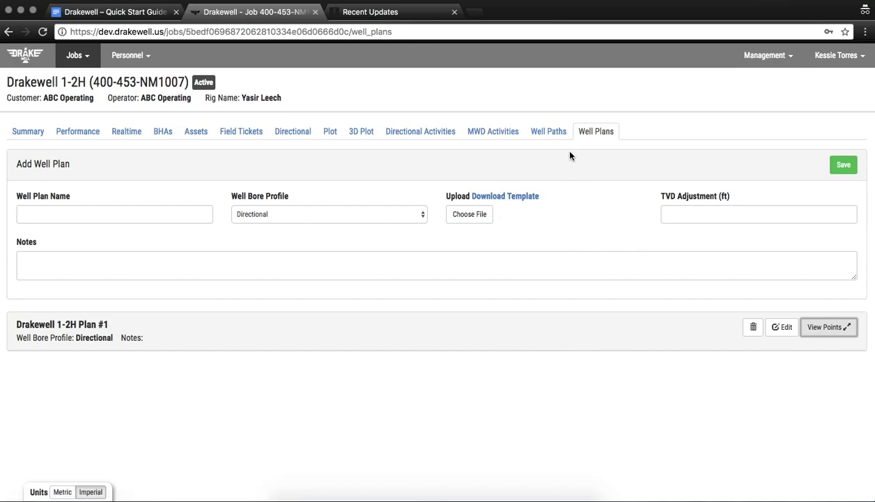
Open the job's well paths and check the type options available for a new well path.
left_click(556, 134)
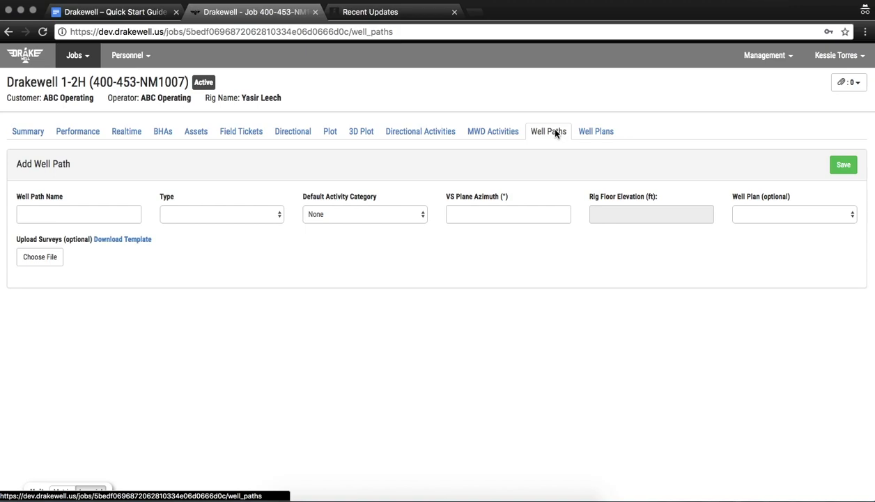
left_click(262, 213)
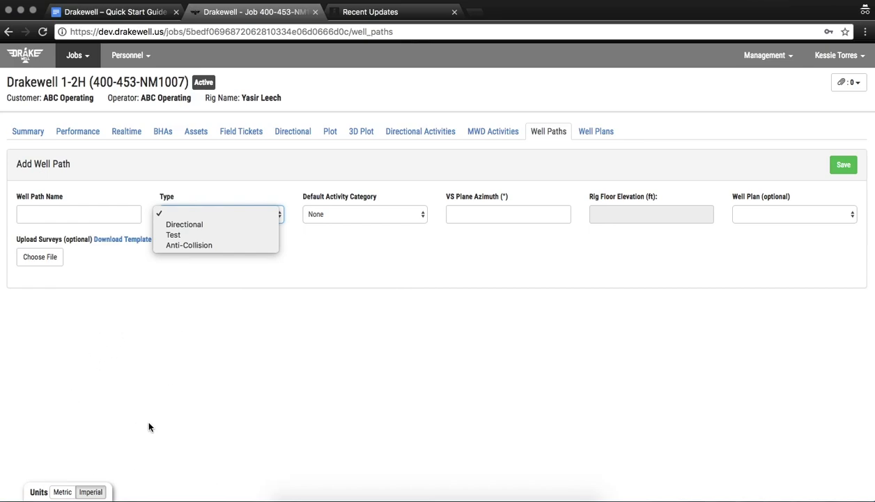
left_click(114, 278)
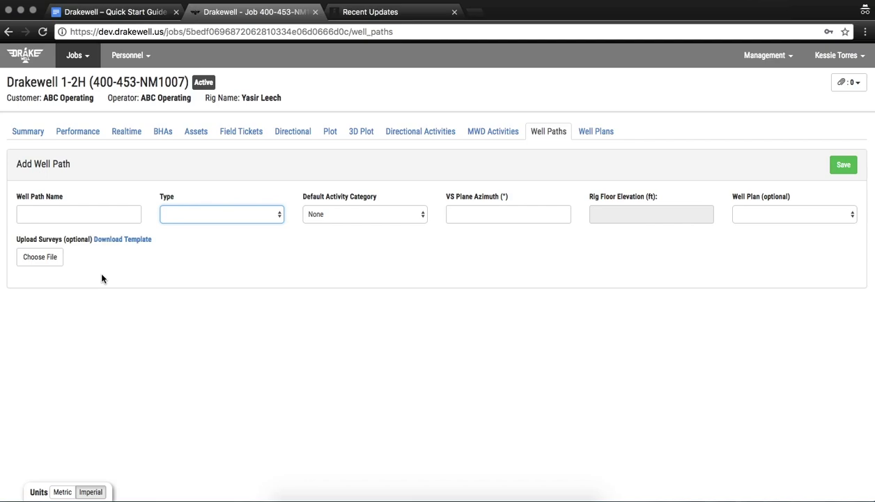
Download the survey upload template to the Desktop as "Drakewell Survey Import Template" in comma-separated values format.
left_click(120, 241)
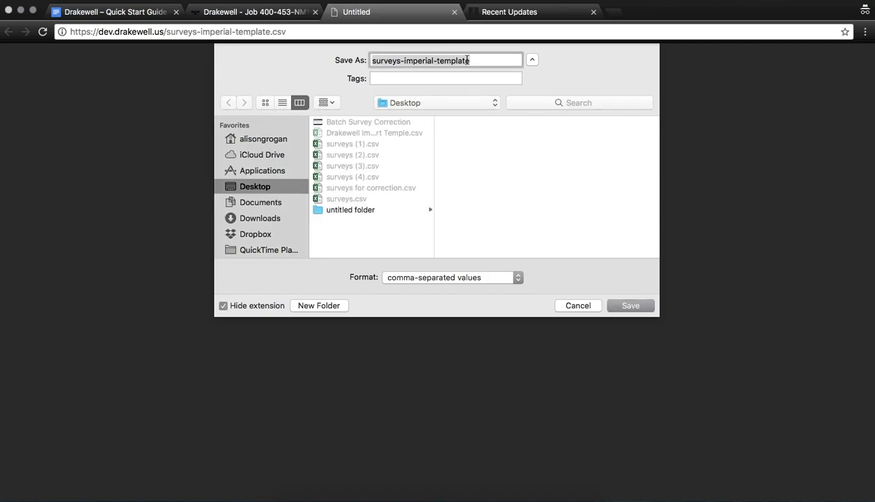
type("D")
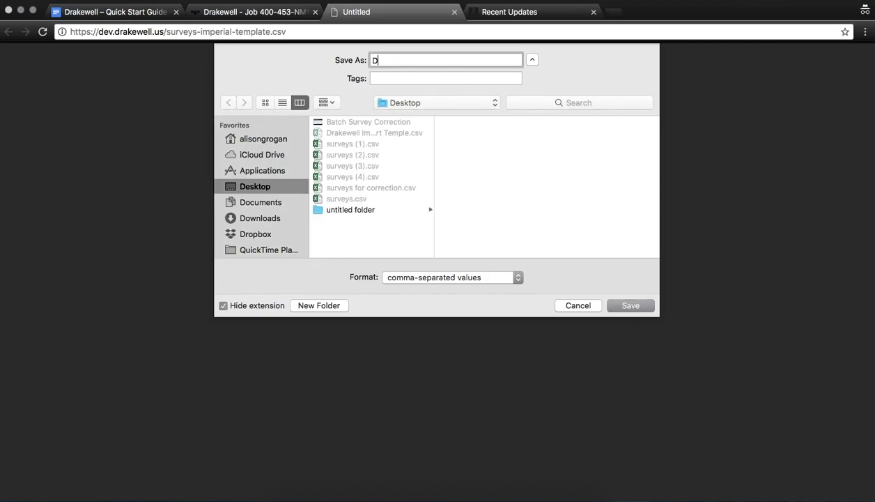
type("rakewell Survey Import Template")
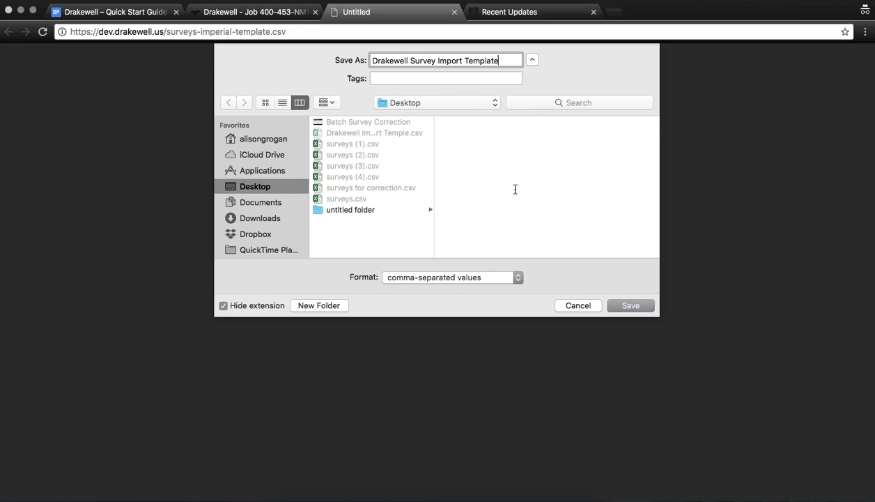
left_click(629, 305)
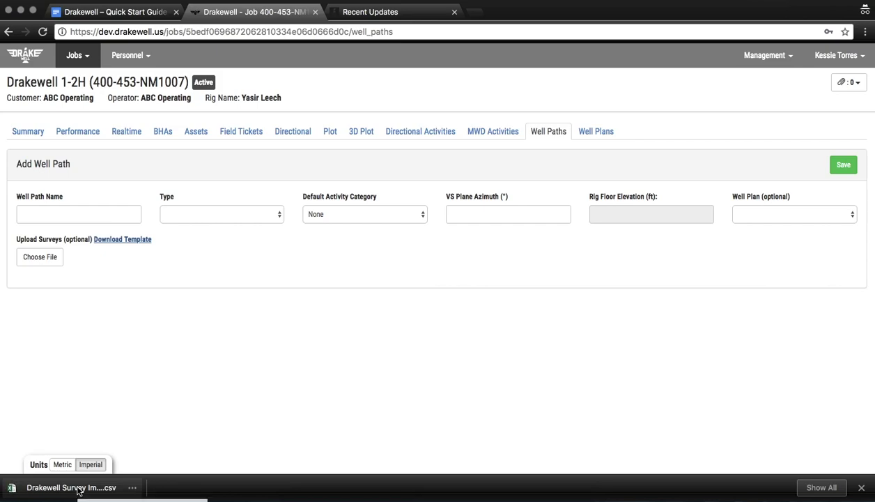
View the downloaded survey template in Excel, widening its columns to read the headings, and return to the job's well paths.
left_click(79, 490)
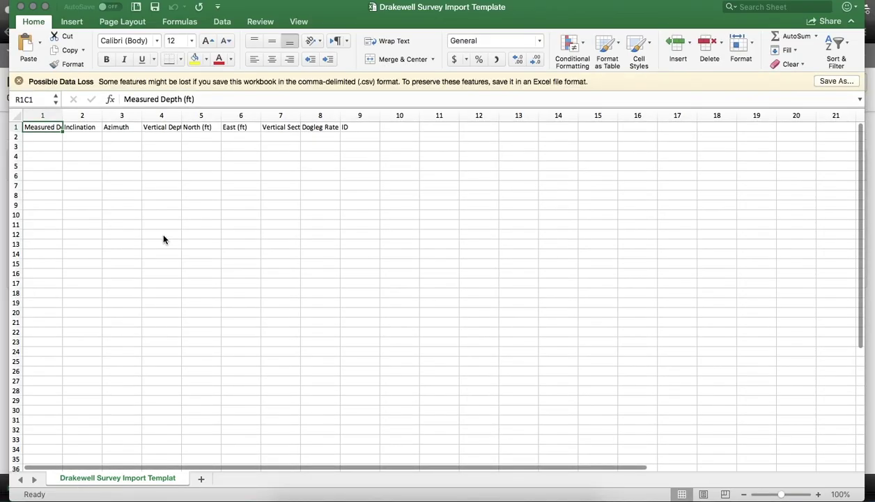
left_click_drag(55, 135, 328, 364)
left_click_drag(346, 127, 427, 113)
left_click(154, 234)
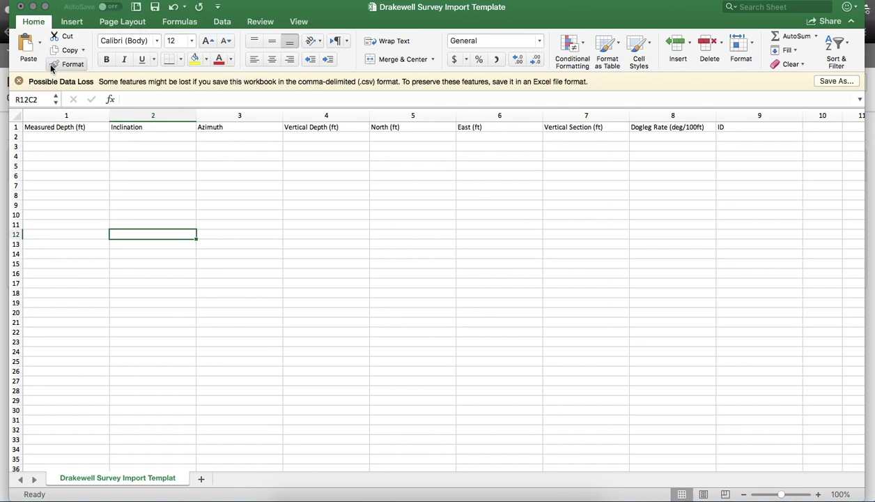
left_click(142, 188)
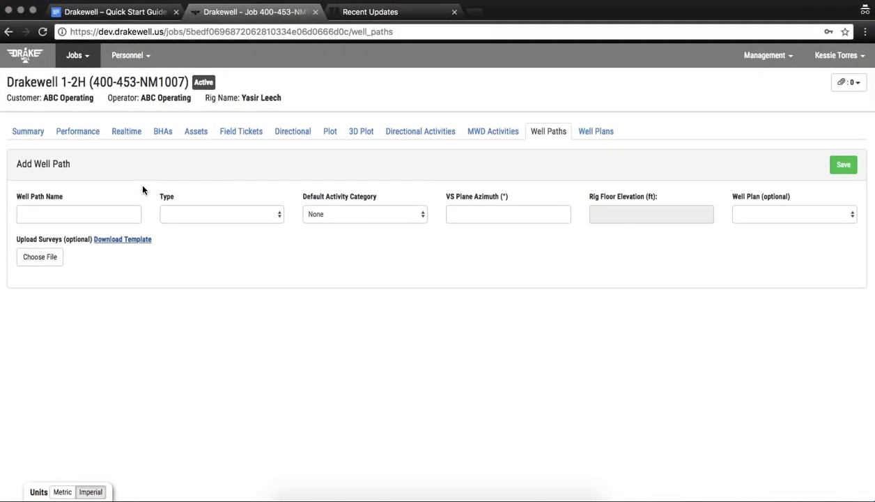
Name the new well path "1-2H As-Drilled" and set both its type and default activity category to Directional.
left_click(116, 215)
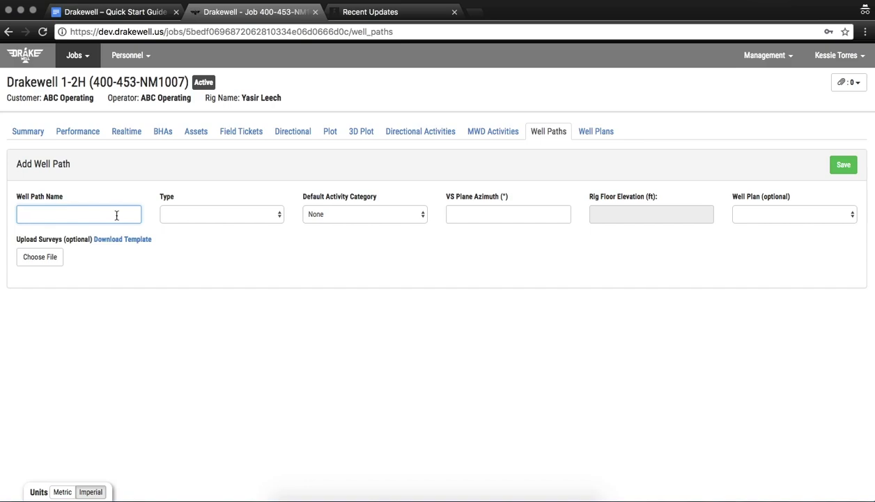
type("1-2H As-Drilled")
key("Tab")
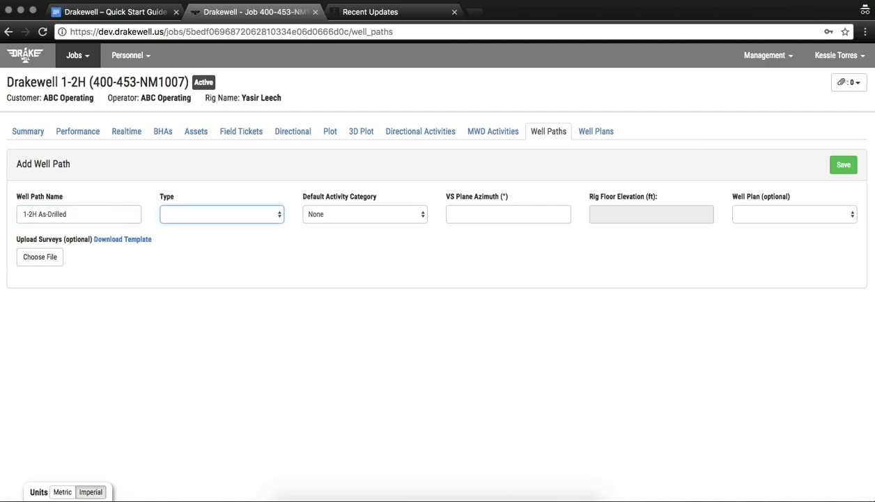
left_click(193, 216)
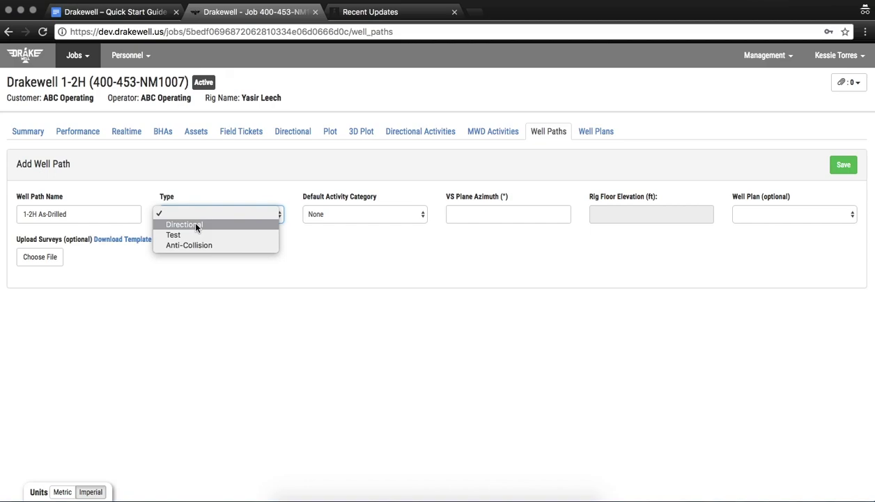
left_click(196, 225)
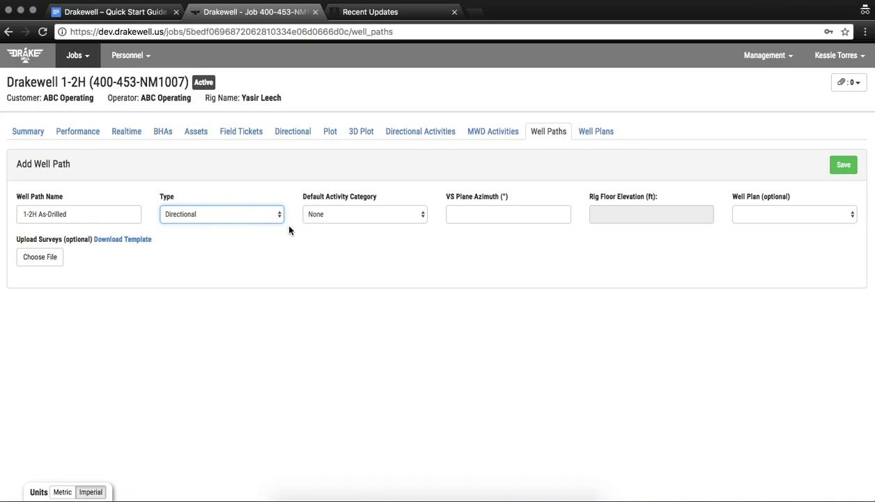
left_click(313, 216)
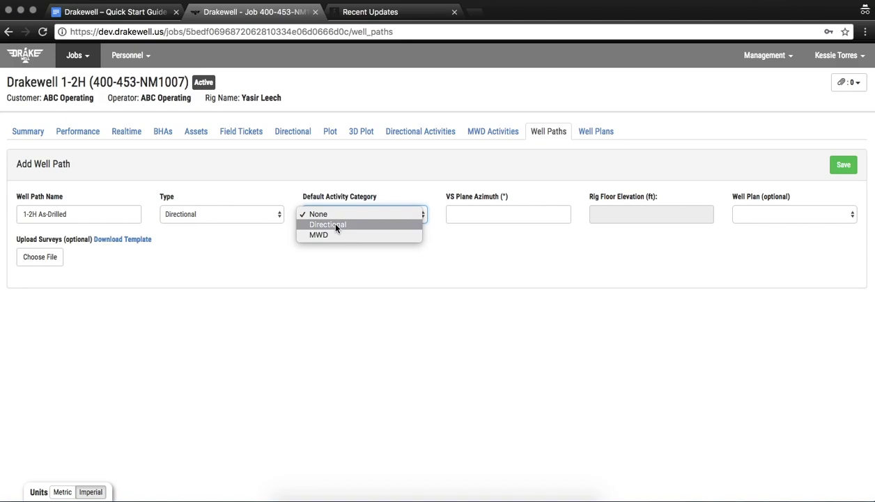
left_click(336, 226)
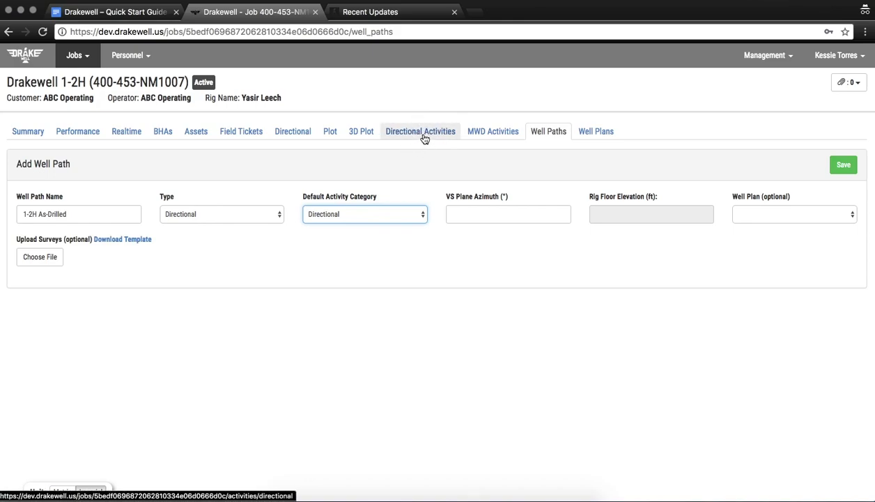
Set the well path's VS plane azimuth to 0 and link it to Drakewell 1-2H Plan #1.
left_click(479, 212)
type("0")
key("Tab")
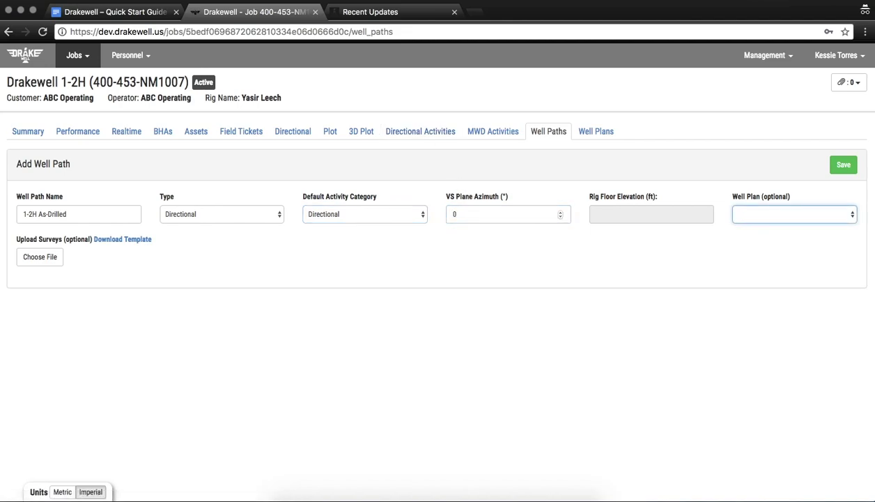
left_click(797, 218)
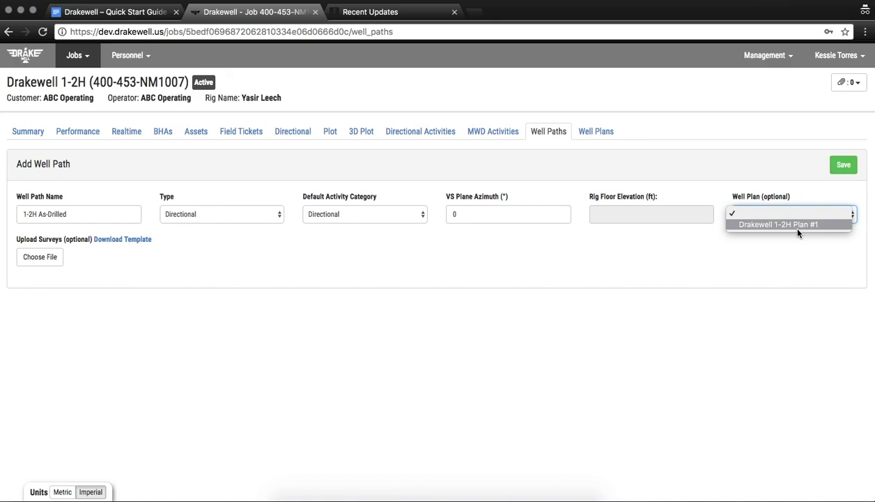
left_click(798, 225)
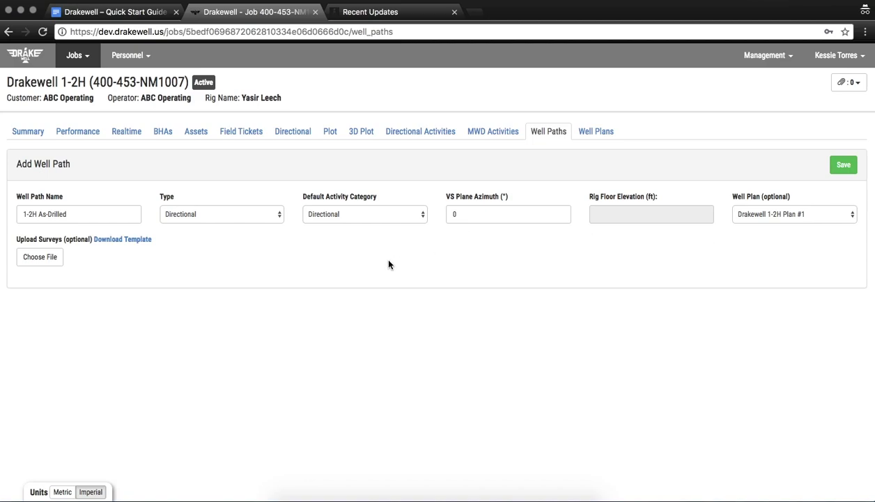
Attach surveys (3).csv as the new well path's survey upload and remove it again.
left_click(39, 262)
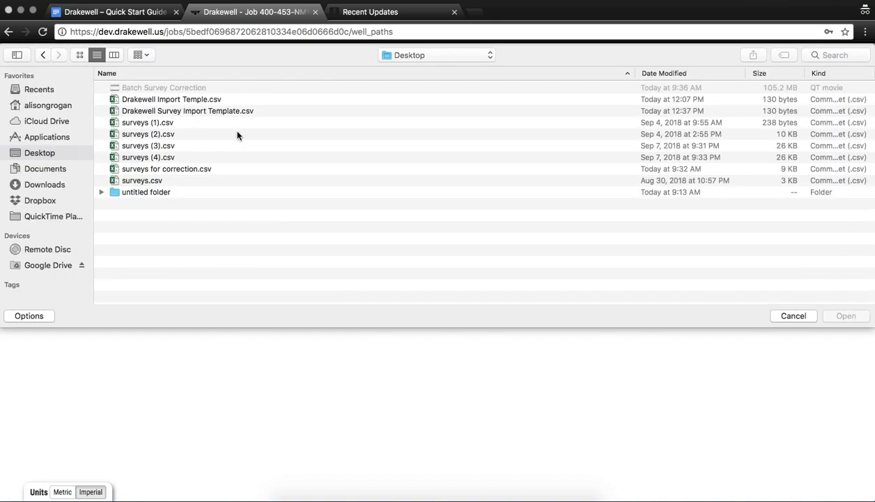
left_click(142, 146)
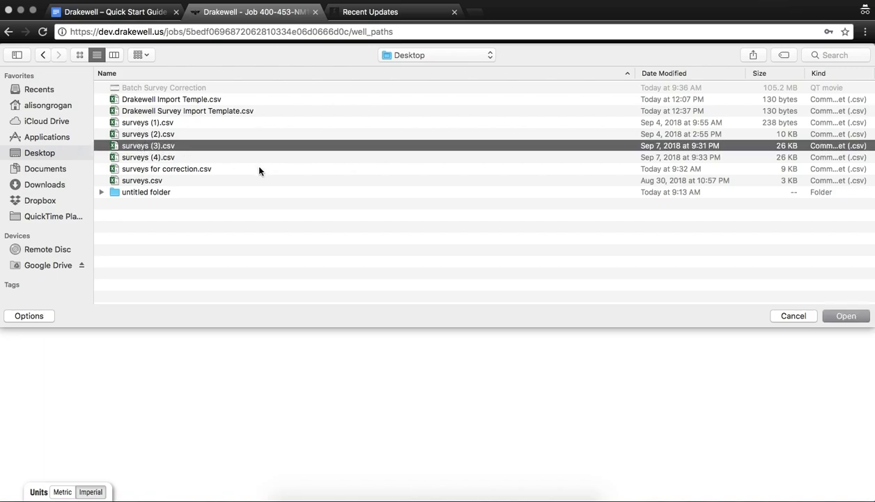
left_click(843, 315)
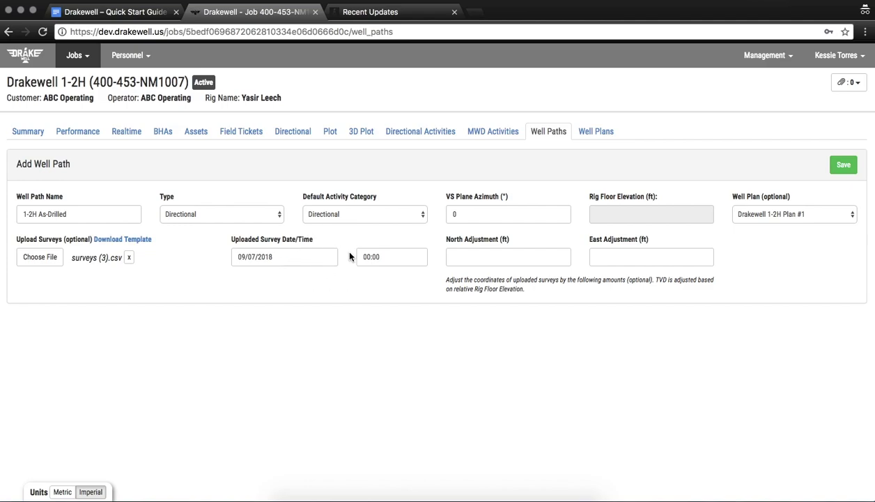
left_click(128, 261)
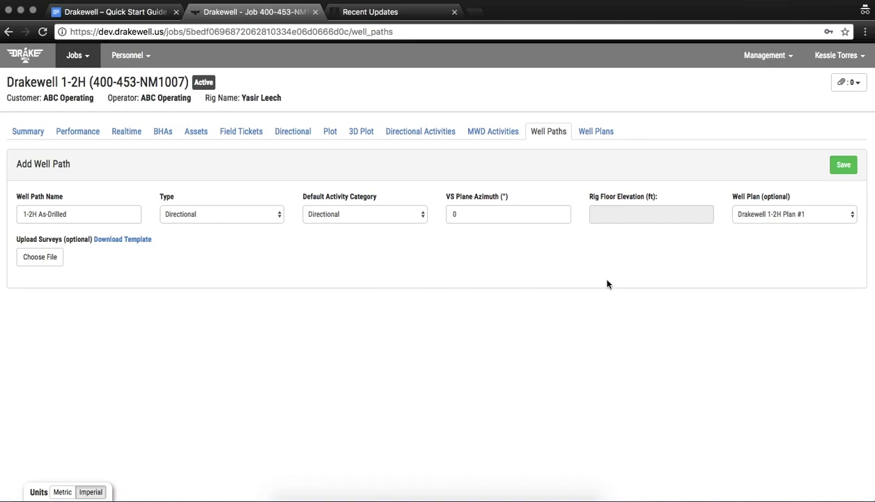
Save the 1-2H As-Drilled well path.
left_click(844, 164)
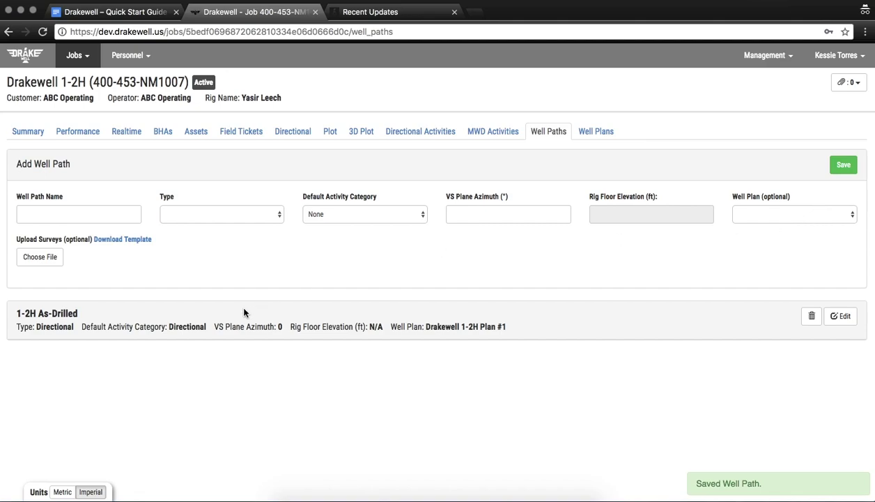
Start another well path named "MWD Survey Record" with type Directional and default activity category MWD.
left_click(113, 208)
type("MWD Survey")
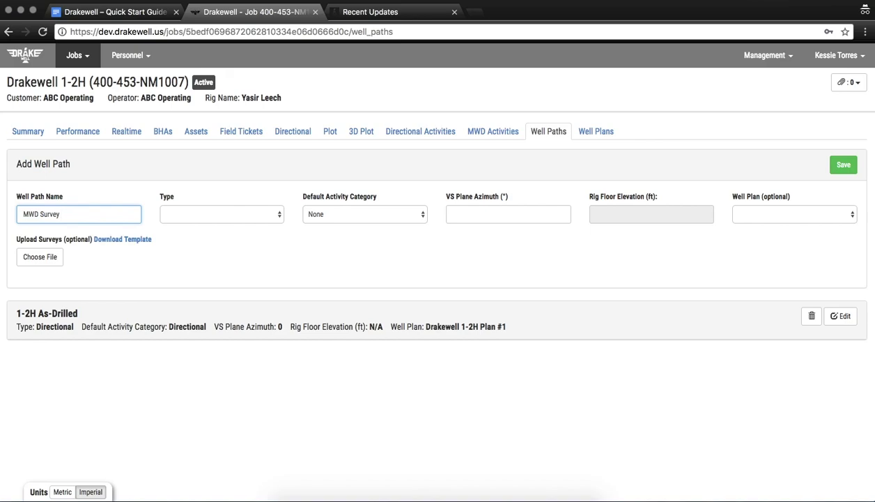
type("Record")
left_click(252, 220)
left_click(260, 225)
left_click(317, 215)
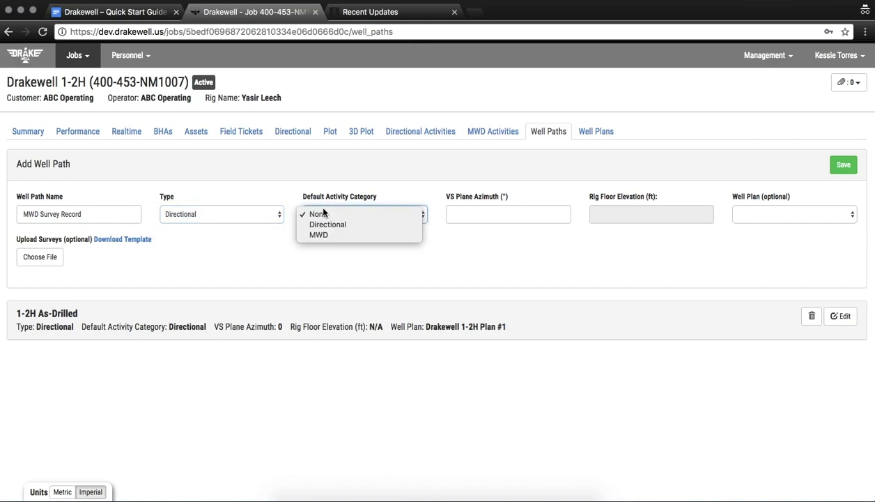
left_click(321, 234)
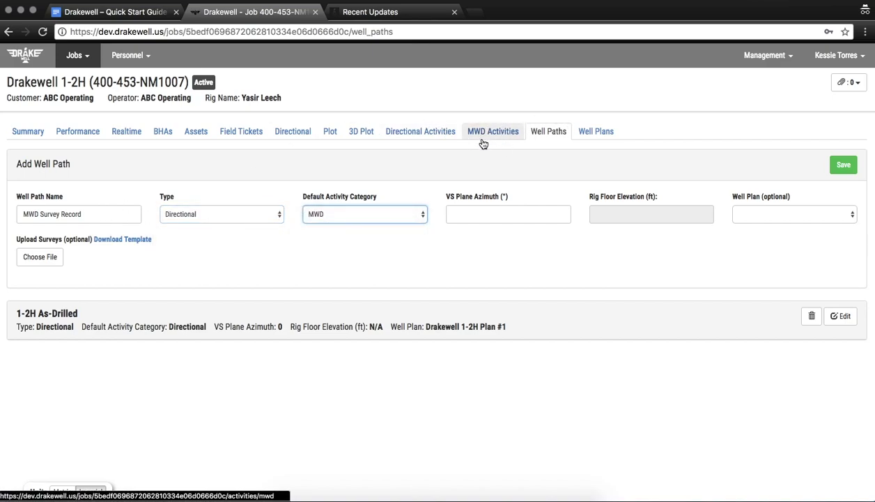
Set the MWD Survey Record's VS plane azimuth to 0, link it to Drakewell 1-2H Plan #1, and save the well path.
left_click(485, 217)
type("0")
left_click(737, 214)
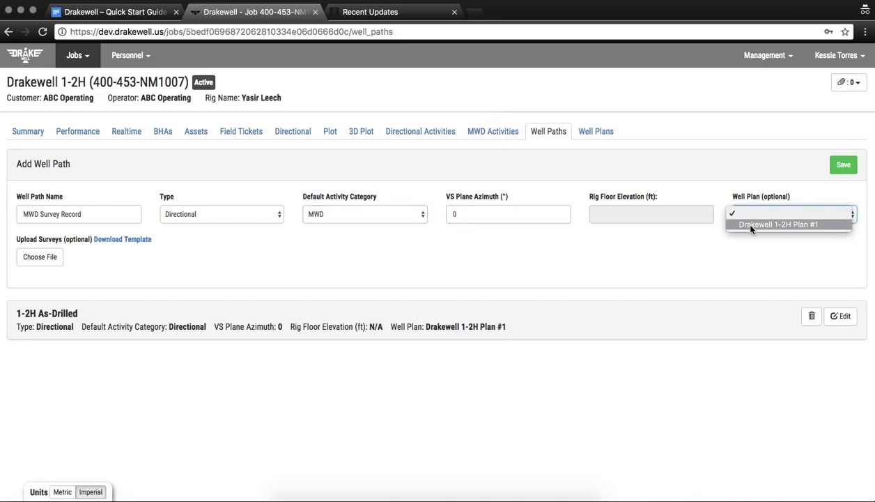
left_click(751, 225)
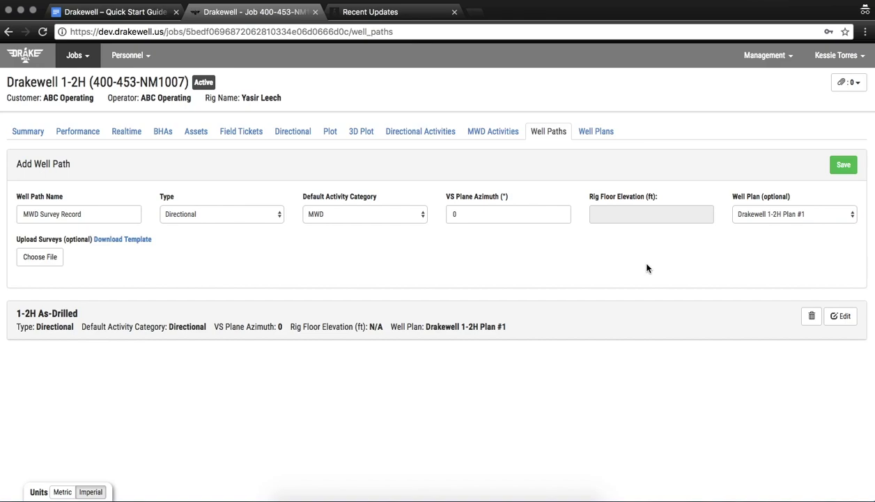
left_click(843, 166)
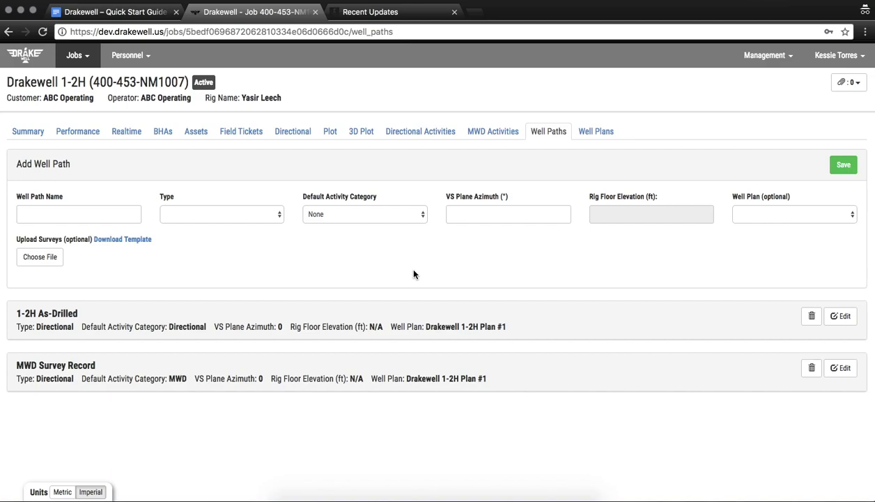
Open the job's assets and check the asset filter options, keeping Assets Currently on Job.
left_click(198, 134)
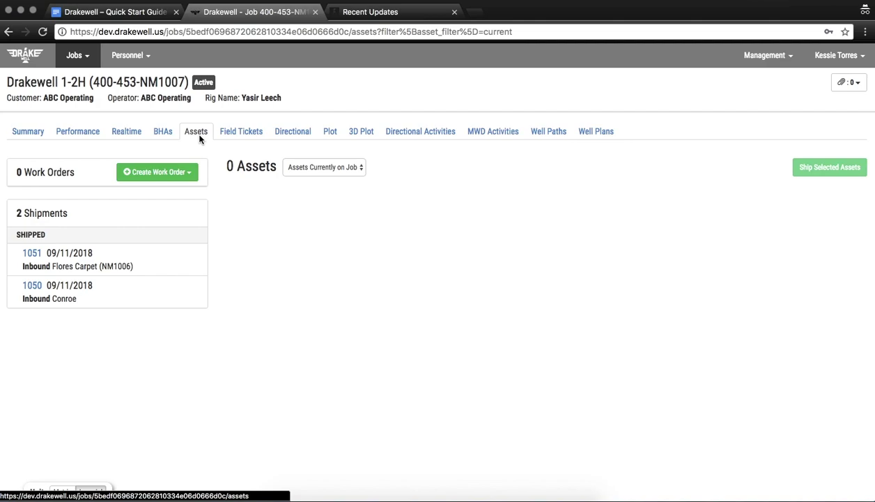
left_click(307, 167)
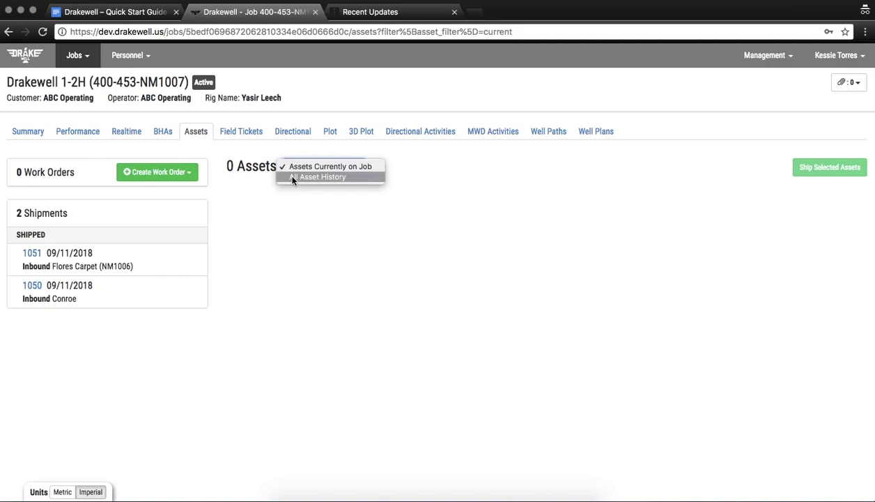
left_click(310, 167)
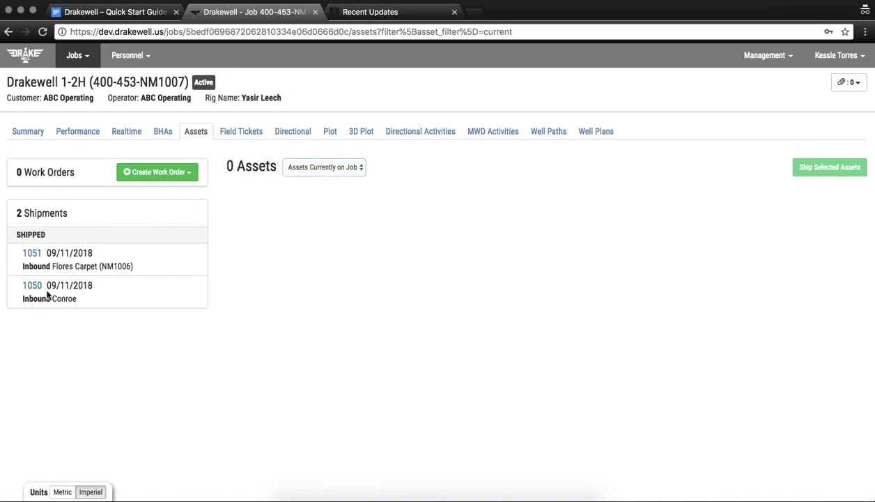
Open the inbound shipment from Flores Carpet (NM1006) and review its listed assets and their receiving status options.
left_click(36, 256)
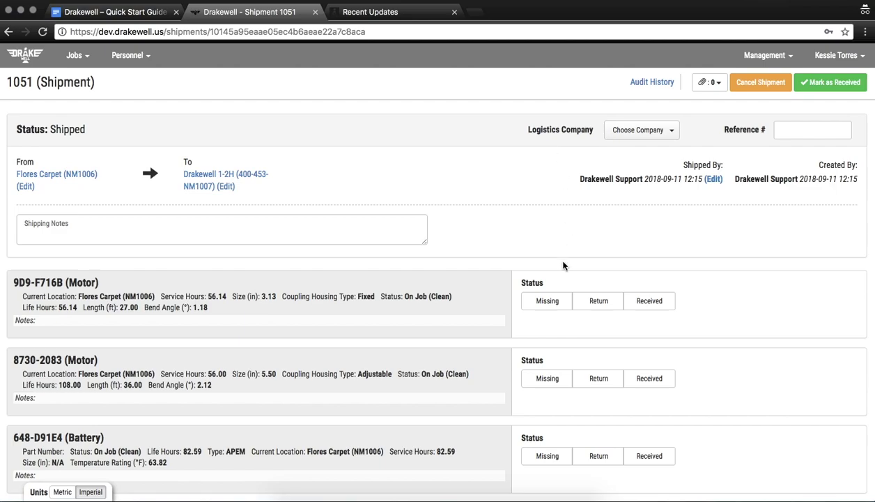
scroll(656, 248, "down", 2)
scroll(656, 248, "down", 1)
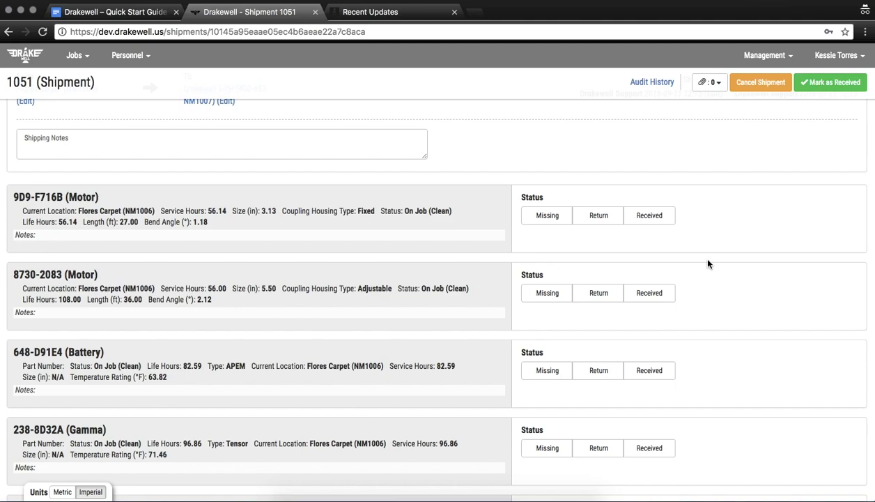
Narrow the browser window to its compact mobile layout and bring up the assets of the Flores Carpet (NM1006) shipment.
scroll(708, 263, "up", 2)
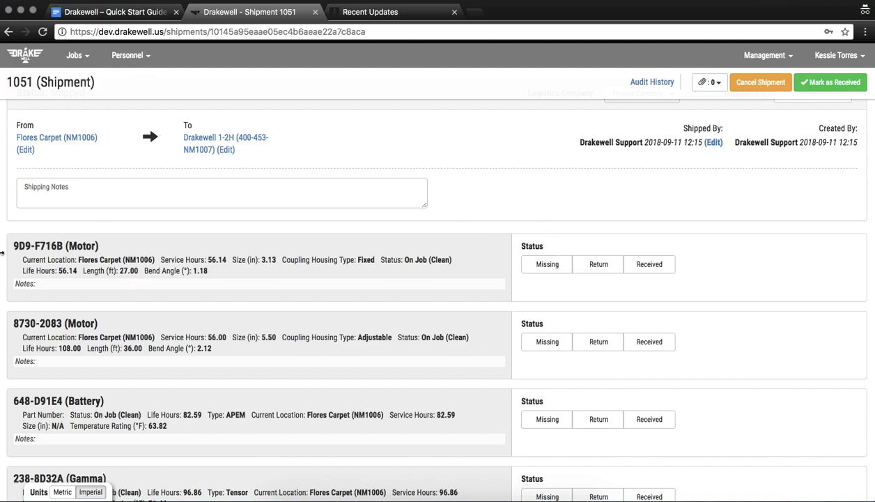
left_click_drag(2, 252, 649, 218)
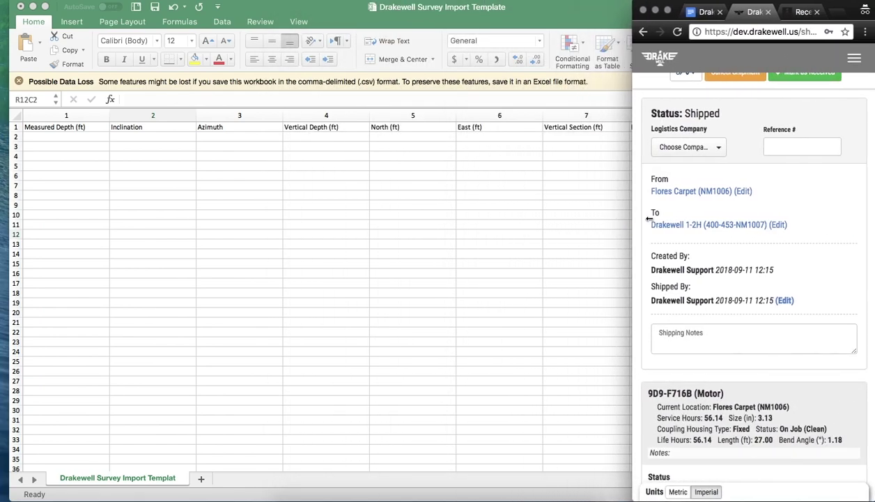
scroll(700, 352, "down", 5)
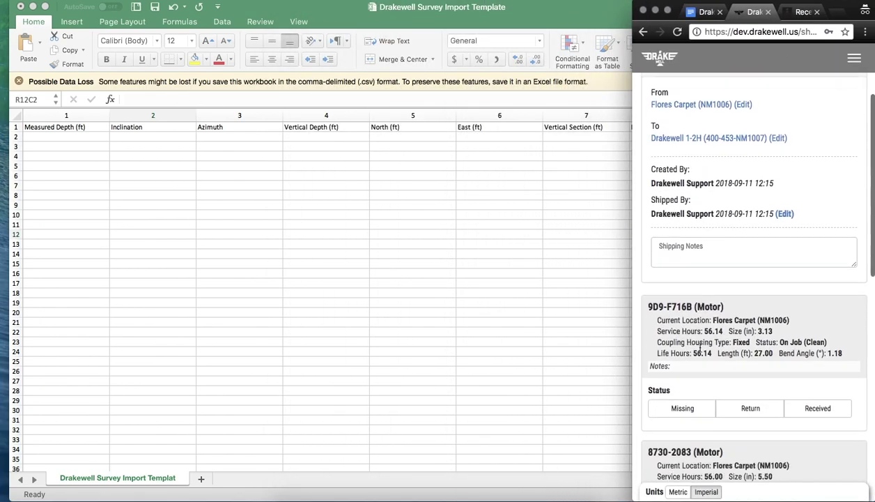
scroll(701, 351, "down", 5)
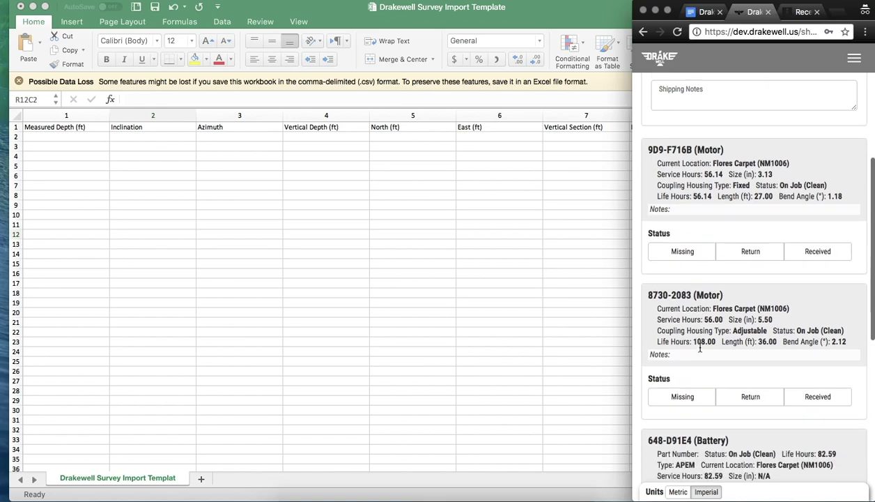
Set the status of both motors, the battery, the gamma and the pulser in the Flores Carpet shipment to Received.
left_click(809, 220)
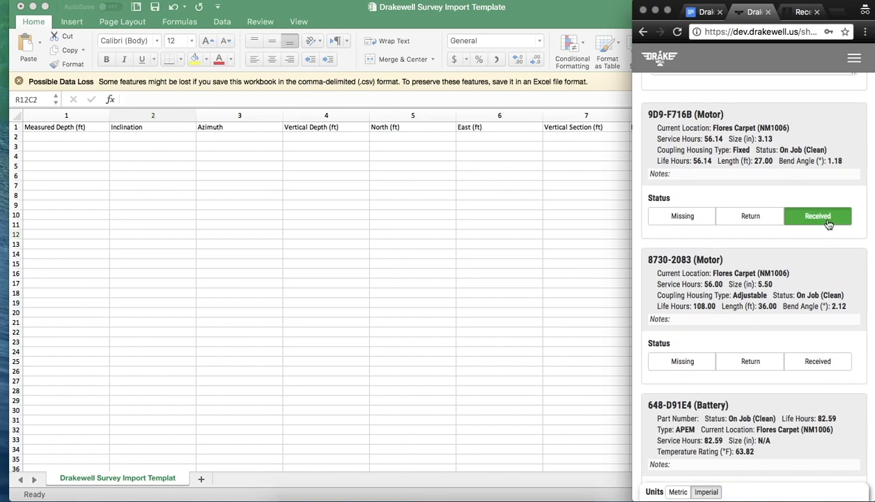
scroll(823, 318, "down", 1)
left_click(823, 318)
scroll(823, 317, "down", 5)
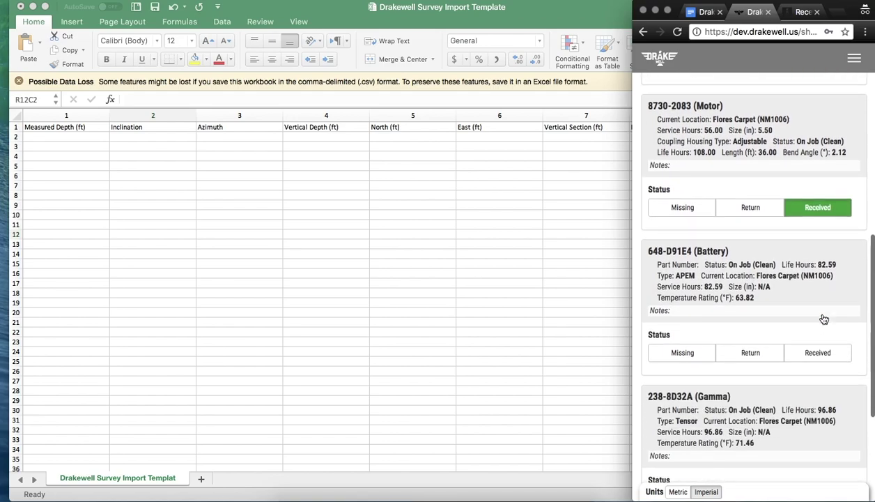
left_click(823, 317)
scroll(821, 310, "down", 5)
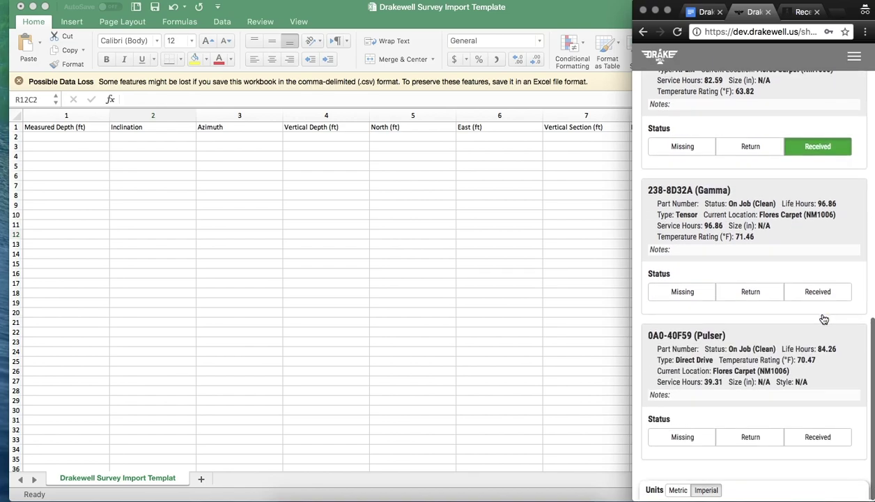
left_click(817, 295)
left_click(822, 440)
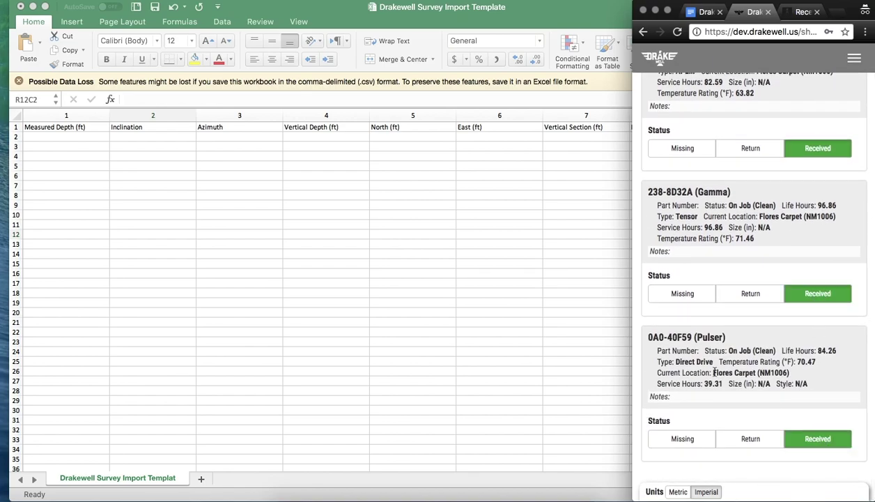
Widen the browser window back to full width and save the Flores Carpet shipment, marking it as received.
left_click_drag(632, 360, 1, 302)
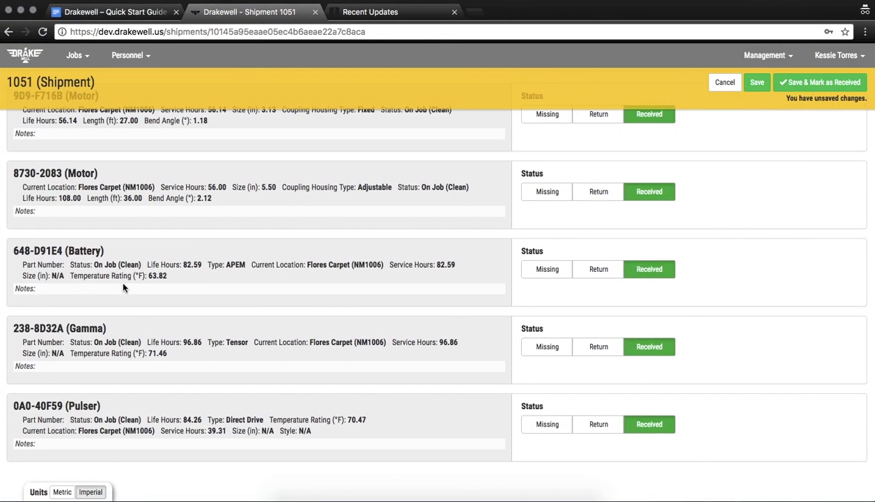
scroll(100, 291, "up", 5)
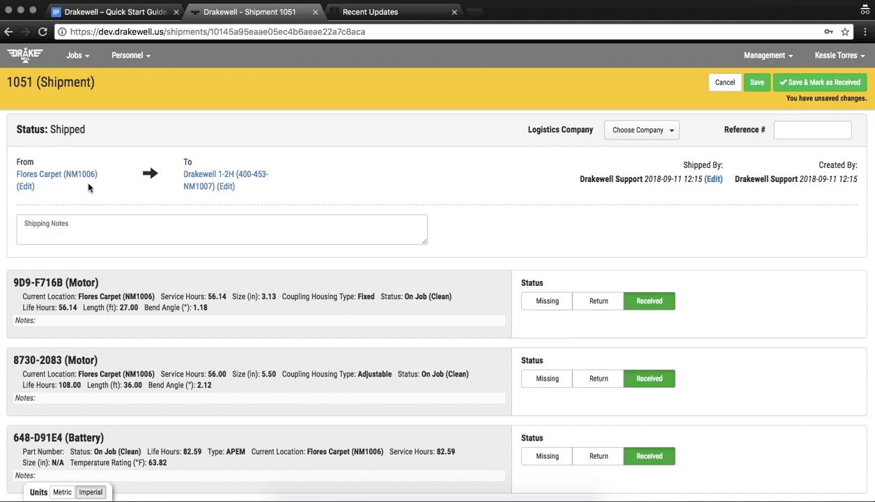
left_click(785, 89)
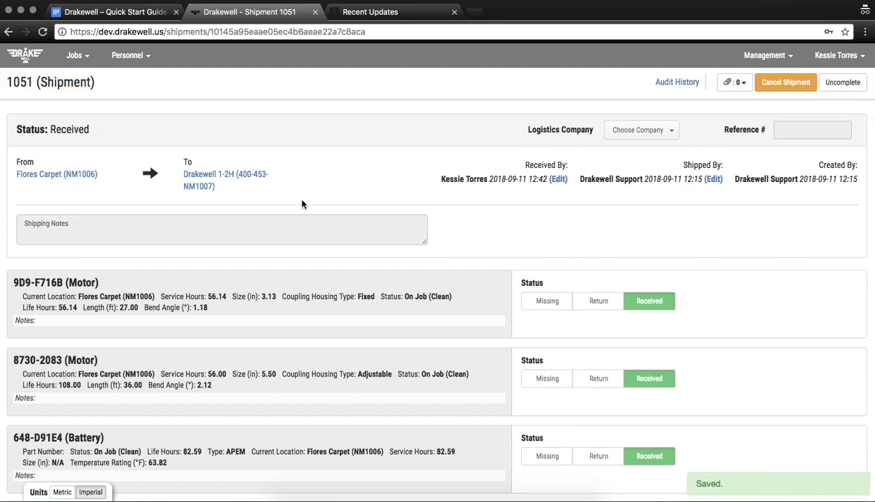
Return to the Drakewell 1-2H job's assets and review the motors and MWD assets delivered by the Flores Carpet shipment.
left_click(220, 176)
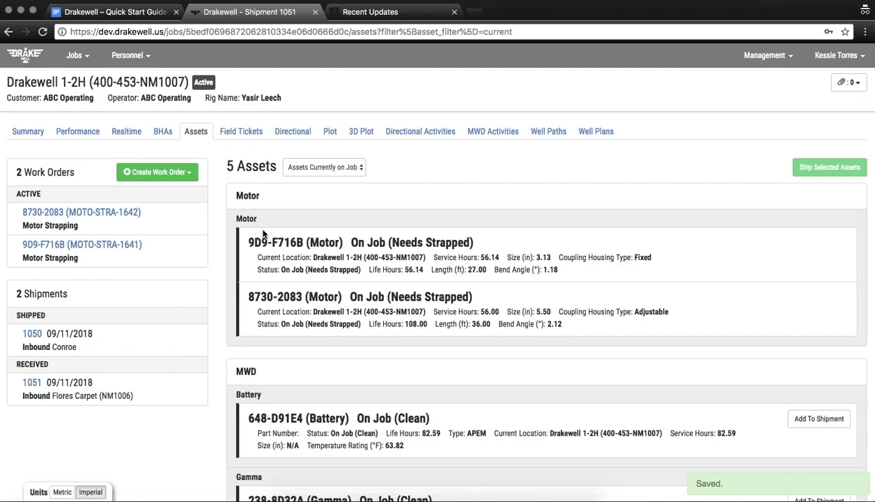
scroll(300, 332, "down", 1)
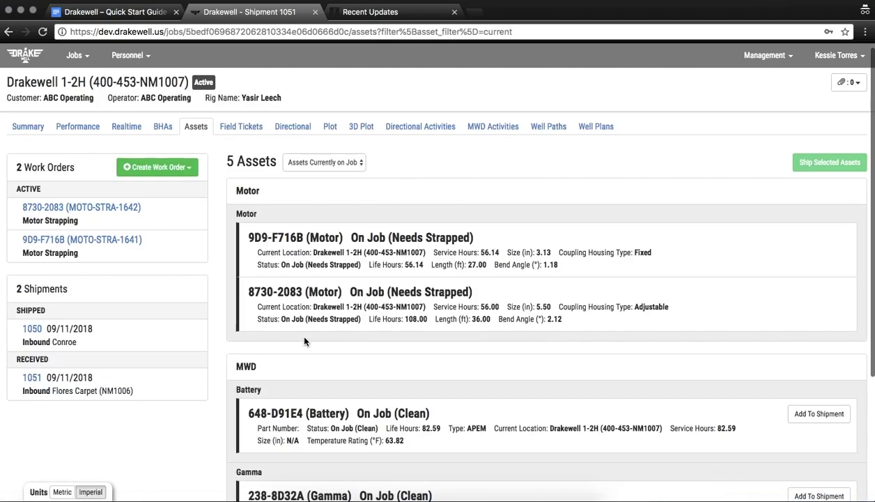
scroll(303, 341, "down", 3)
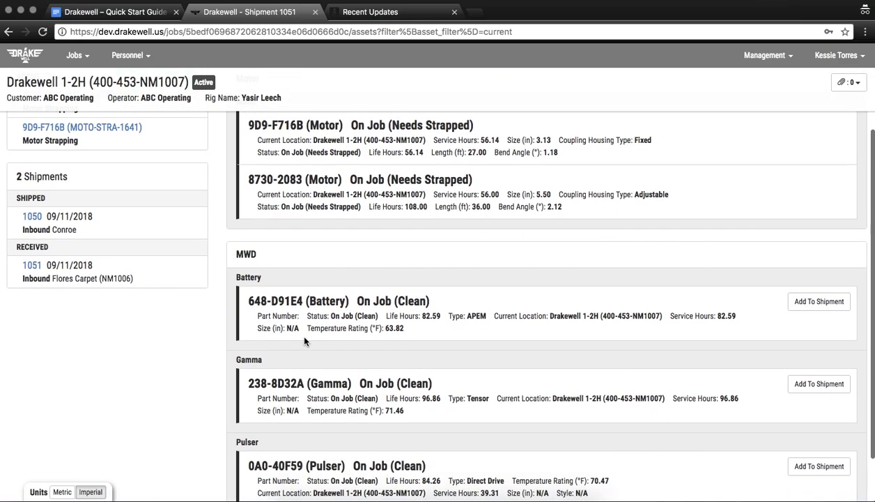
scroll(304, 340, "up", 1)
scroll(303, 341, "down", 3)
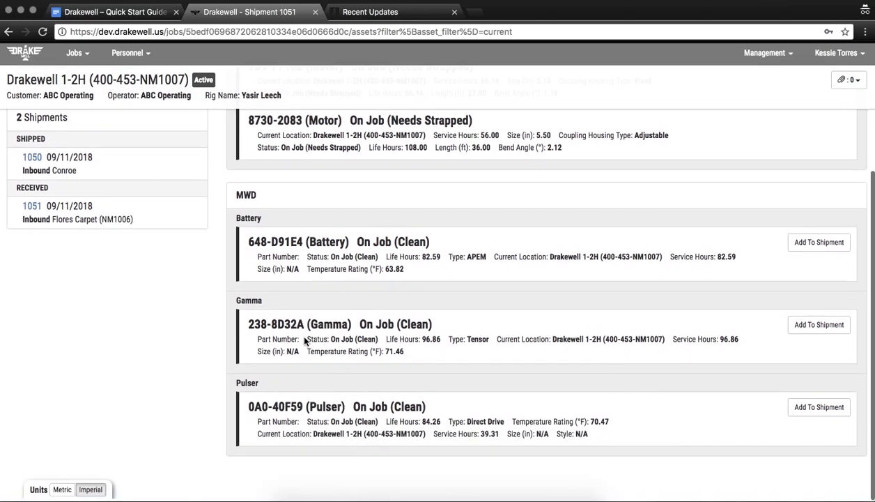
scroll(342, 267, "up", 4)
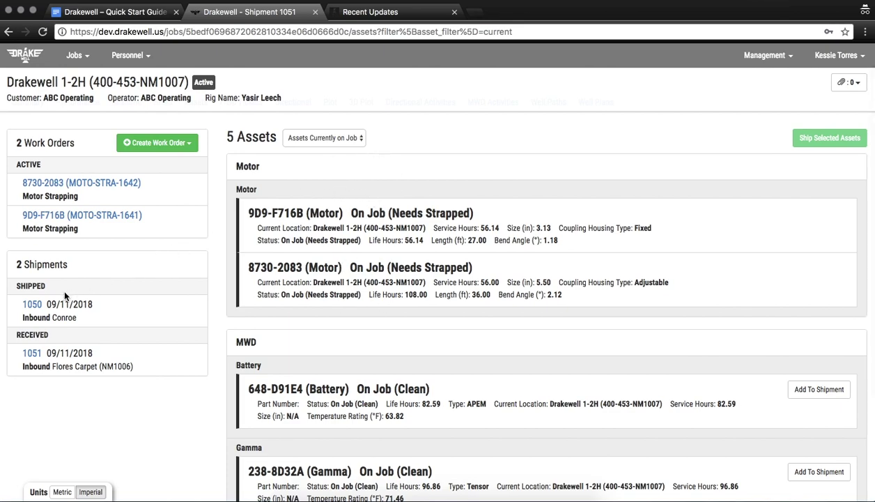
Open the inbound Conroe shipment, set its battery, crossover sub and UBHO sub to Received, and save it as received.
left_click(32, 308)
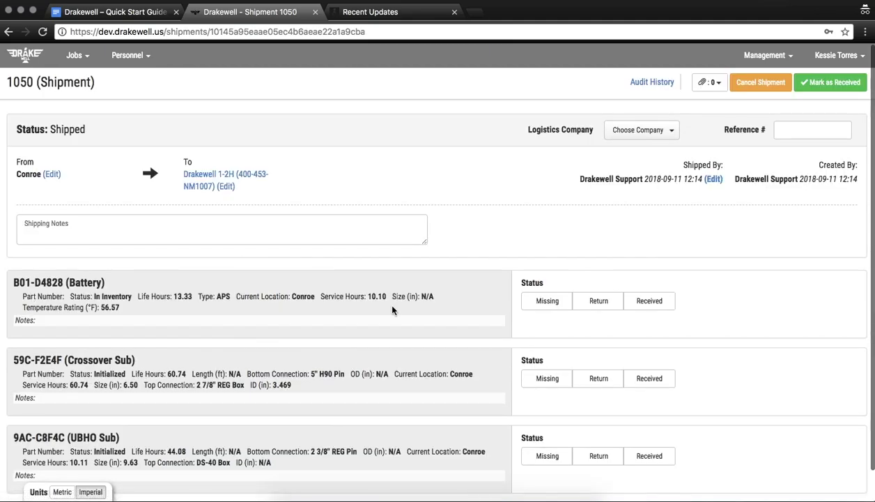
scroll(388, 314, "down", 2)
left_click(649, 269)
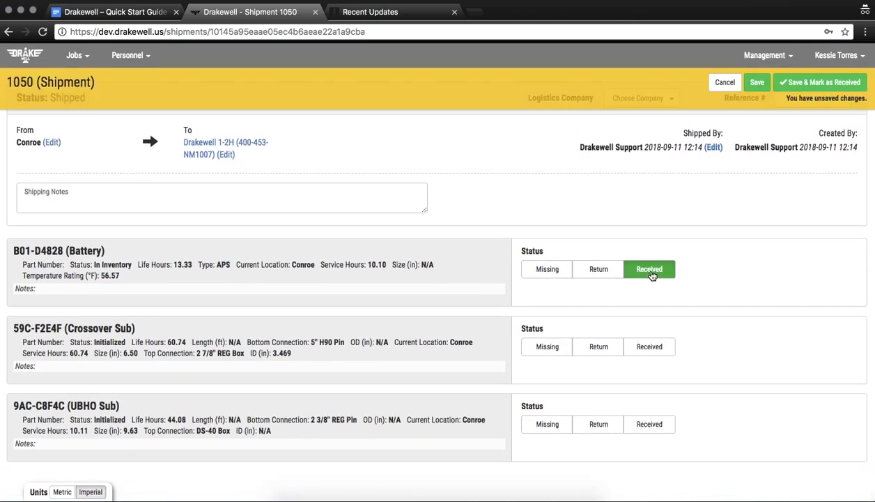
left_click(648, 354)
left_click(648, 423)
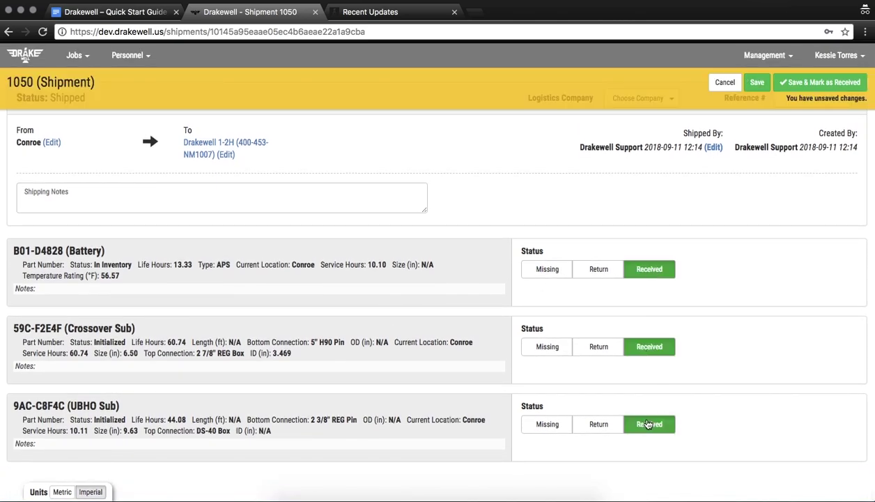
left_click(794, 84)
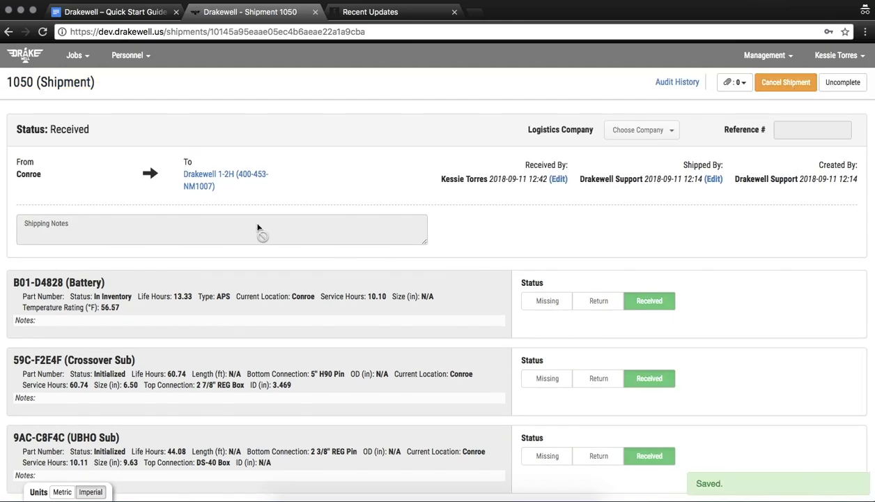
Go back to the Drakewell 1-2H job's assets and examine the full list, including the status of each motor and sub.
left_click(224, 178)
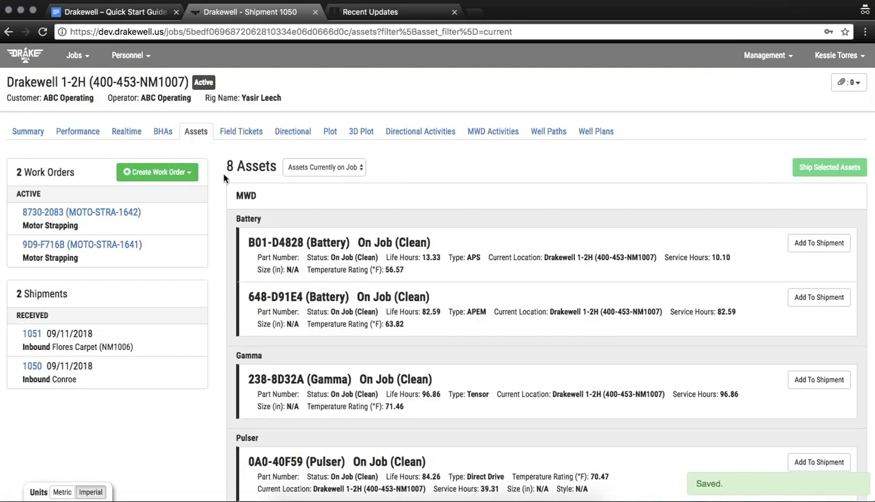
scroll(402, 322, "down", 5)
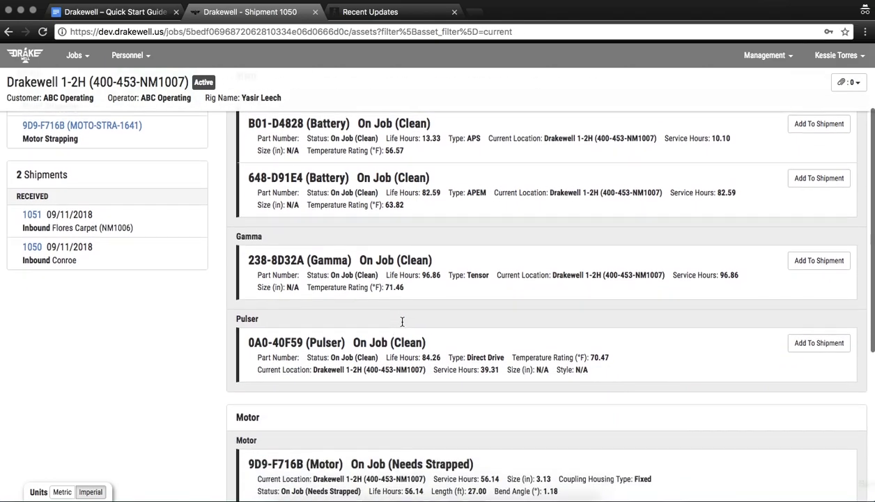
scroll(402, 325, "down", 3)
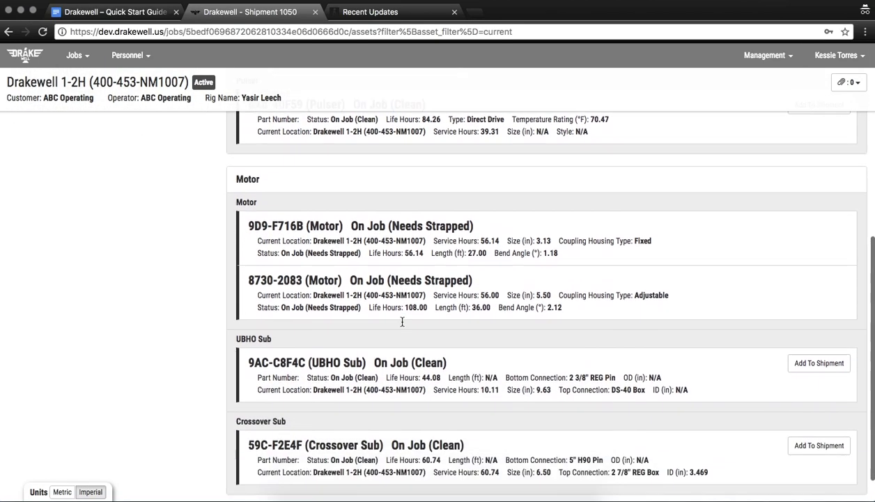
scroll(402, 322, "up", 6)
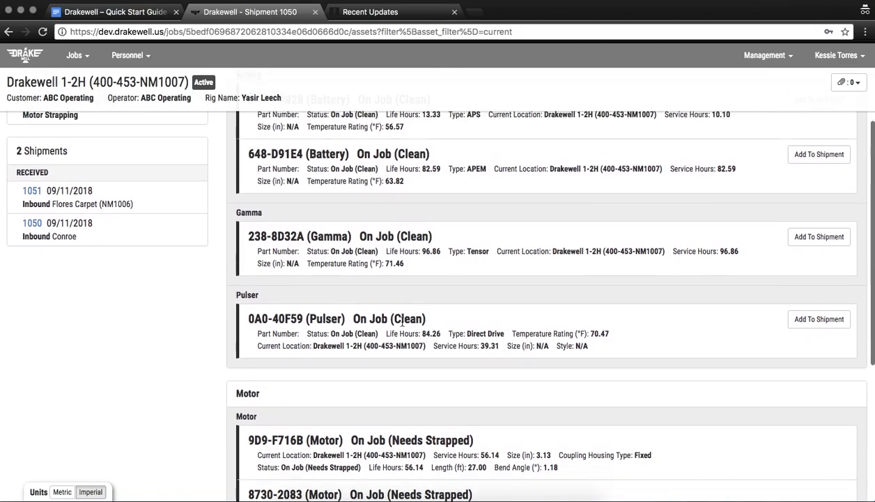
scroll(402, 325, "down", 3)
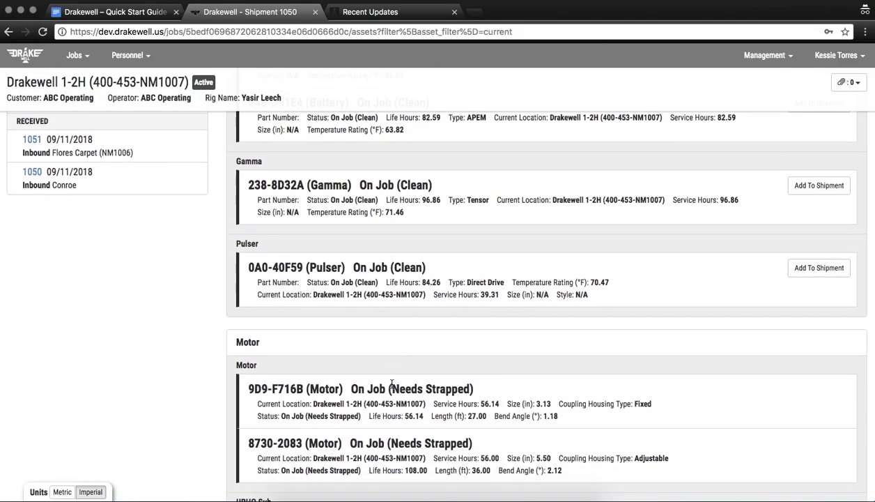
scroll(391, 384, "up", 4)
scroll(392, 388, "down", 3)
scroll(392, 387, "down", 4)
scroll(390, 306, "up", 7)
scroll(390, 306, "up", 2)
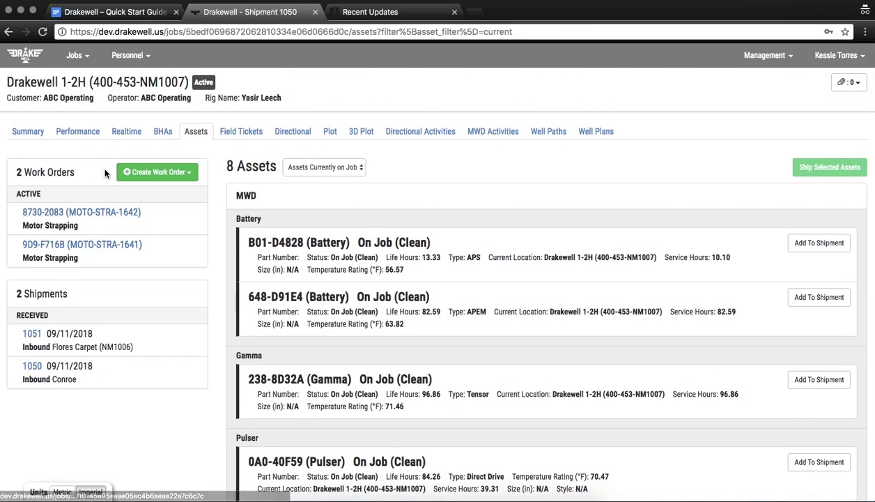
Open the active Motor Strapping work order for motor 8730-2083 and narrow the browser window to its mobile layout.
left_click(56, 213)
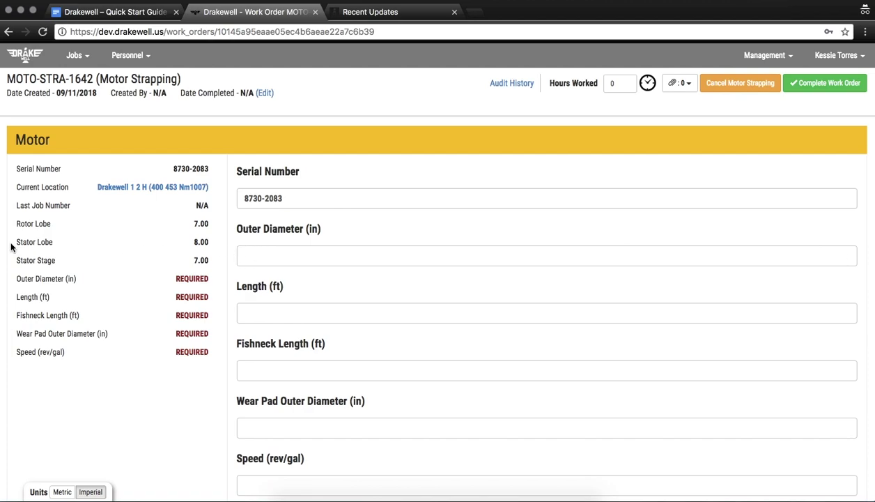
left_click_drag(2, 241, 632, 223)
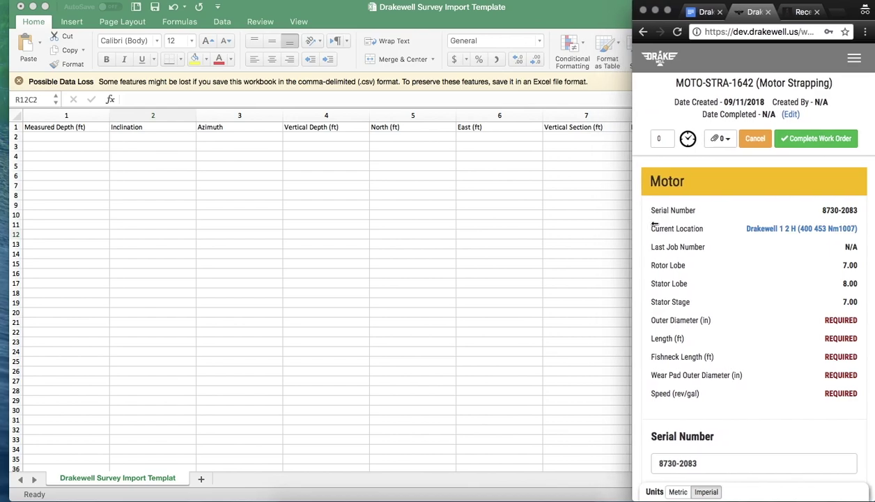
scroll(713, 306, "down", 2)
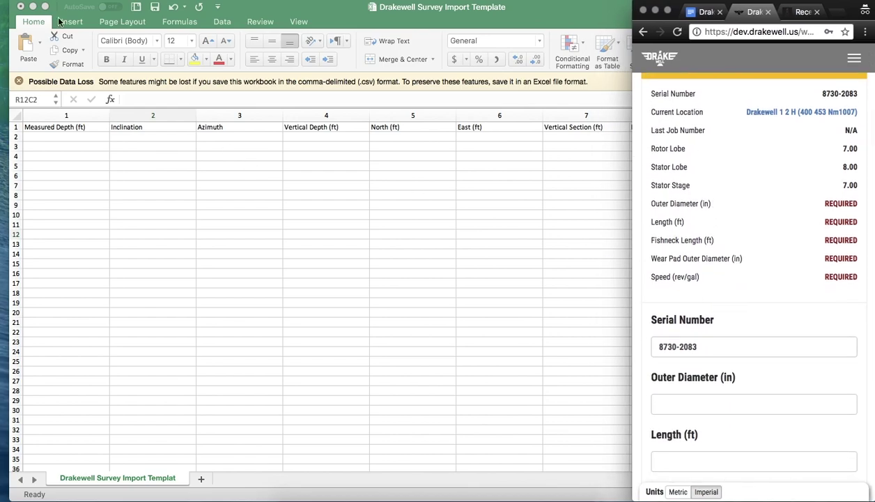
Close the Drakewell Survey Import Template workbook in Excel without saving its changes.
left_click(21, 7)
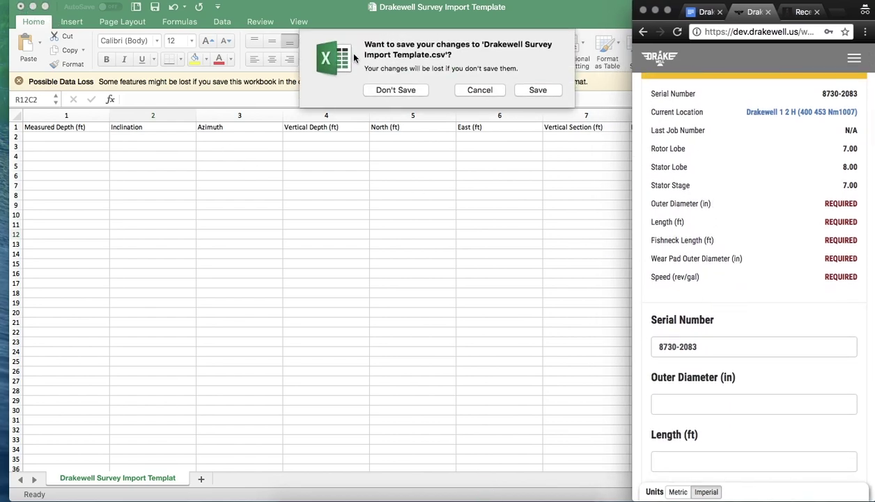
left_click(399, 91)
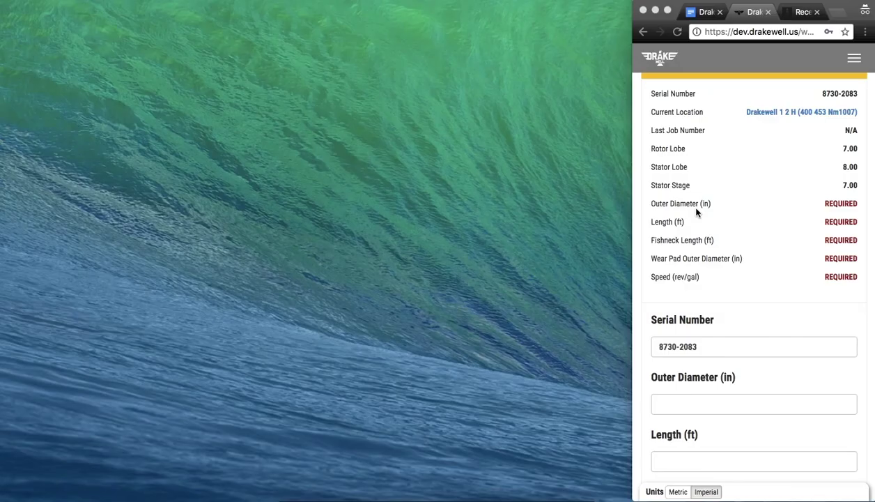
Enter the motor's strapping dimensions: outer diameter 8.76 in and length 36.00 ft.
scroll(734, 360, "down", 3)
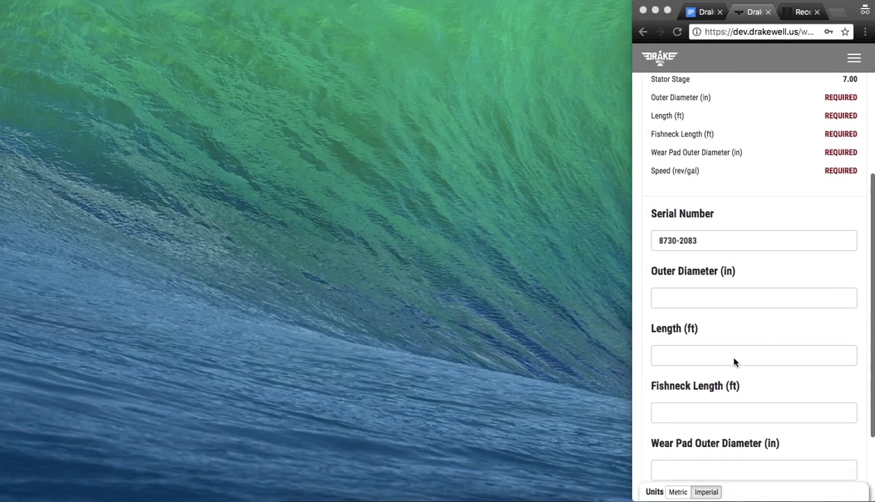
scroll(734, 361, "down", 1)
left_click(709, 291)
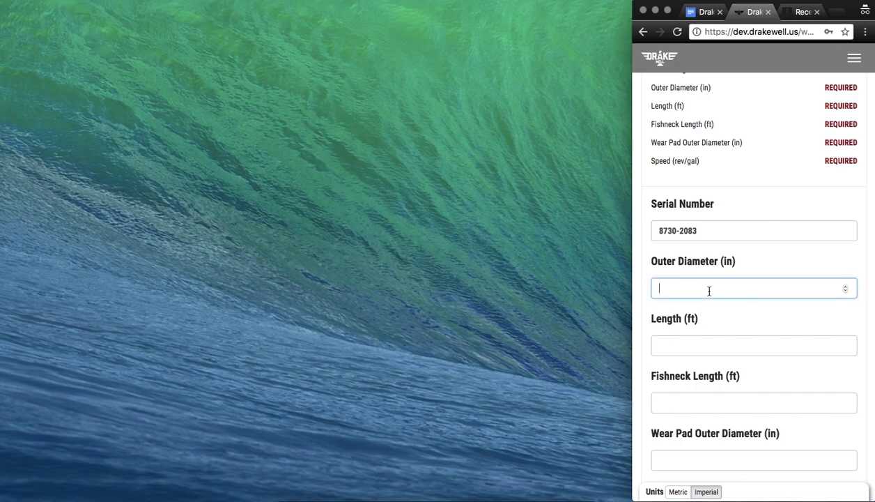
type("8.76")
key("Tab")
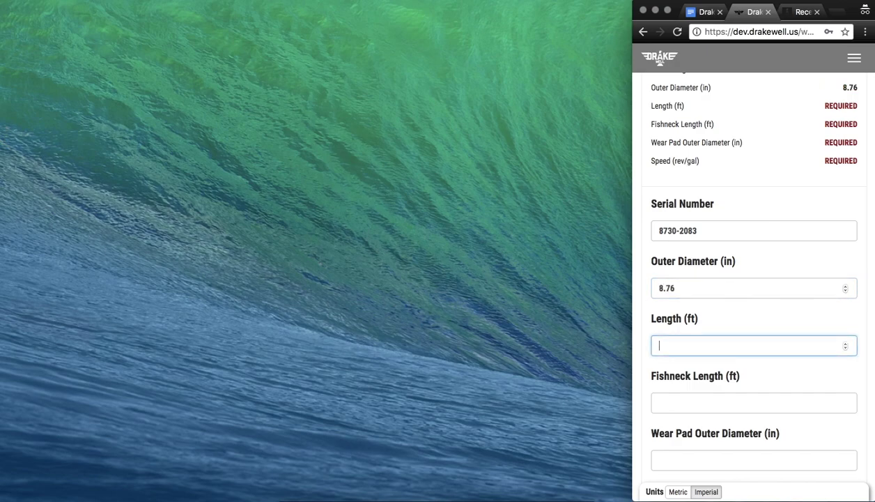
type("36.00")
key("Tab")
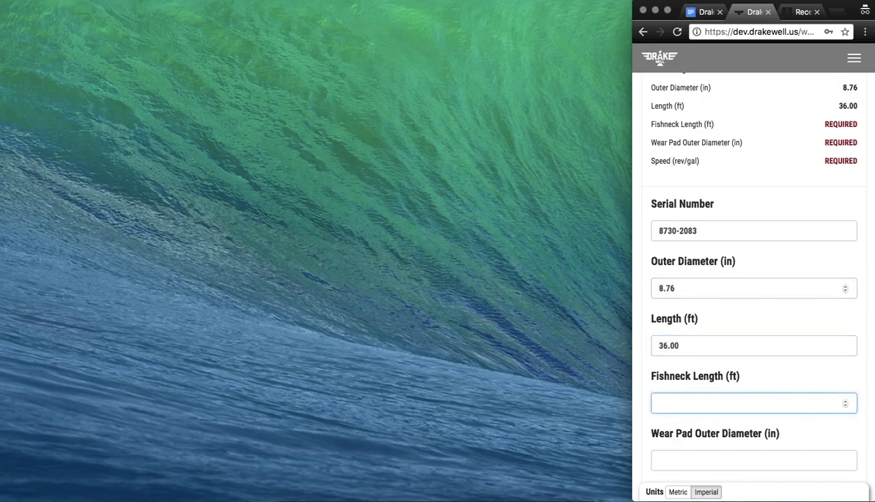
Clear the motor's Length value.
left_click(686, 341)
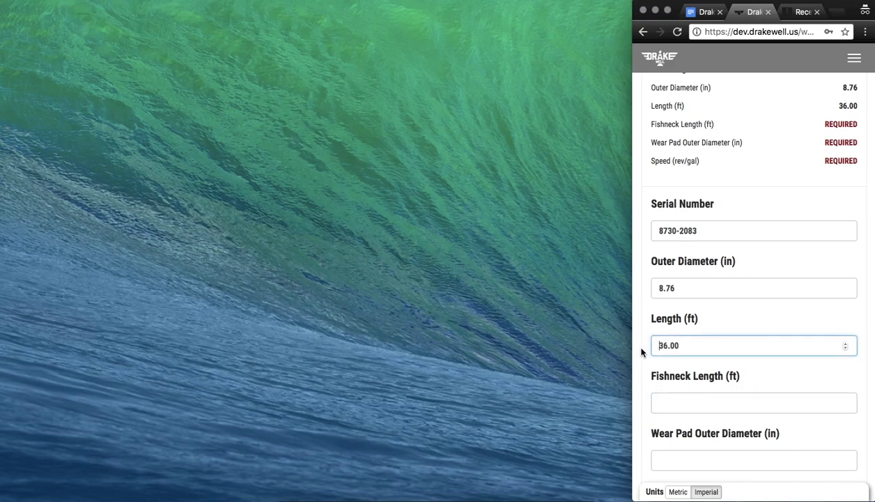
key("BackSpace")
key("BackSpace")
key("BackSpace")
key("BackSpace")
key("BackSpace")
Set the fishneck length to 1.00 ft, wear pad outer diameter to 8.875 in and speed to 0.16 rev/gal.
left_click(686, 402)
type("1.00")
key("Tab")
type("8.875")
key("Tab")
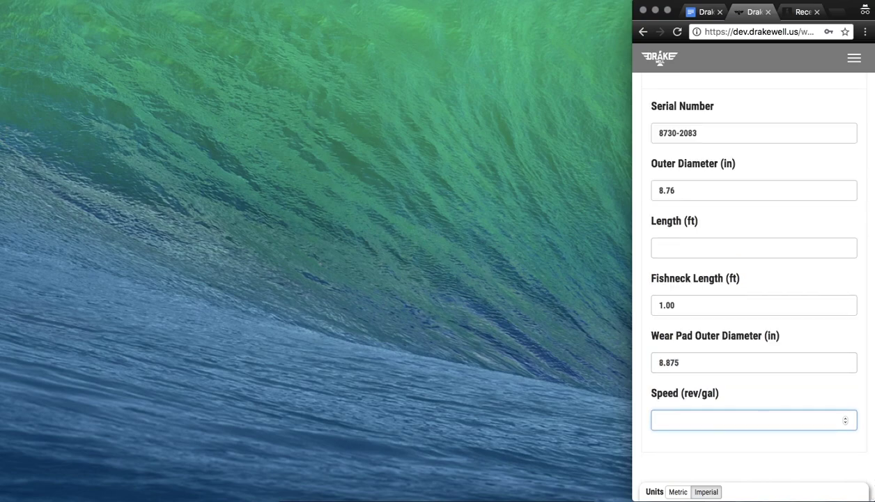
type(".16")
left_click(786, 446)
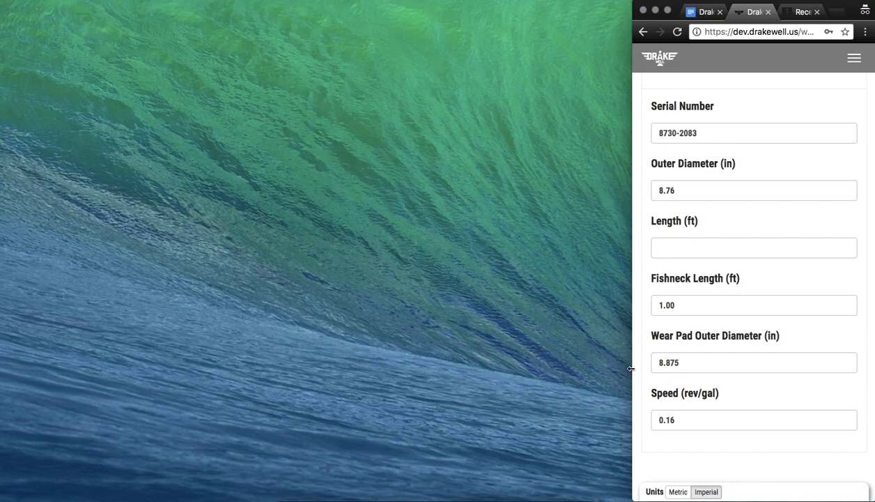
Widen the browser window to its full desktop layout and save the work order without completing it.
left_click_drag(630, 368, 2, 287)
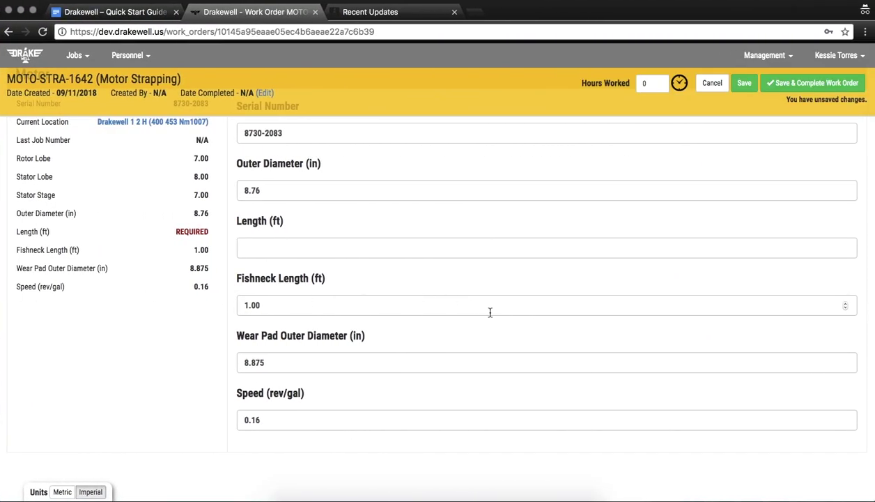
scroll(544, 287, "up", 2)
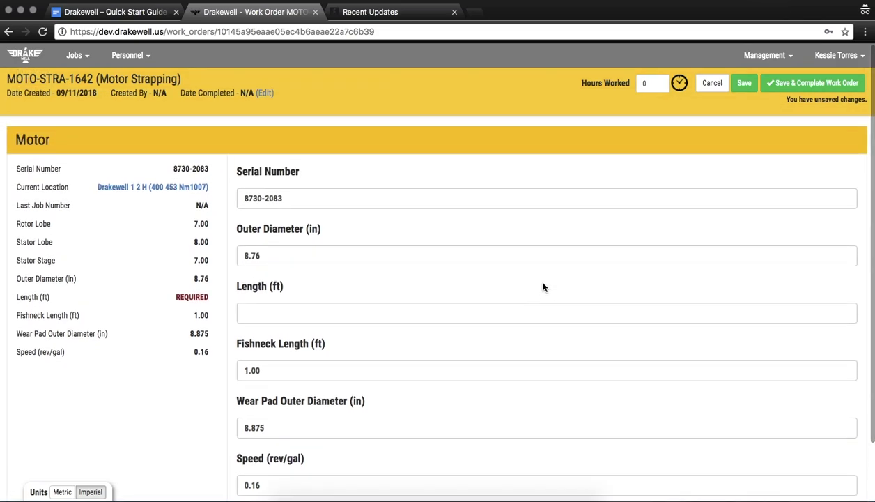
left_click(744, 85)
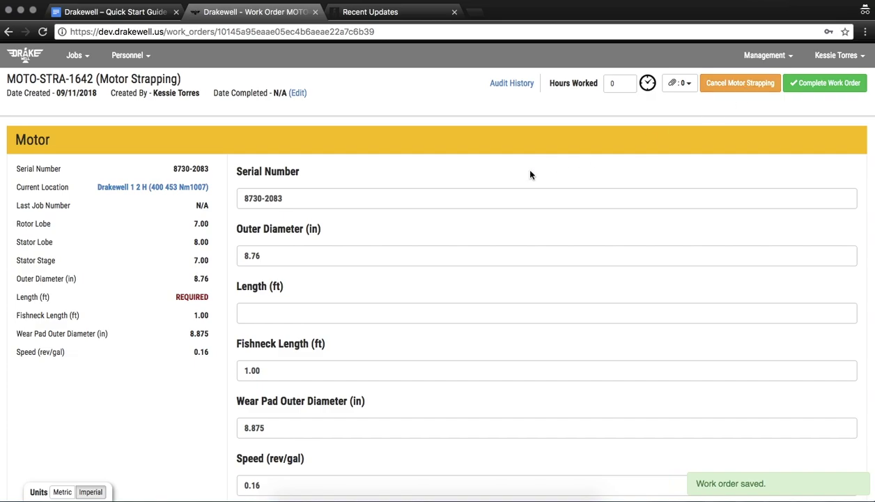
Set the motor's length to 36.00 ft, then save and complete the work order.
scroll(463, 300, "down", 2)
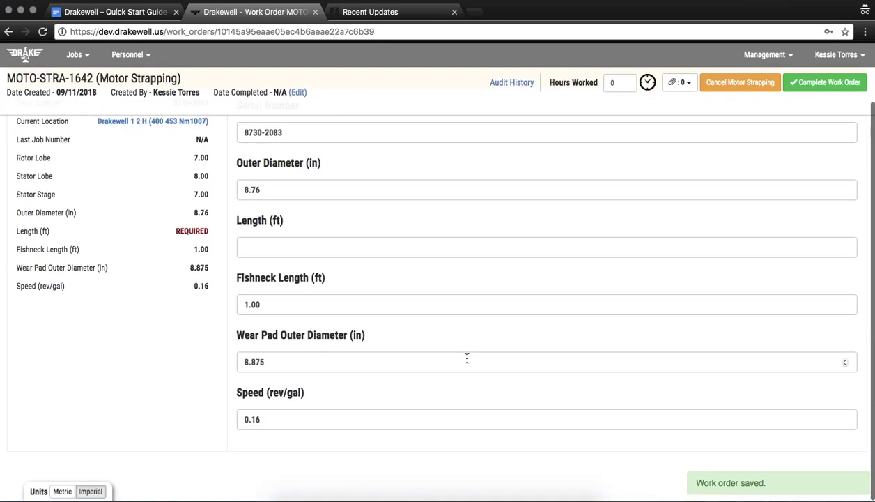
left_click(341, 249)
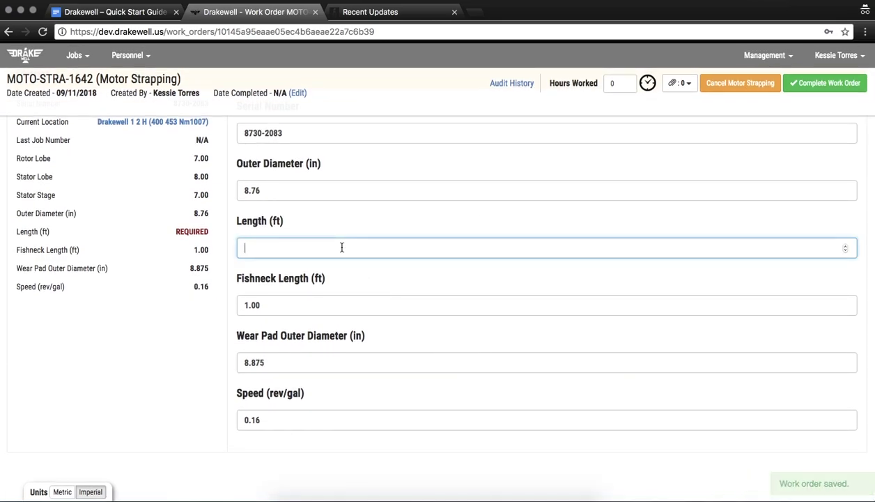
type("36")
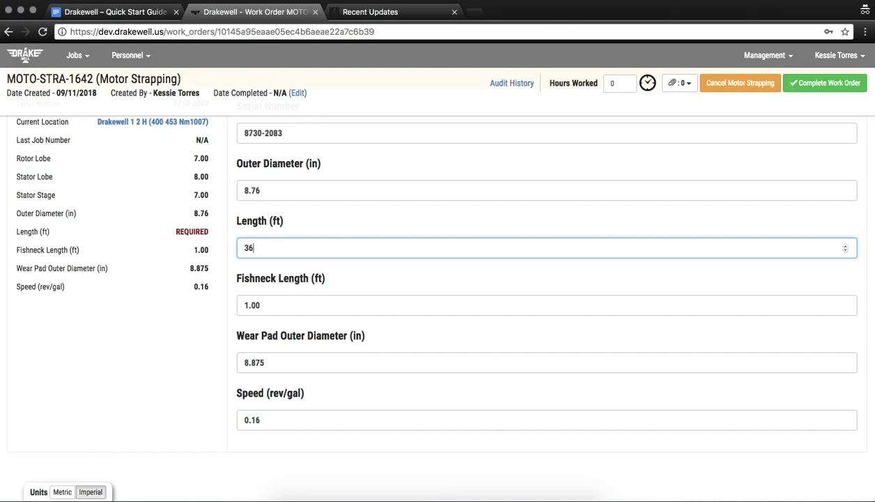
left_click(439, 279)
left_click(676, 245)
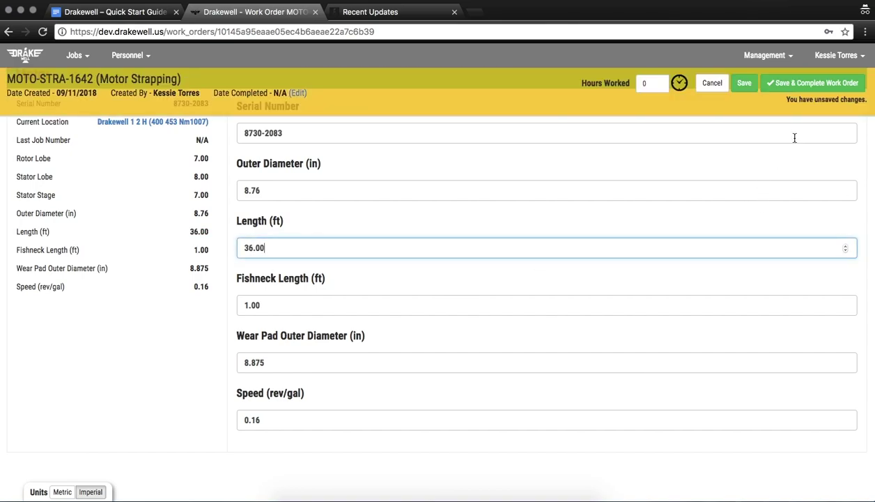
left_click(812, 83)
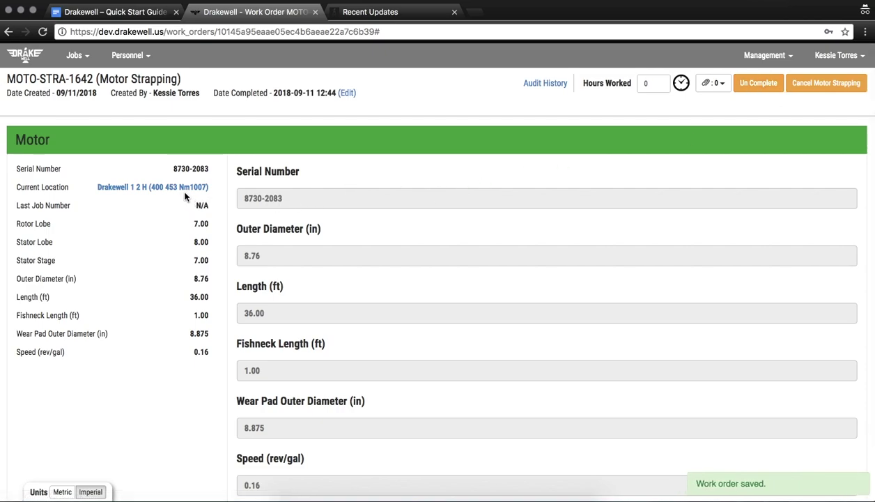
Check the work order's completion date, then examine the work orders and motor statuses in the Drakewell 1-2H job's assets.
left_click_drag(329, 92, 221, 93)
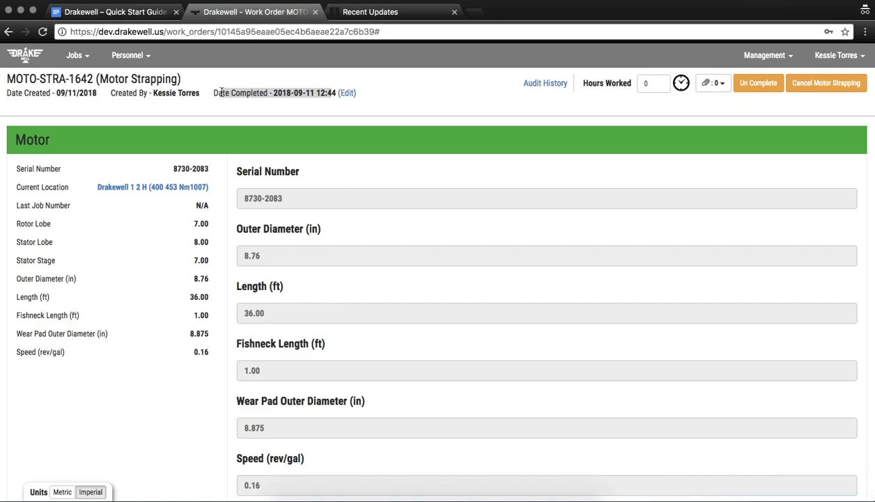
left_click(180, 188)
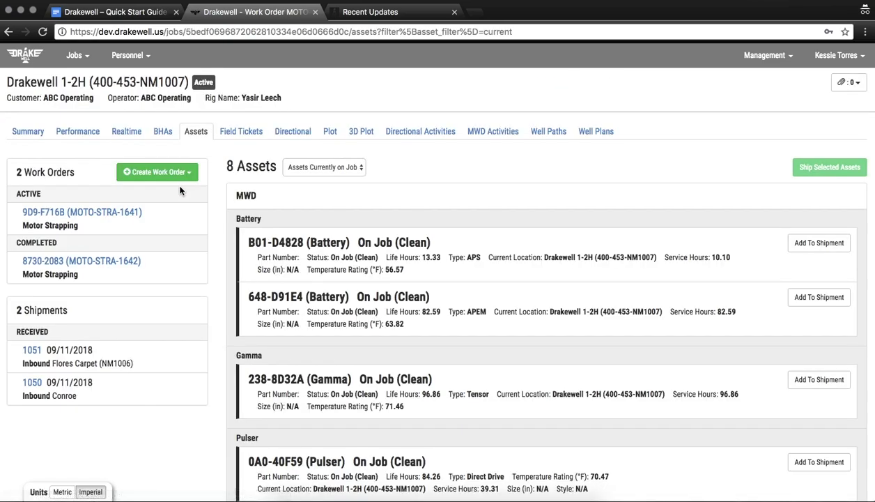
scroll(437, 389, "down", 3)
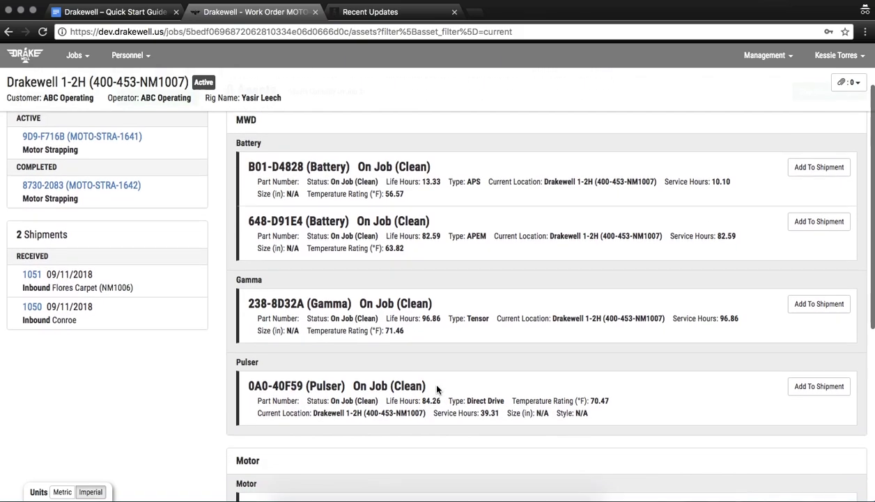
scroll(437, 389, "up", 2)
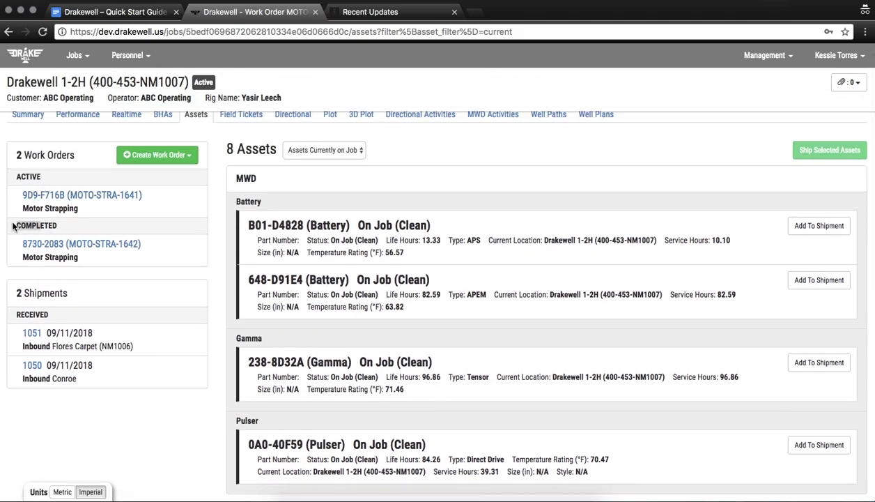
scroll(360, 296, "down", 5)
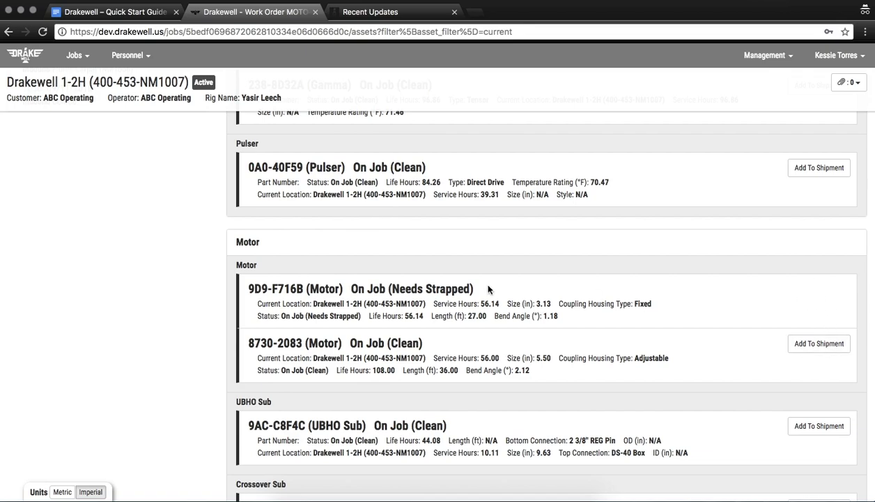
left_click_drag(388, 294, 389, 313)
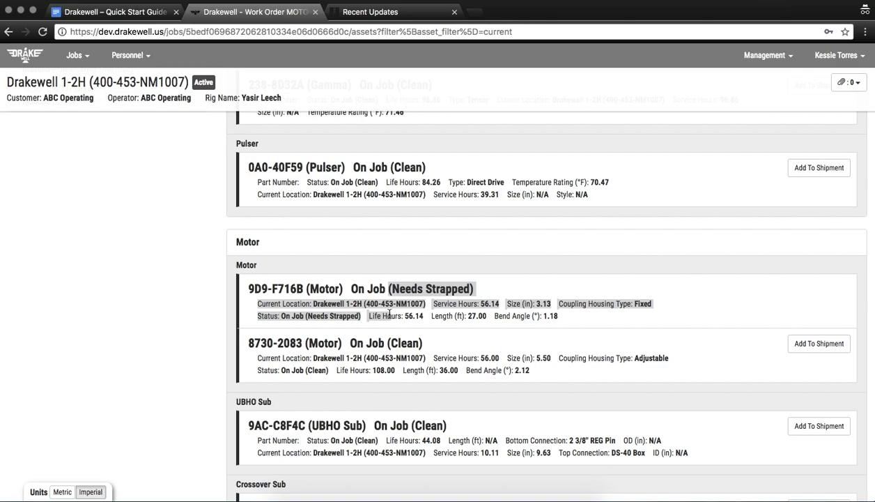
left_click(390, 314)
Open the active Motor Strapping work order for motor 9D9-F716B and cancel it.
scroll(389, 315, "up", 5)
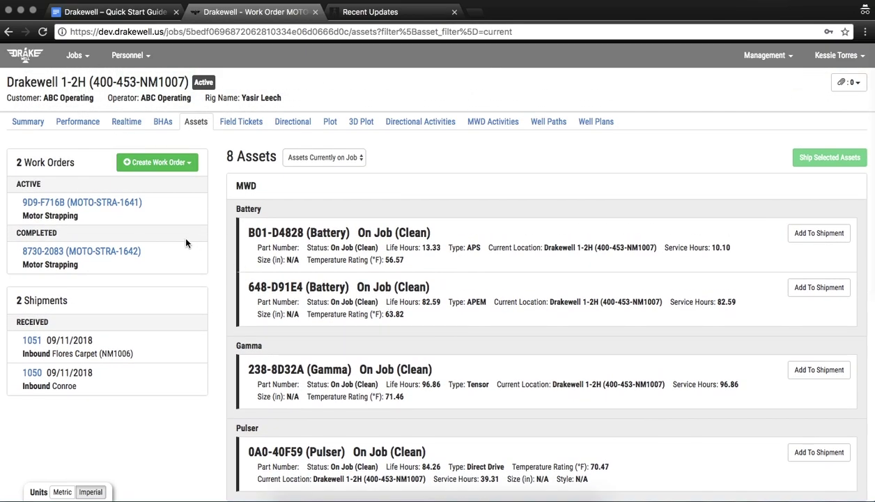
left_click(128, 202)
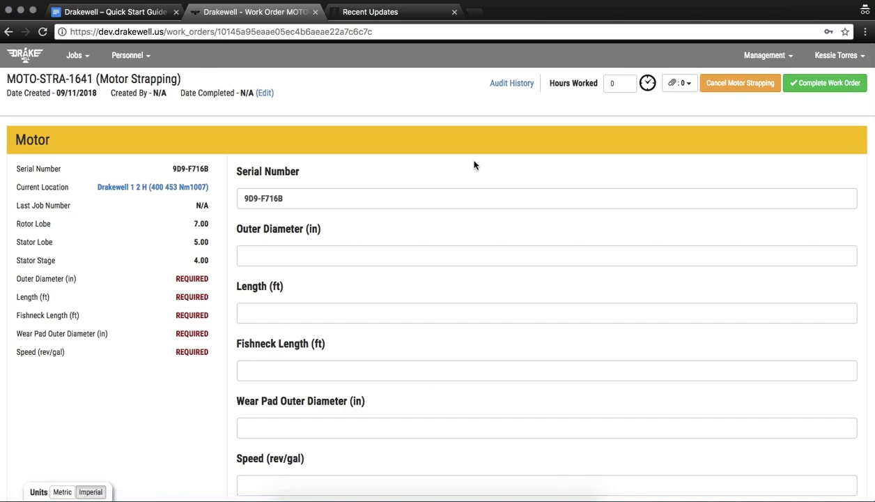
left_click(731, 89)
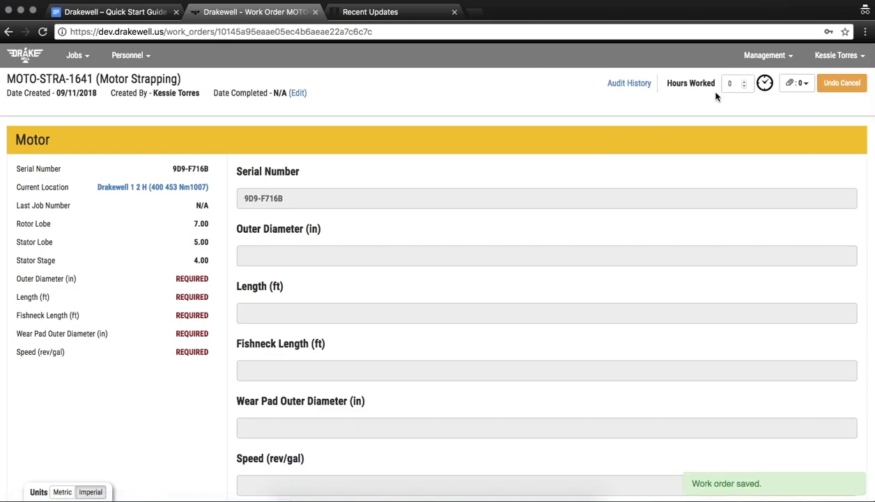
Return to the Drakewell 1-2H job's assets and add motor 9D9-F716B to a shipment.
left_click(153, 191)
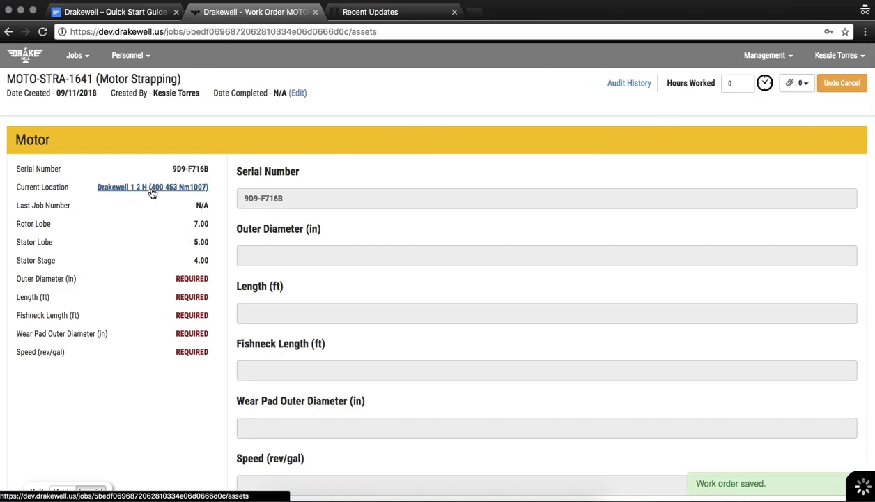
scroll(343, 266, "down", 5)
scroll(342, 266, "down", 2)
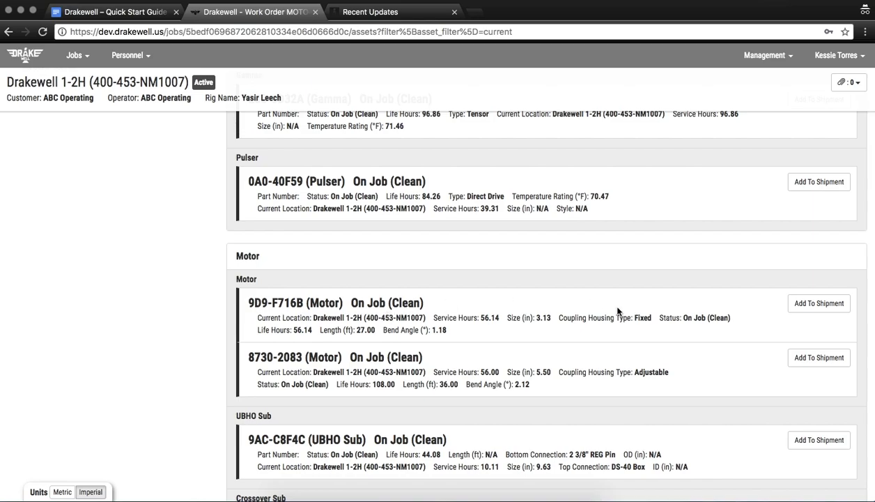
left_click(800, 307)
Create a shipment of the selected motor with Conroe as its destination, then save it and ship the marked items.
scroll(626, 300, "up", 5)
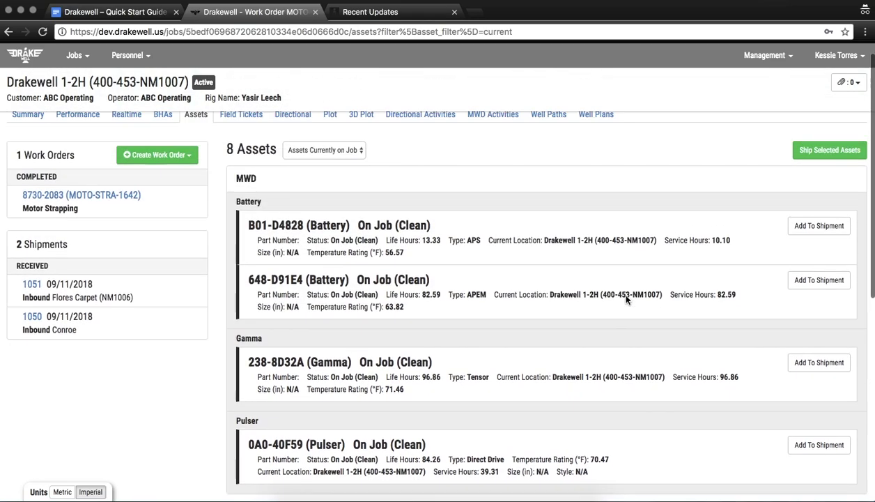
left_click(832, 168)
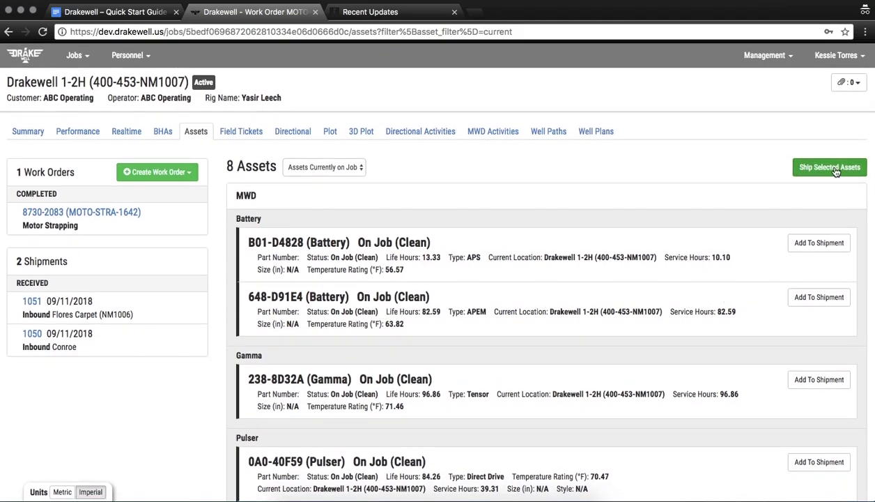
type("conroe")
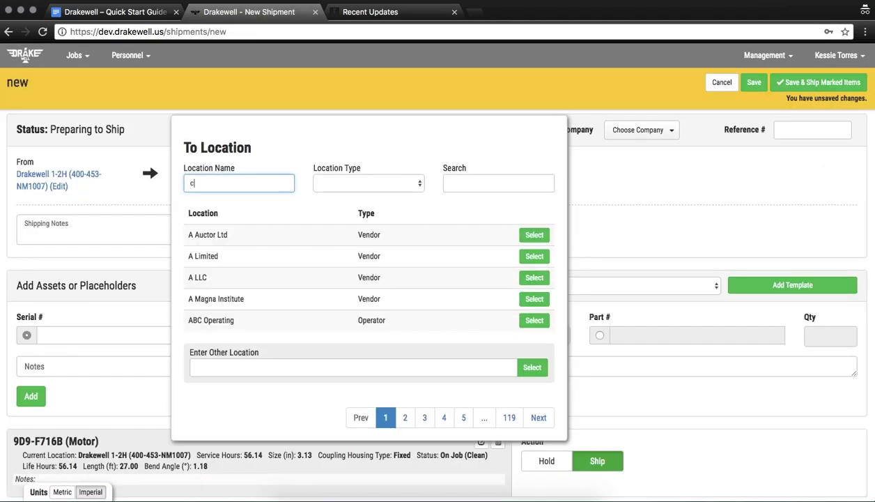
left_click(524, 237)
left_click(795, 89)
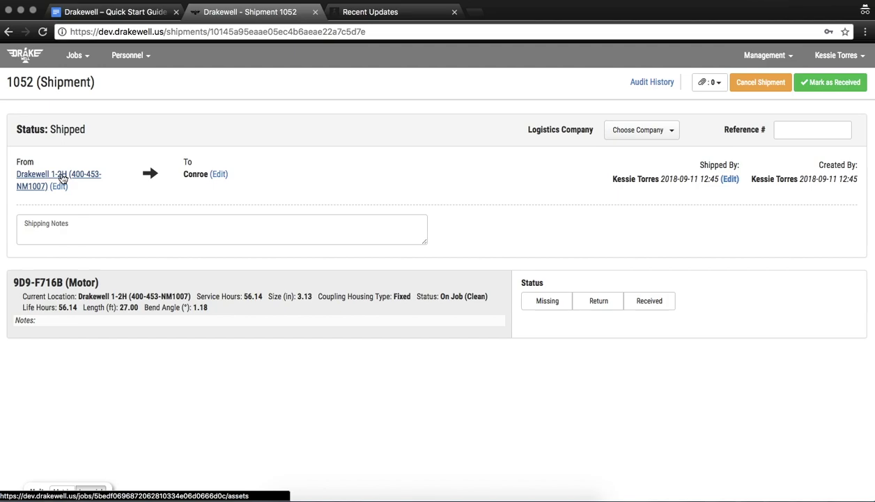
Go back to the job's assets and examine the shipped motor's status and the list of shipments.
left_click(62, 178)
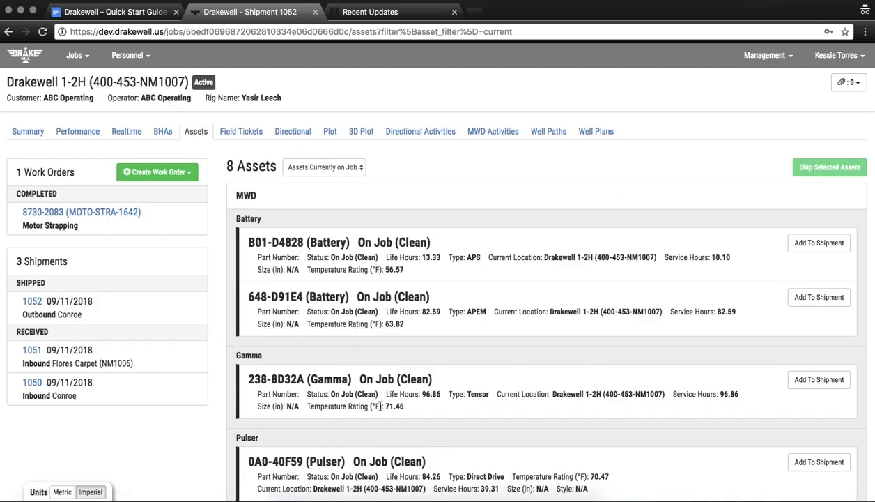
scroll(380, 404, "down", 5)
scroll(380, 405, "down", 4)
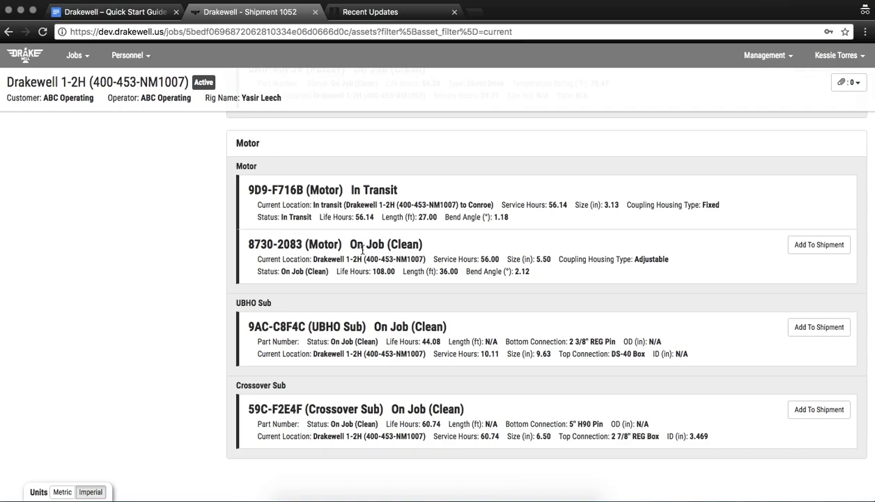
scroll(362, 249, "up", 4)
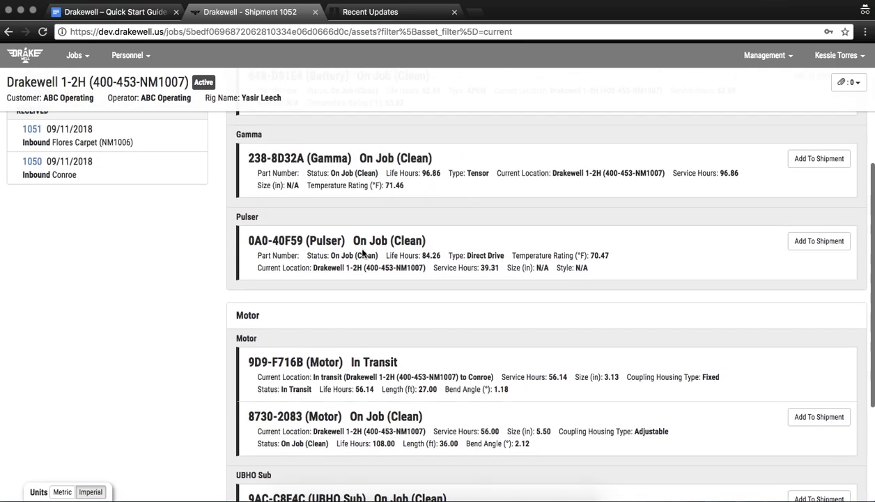
scroll(366, 328, "up", 2)
scroll(367, 375, "up", 3)
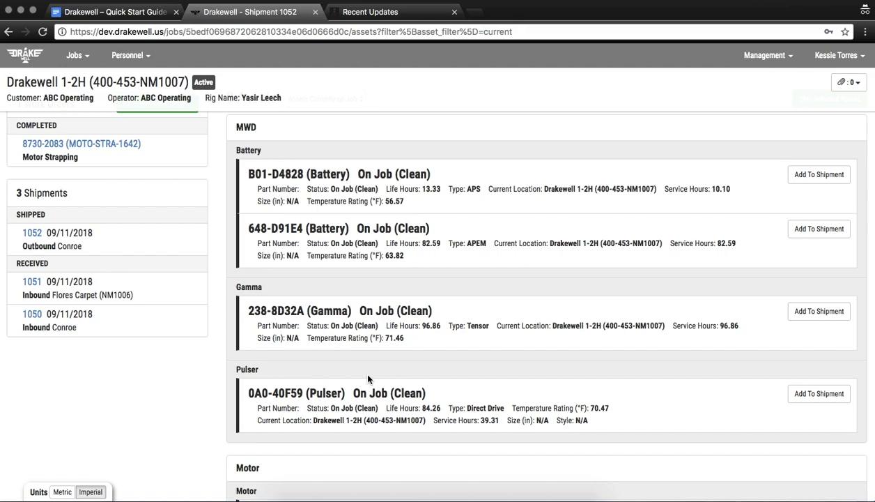
scroll(365, 381, "up", 2)
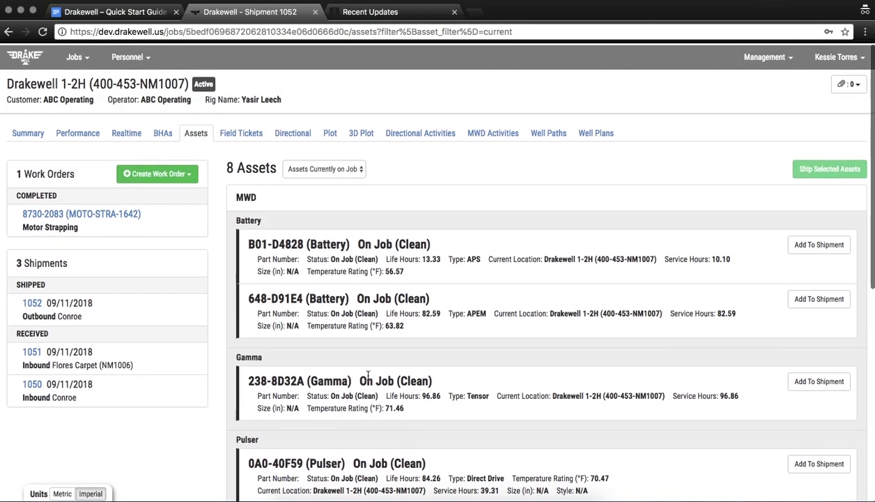
Add a new BHA to the Drakewell 1-2H job and open its directional summary.
left_click(165, 132)
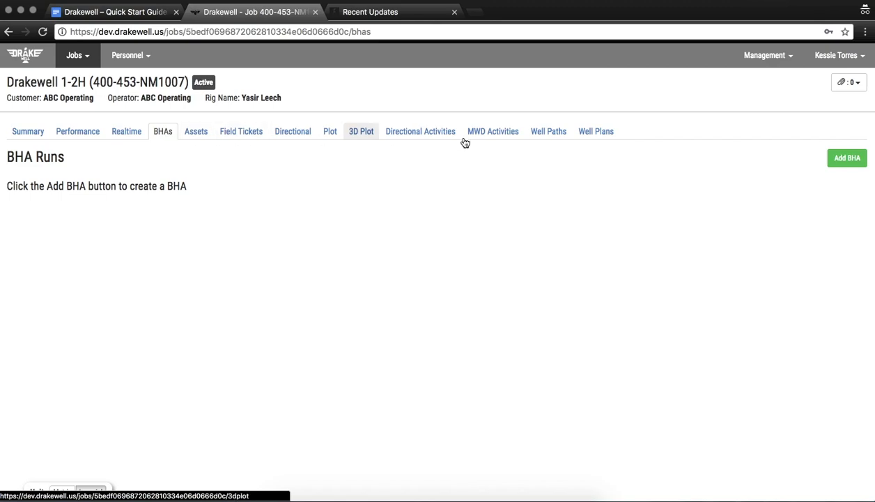
left_click(846, 160)
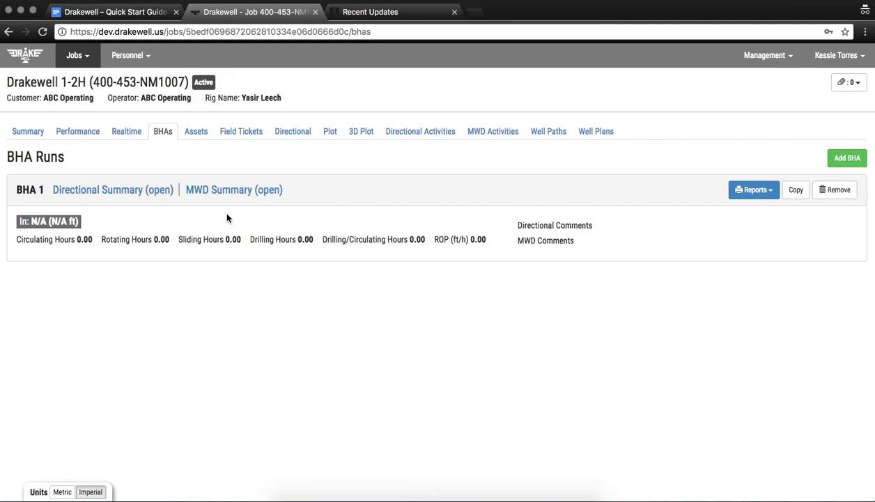
left_click(148, 191)
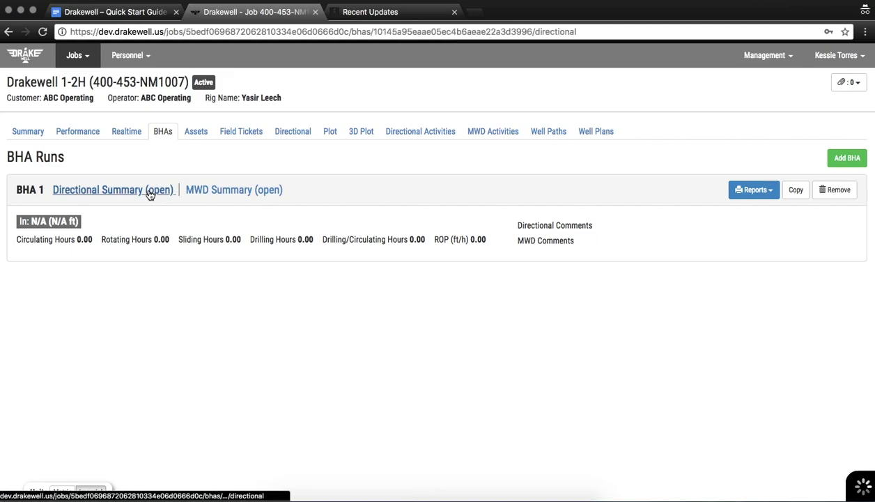
left_click(94, 243)
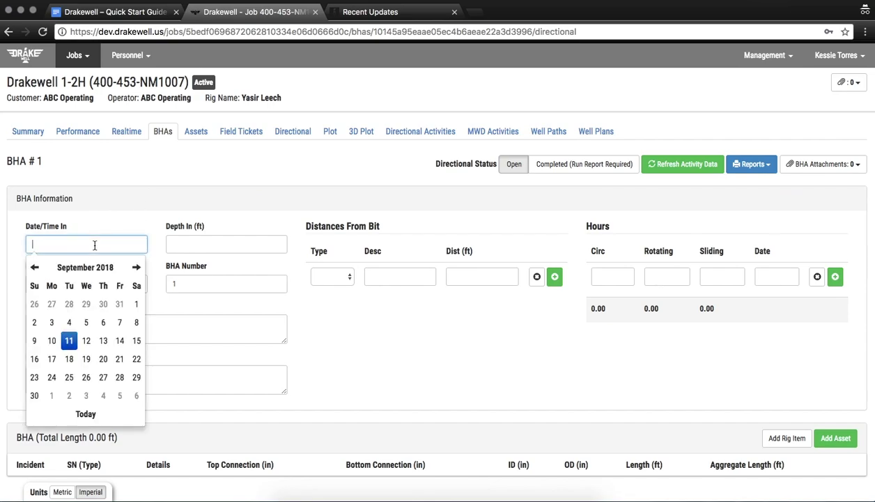
left_click(69, 340)
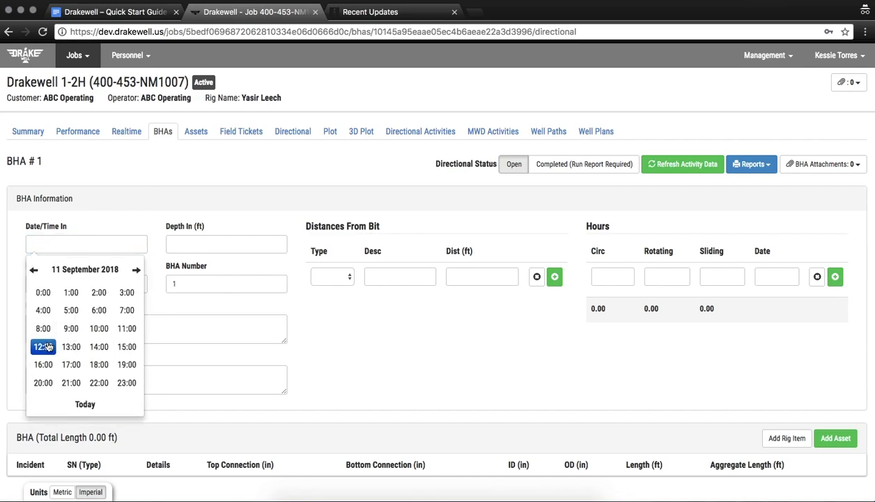
left_click(70, 346)
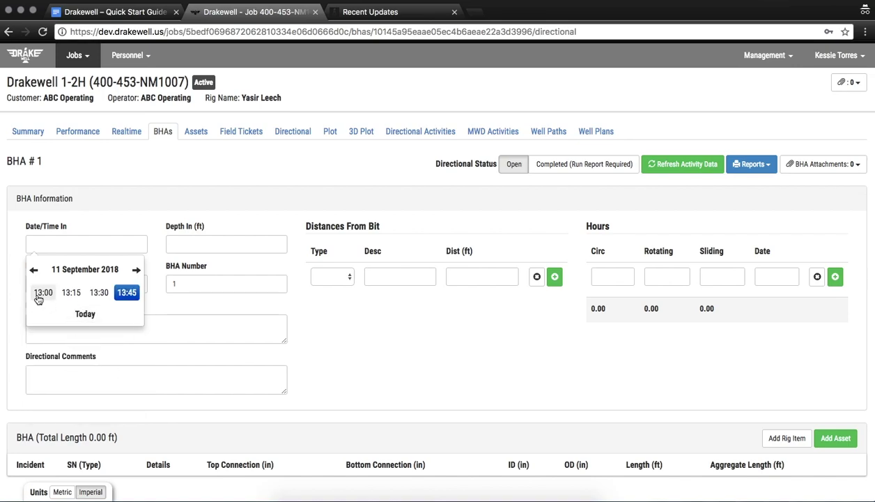
left_click(33, 270)
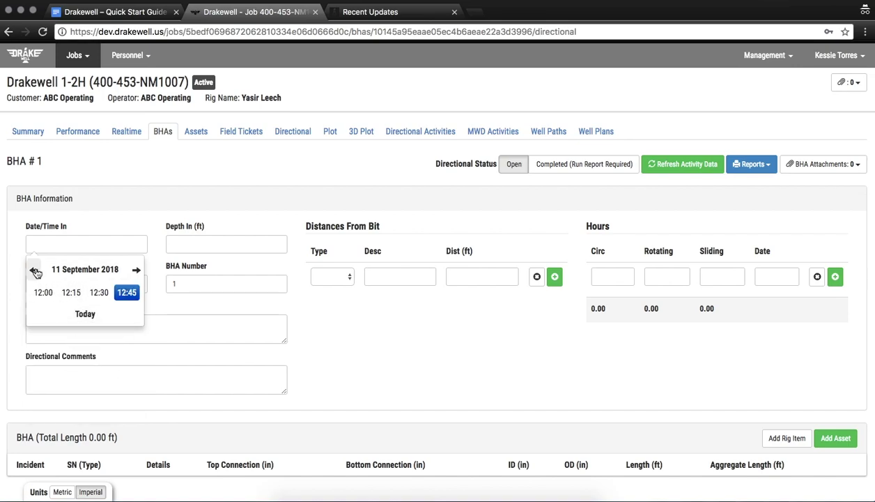
left_click(127, 292)
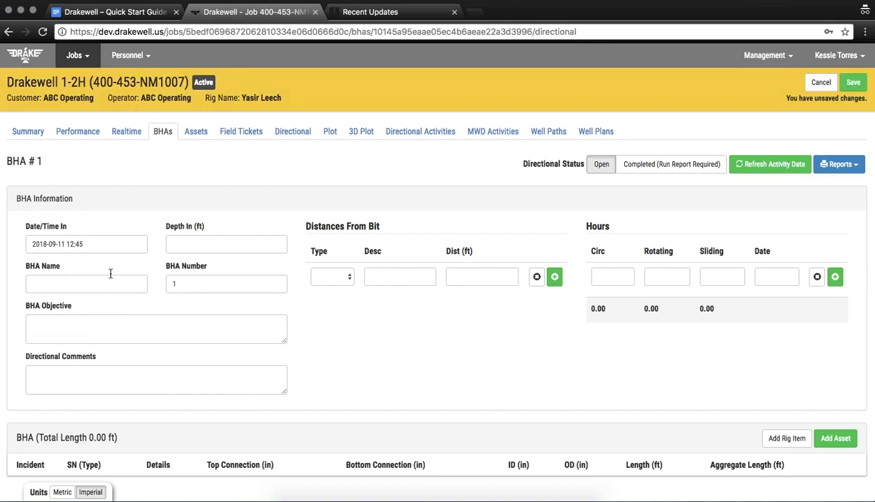
Correct the time of the BHA's Date/Time In to 12:30 and set Depth In to 0 ft.
left_click(88, 243)
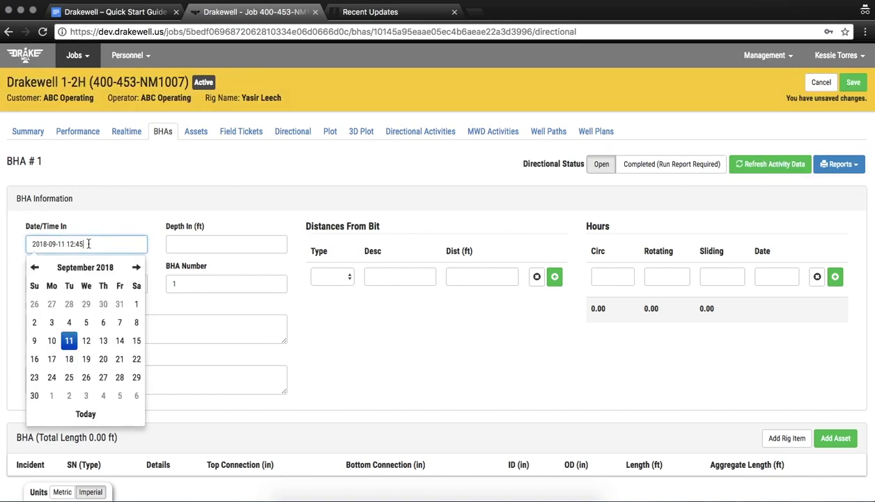
key("BackSpace")
key("BackSpace")
key("BackSpace")
key("BackSpace")
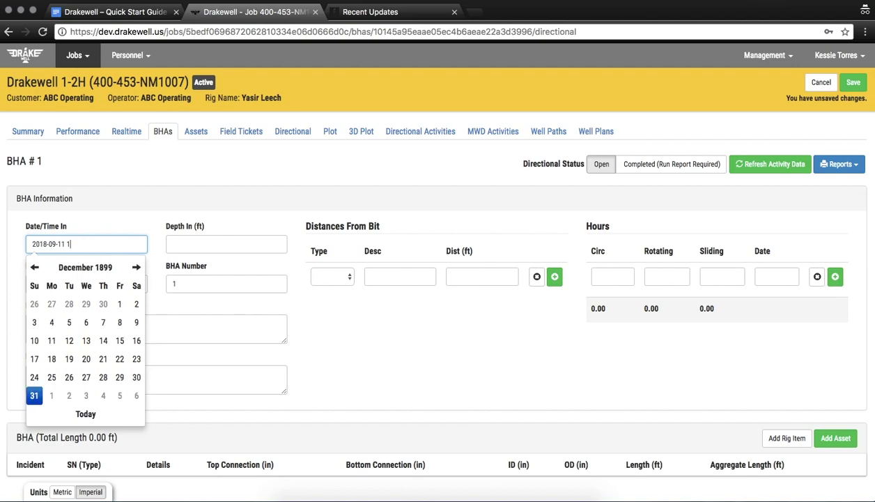
key("BackSpace")
key("BackSpace")
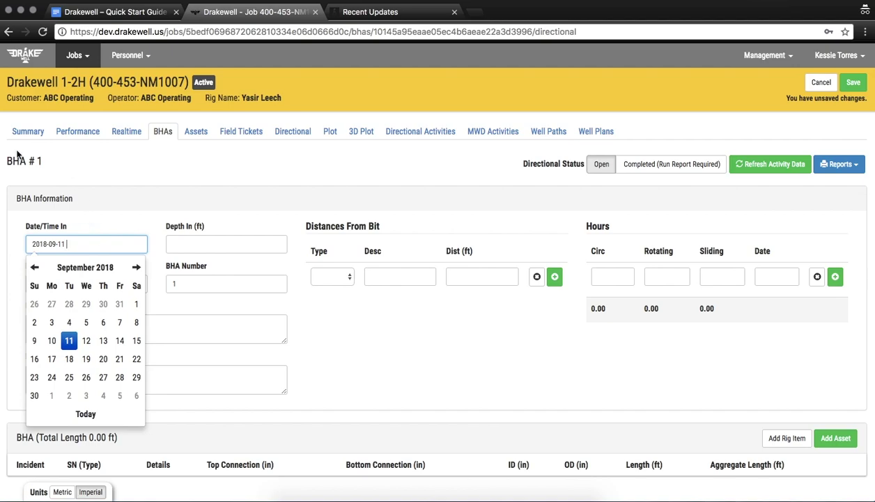
type("12:30")
left_click(182, 241)
type("0")
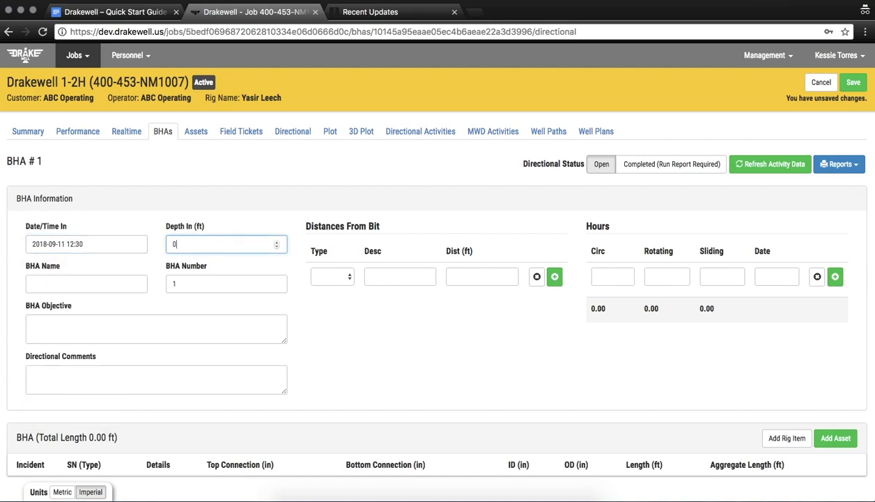
Name the BHA "Surface and Intermediate" and enter the objective "Drill the surface and intermediate sections.".
left_click(92, 282)
type("Vert")
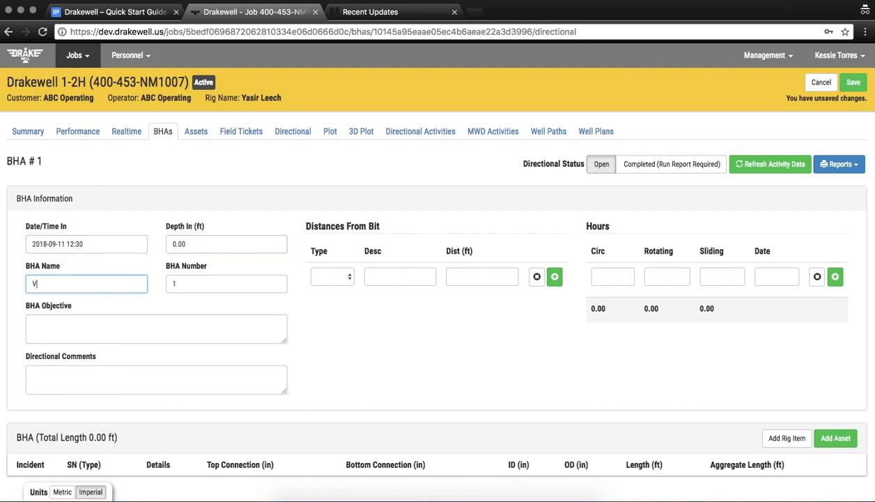
key("BackSpace")
key("BackSpace")
key("BackSpace")
key("BackSpace")
type("Surface and Intermediate")
key("Tab")
key("Tab")
type("Drill the surv")
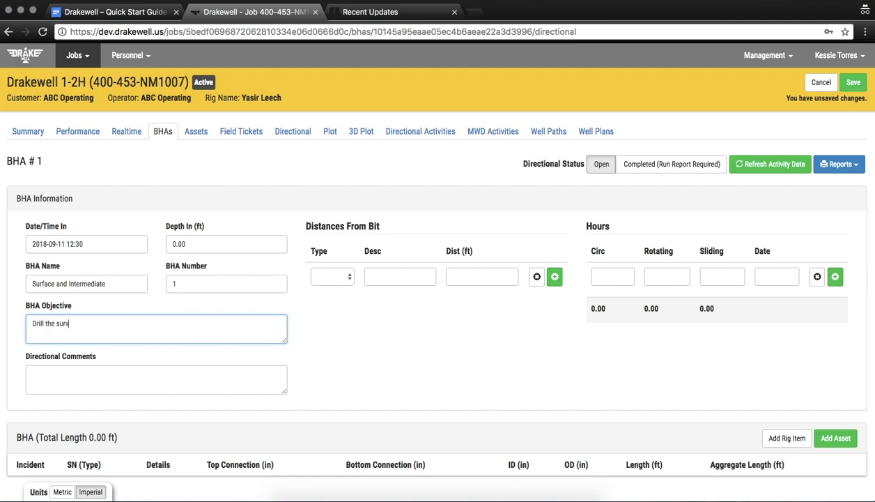
key("BackSpace")
type("face and intermediate sections.")
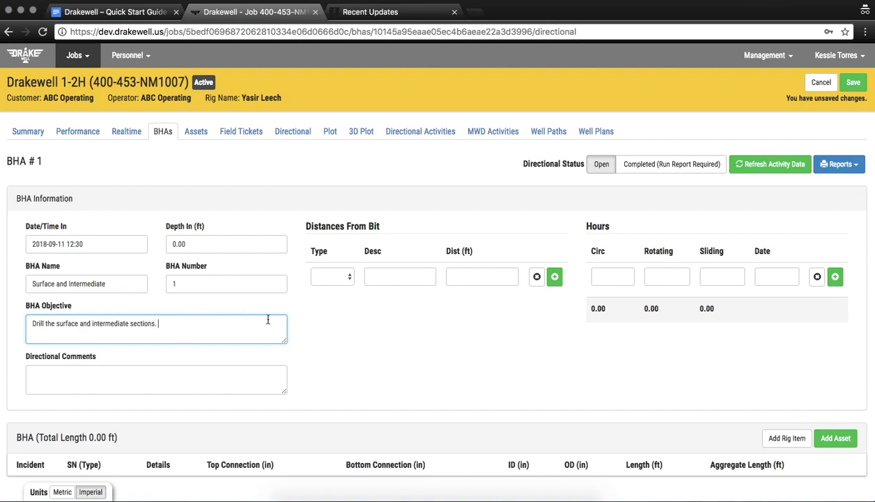
left_click(351, 320)
left_click_drag(52, 166, 1, 156)
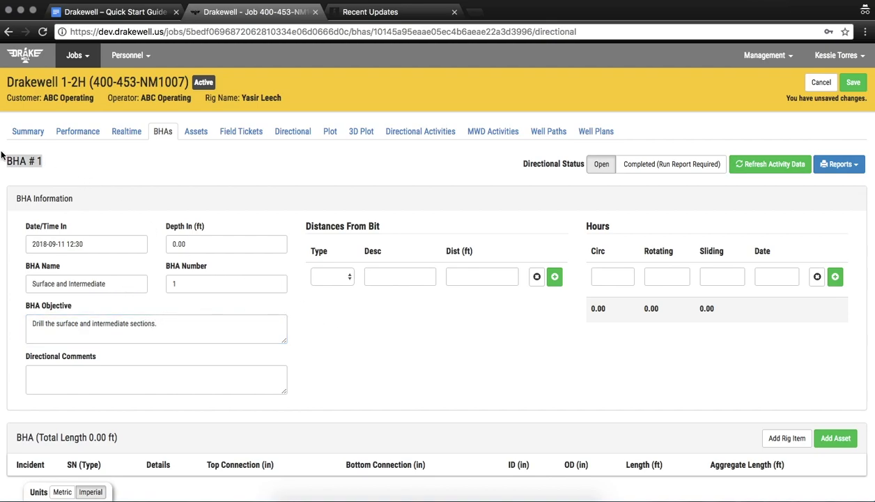
left_click(192, 282)
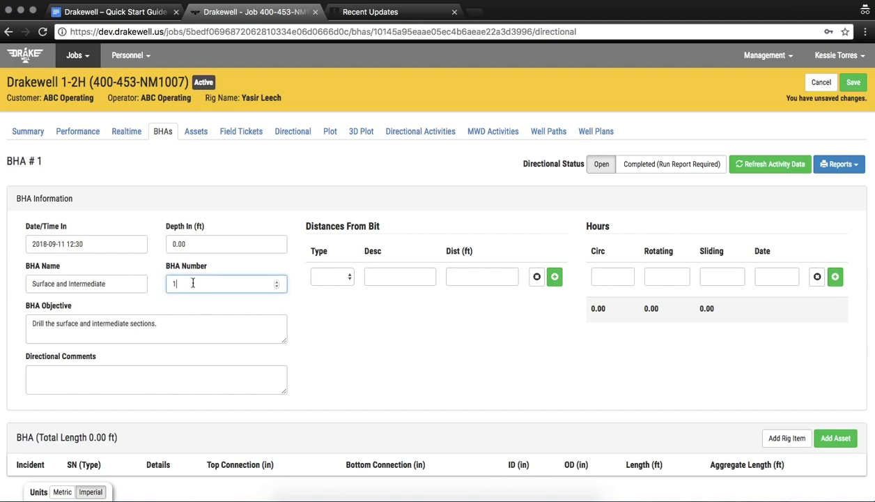
left_click(425, 387)
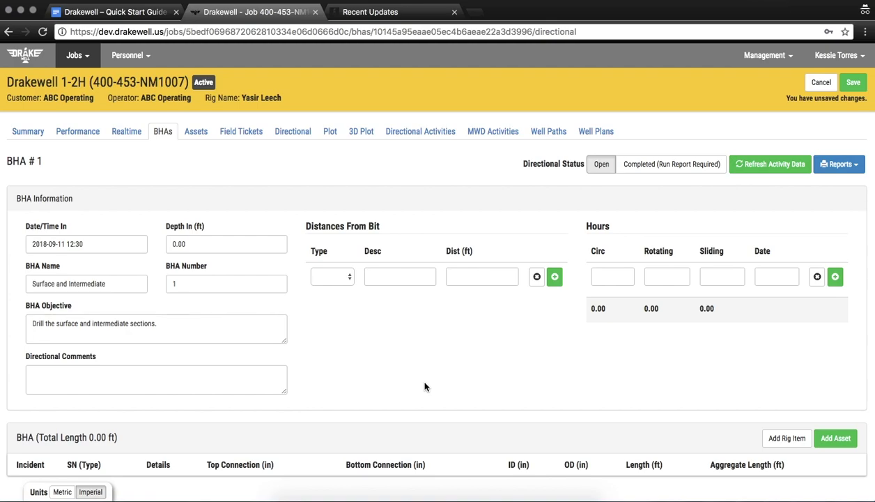
Start a new rig item for the BHA with Bit as its type.
scroll(425, 387, "down", 1)
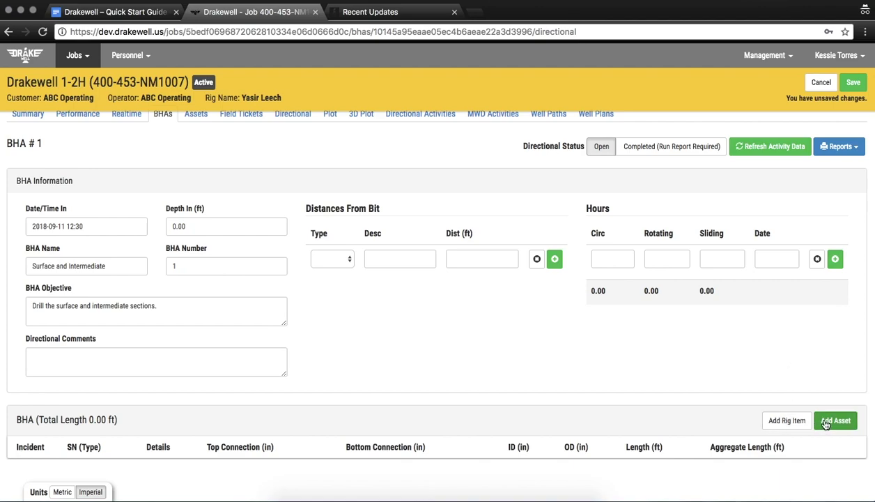
left_click(784, 424)
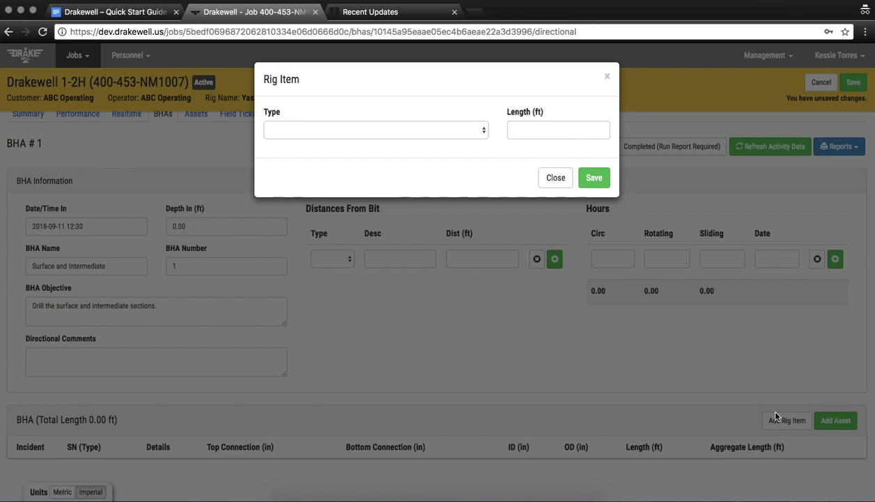
left_click(375, 132)
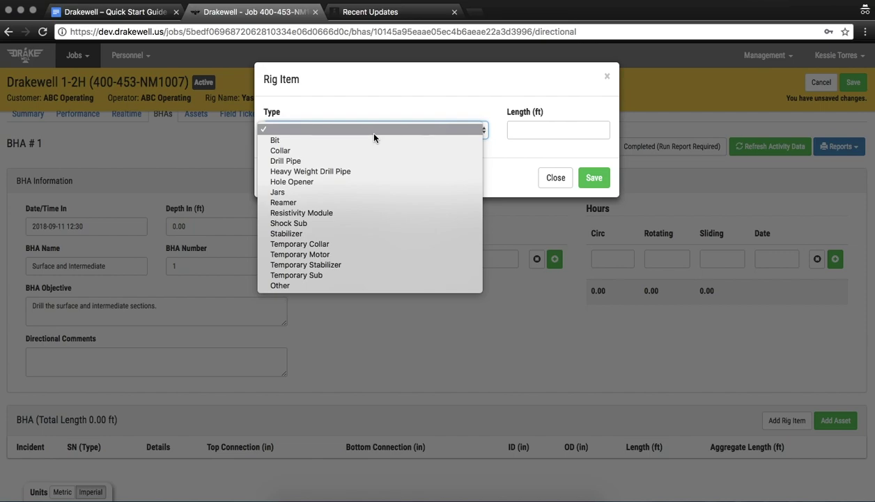
left_click(374, 141)
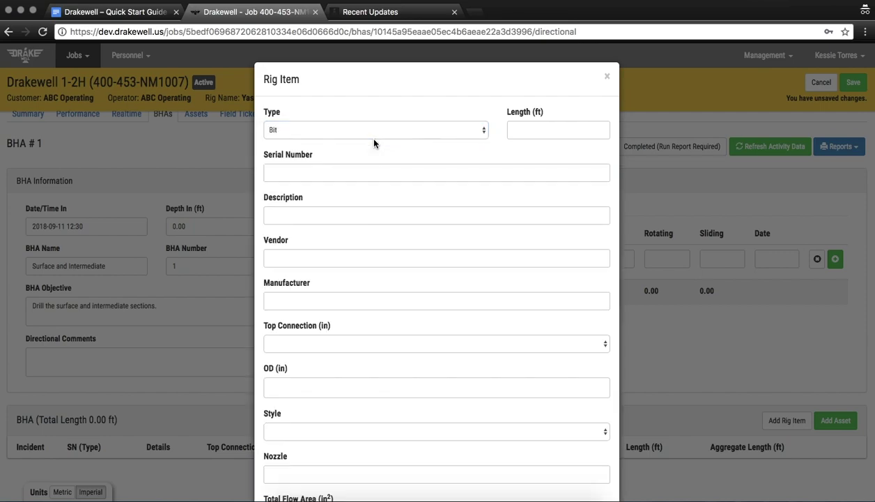
left_click(373, 143)
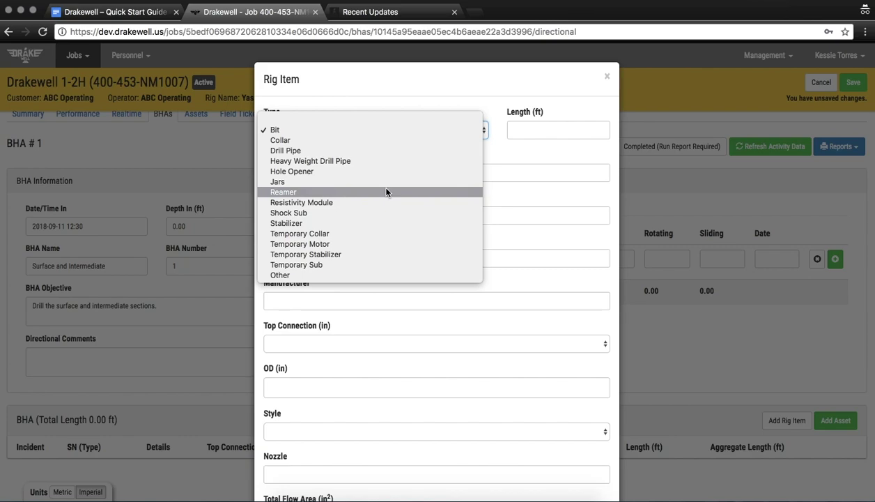
left_click(537, 133)
Give the bit a length of 1 ft, serial number 2932726 and the description "Joes PDC Bit".
left_click(537, 133)
type("1")
key("Tab")
type("2932726")
key("Tab")
type("Joes Bit")
key("BackSpace")
key("BackSpace")
key("BackSpace")
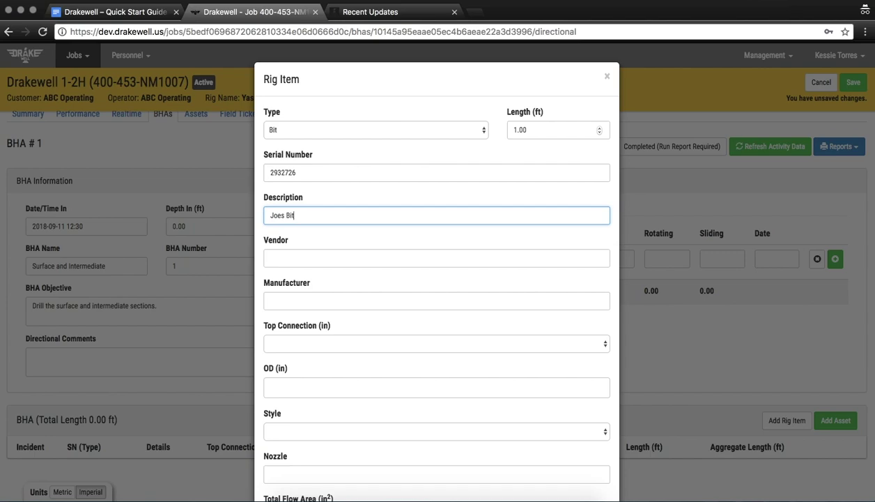
type("PDC Bit")
key("Tab")
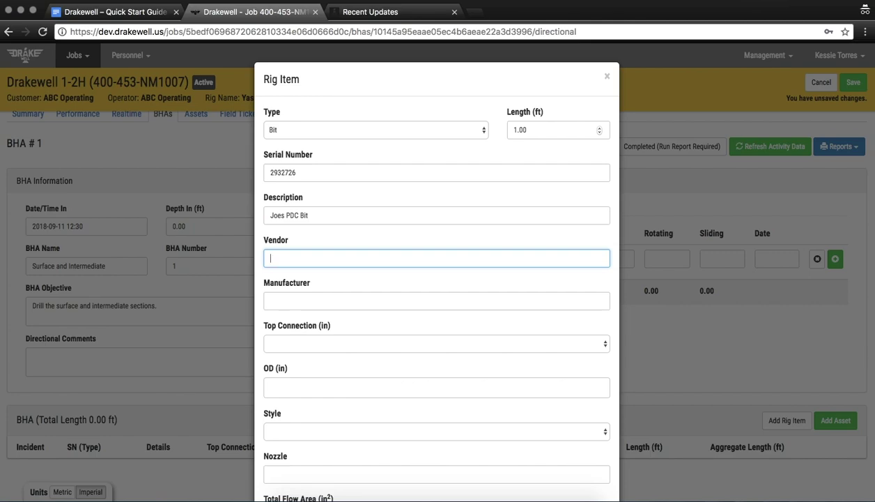
Enter JBC as both the vendor and the manufacturer of the bit.
type("JBC")
key("Tab")
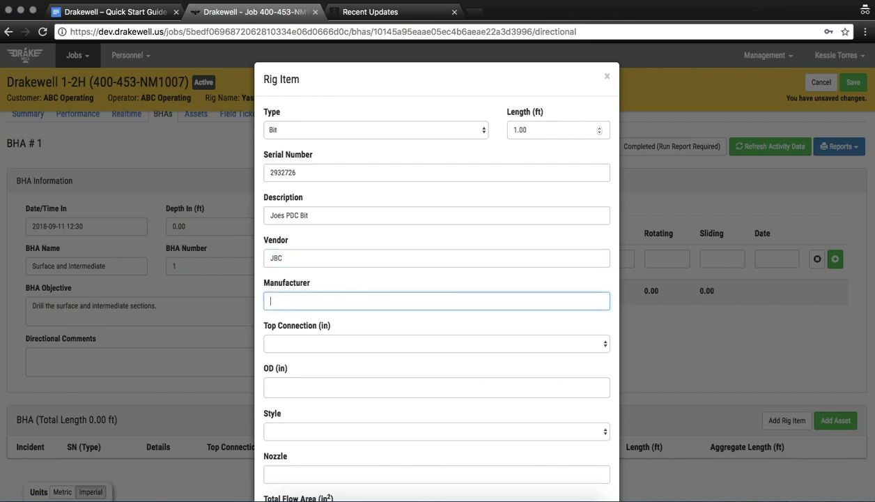
type("JBC")
key("Tab")
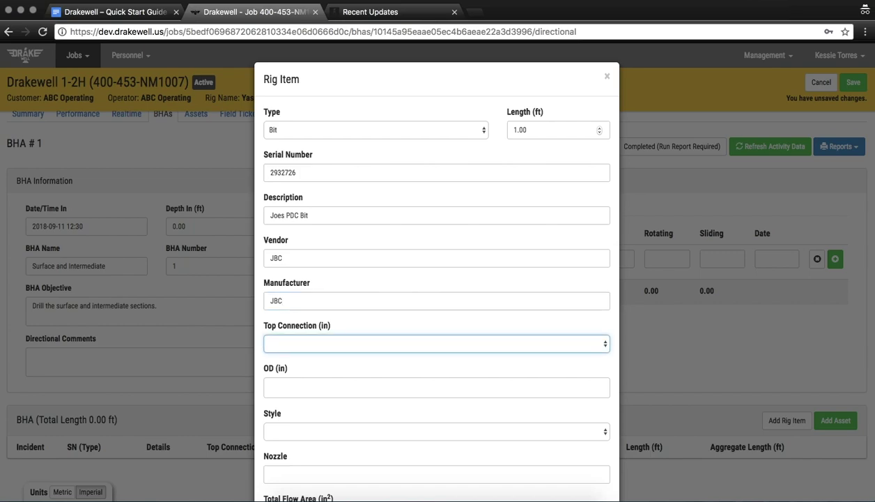
Set the bit's top connection to HT 38-B Pin and its OD to 12.15 in.
type("HT 38-B Pin")
key("space")
key("Down")
key("Return")
key("Tab")
type("12")
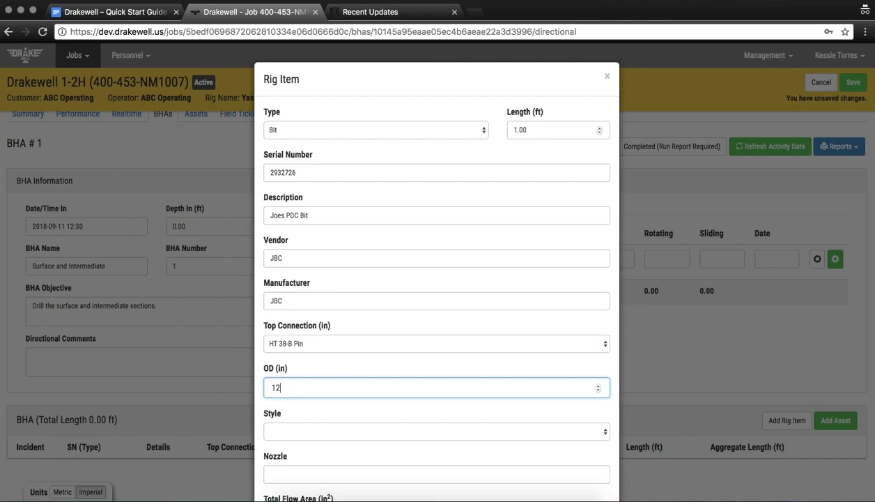
type(".15")
key("Tab")
Set the bit's style to PDC, its nozzle to 5 x 15 and its total flow area to 2.176 in².
key("p")
key("Tab")
type("2 x 15")
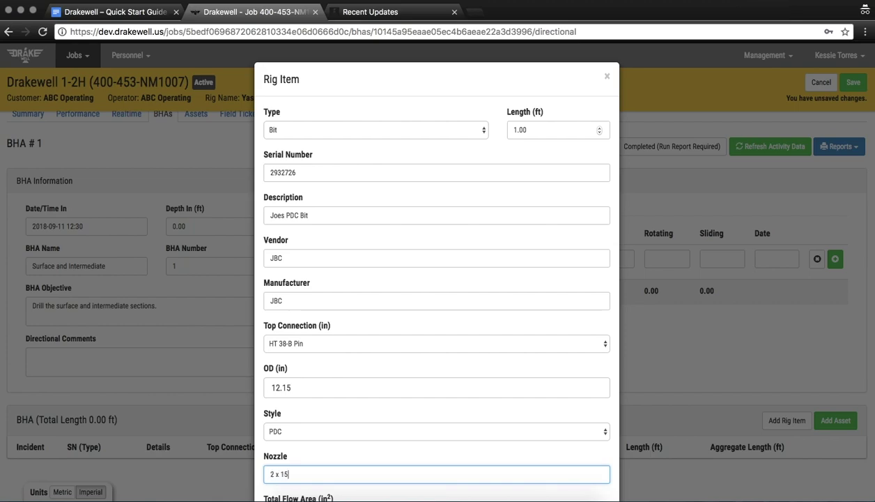
key("Tab")
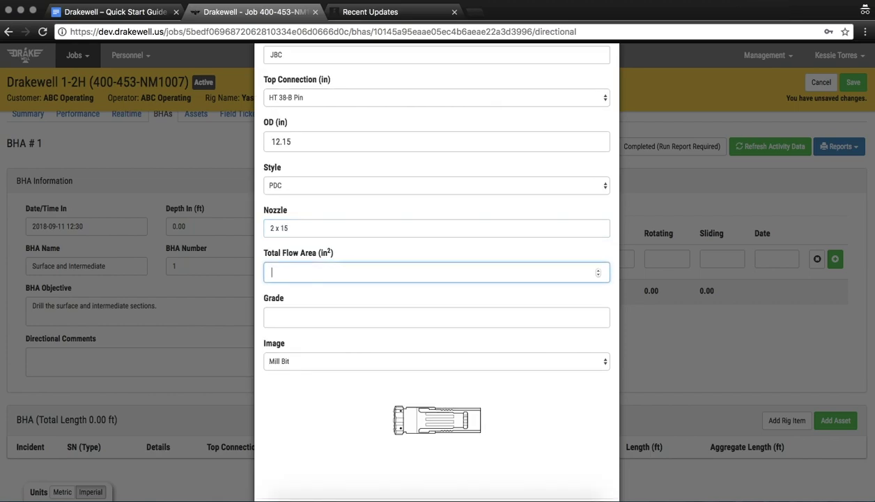
double_click(271, 227)
type("5")
key("Tab")
type("2.176")
key("Tab")
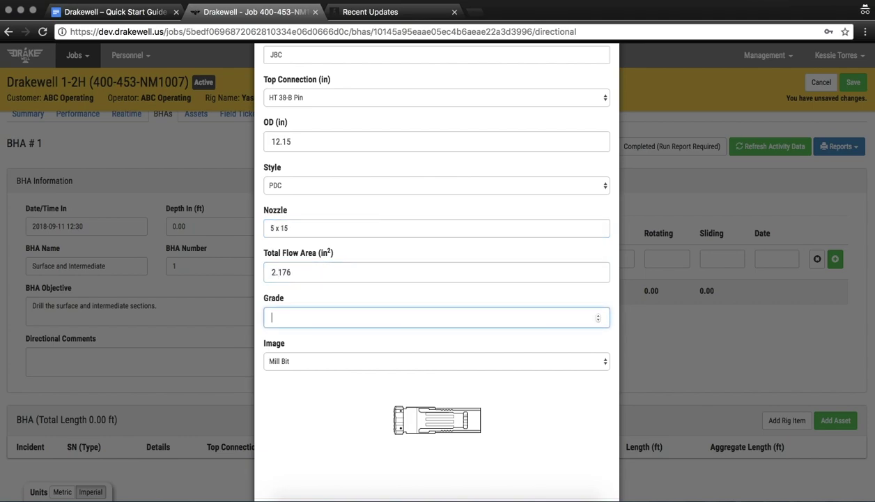
Set the bit's grade to 0 and choose PDC Bit as its image.
type("0")
key("Tab")
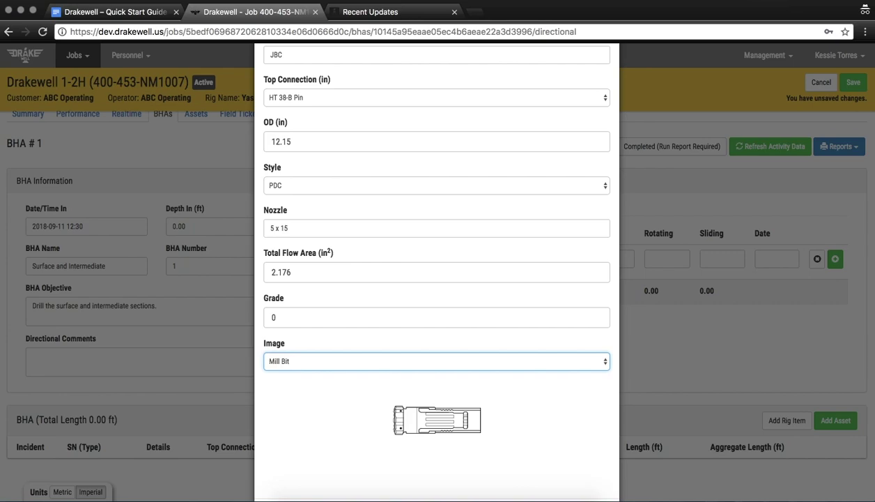
key("p")
key("d")
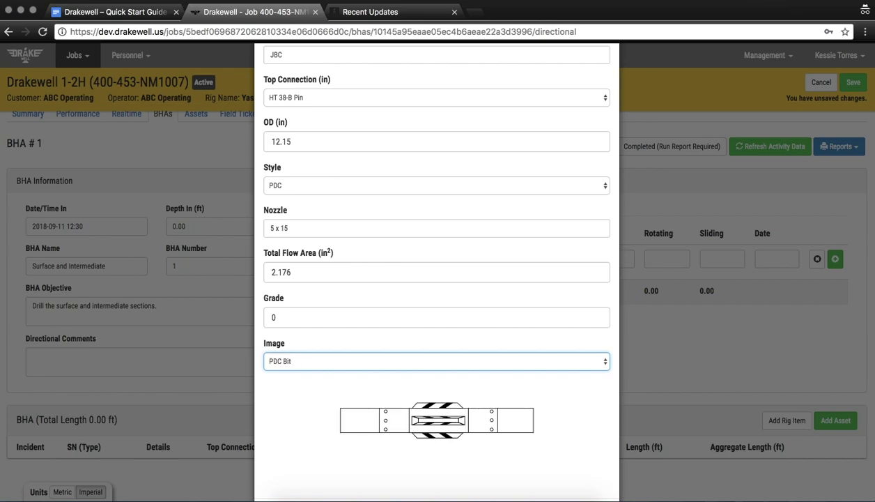
left_click(507, 412)
scroll(507, 412, "down", 2)
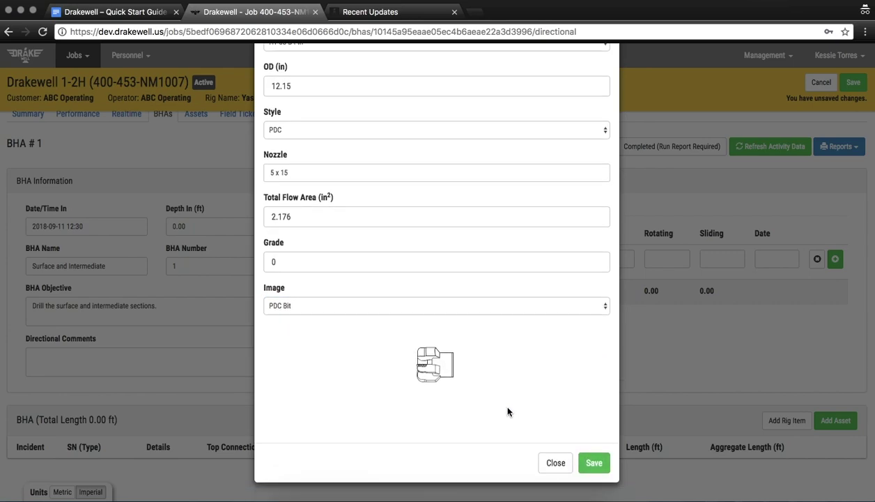
Save the bit as a rig item in the BHA and save the job's pending changes.
left_click(593, 466)
scroll(714, 380, "down", 3)
left_click(850, 84)
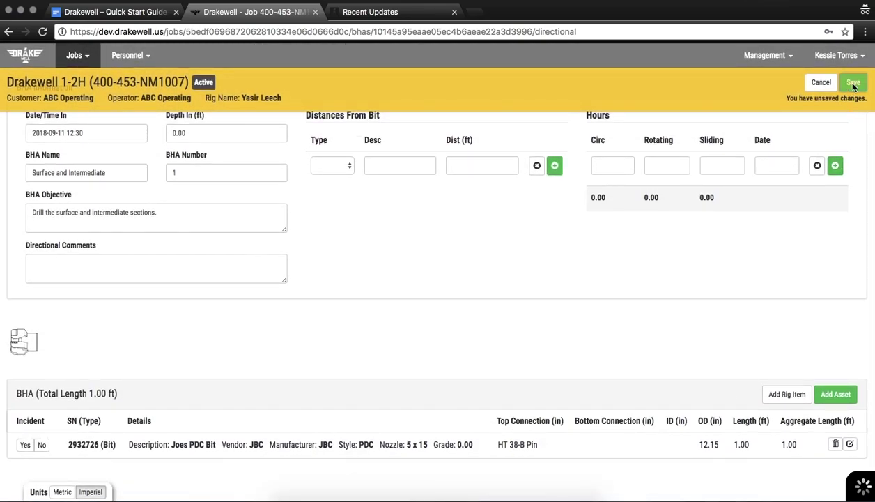
Start a new rig item in the BHA with the type Heavy Weight Drill Pipe.
scroll(496, 240, "down", 3)
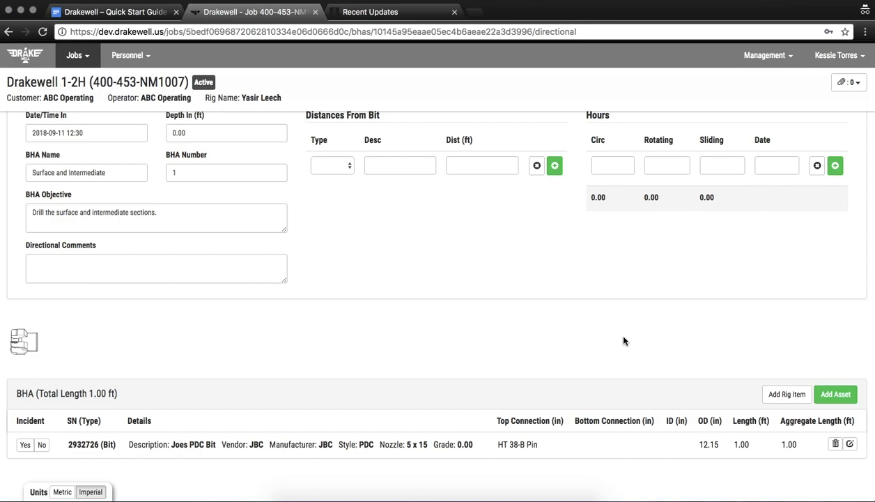
left_click(785, 395)
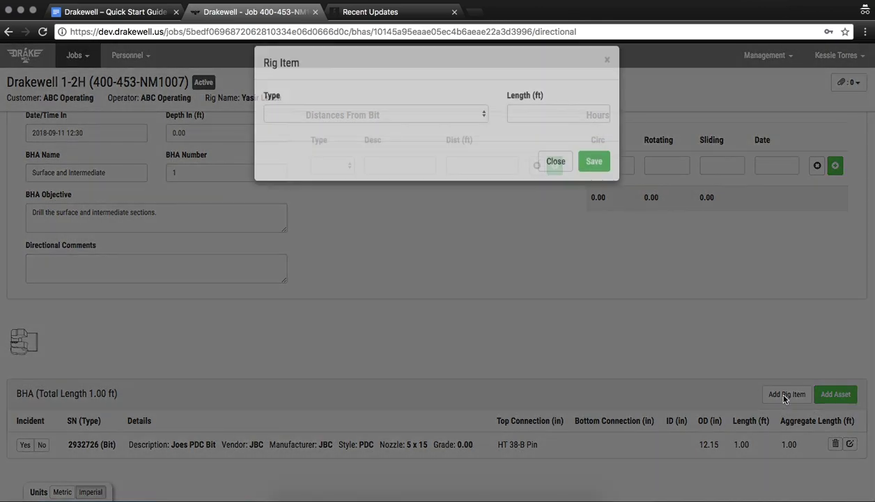
left_click(340, 132)
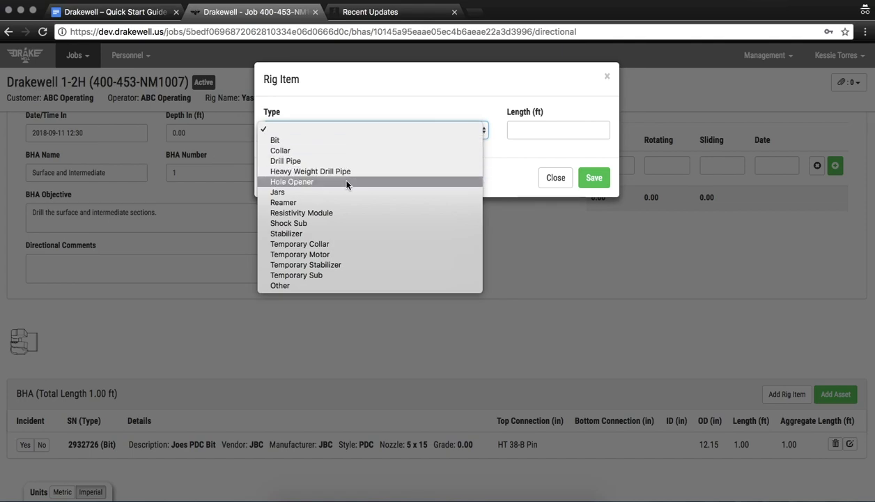
left_click(335, 161)
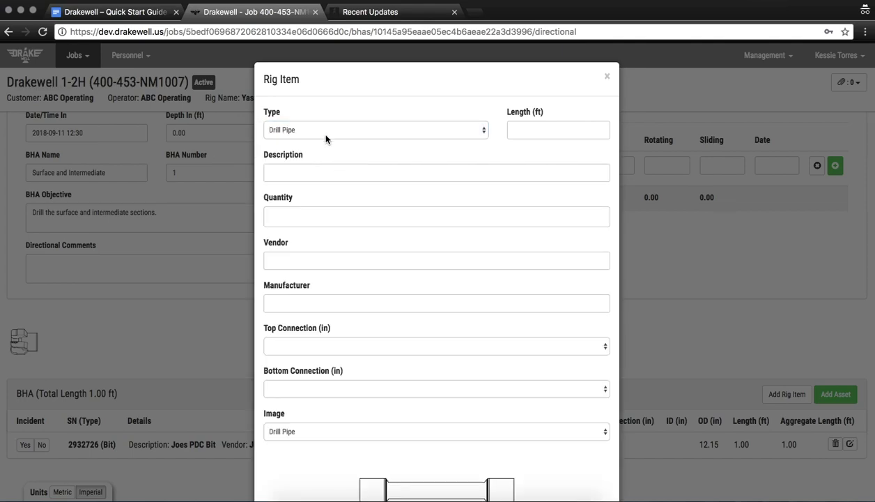
left_click(323, 135)
left_click(322, 144)
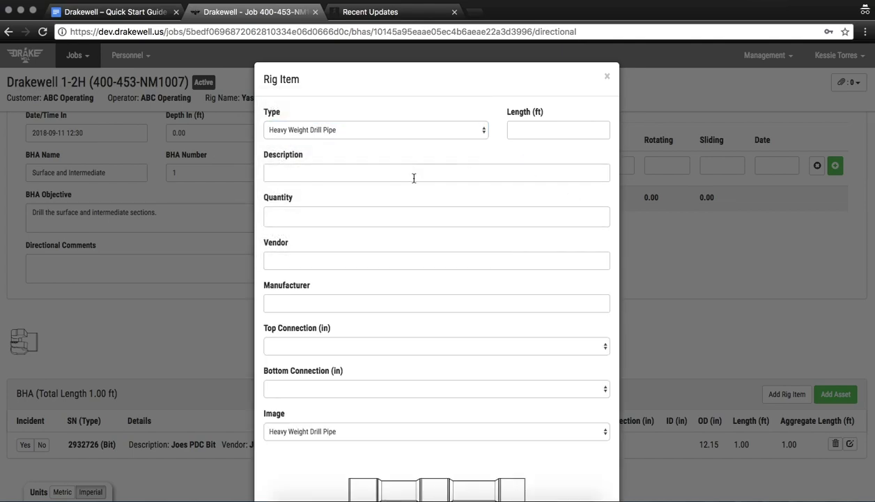
Set the heavy weight drill pipe's length to 120 ft.
left_click(533, 135)
type("30")
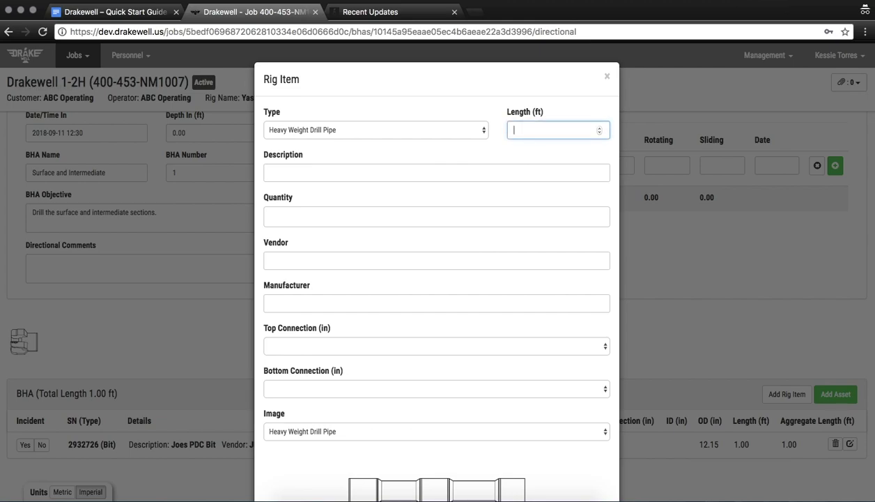
key("BackSpace")
key("BackSpace")
type("10")
key("BackSpace")
type("20")
key("Tab")
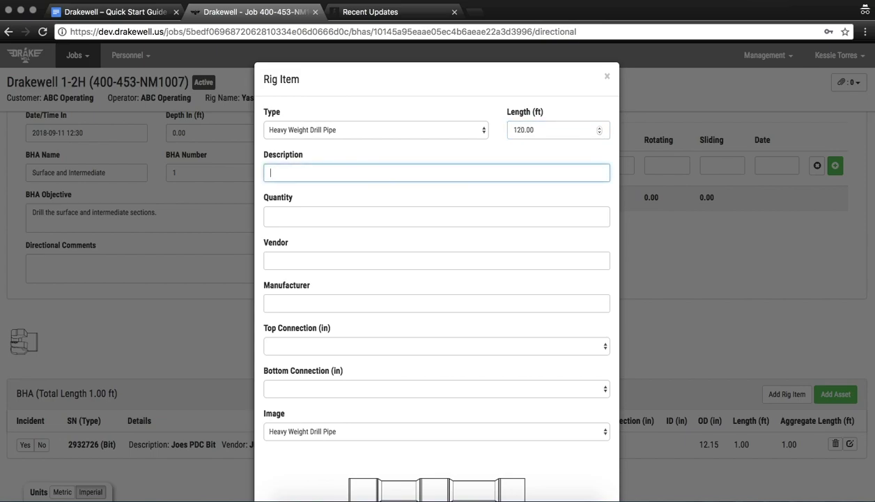
Enter HWDP as the drill pipe's description and set its quantity to 6.
type("HEavy")
key("BackSpace")
key("BackSpace")
key("BackSpace")
key("BackSpace")
key("BackSpace")
type("WDP")
key("Tab")
type("5")
key("BackSpace")
type("6")
key("Tab")
Enter Null Vendor as the drill pipe's vendor and Null Mfg as its manufacturer.
type("Null Vendor")
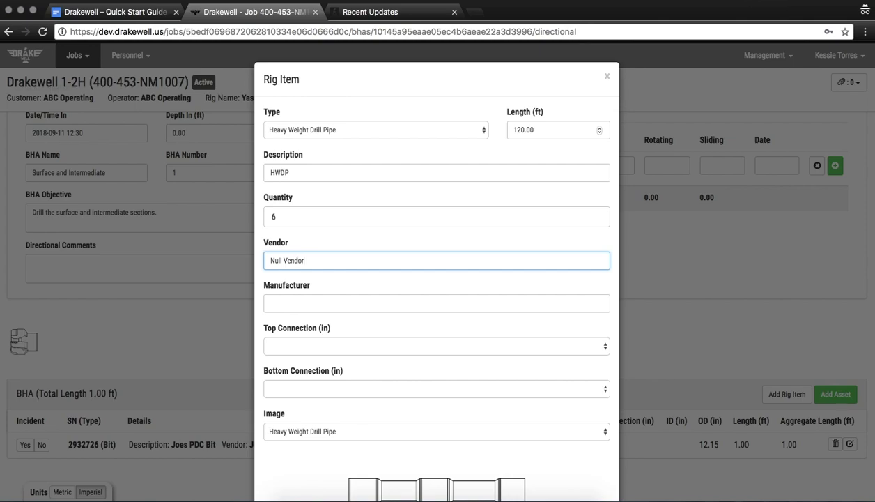
key("Tab")
type("Nul")
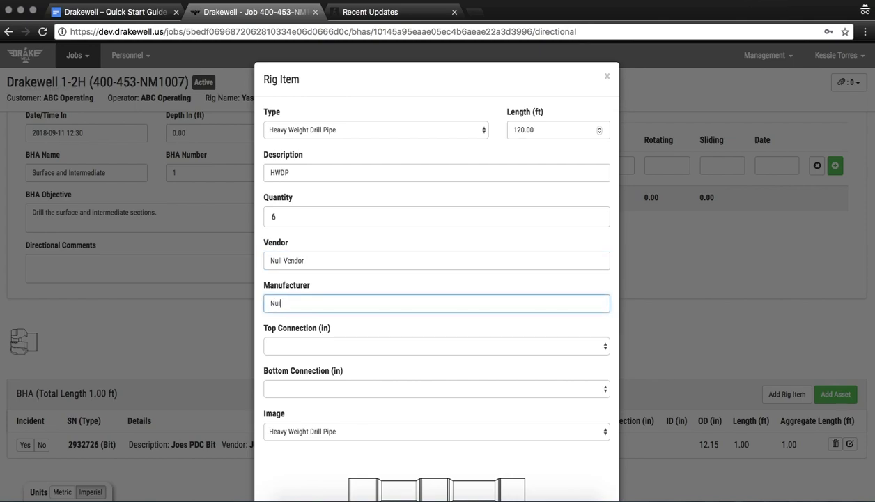
type("l Mfg")
key("Tab")
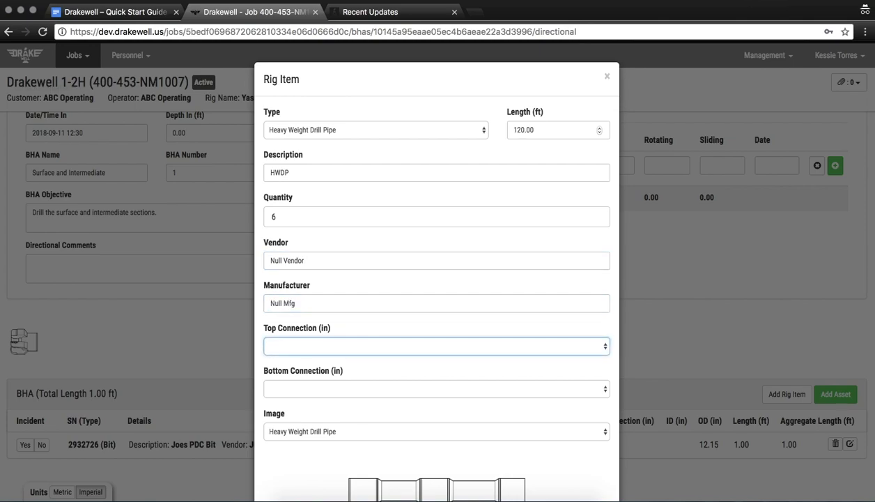
Set the drill pipe's top connection to PTECH 39 Box.
left_click(494, 346)
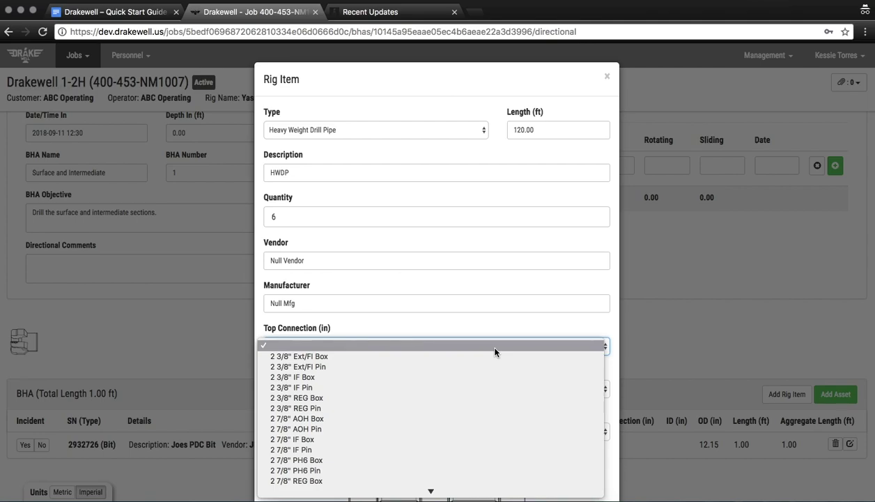
scroll(495, 352, "down", 10)
scroll(333, 436, "down", 5)
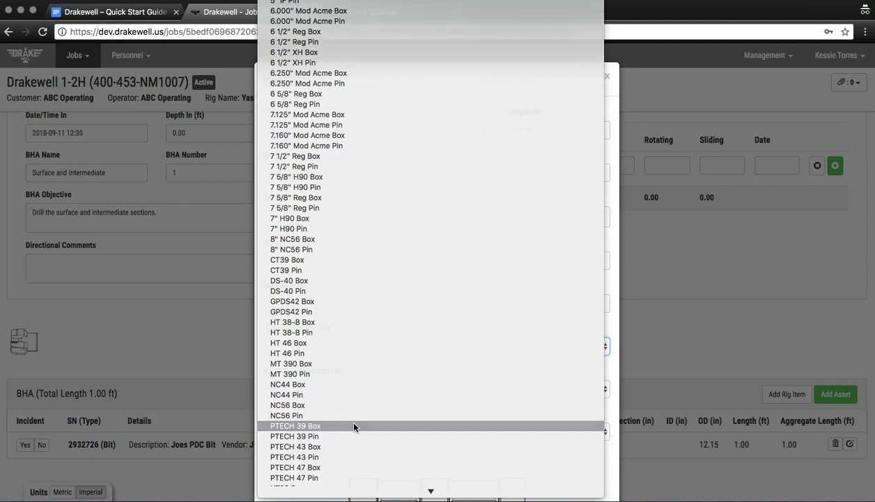
left_click(349, 425)
Set the drill pipe's bottom connection to PTECH 39 Pin and save the rig item to the BHA.
left_click(330, 389)
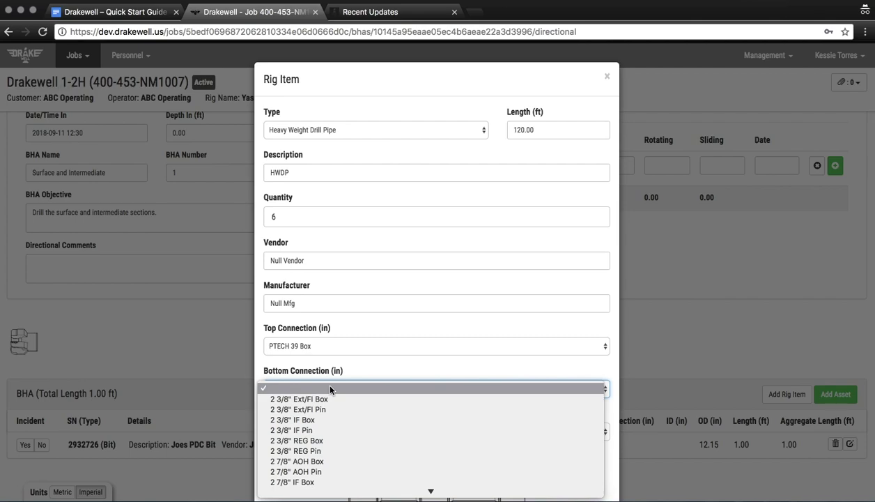
key("p")
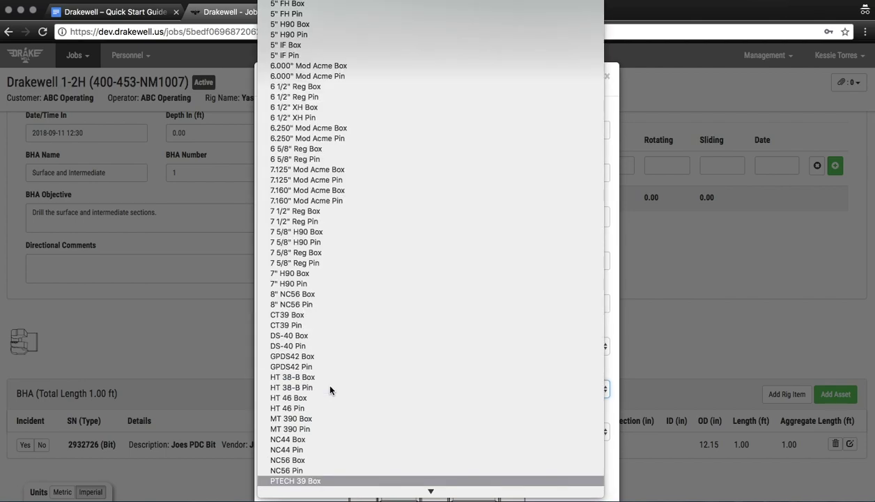
key("Return")
left_click(328, 394)
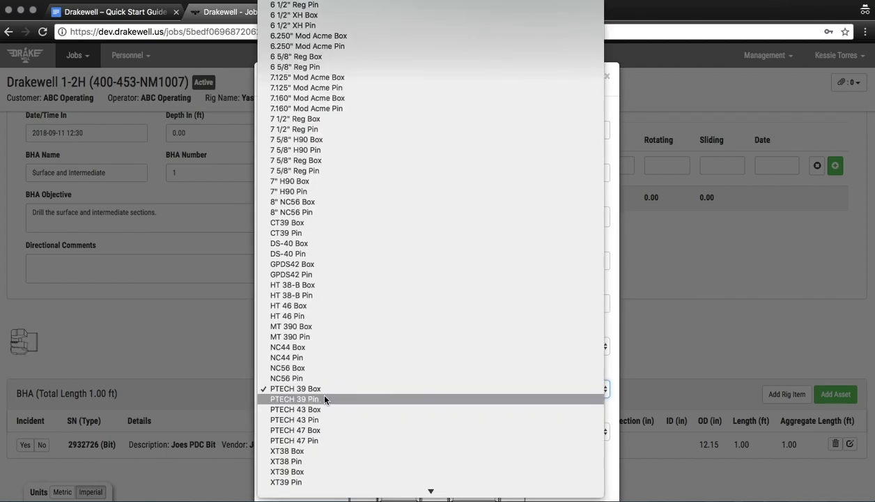
left_click(324, 399)
scroll(340, 439, "down", 3)
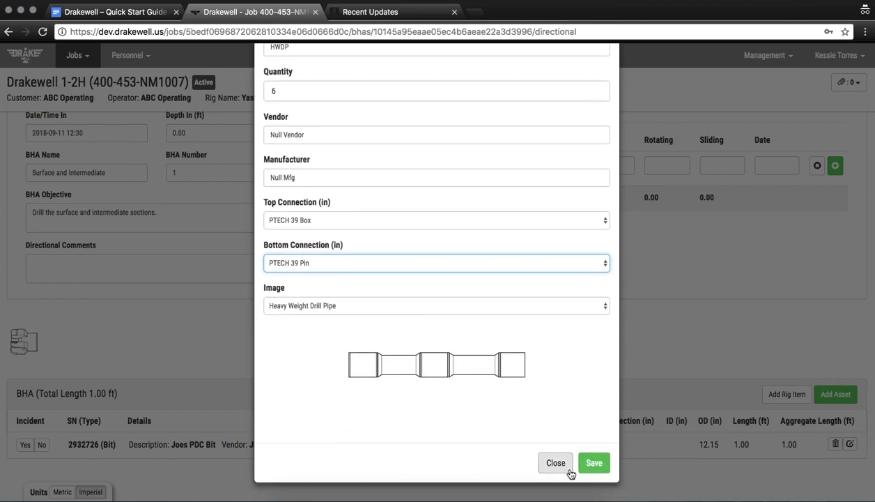
left_click(594, 462)
scroll(503, 353, "down", 1)
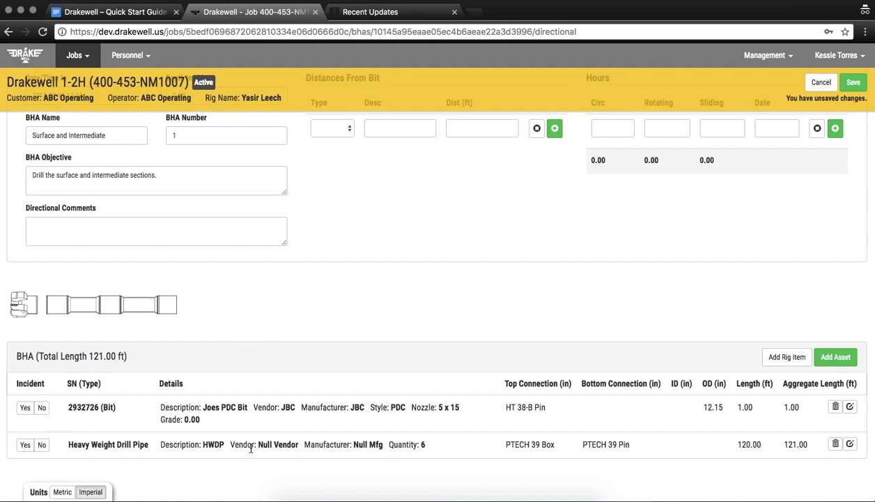
Add the motor asset 8730-2083 from the job's assets to the BHA.
left_click(835, 356)
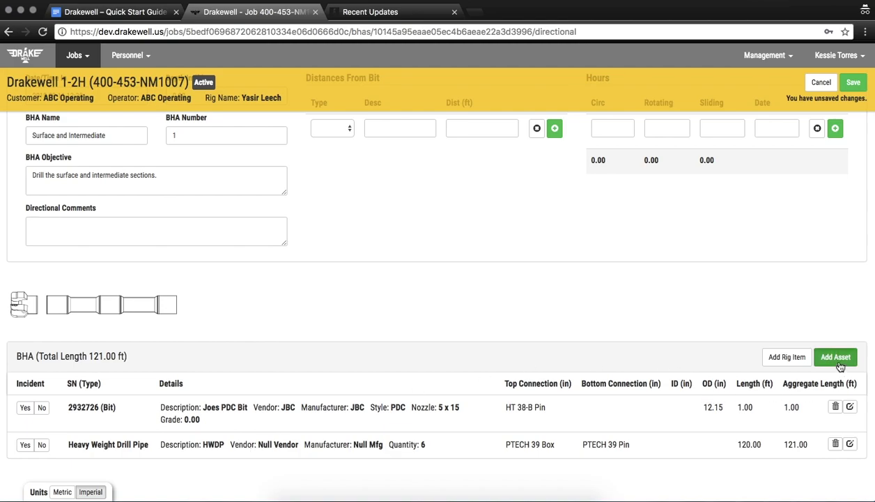
scroll(696, 281, "up", 1)
scroll(696, 281, "up", 1)
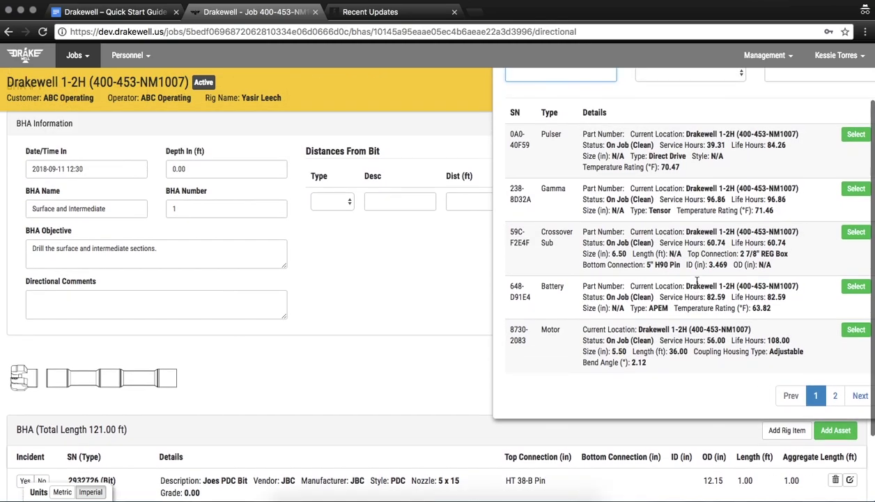
left_click(837, 394)
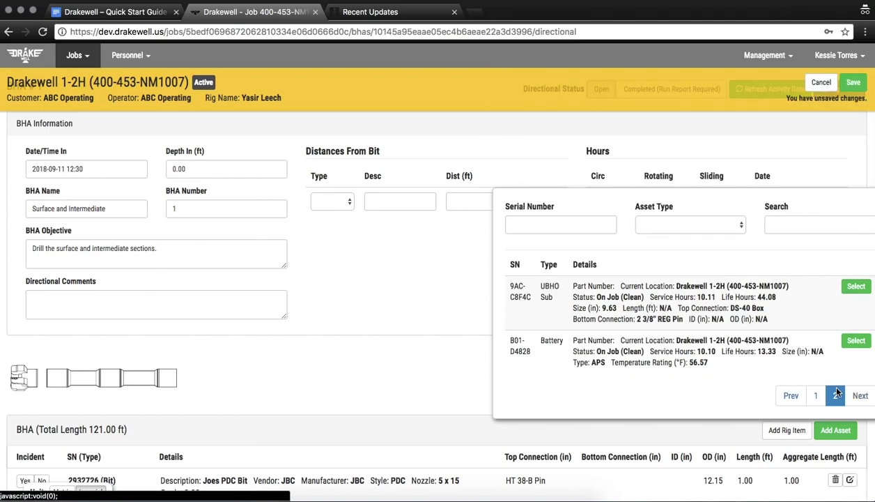
left_click(815, 396)
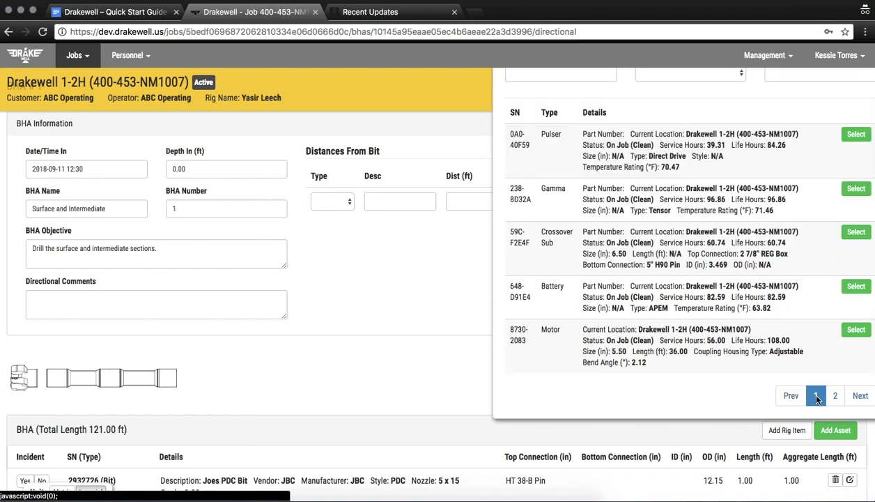
left_click(861, 331)
scroll(612, 359, "down", 3)
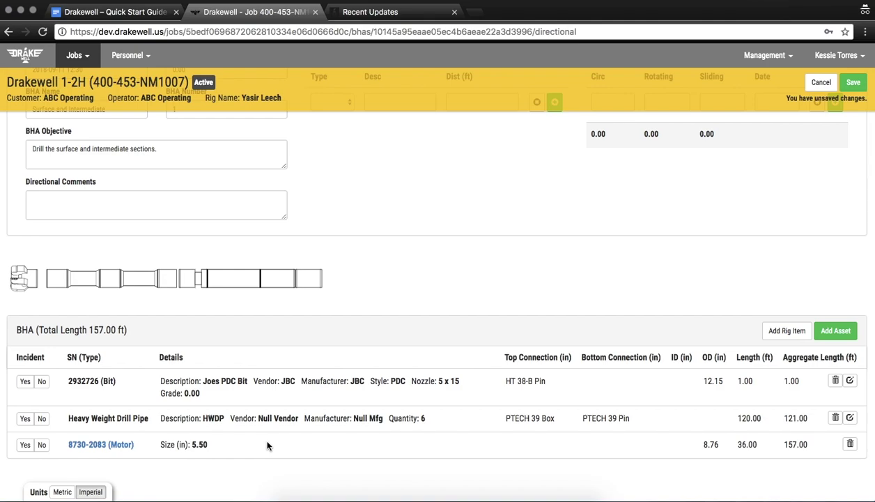
Move the motor between the bit and the heavy weight drill pipe, and save the BHA changes.
left_click_drag(266, 446, 266, 413)
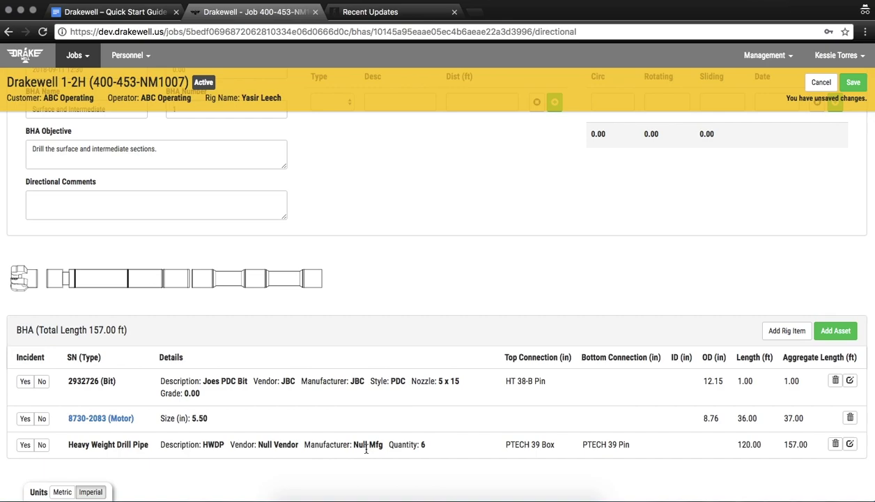
left_click(854, 82)
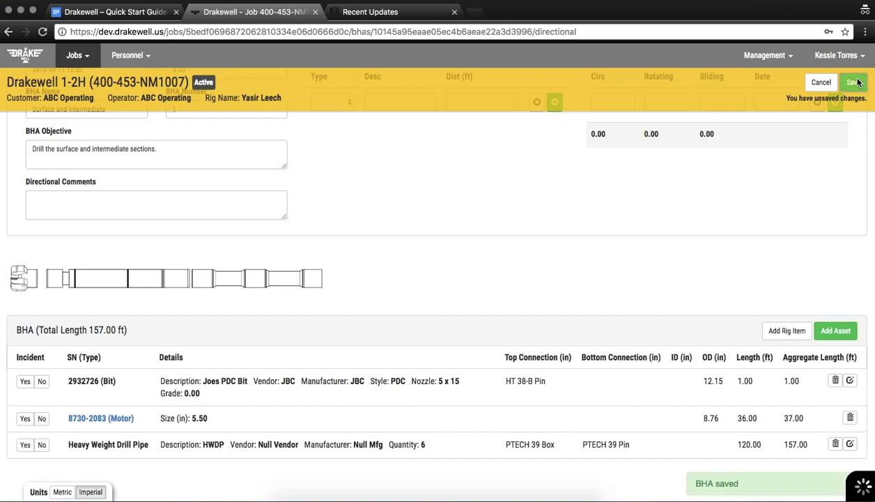
scroll(534, 312, "down", 3)
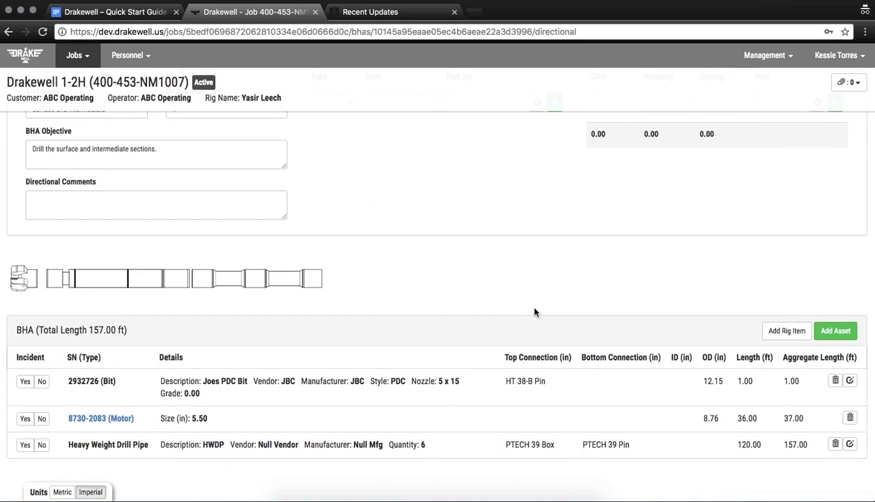
Return to the job's BHA runs and open the MWD summary of BHA 1.
scroll(534, 312, "up", 3)
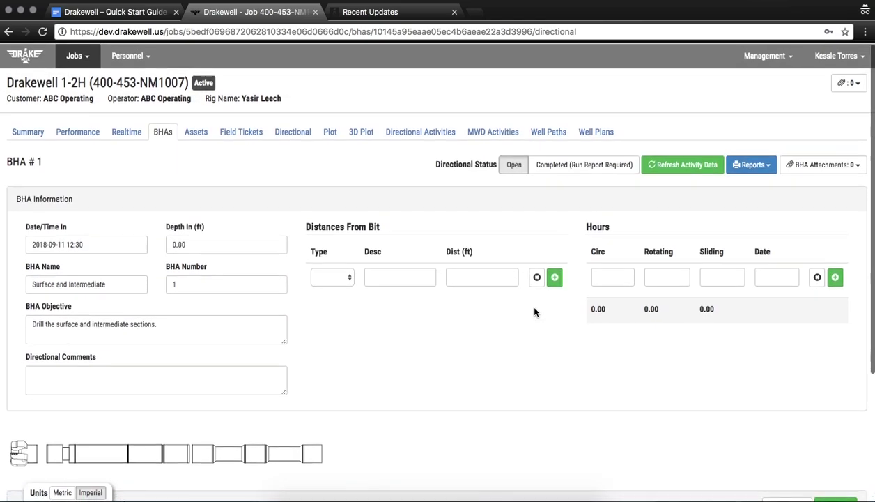
left_click(163, 132)
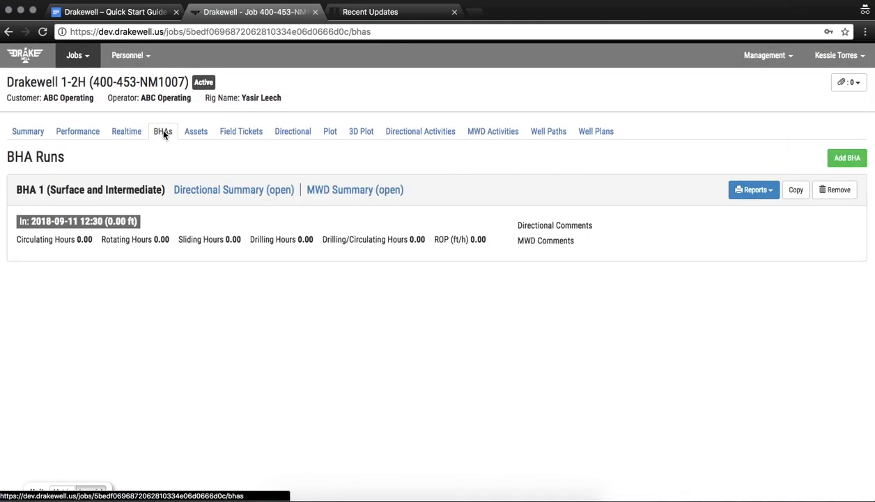
left_click(342, 190)
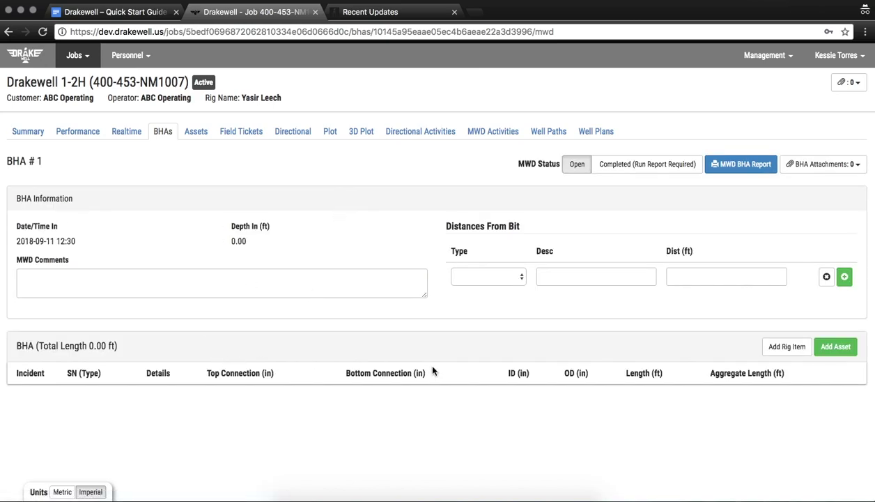
Add the pulser 0A0-40F59, gamma 238-8D32A and battery 648-D91E4 assets to the MWD BHA.
left_click(833, 347)
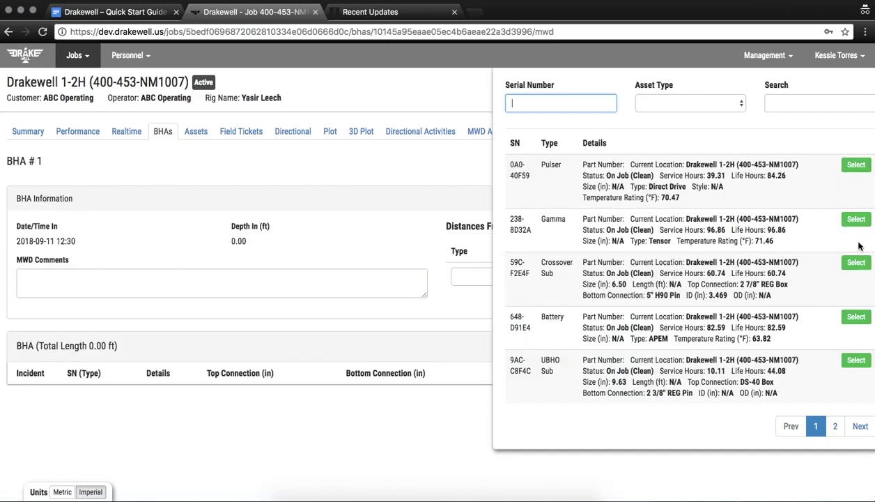
left_click(856, 165)
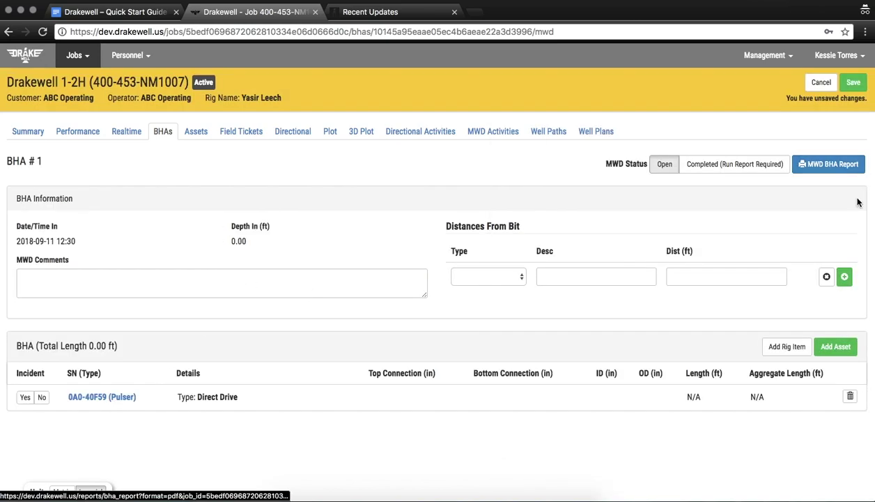
left_click(835, 344)
left_click(840, 220)
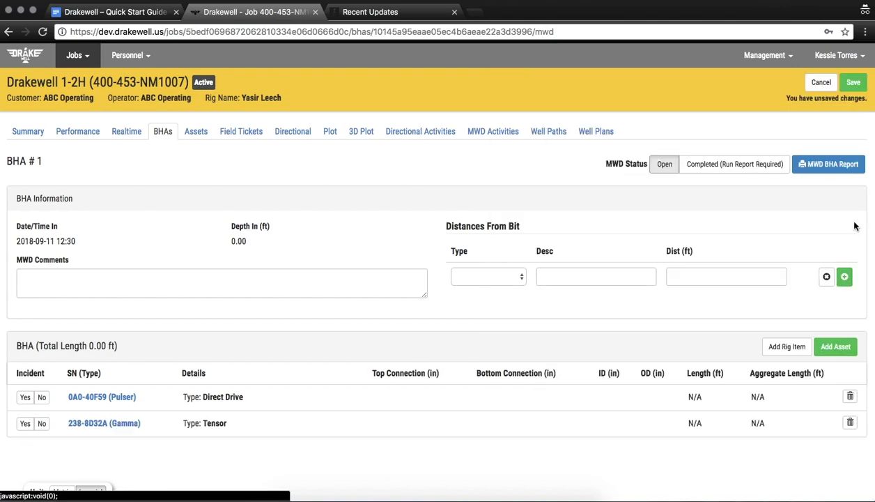
left_click(836, 346)
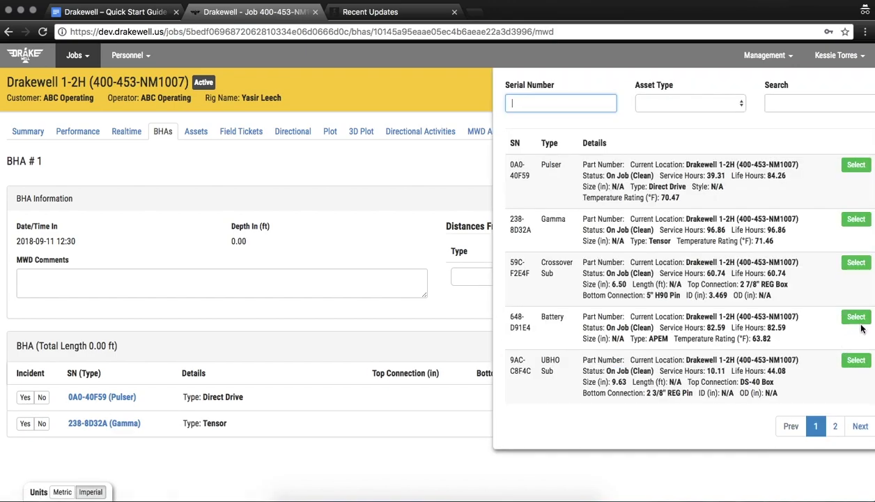
left_click(850, 315)
Open the asset selection list for the MWD BHA and look through both pages of the job's assets.
left_click(835, 346)
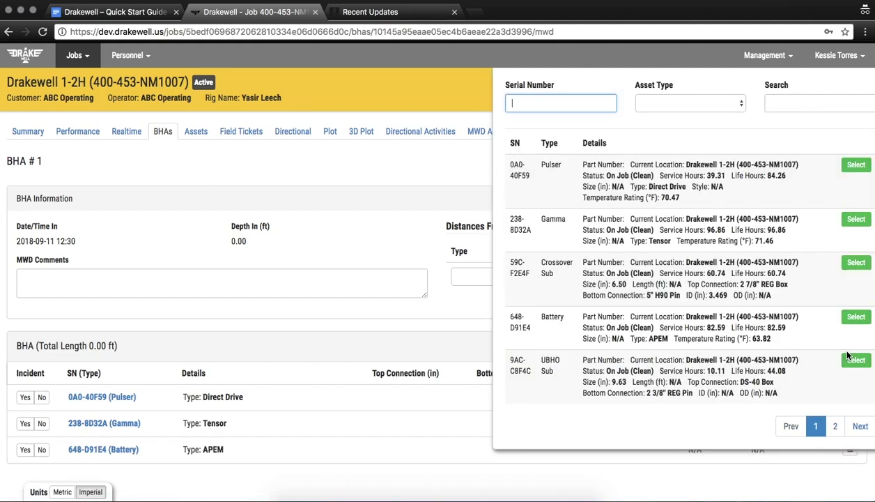
left_click(831, 424)
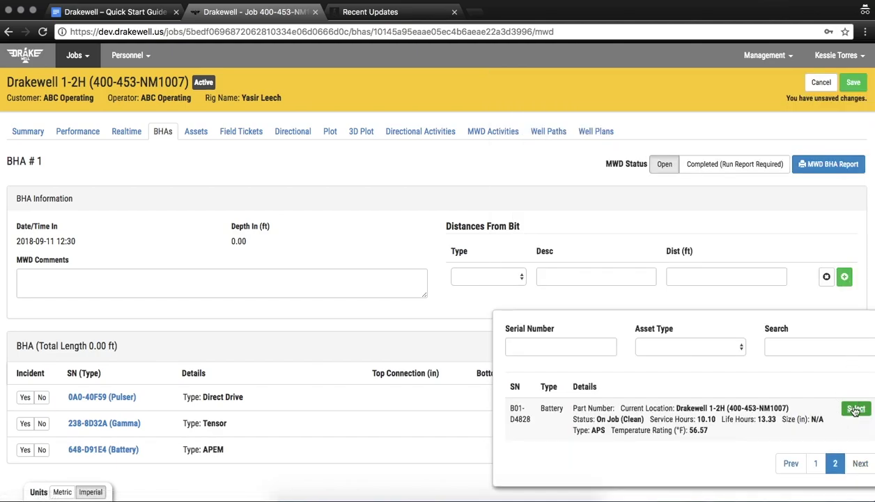
left_click(815, 462)
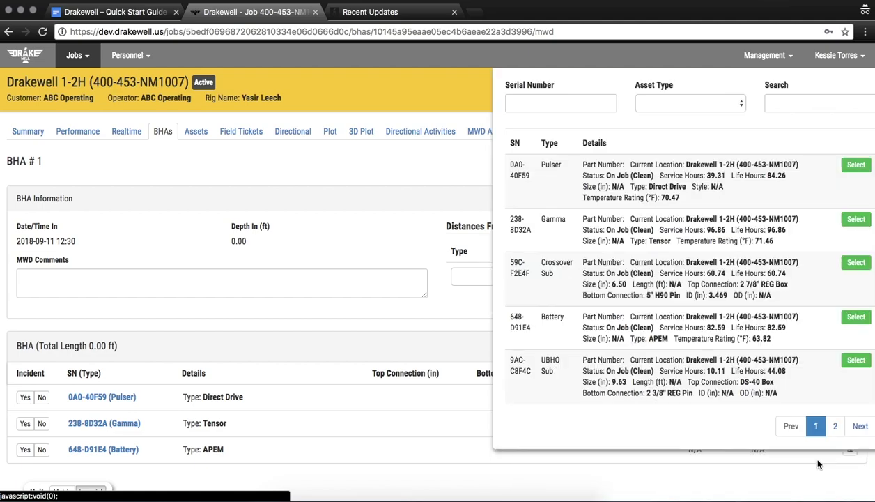
Search the job's assets by serial number for "59" and for "f", clearing the filter after each search.
left_click(588, 104)
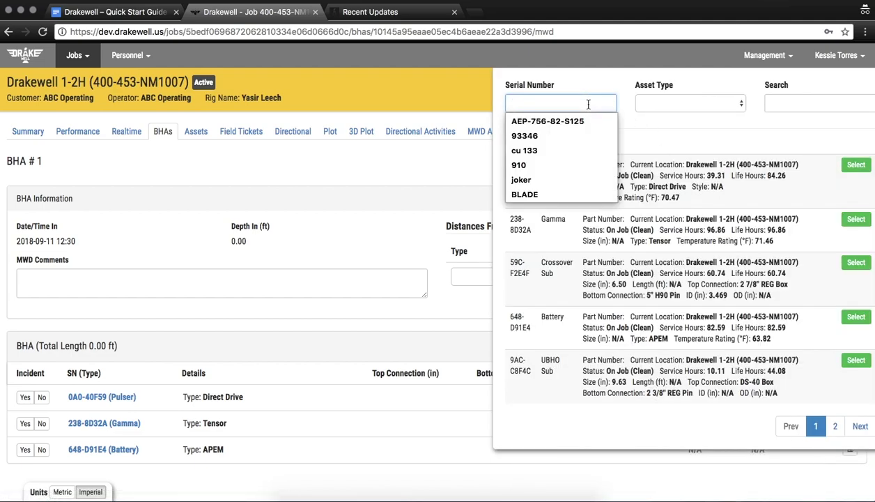
type("as")
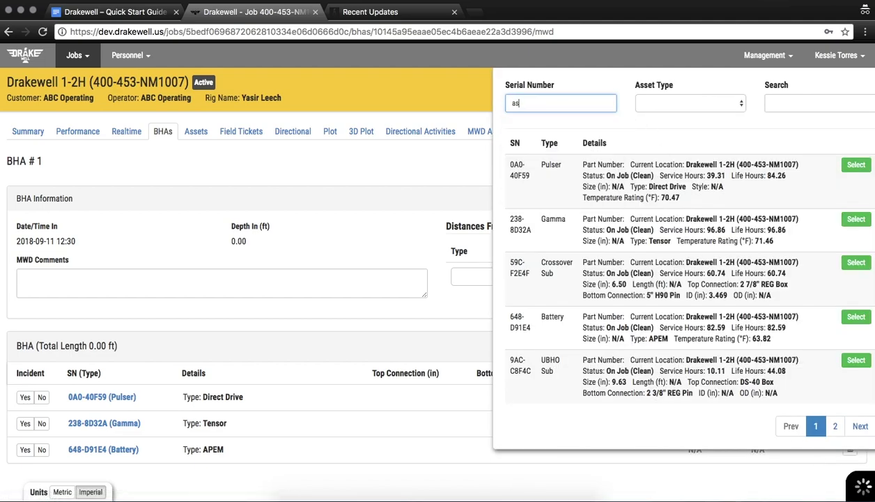
key("BackSpace")
key("BackSpace")
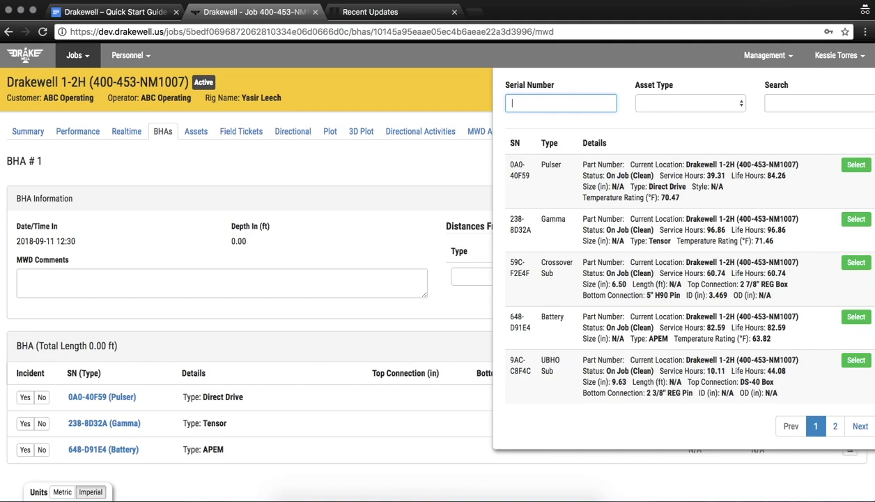
type("59")
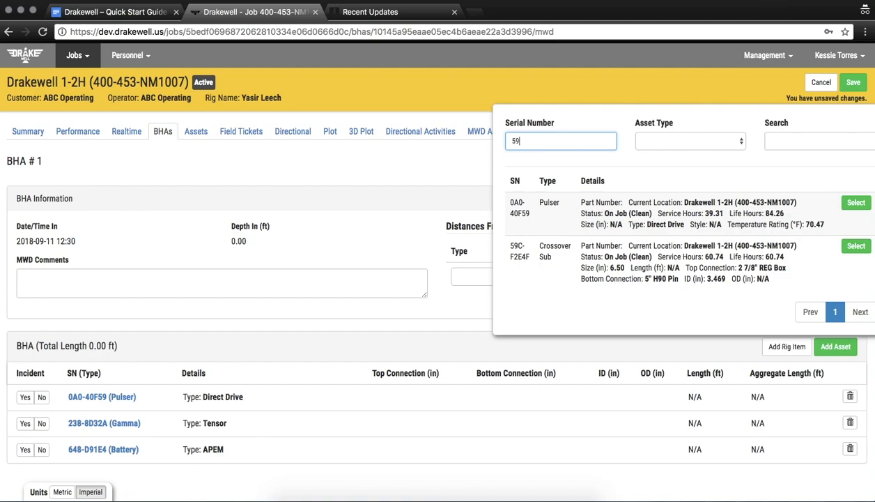
key("BackSpace")
key("BackSpace")
type("f")
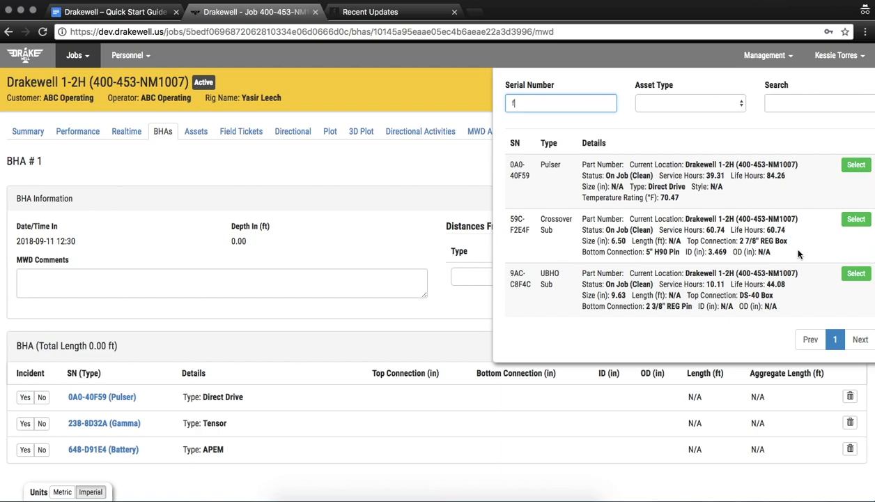
key("BackSpace")
Filter the assets by type Battery, add battery B01-D4828 to the MWD BHA, and save the BHA.
key("Tab")
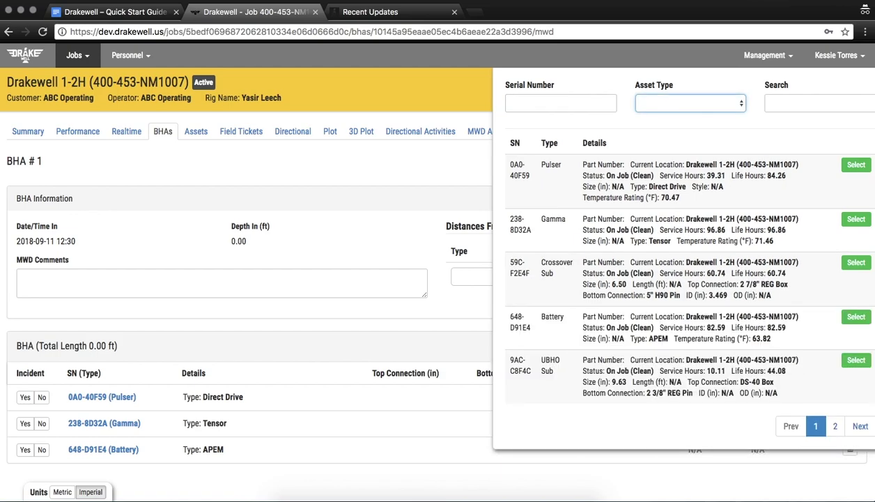
key("b")
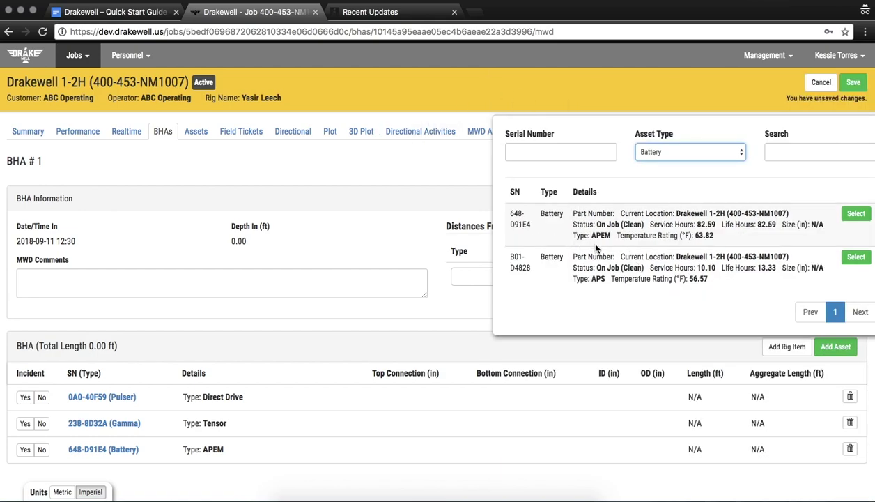
left_click(854, 258)
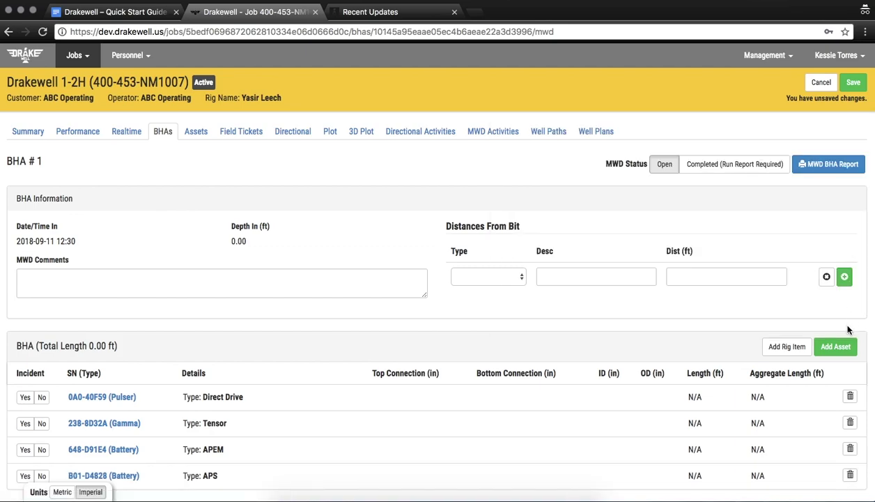
scroll(724, 347, "down", 1)
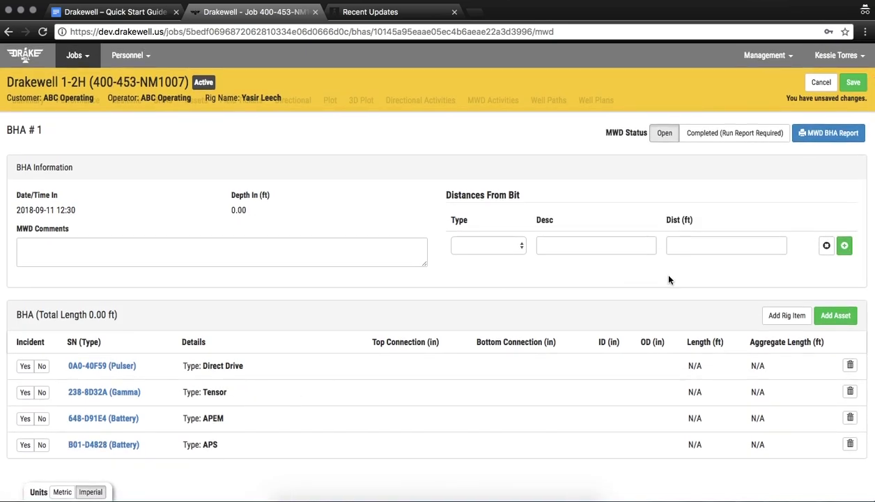
left_click(852, 84)
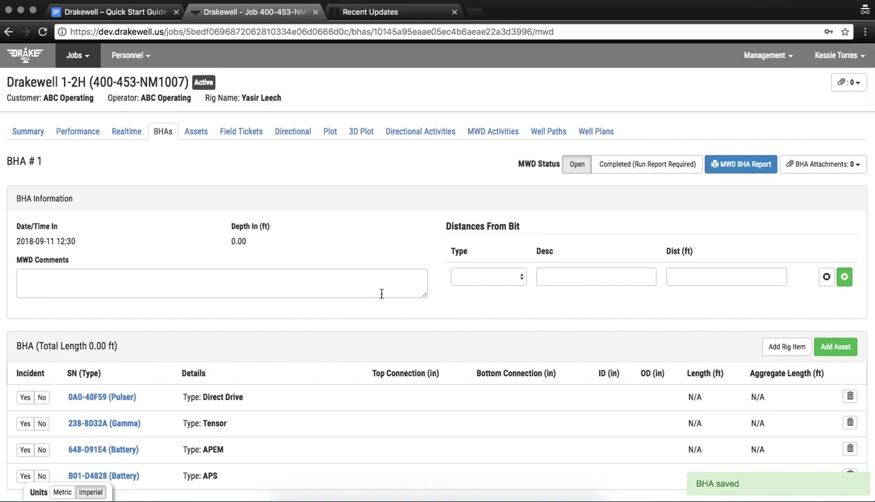
Return to the job's BHA runs, review the directional summary of BHA 1 and bring up its available reports.
left_click(162, 131)
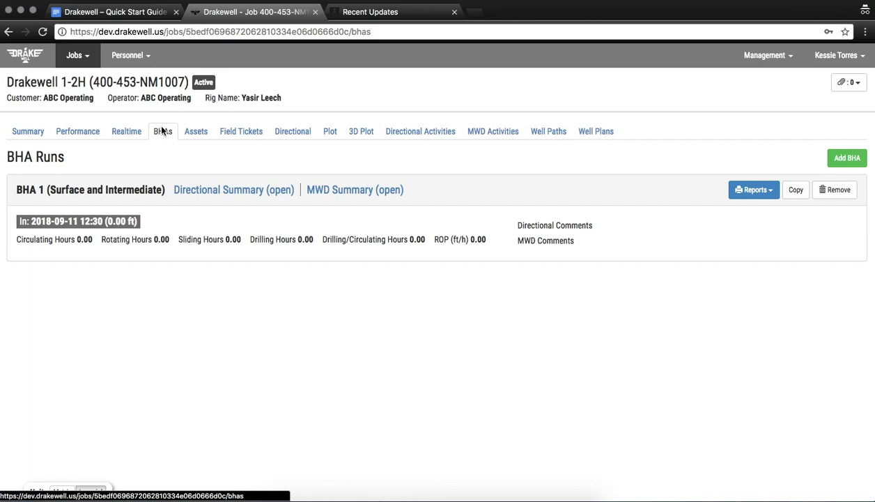
left_click(239, 191)
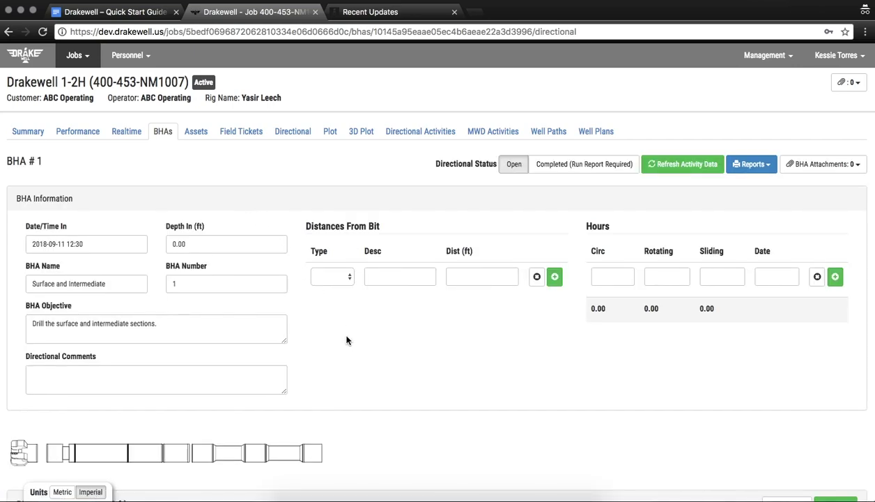
scroll(345, 340, "down", 3)
scroll(345, 339, "up", 2)
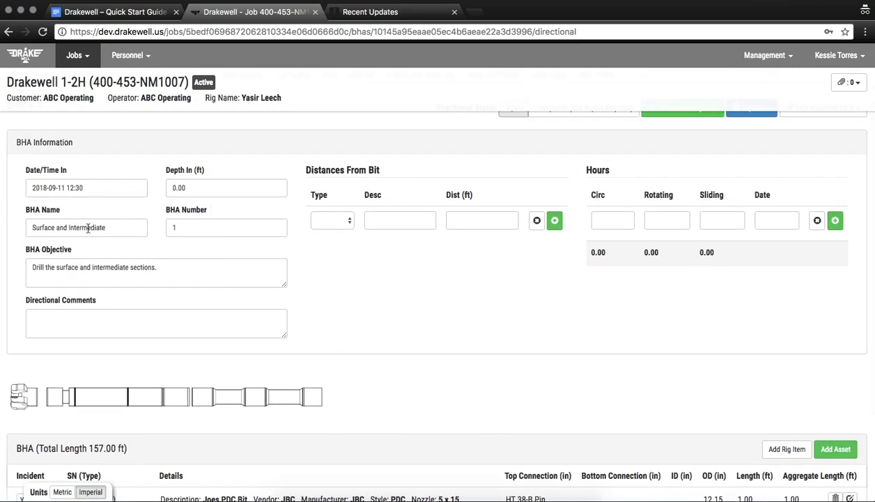
scroll(441, 299, "up", 1)
scroll(441, 299, "down", 3)
scroll(454, 313, "up", 3)
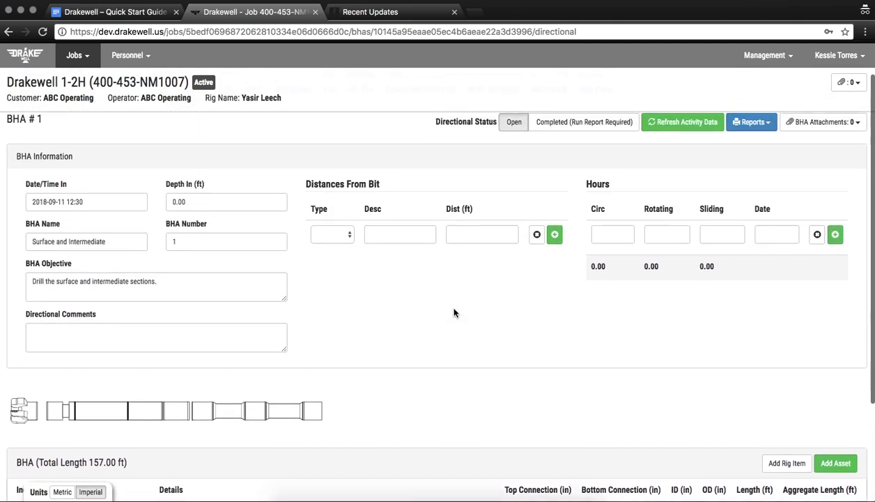
left_click(766, 142)
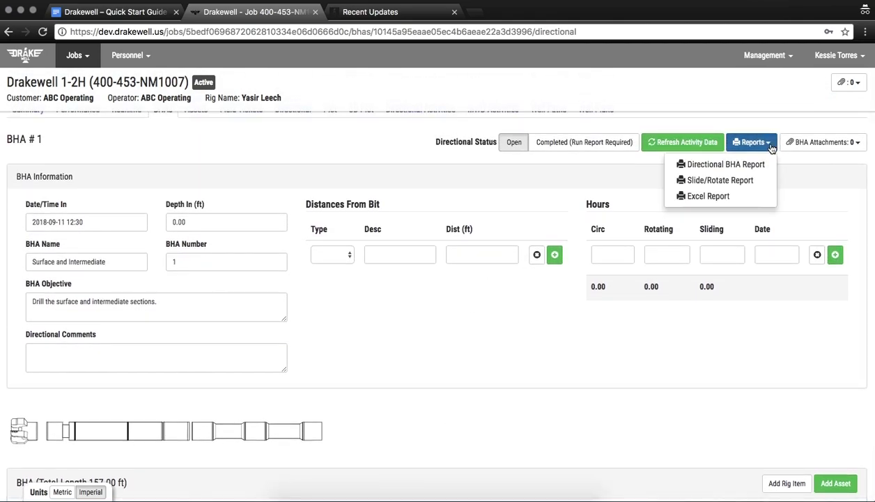
View the Directional BHA Report for BHA #1, check the other available report types, and return to the job's BHA runs list.
left_click(726, 165)
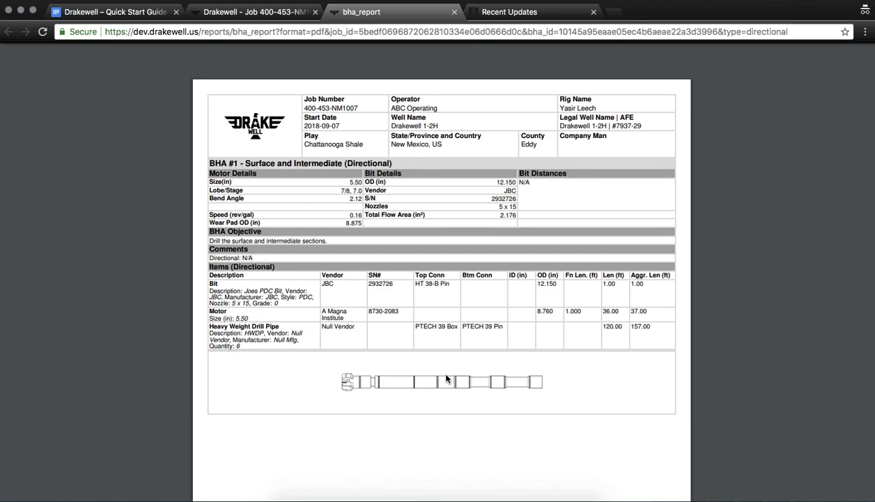
left_click(454, 11)
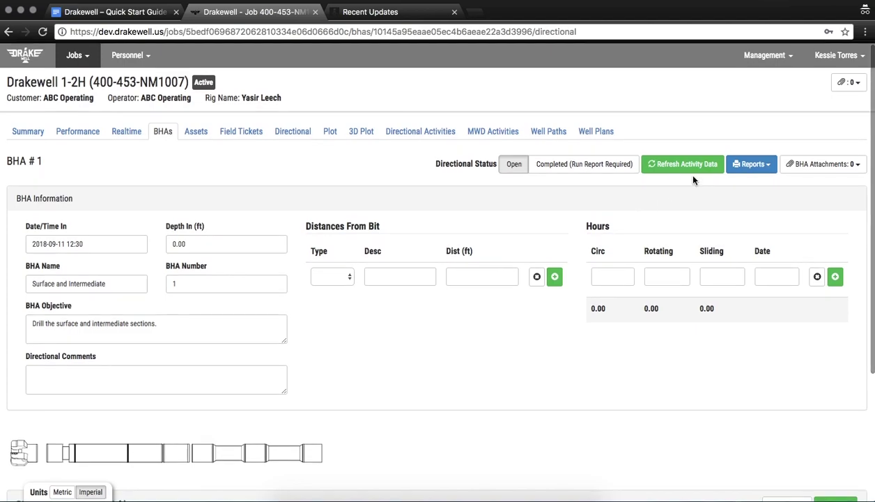
left_click(751, 165)
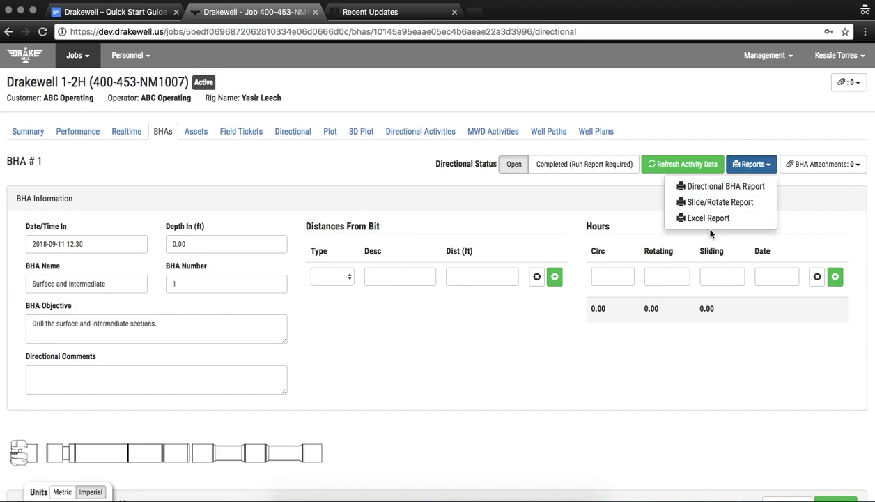
left_click(403, 199)
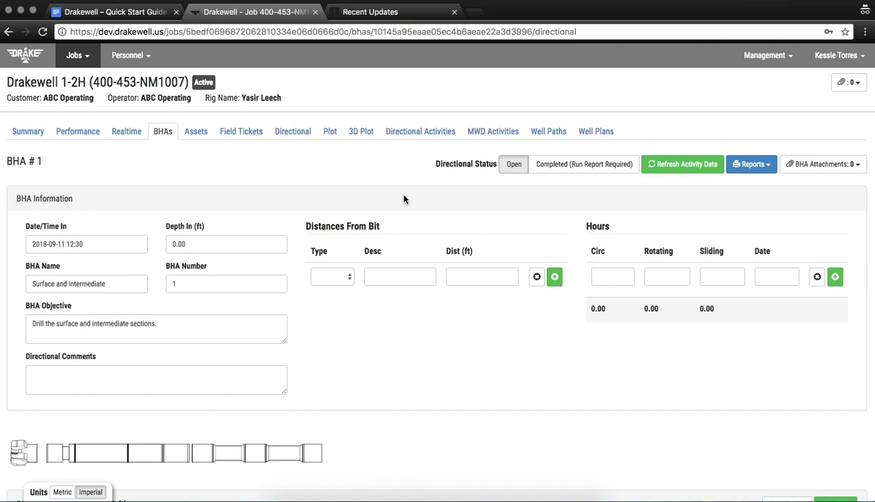
left_click(165, 132)
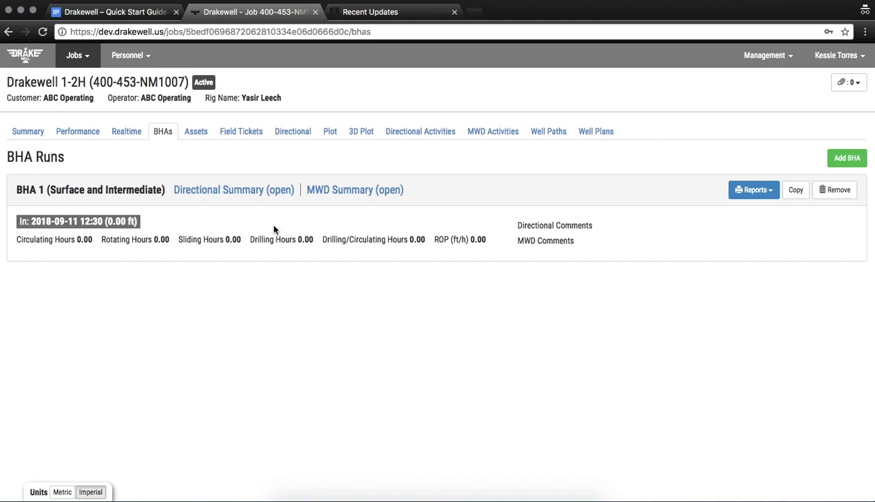
Add and save a tie-in point for the 1-2H As-Drilled directional well path with all seven numeric values set to 0.
left_click(304, 142)
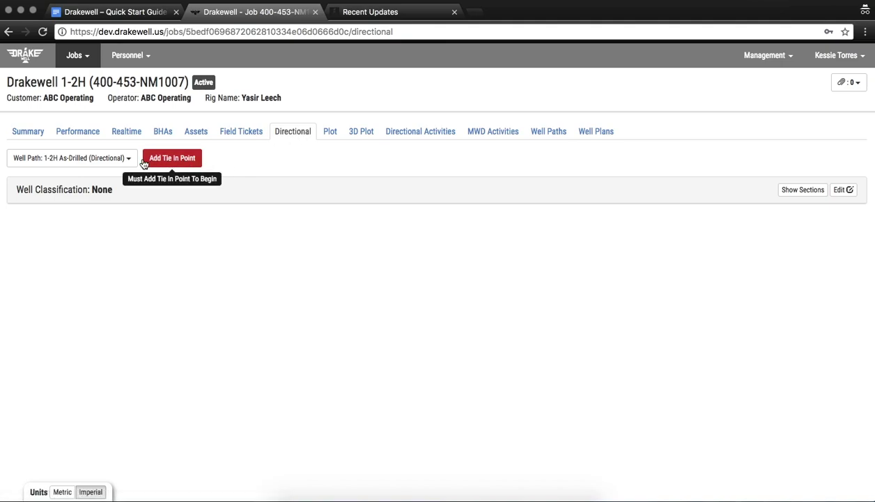
left_click(117, 159)
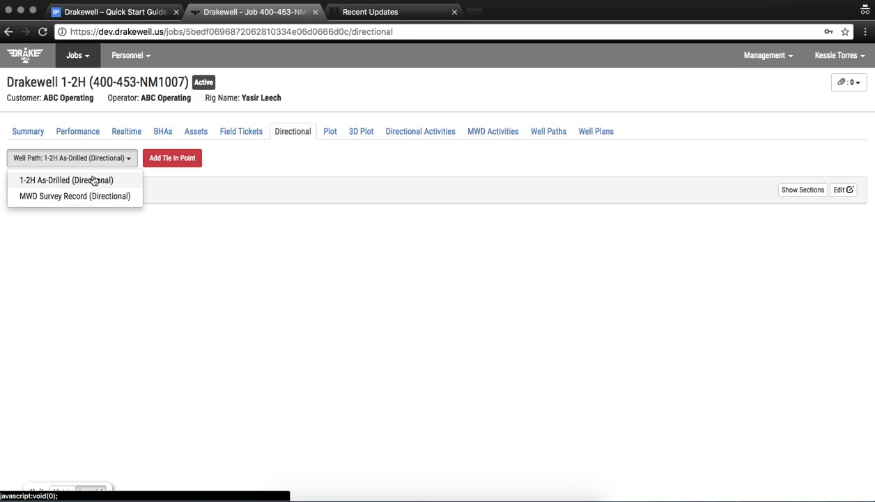
left_click(175, 160)
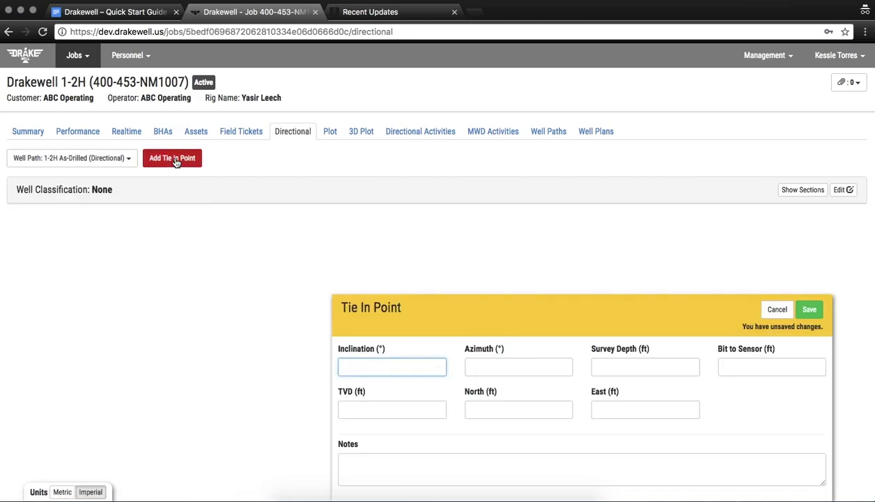
key("Tab")
key("Tab")
key("Tab")
key("Tab")
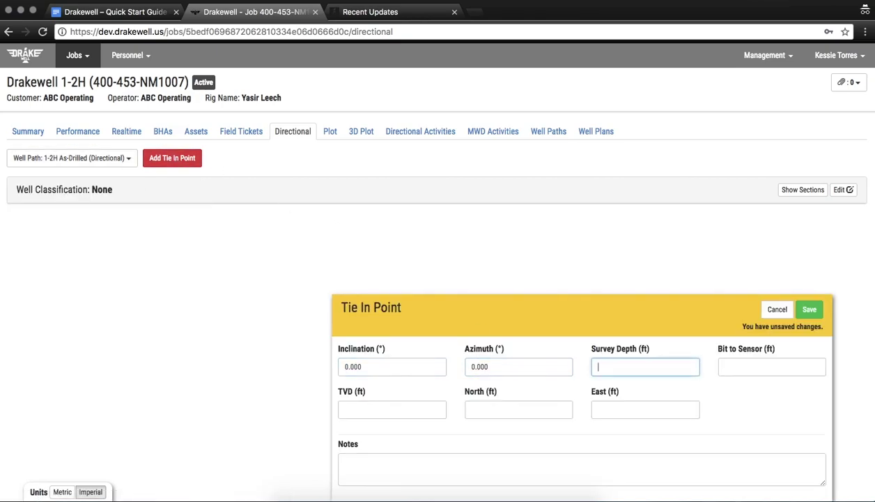
type("0")
key("Tab")
type("0")
key("Tab")
type("0")
left_click(739, 430)
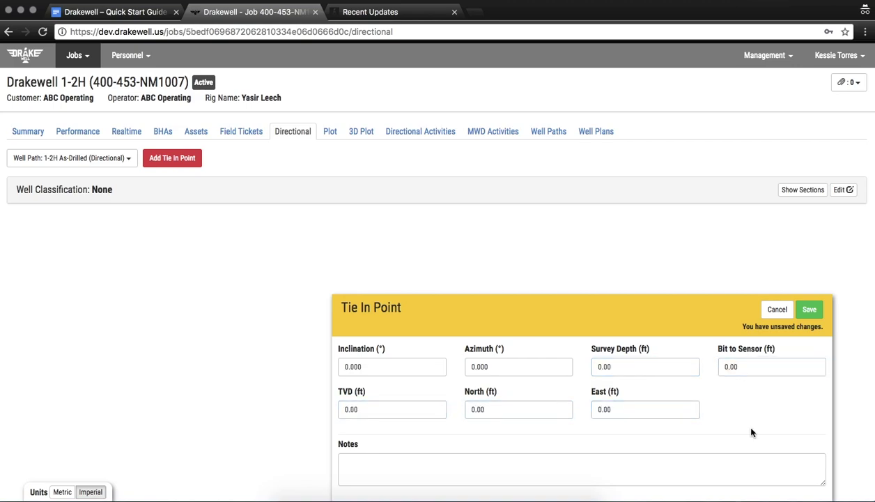
left_click(809, 309)
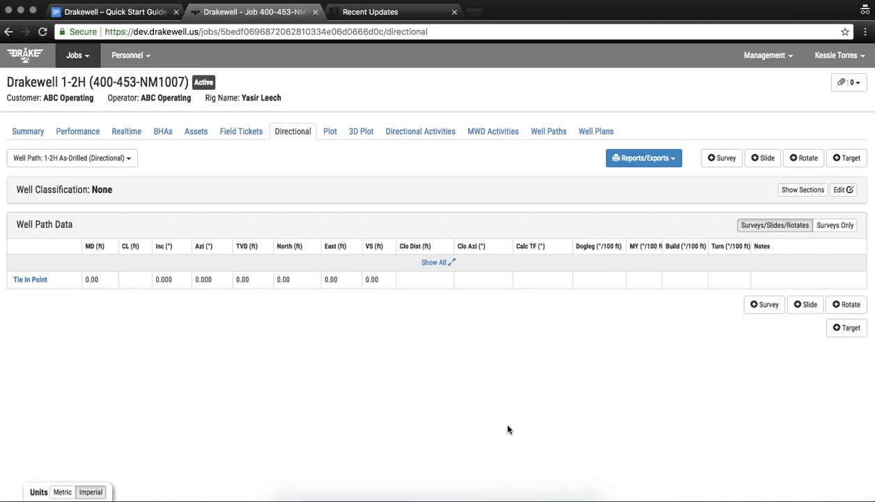
Create a new survey entry with start time 12:53 and end time 13:03.
key("s")
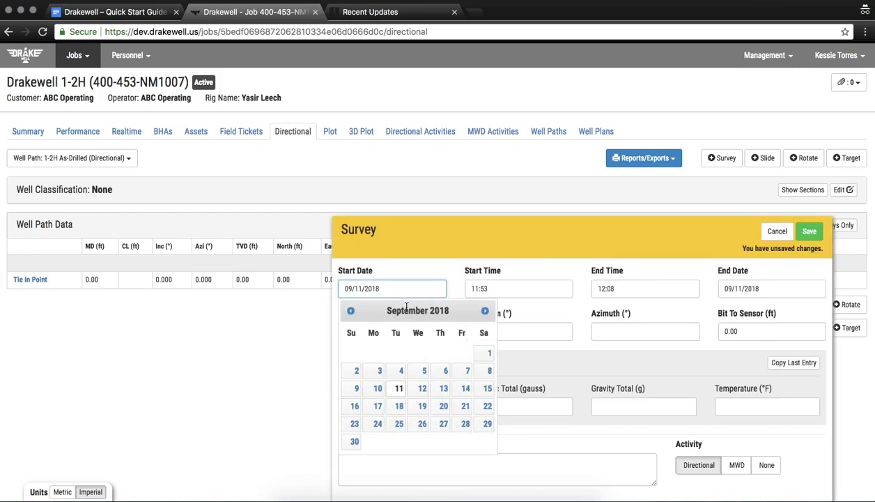
left_click(507, 289)
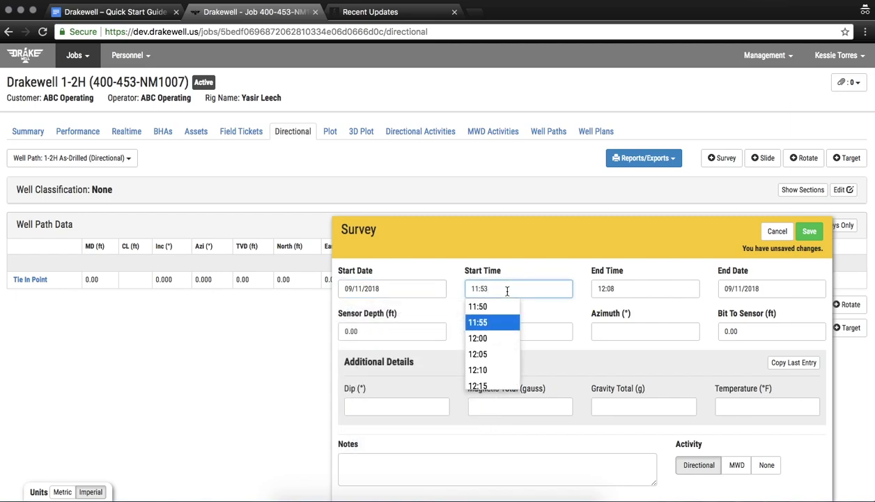
left_click(694, 295)
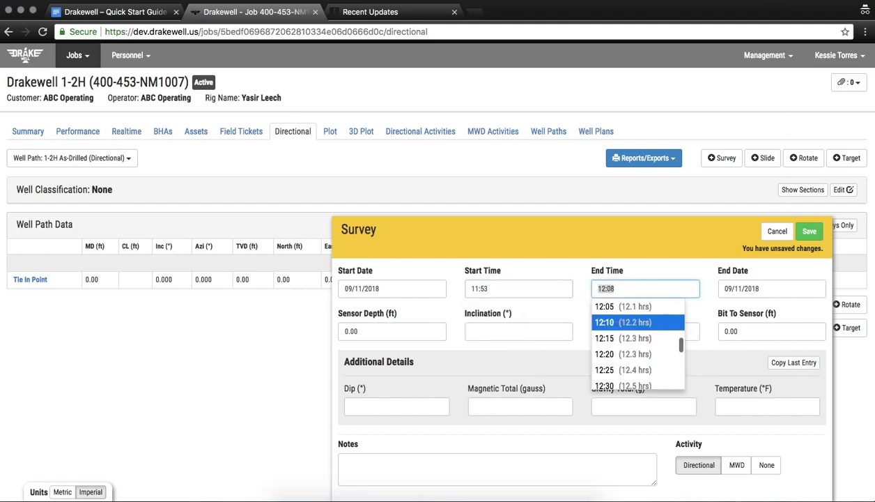
left_click(489, 288)
scroll(489, 327, "up", 3)
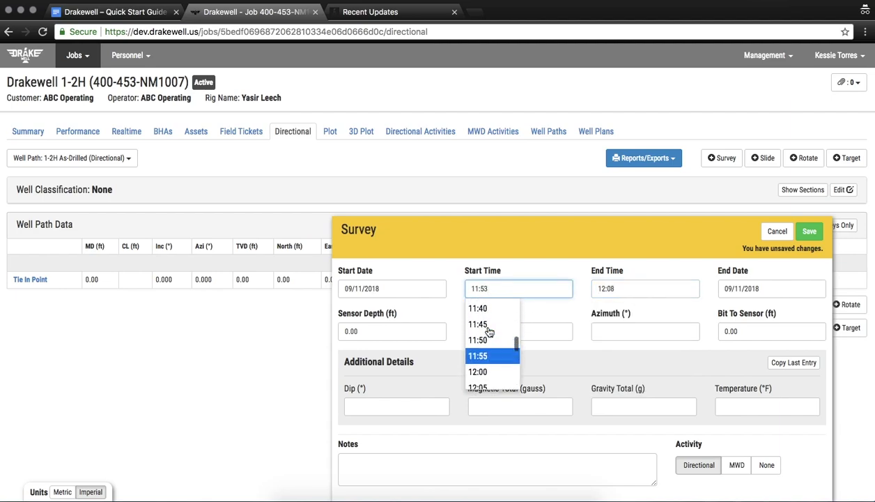
scroll(489, 332, "up", 3)
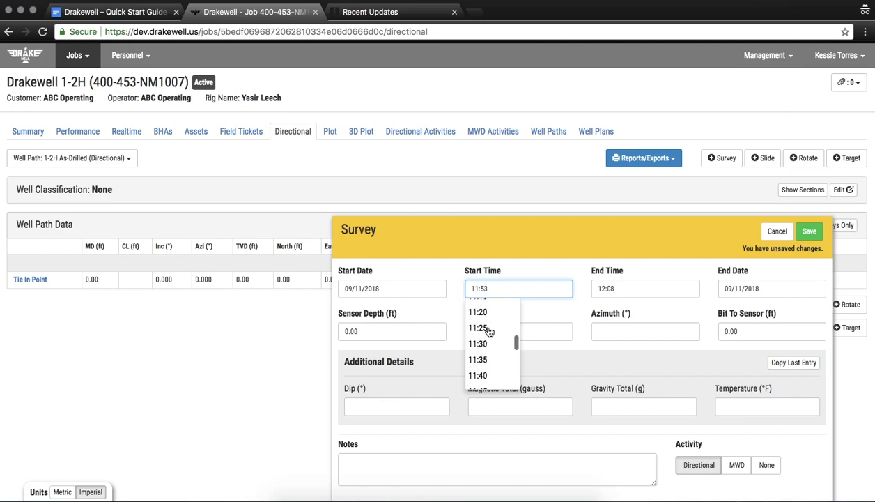
scroll(489, 331, "up", 3)
scroll(489, 331, "down", 20)
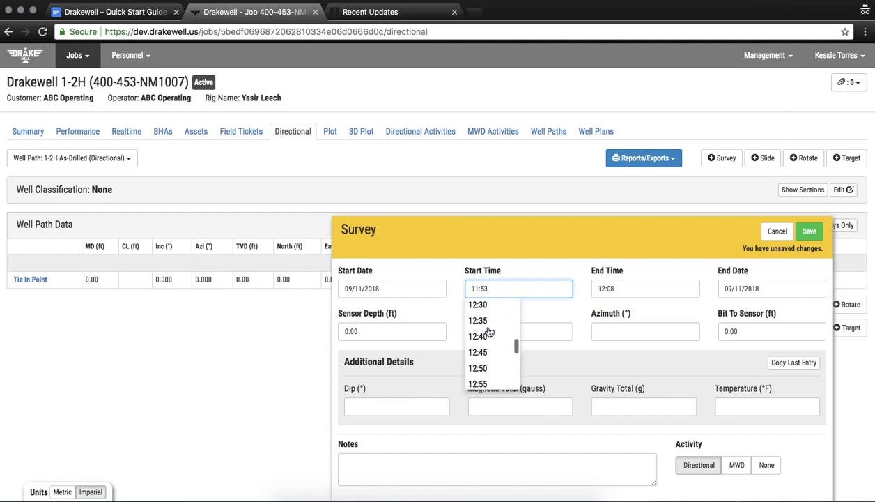
scroll(489, 331, "down", 2)
scroll(513, 327, "up", 4)
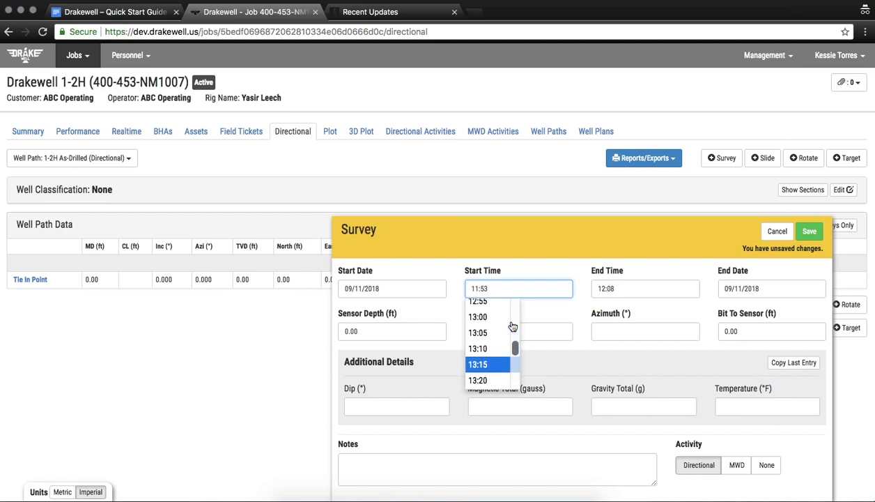
left_click(492, 332)
left_click(499, 287)
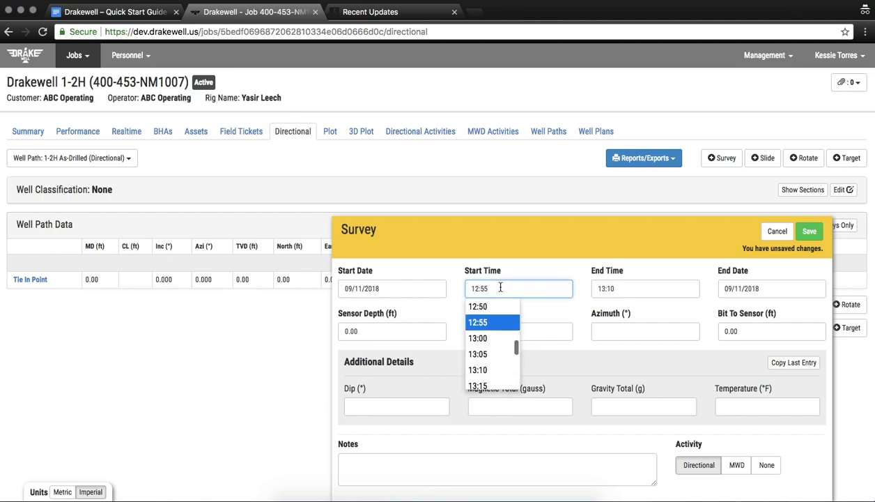
key("BackSpace")
type("3")
key("Tab")
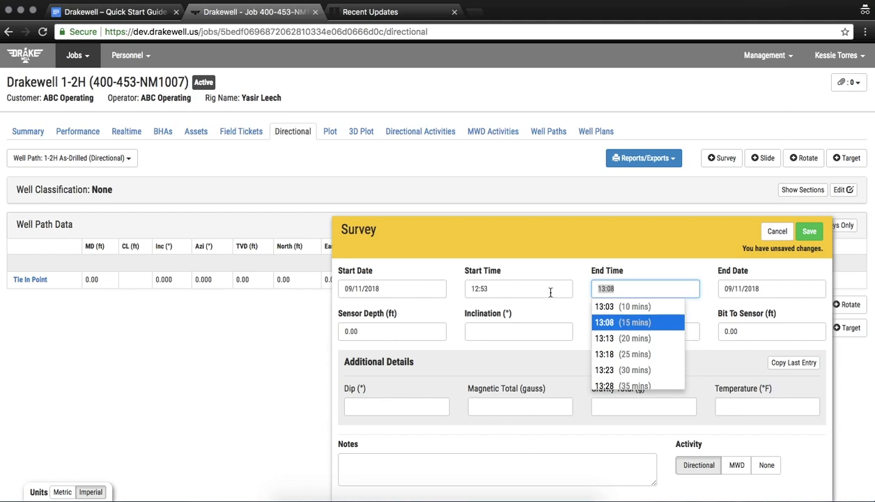
left_click(644, 306)
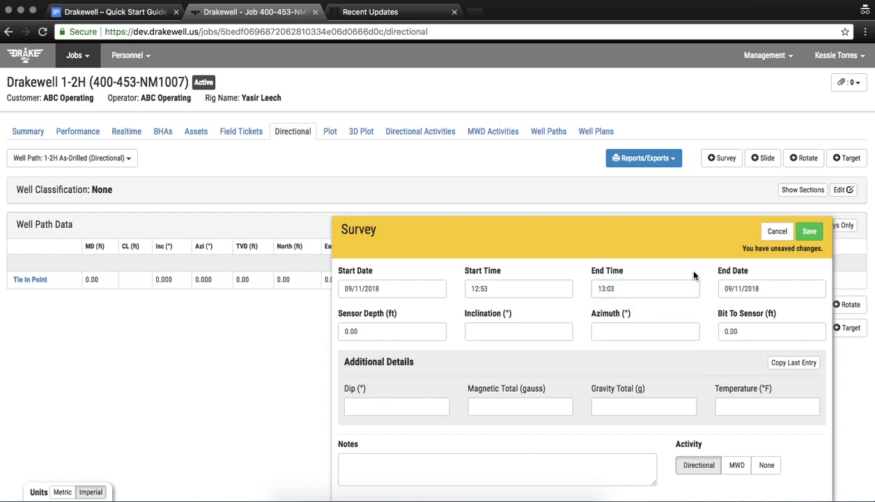
Set the survey's sensor depth to 50 ft, inclination to 0.17°, azimuth to 7.89° and bit to sensor to 42 ft.
key("Tab")
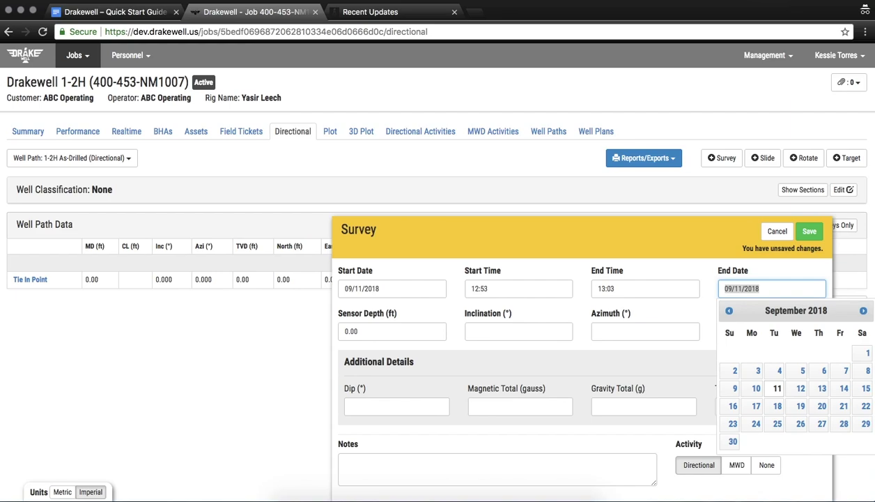
key("Tab")
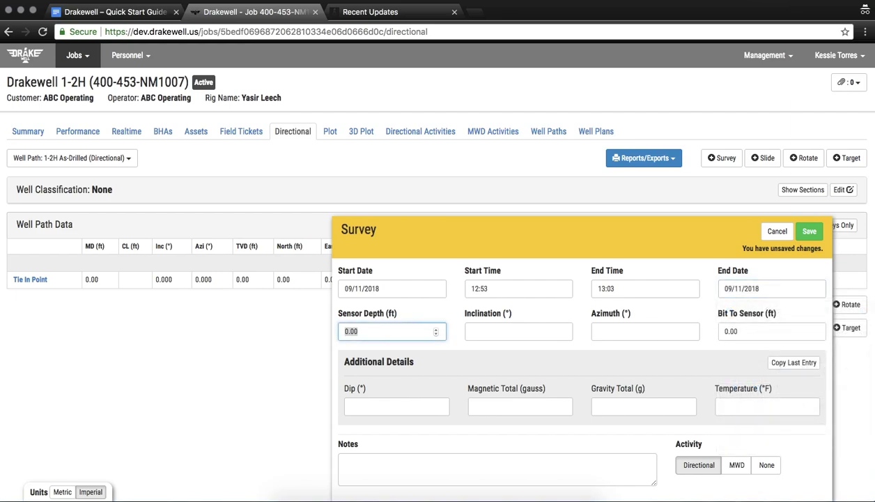
type("50")
key("Tab")
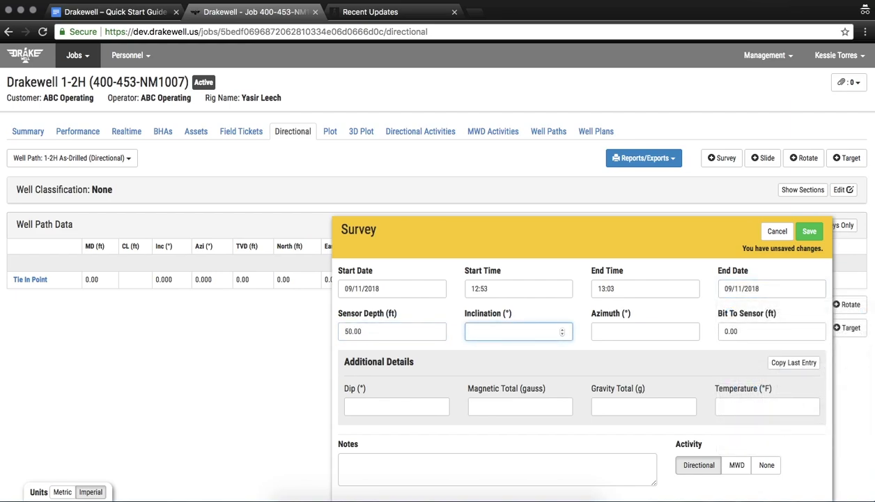
type("0.17")
key("Tab")
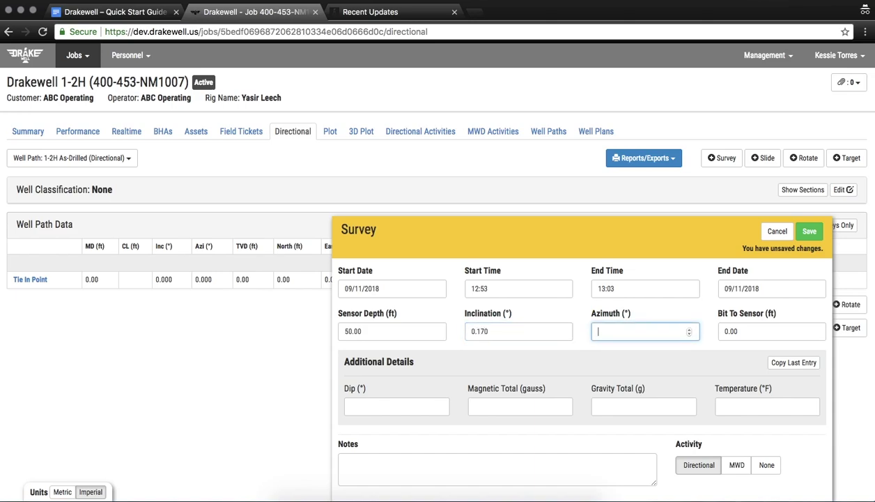
type("7.89")
key("Tab")
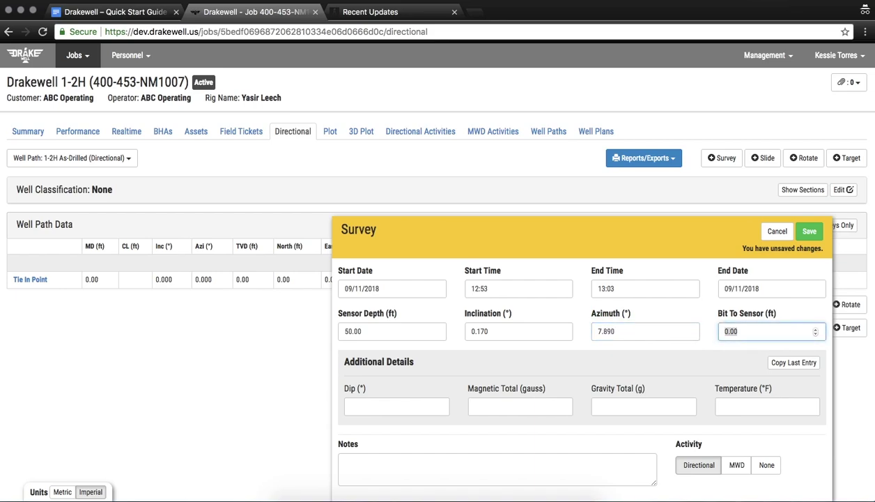
type("42")
key("Tab")
Set the survey's dip, magnetic total and gravity total to 6 and its temperature to 100 °F, and save the survey.
left_click(378, 405)
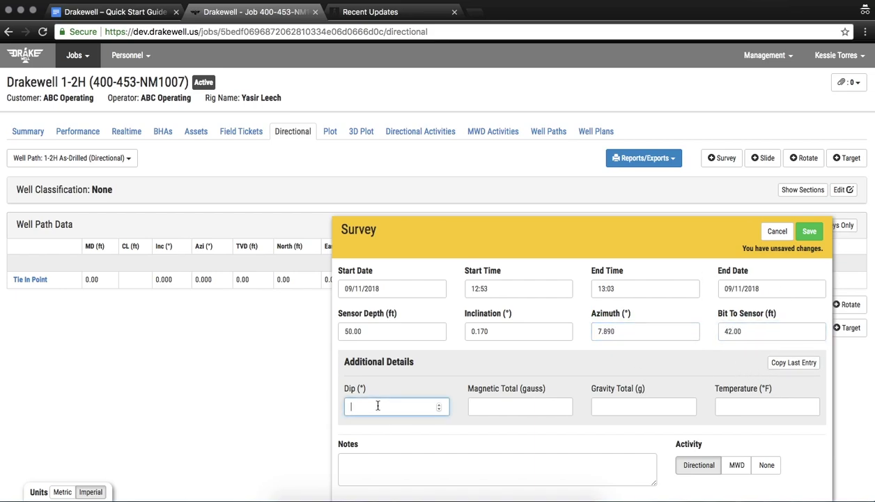
type("6")
key("Tab")
type("6")
key("Tab")
type("6")
key("Tab")
type("6")
key("Tab")
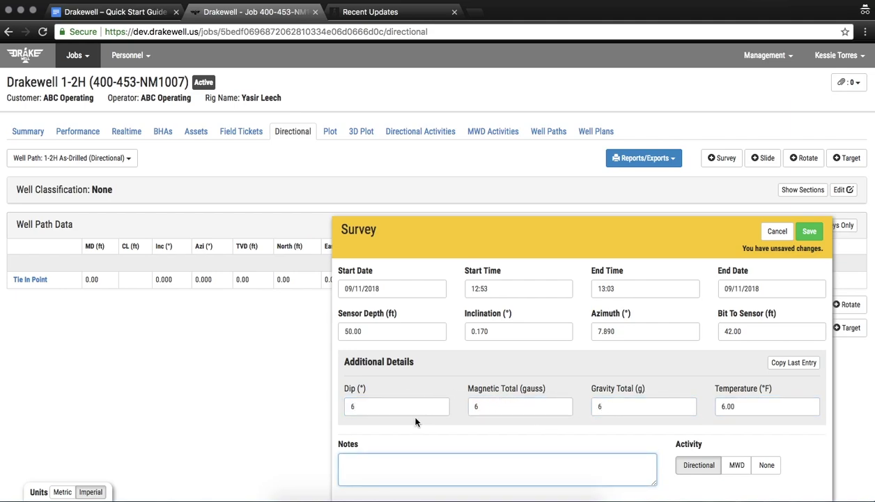
key("shift+Tab")
type("10")
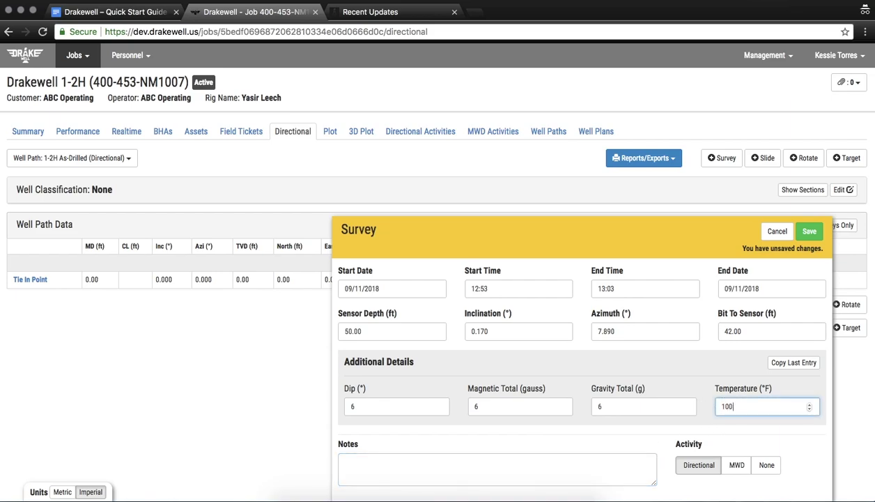
left_click(712, 427)
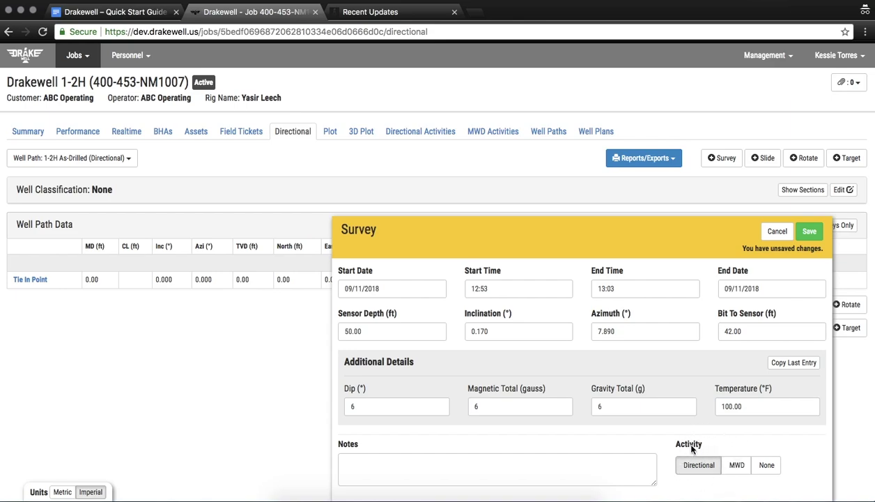
left_click(808, 232)
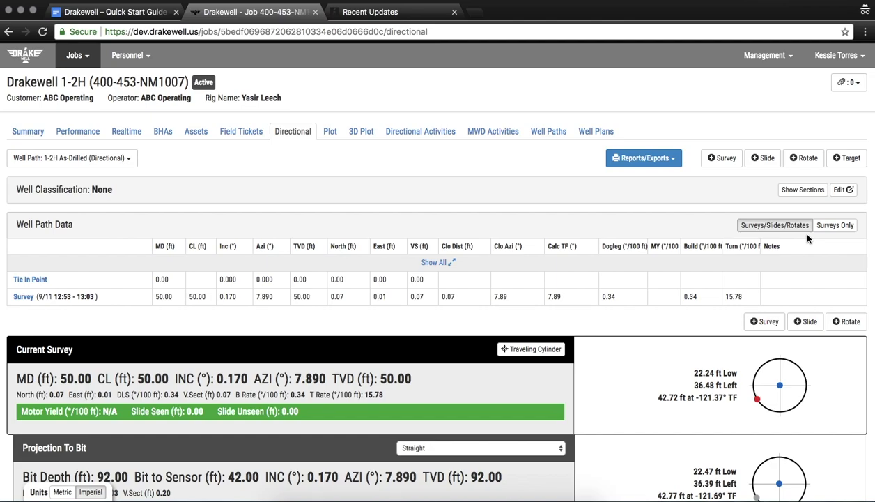
Review the current survey and bit projection data below the well path table, including the available Projection To Bit methods.
scroll(695, 394, "down", 3)
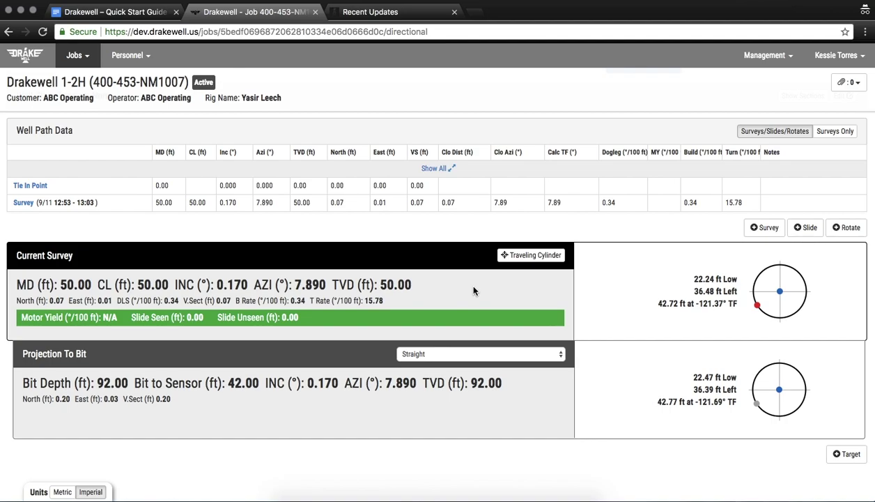
scroll(198, 315, "up", 1)
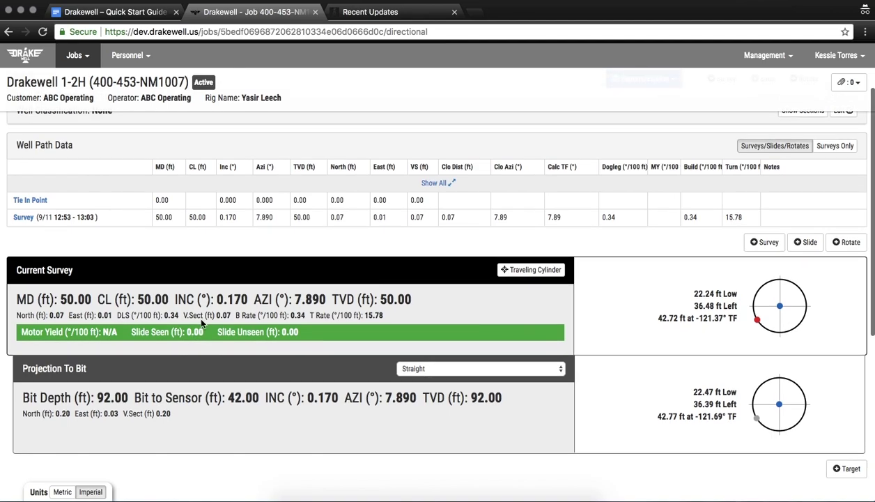
left_click(411, 369)
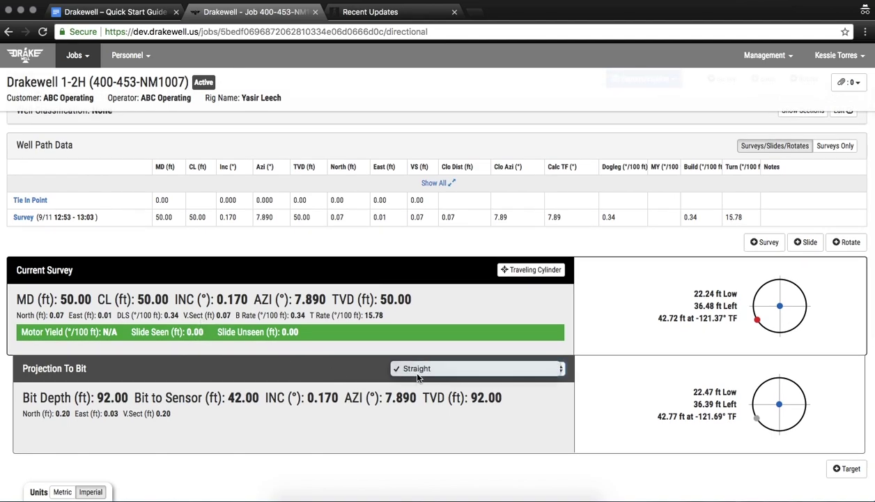
left_click(309, 399)
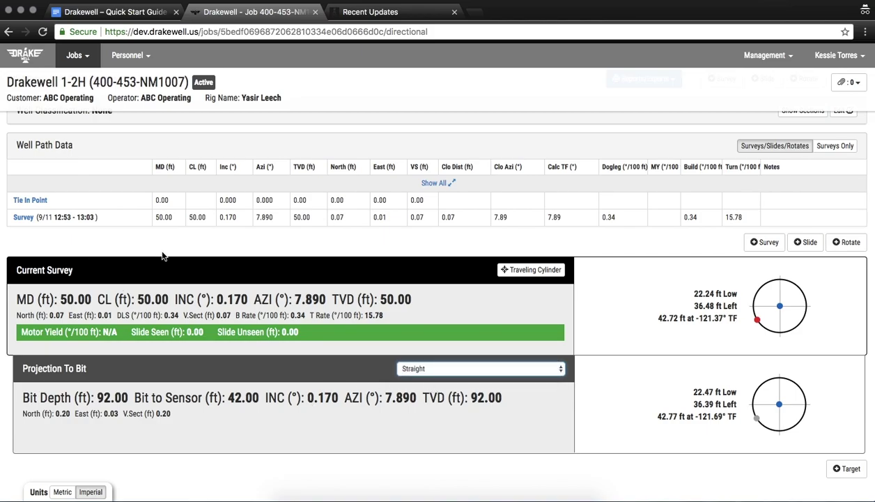
Show the well sections and add a Surface section starting at 0.00 ft MD to the well classification.
scroll(162, 252, "up", 2)
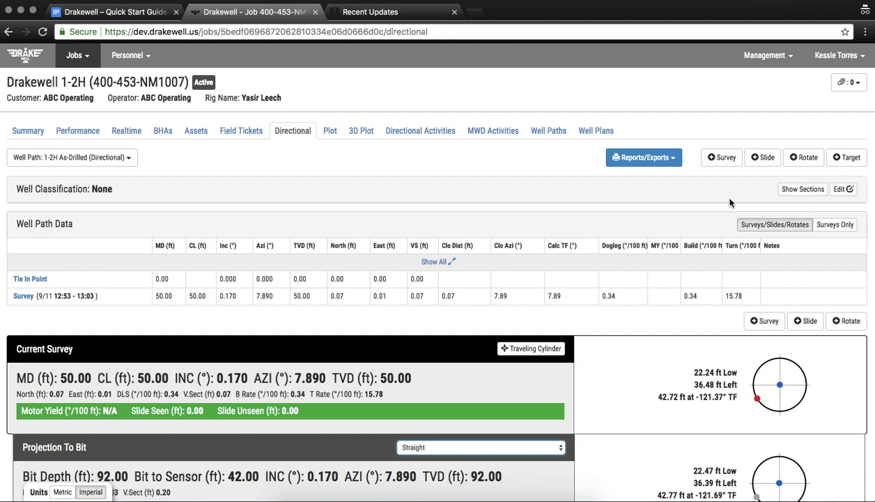
left_click(815, 193)
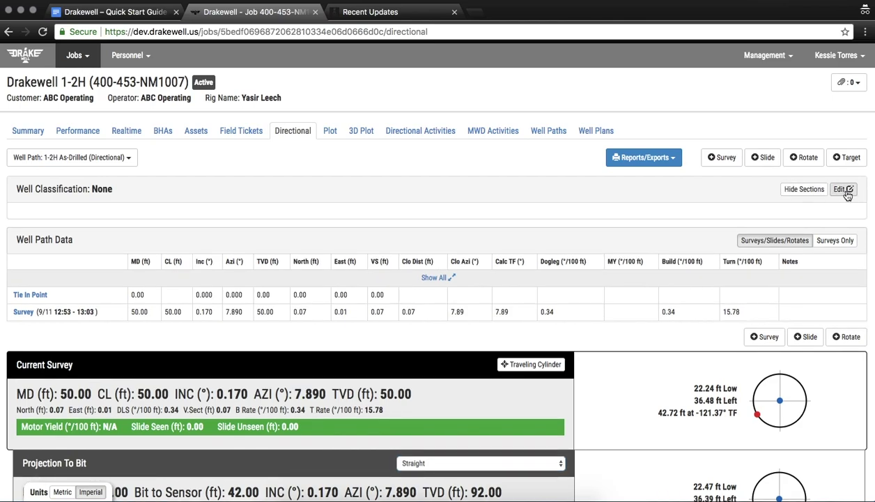
left_click(841, 189)
left_click(264, 143)
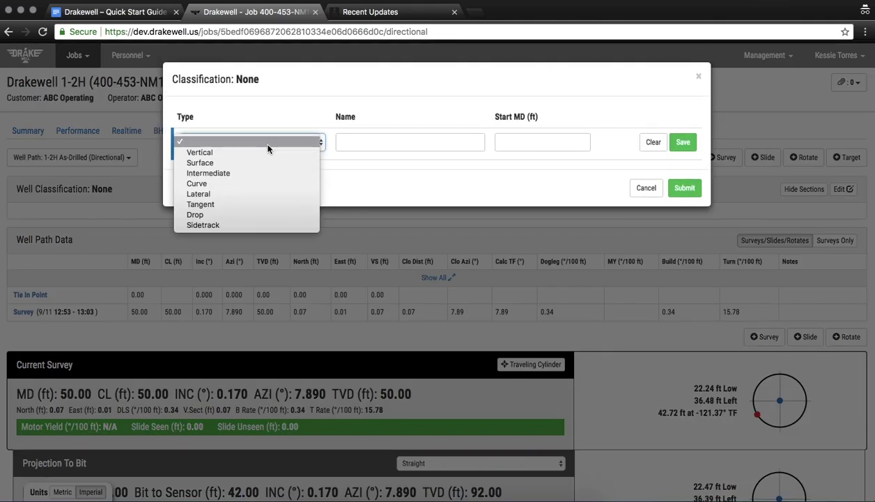
left_click(259, 163)
left_click(391, 142)
key("Tab")
type("0.00")
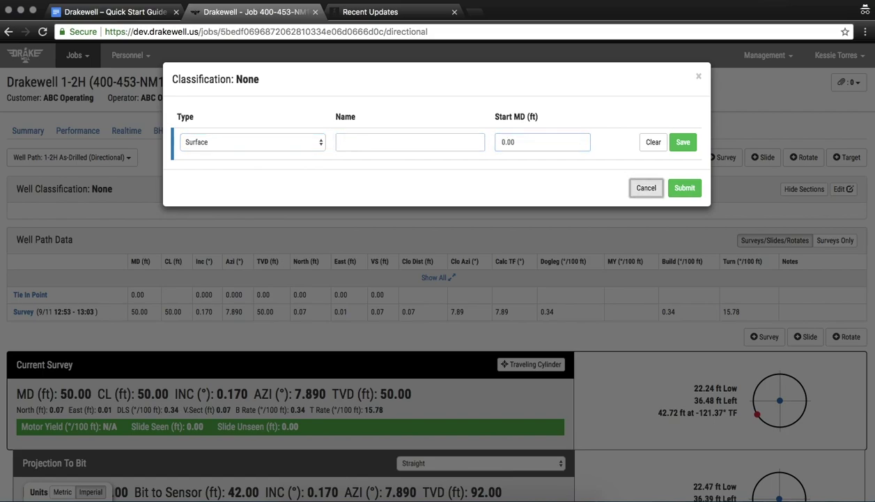
left_click(681, 148)
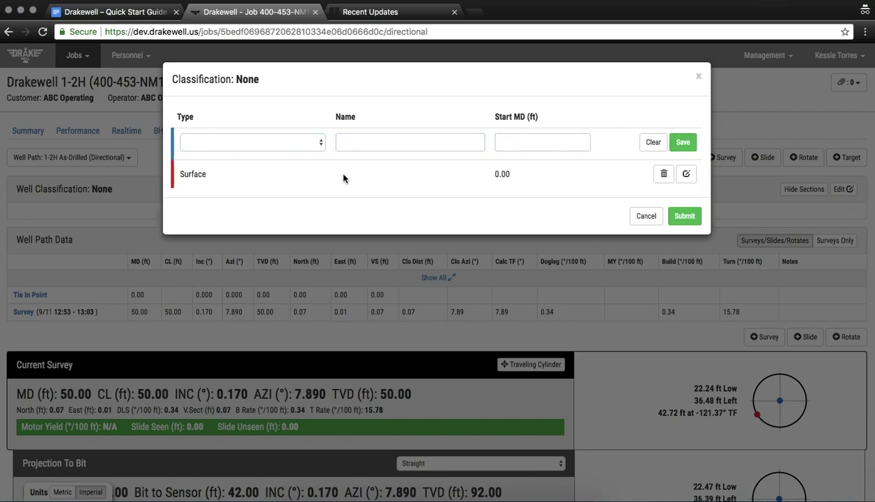
Add an Intermediate section named Int 1 starting at 2500 ft MD to the well classification.
left_click(317, 143)
left_click(291, 172)
left_click(367, 142)
type("Int 1")
left_click(542, 141)
type("2500")
key("Tab")
left_click(680, 144)
Add an Intermediate section named Int 2 starting at 5000 ft MD and submit the well classification.
left_click(290, 145)
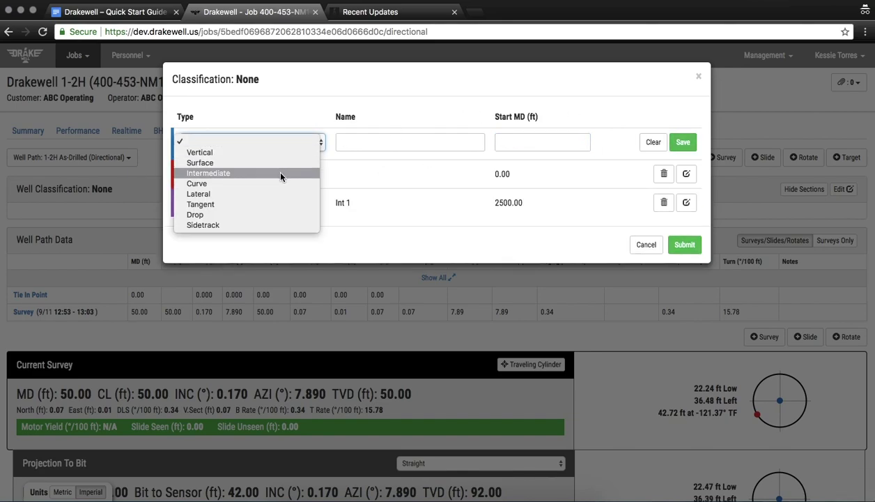
left_click(274, 170)
left_click(384, 142)
type("Int")
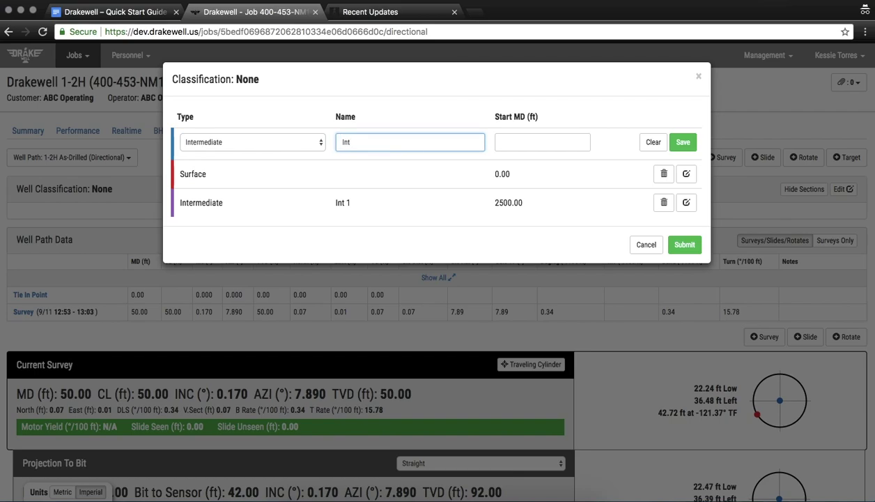
left_click(542, 142)
type("5000")
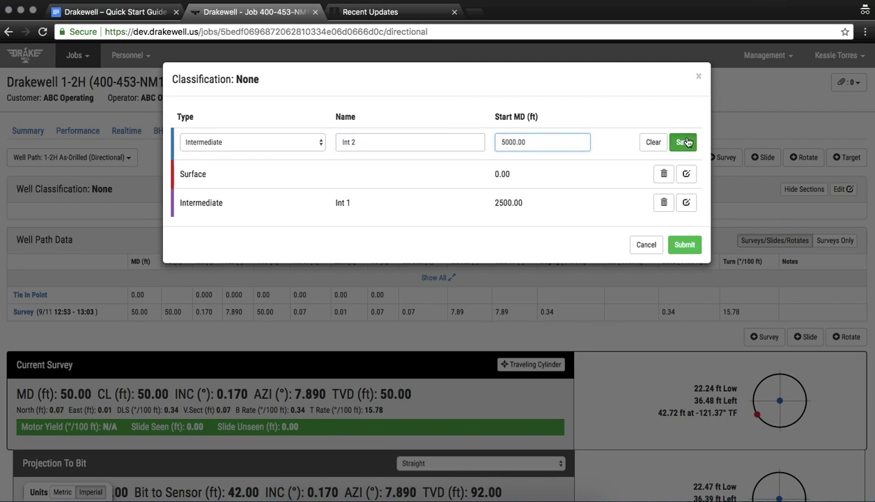
left_click(682, 142)
left_click(684, 273)
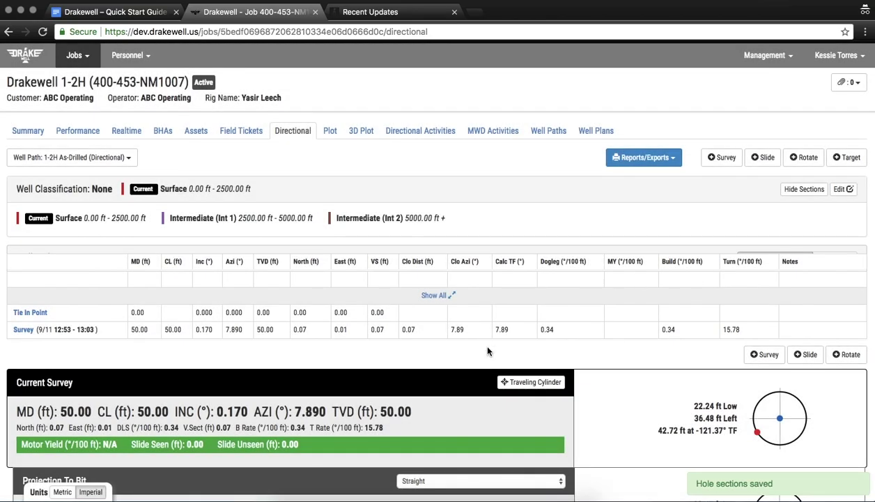
Examine the current hole section and the current survey's Traveling Cylinder view between the tie-in point and the survey depth.
scroll(488, 351, "down", 2)
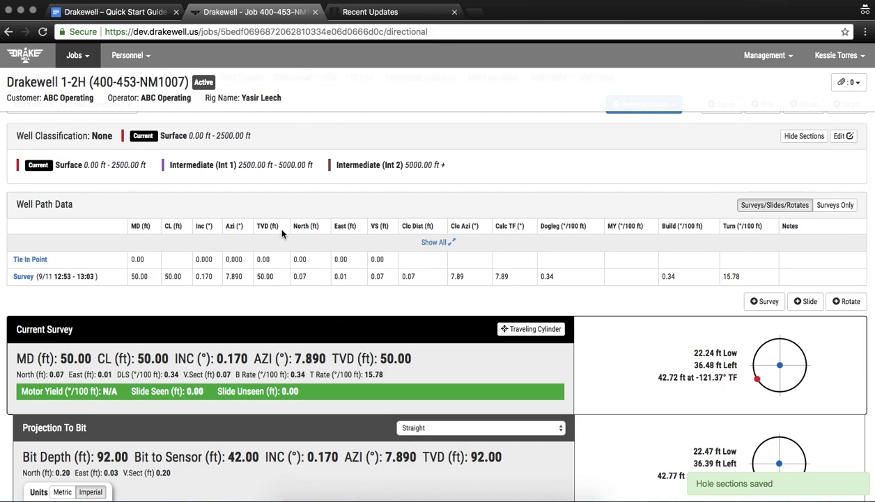
triple_click(245, 137)
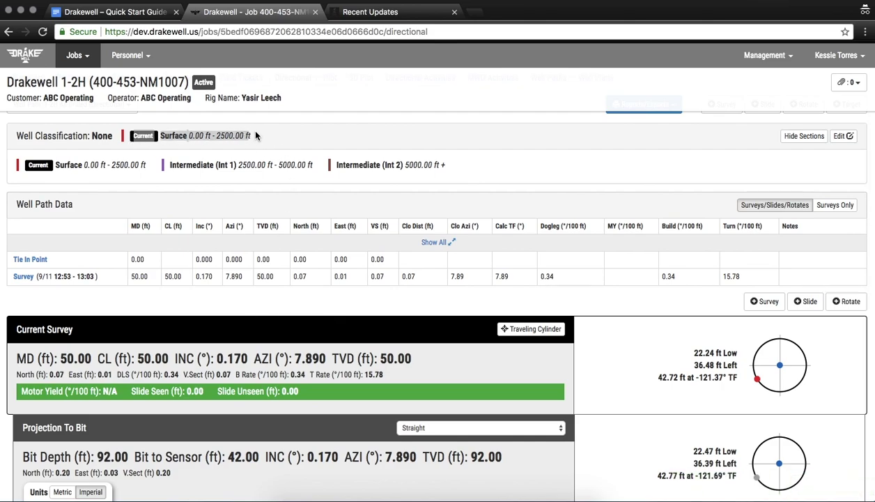
scroll(268, 383, "down", 2)
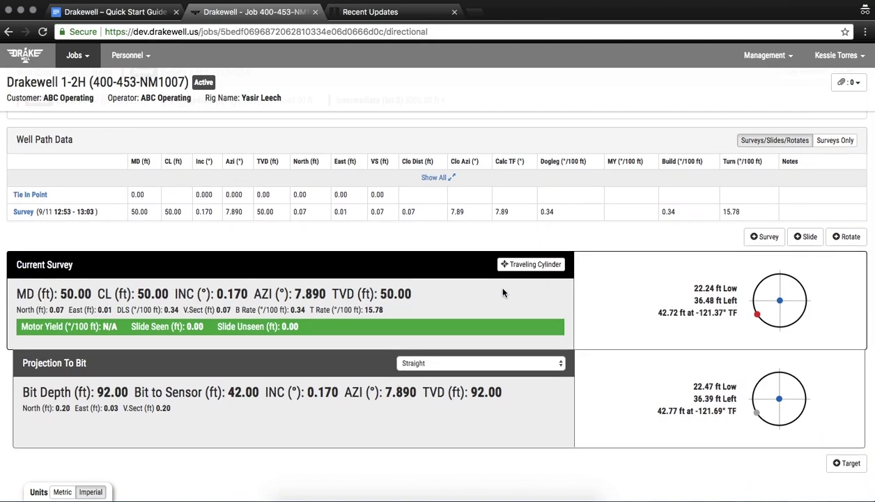
left_click(523, 264)
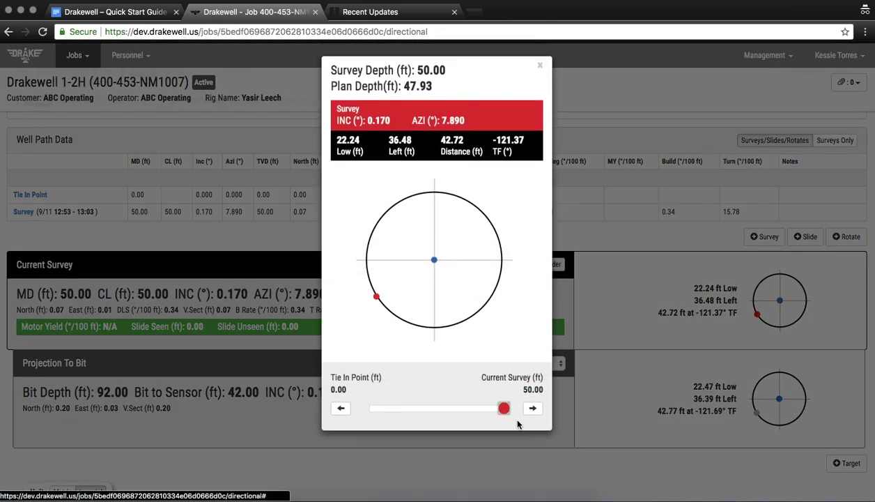
left_click_drag(443, 410, 480, 411)
left_click(540, 68)
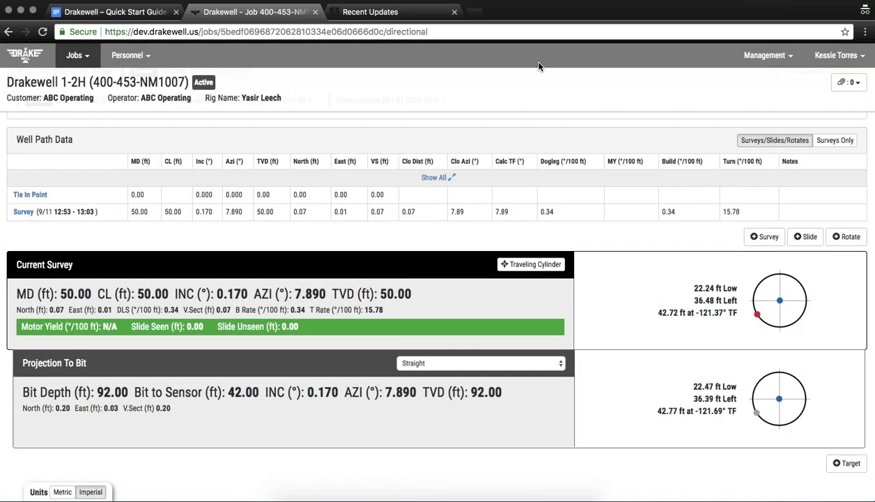
scroll(341, 341, "up", 1)
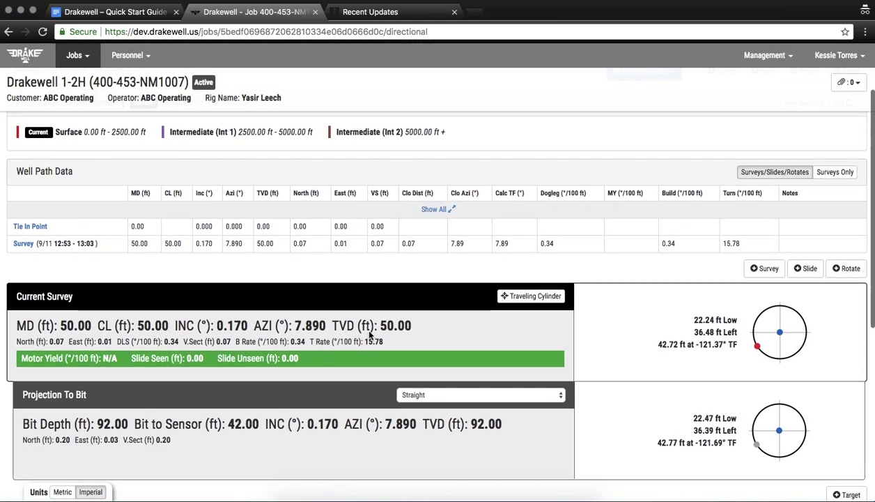
Cancel the slide entry and create a rotate entry with the suggested times and start depth, setting its end depth to 300 ft.
scroll(656, 342, "down", 2)
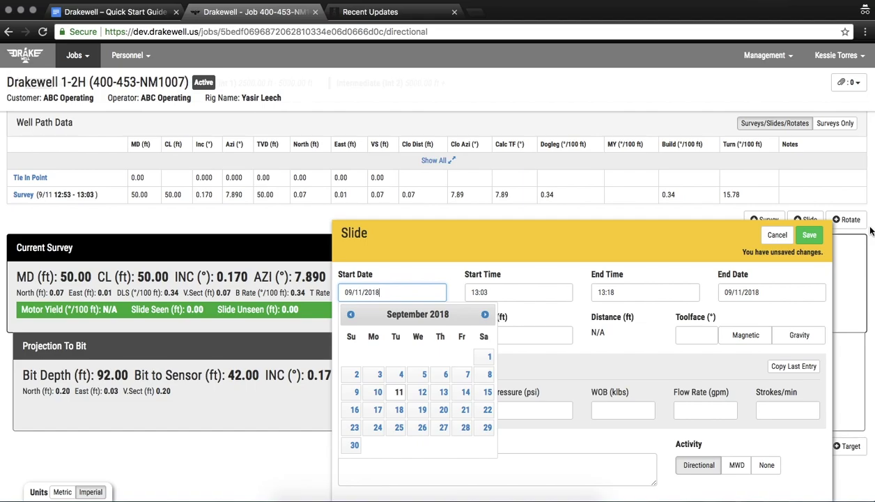
left_click(777, 236)
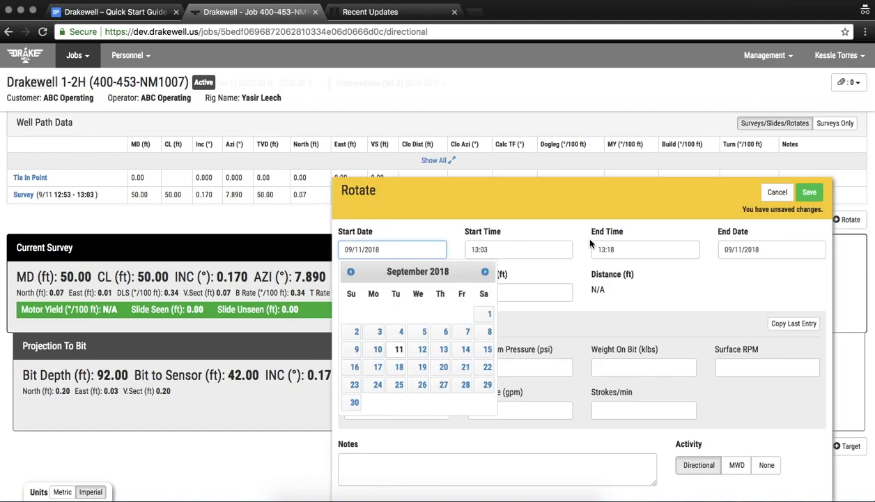
left_click(521, 246)
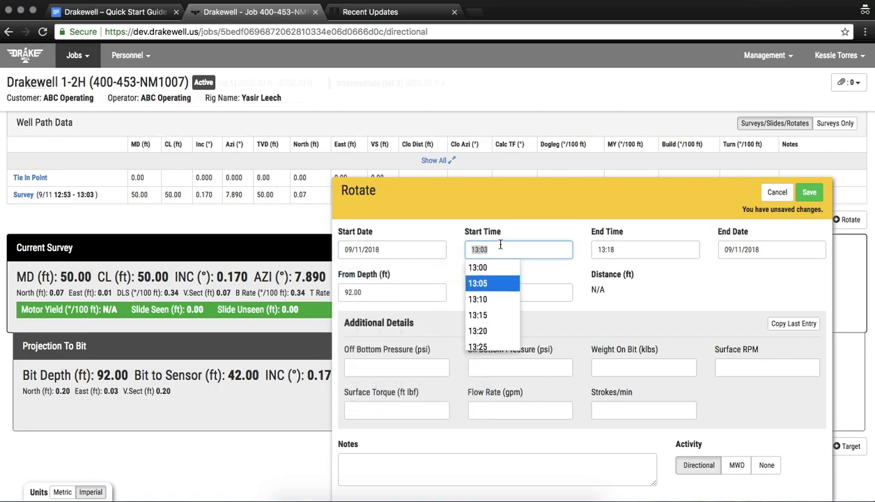
key("Tab")
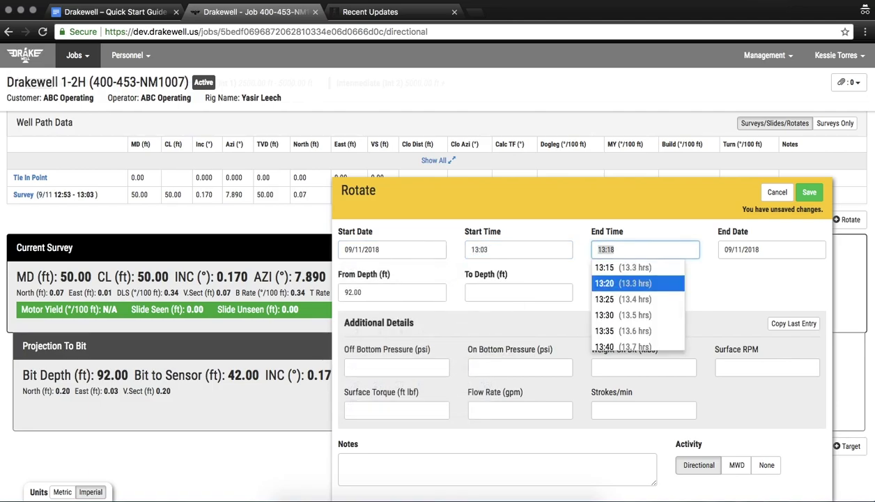
key("Tab")
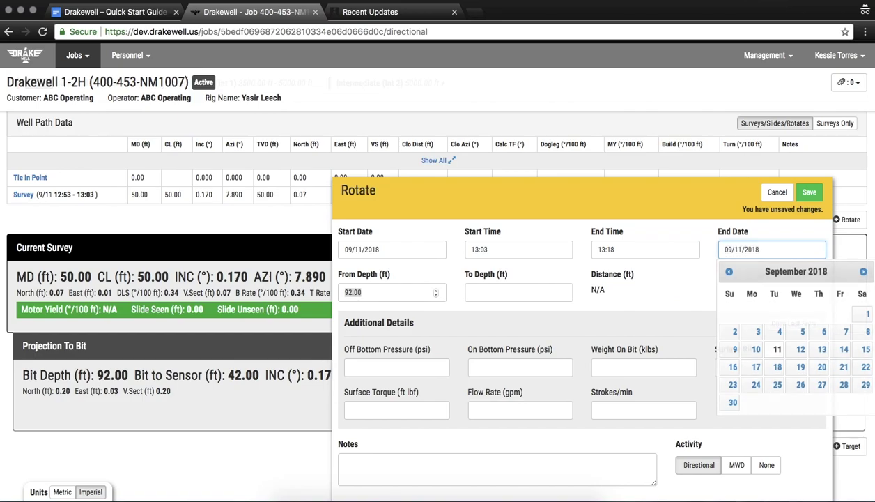
key("Tab")
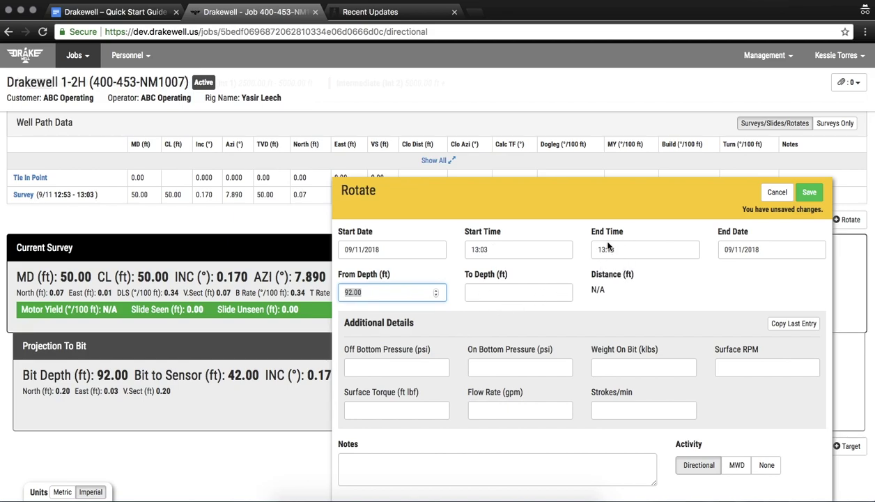
left_click(519, 293)
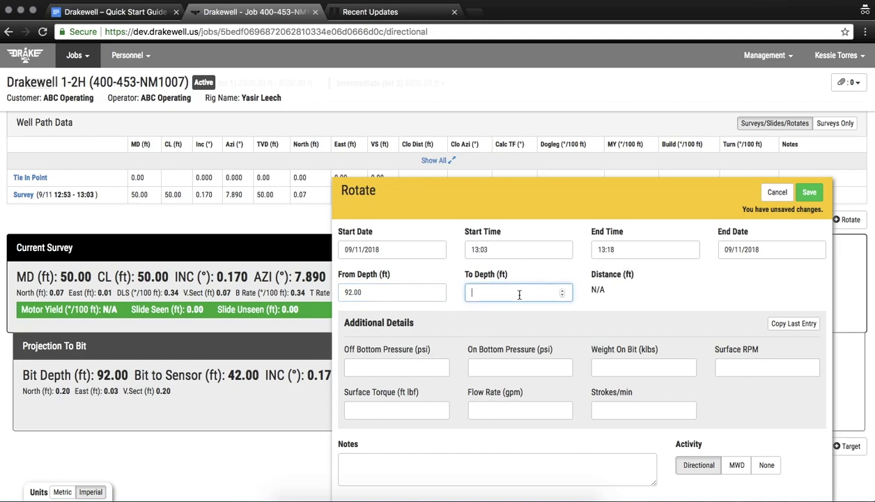
type("300")
left_click(680, 320)
Set the rotate's off bottom pressure to 200 psi, on bottom pressure to 250 psi and weight on bit to 50 klbs.
left_click(410, 364)
type("200")
key("Tab")
type("20")
key("BackSpace")
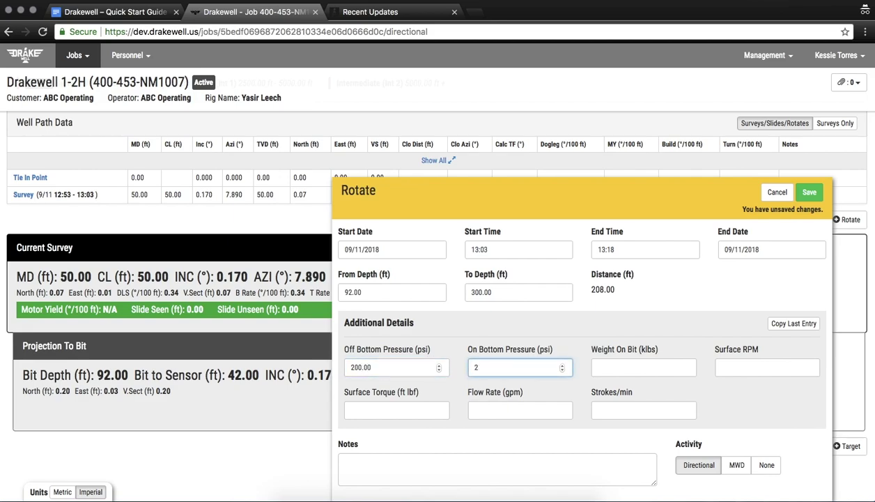
key("Tab")
type("1")
type("50")
key("Tab")
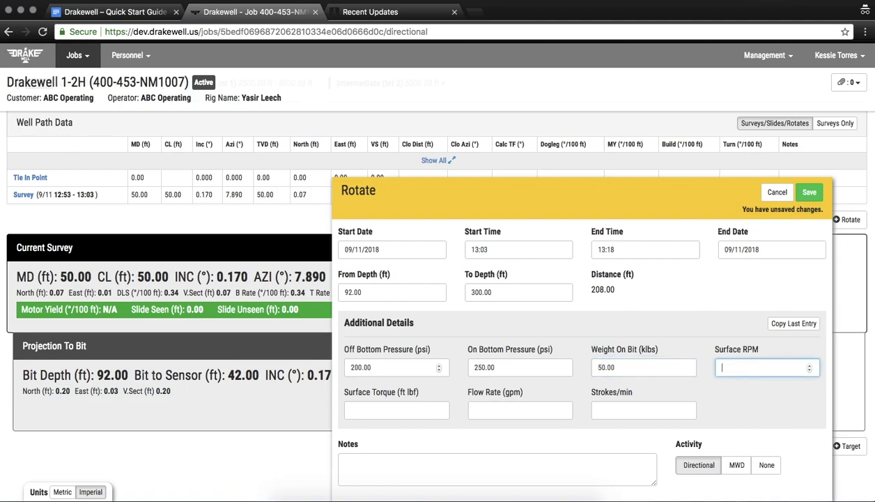
Set the rotate's surface RPM to 3836, surface torque to 865 ft lbf, flow rate to 57 gpm and strokes/min to 78, and save it.
type("3836")
key("Tab")
type("865")
key("Tab")
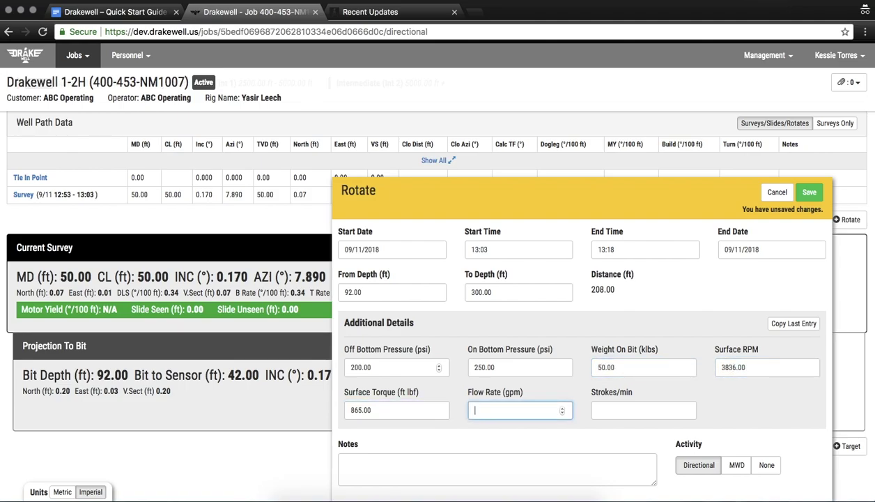
type("57")
key("Tab")
type("78")
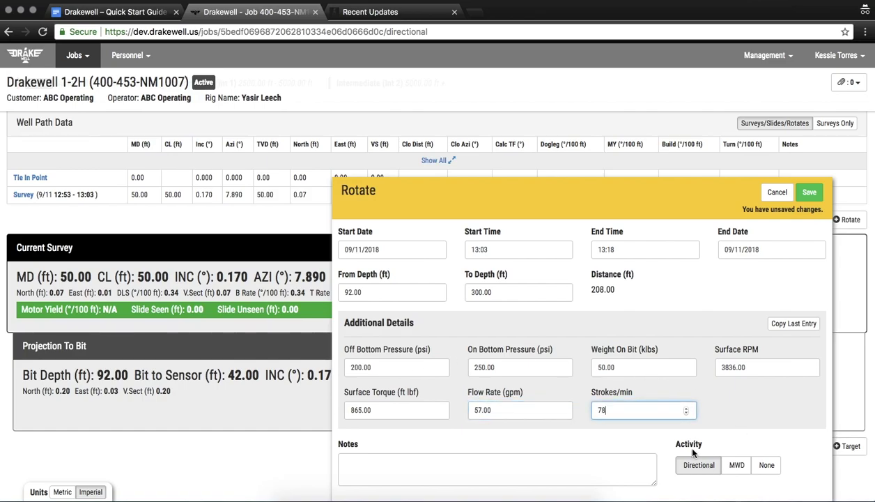
left_click(808, 192)
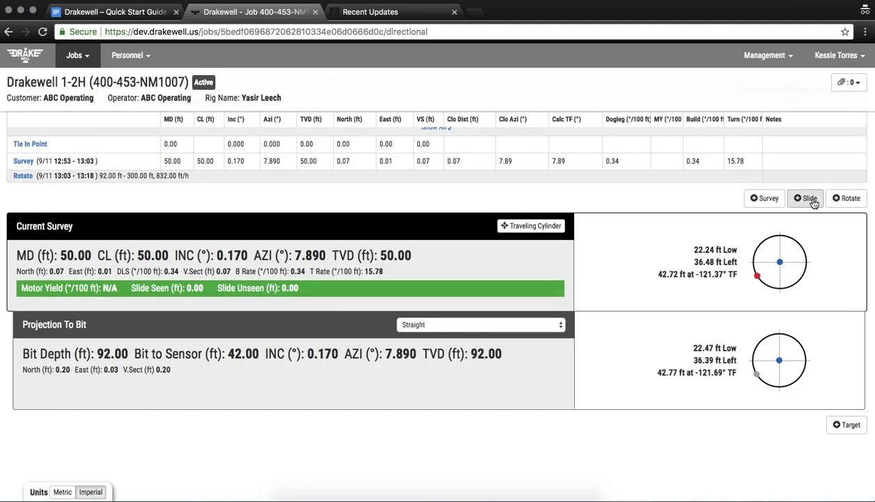
Narrow the browser window to phone width and examine the compact layout of the Directional page.
scroll(812, 202, "up", 4)
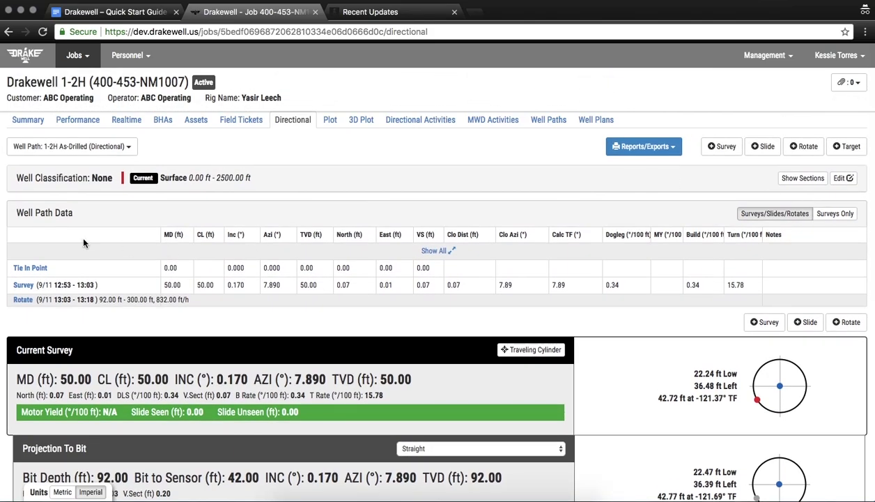
left_click_drag(3, 232, 631, 222)
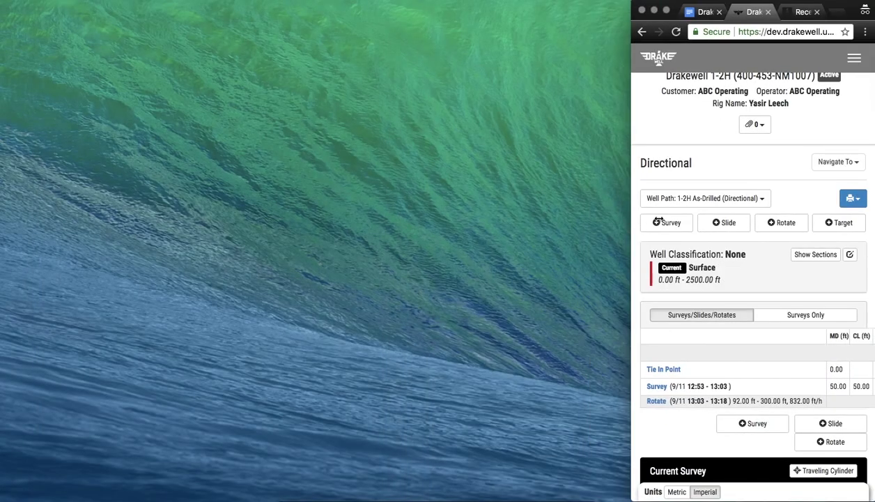
scroll(728, 332, "down", 4)
scroll(729, 332, "down", 3)
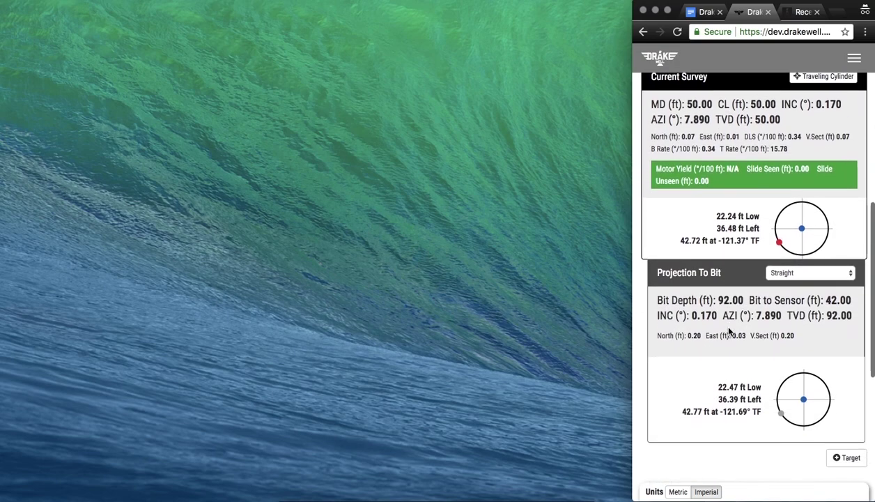
scroll(728, 331, "up", 6)
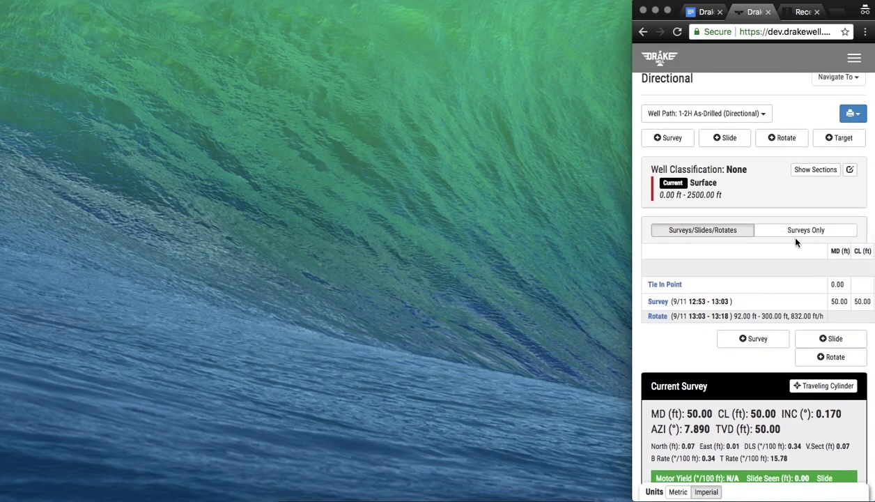
scroll(781, 236, "up", 3)
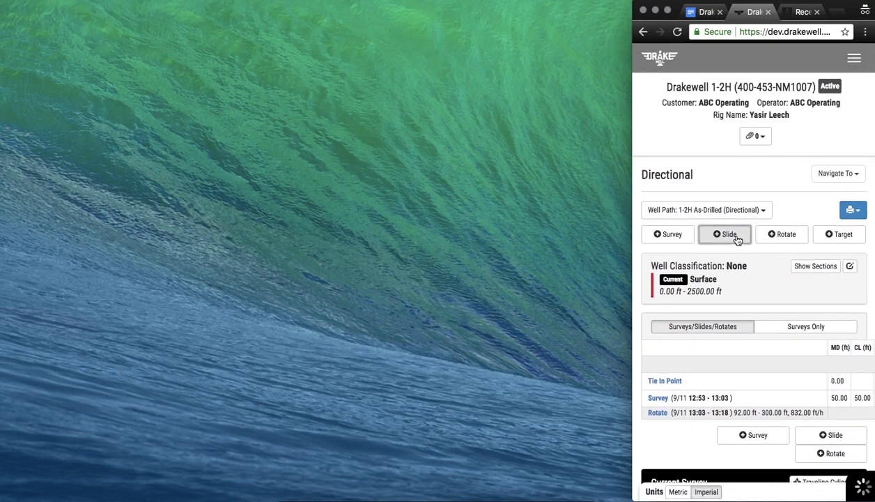
Open a new slide entry, keep its suggested dates, times and start depth, and widen the browser window back to full width.
left_click(725, 234)
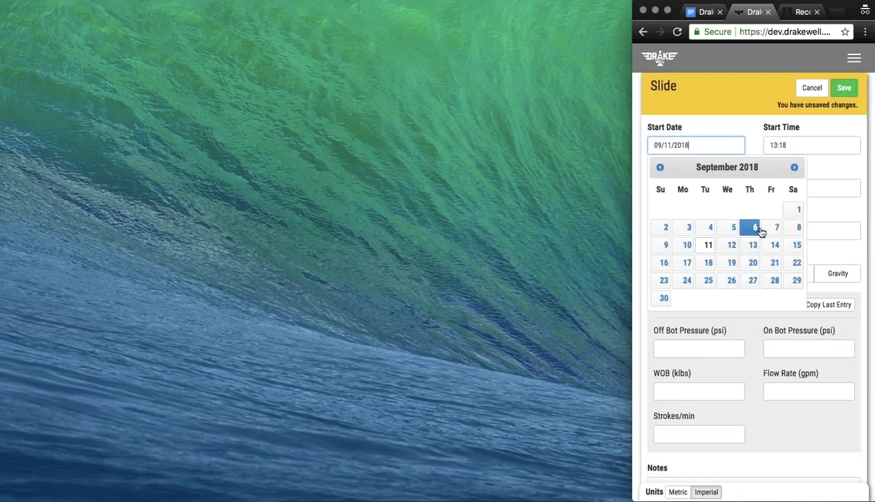
key("Tab")
key("Tab")
key("Tab")
key("Tab")
key("Tab")
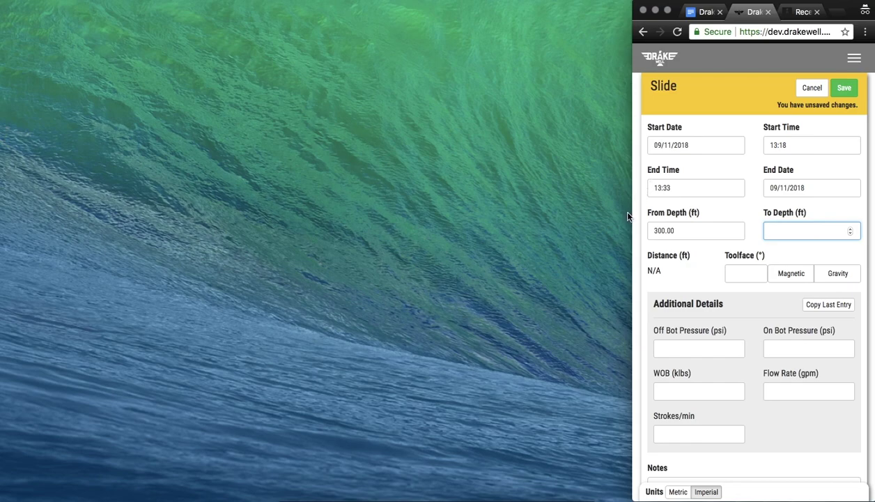
left_click_drag(617, 211, 1, 224)
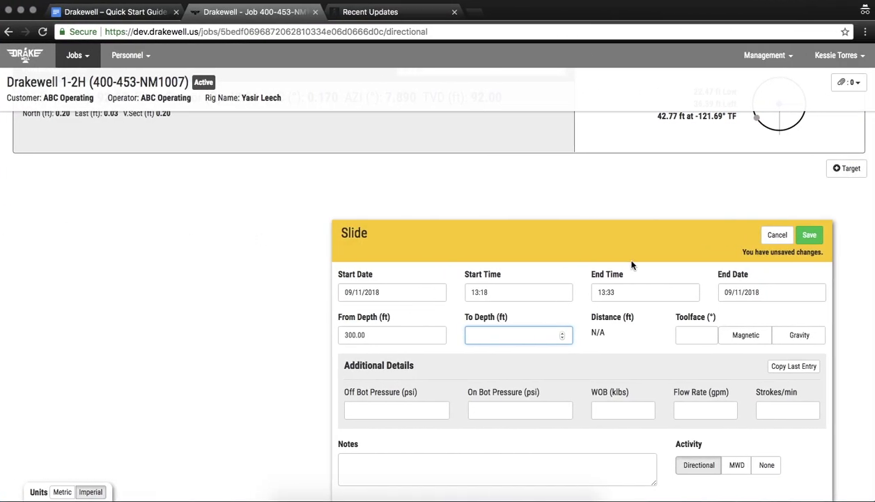
Discard the unsaved slide entry and switch the directional data to the MWD Survey Record well path.
left_click(777, 234)
scroll(664, 240, "up", 3)
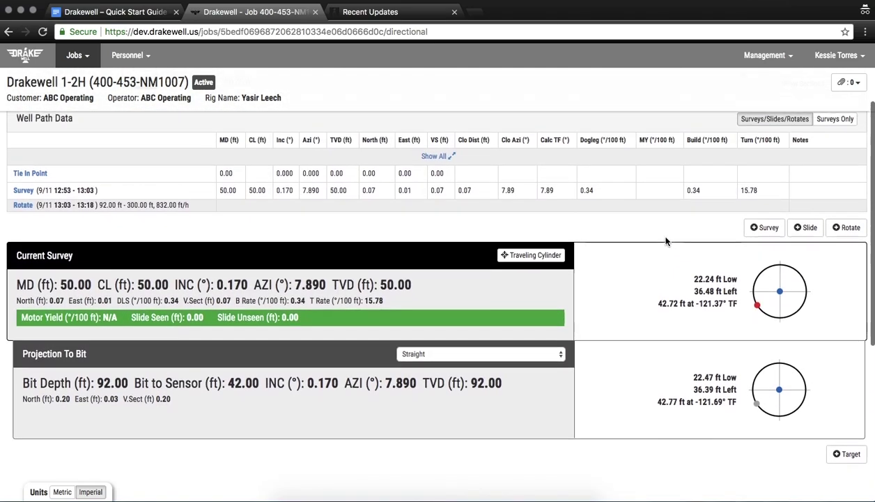
scroll(666, 240, "up", 3)
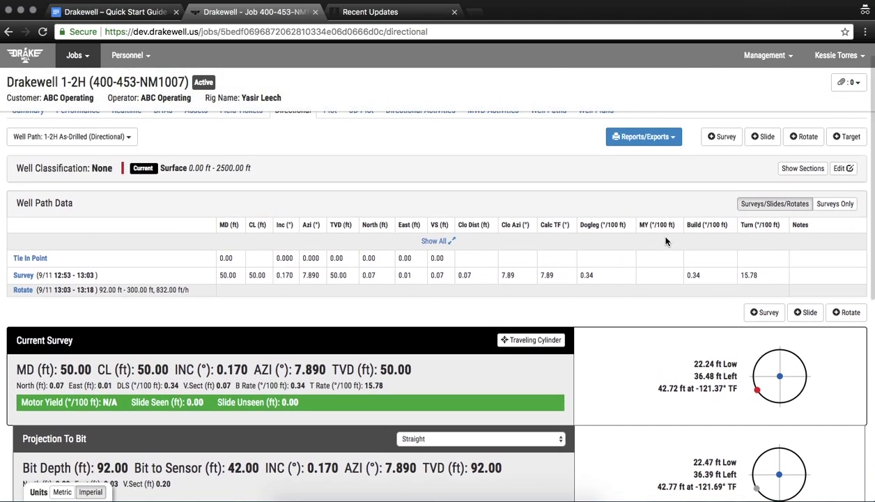
scroll(476, 259, "up", 1)
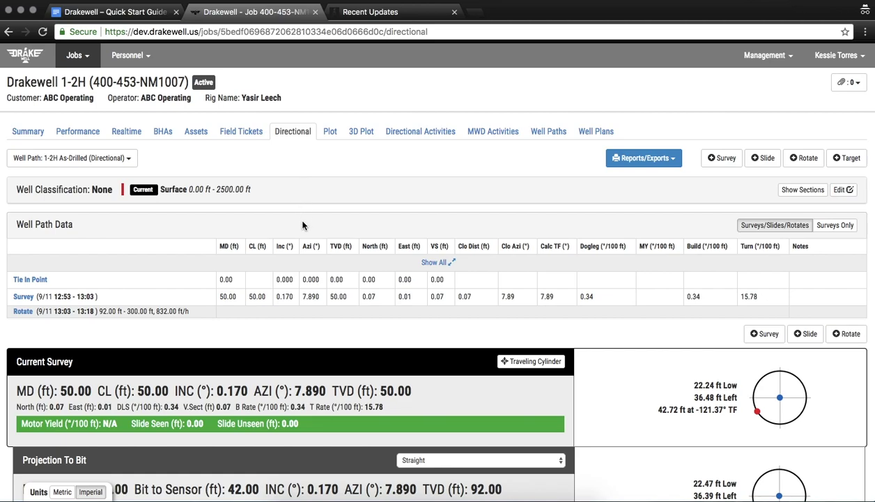
left_click(127, 165)
left_click(114, 196)
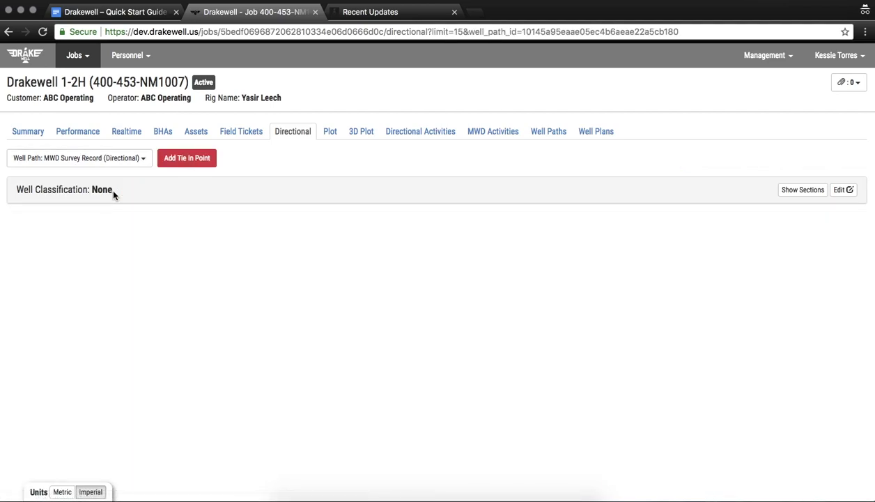
Add a tie-in point with inclination, azimuth, survey depth, bit to sensor, TVD, north and east all set to 0, and save it.
left_click(191, 164)
type("0")
key("Tab")
type("0")
key("Tab")
type("0")
key("Tab")
type("0")
key("Tab")
type("0")
key("Tab")
type("0")
key("Tab")
type("0")
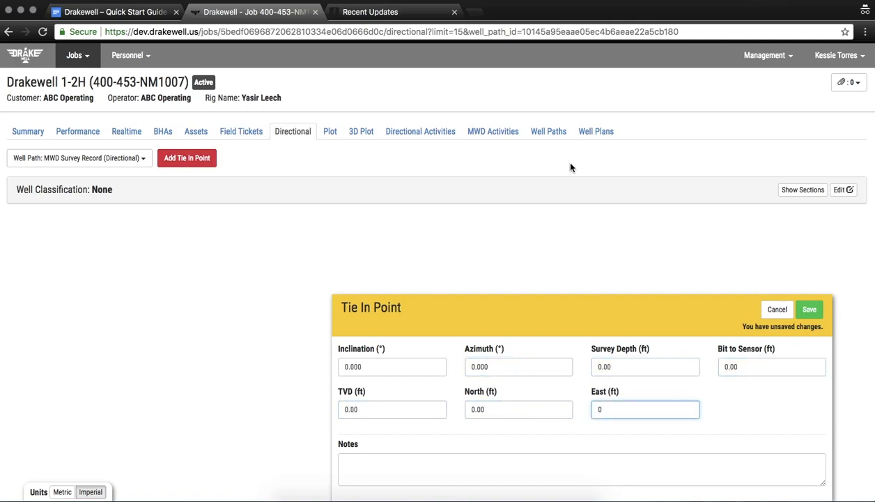
left_click(808, 309)
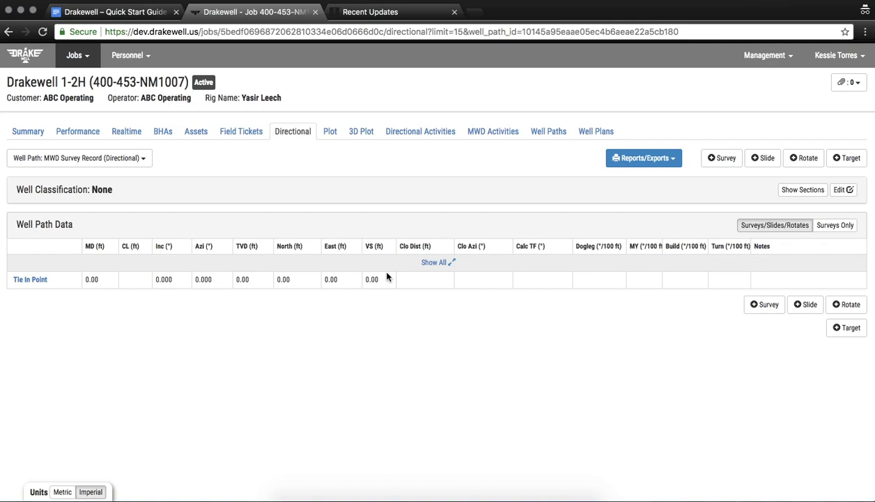
Create a survey with the suggested dates and times, sensor depth 0 ft, inclination 0°, azimuth 7° and MWD activity, and try to save it.
left_click(764, 305)
key("Tab")
key("Tab")
key("Tab")
key("Tab")
key("Tab")
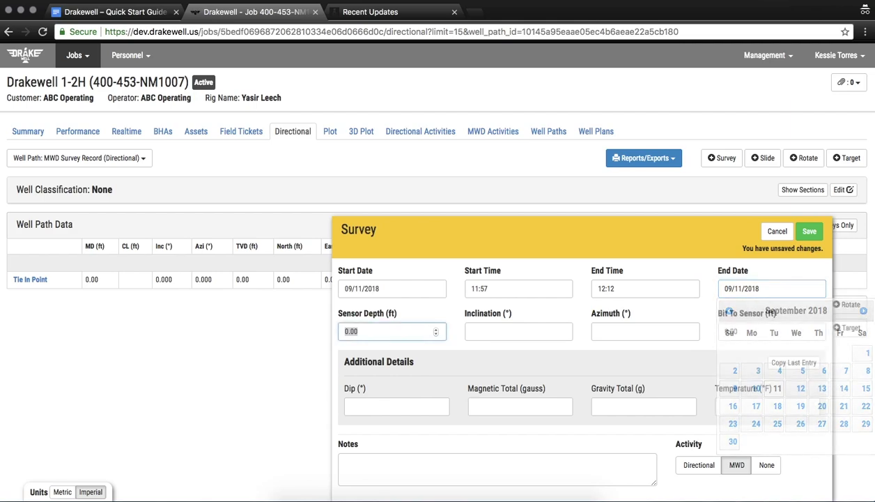
type("0")
key("Tab")
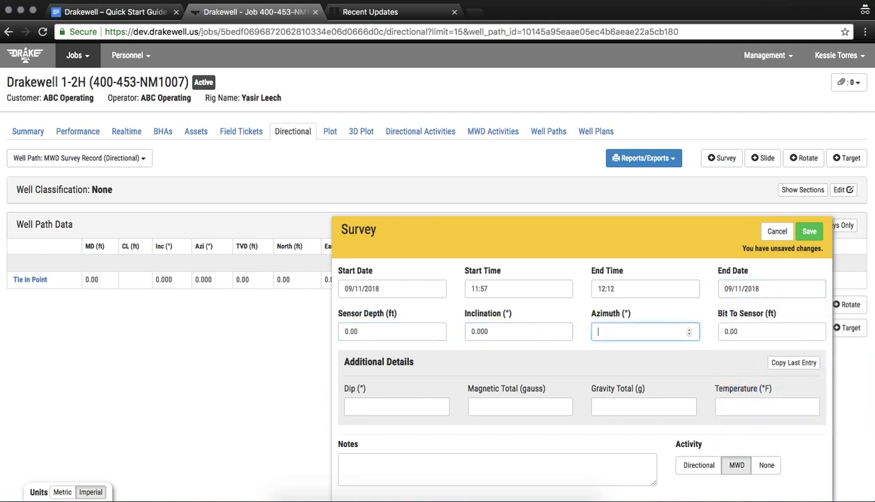
key("Tab")
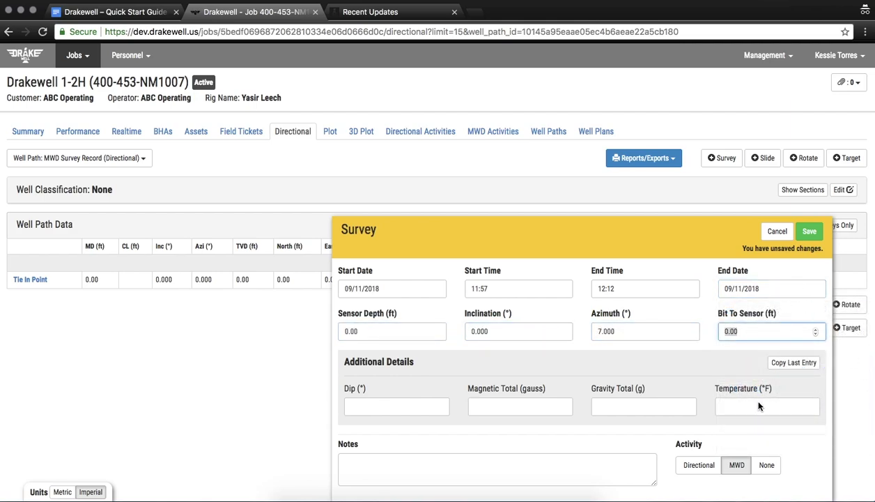
left_click(737, 466)
left_click(809, 230)
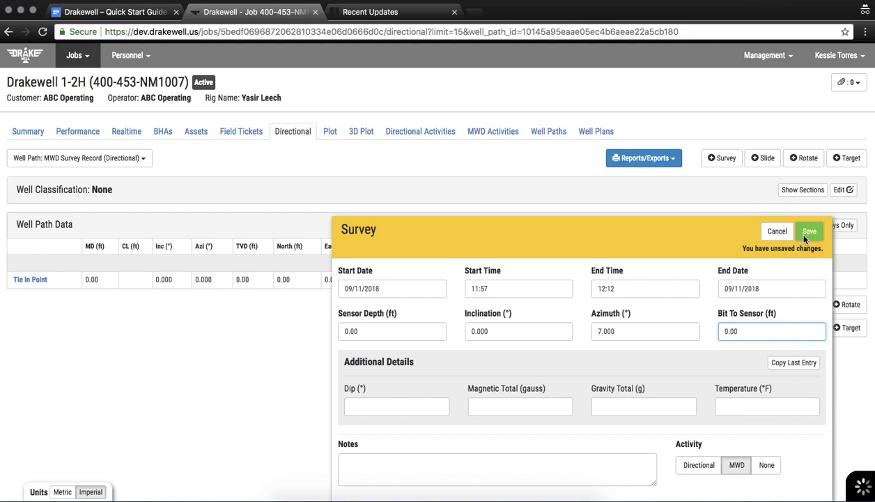
Set the survey's sensor depth to 53 ft and save the survey.
double_click(377, 307)
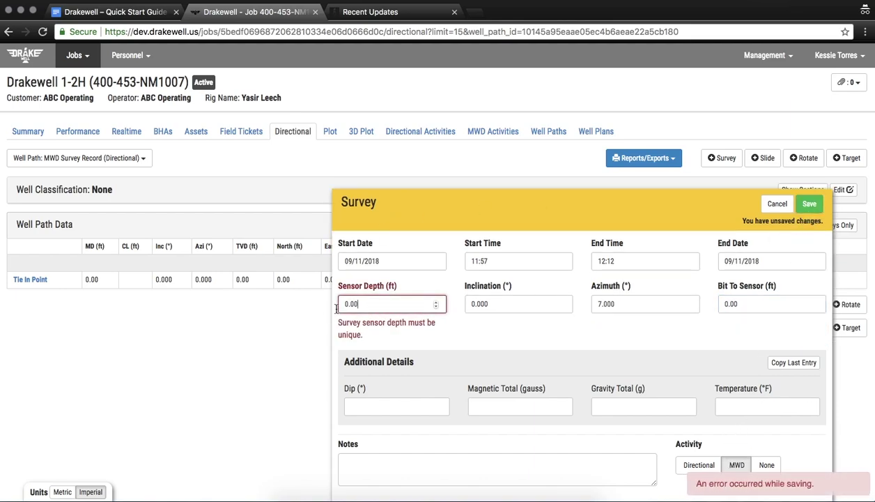
type("53")
left_click(809, 203)
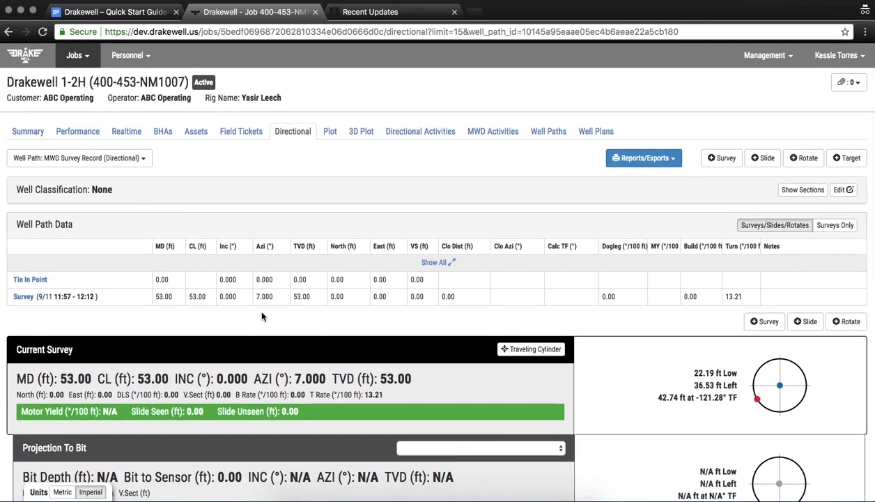
Switch back to the 1-2H As-Drilled well path and open the job's directional activities.
left_click(142, 161)
left_click(112, 174)
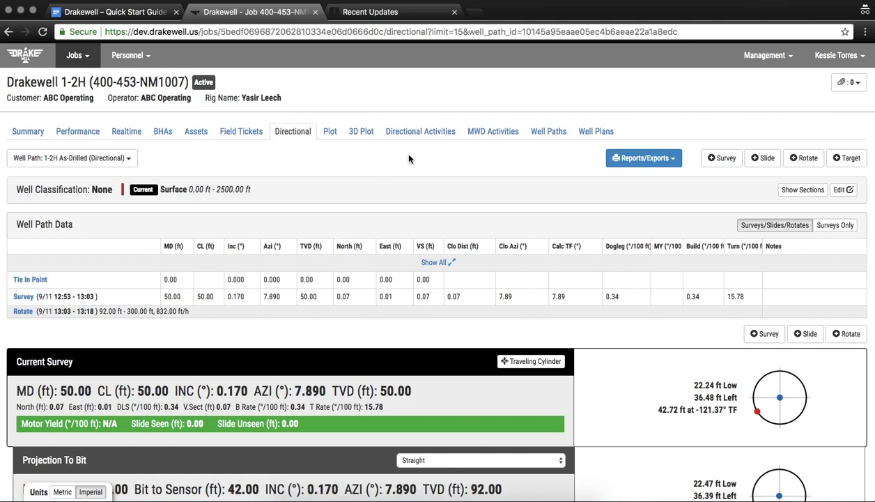
left_click(423, 135)
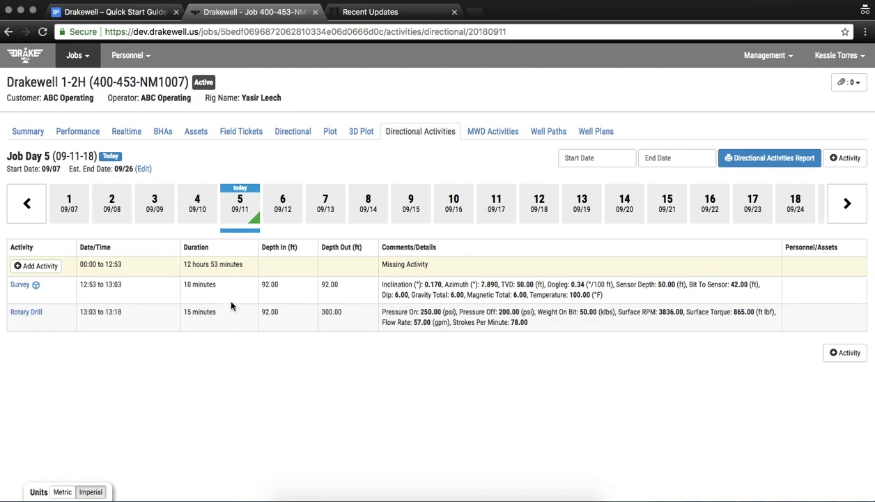
Fill the missing 00:00 to 12:53 period on job day 5 with a Rig Repair activity and save it.
left_click(37, 266)
left_click(353, 381)
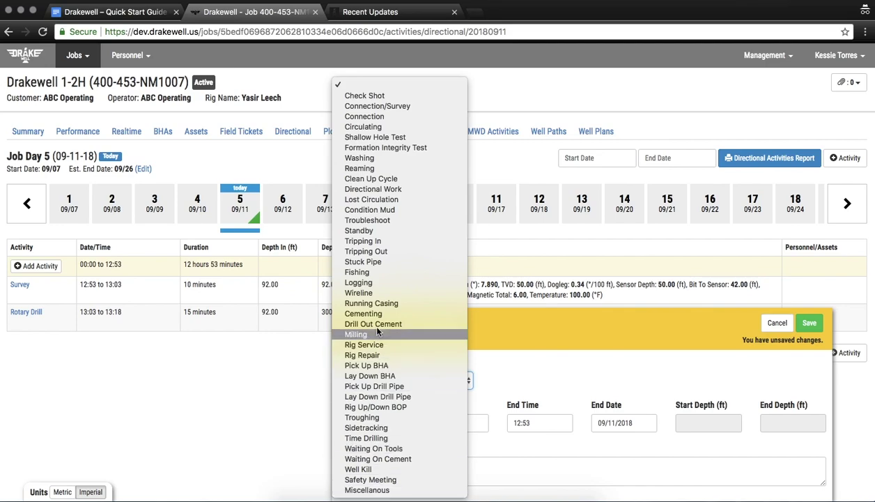
left_click(376, 356)
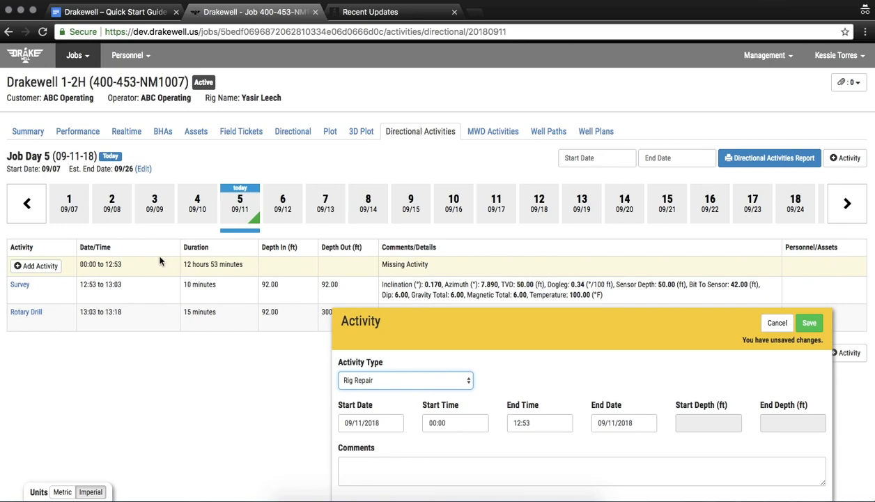
left_click(818, 324)
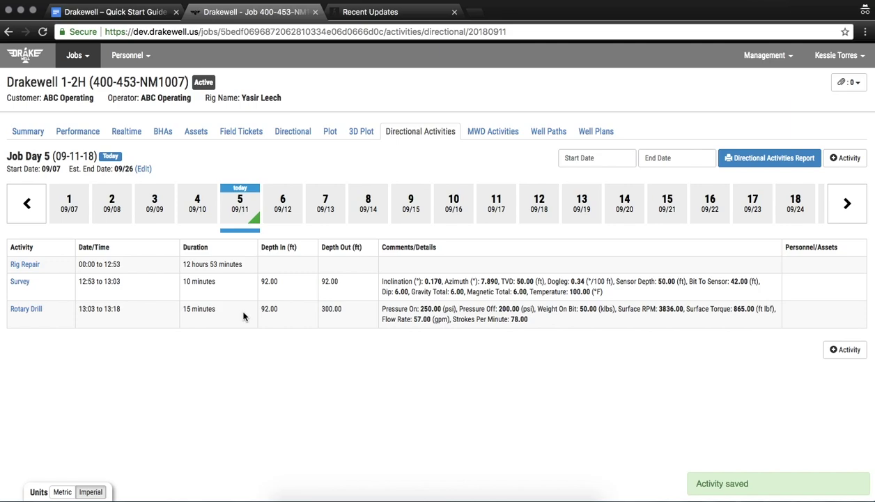
Check the job's MWD activities, and open the directional data of the other active job, ABC Operating - Drakewell.
left_click(491, 141)
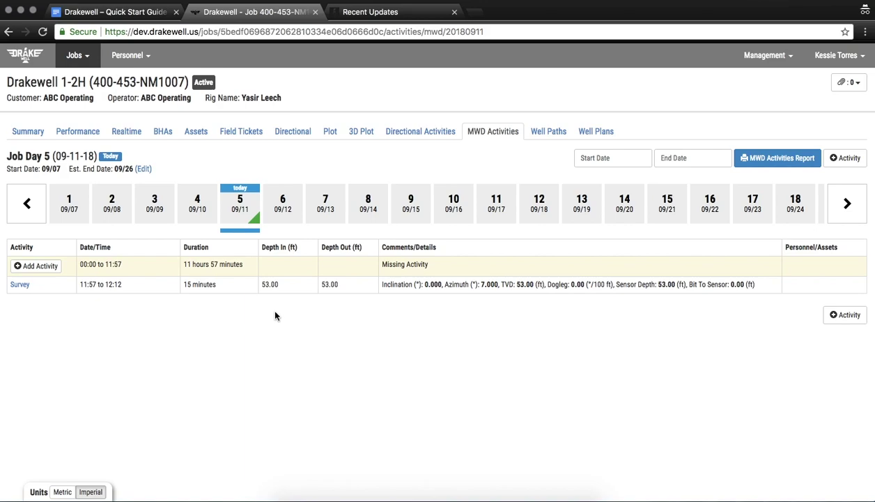
left_click(287, 135)
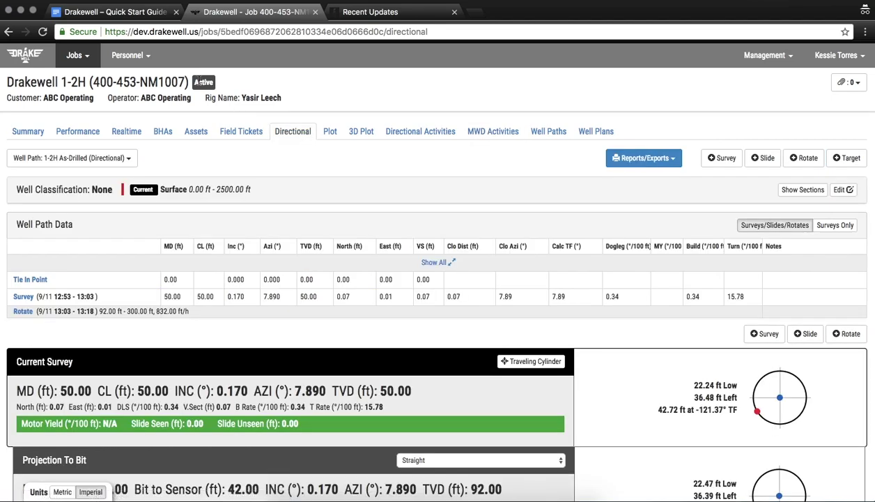
left_click(82, 66)
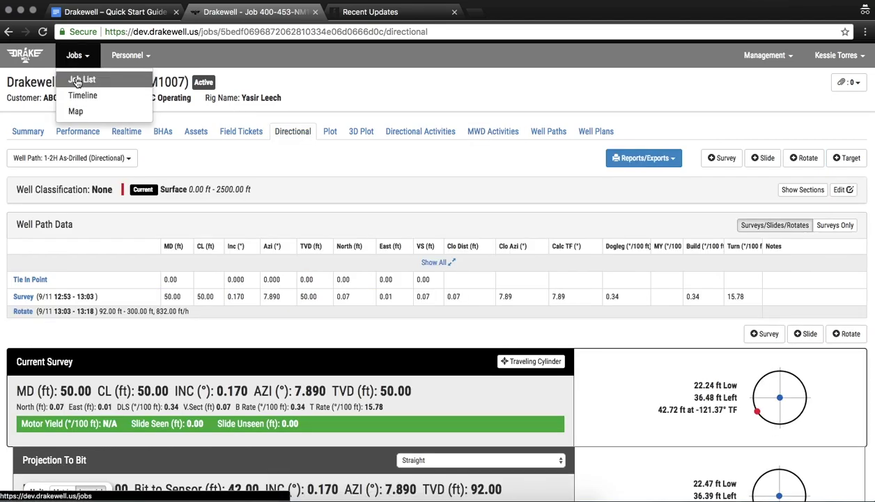
left_click(78, 78)
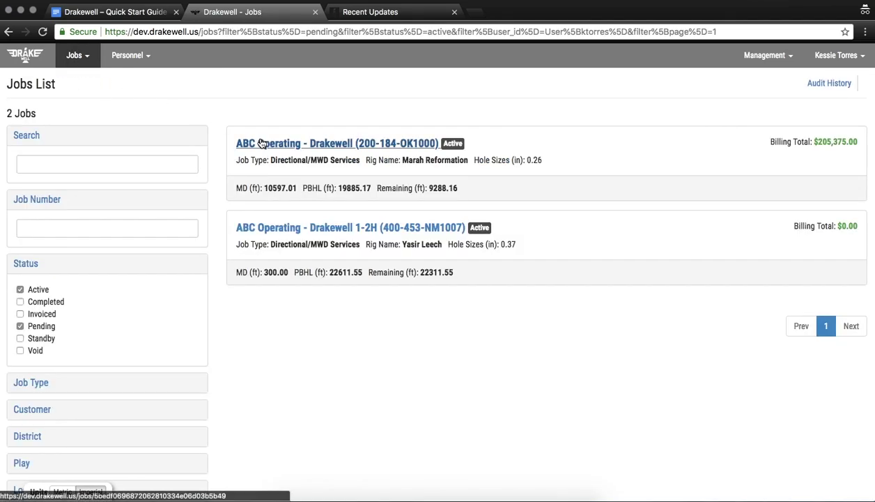
left_click(259, 143)
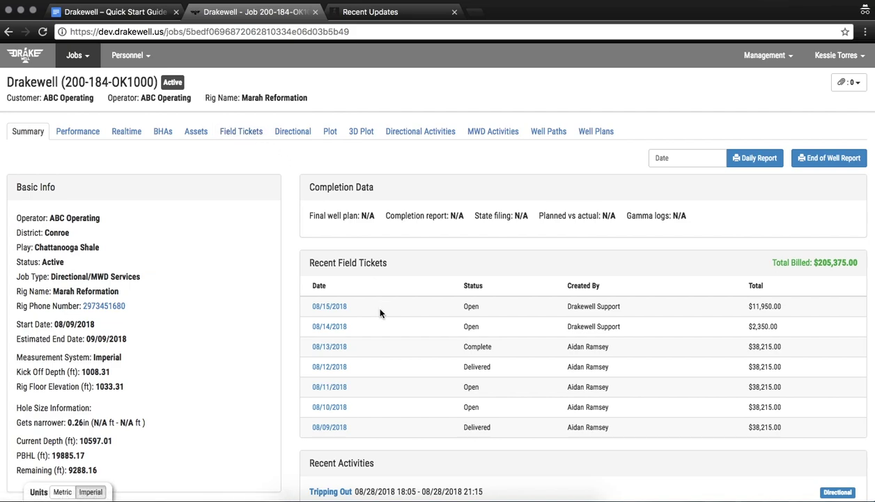
left_click(291, 135)
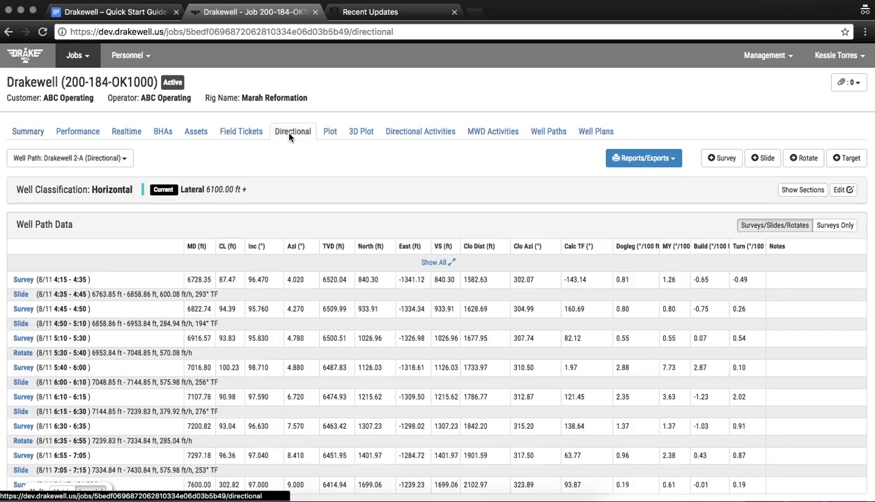
Export the Drakewell 2-A surveys as CSV, save the file as surveys (5) on the Desktop, and open it in Excel.
scroll(284, 319, "down", 3)
scroll(284, 317, "up", 2)
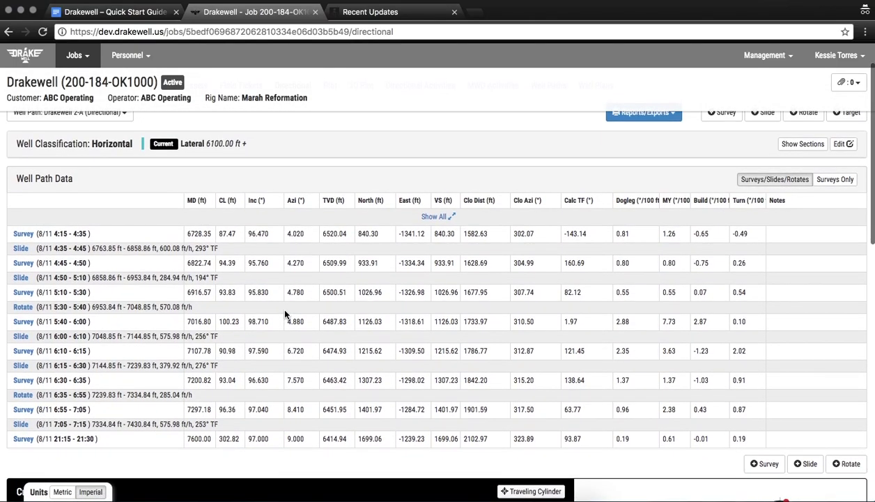
scroll(284, 315, "up", 1)
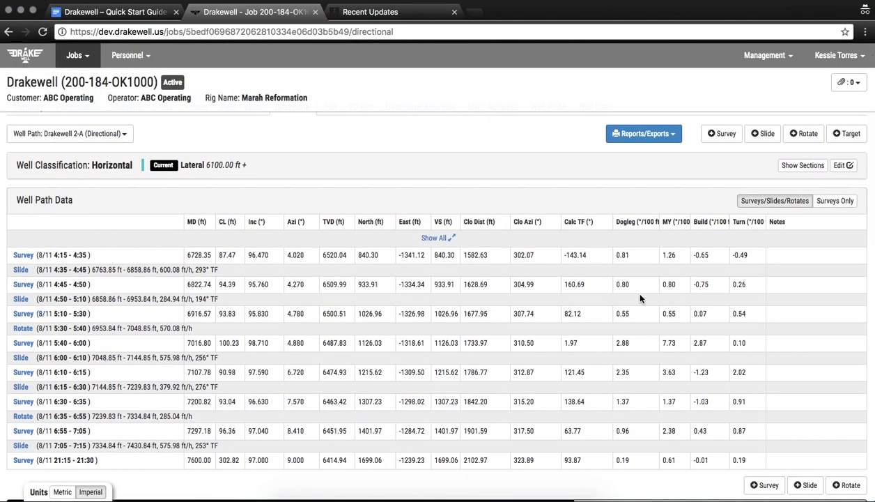
left_click(672, 140)
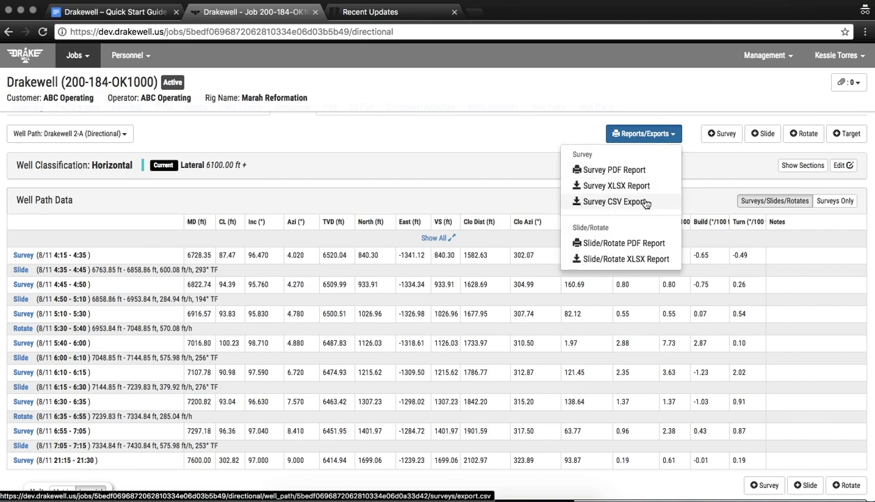
left_click(609, 202)
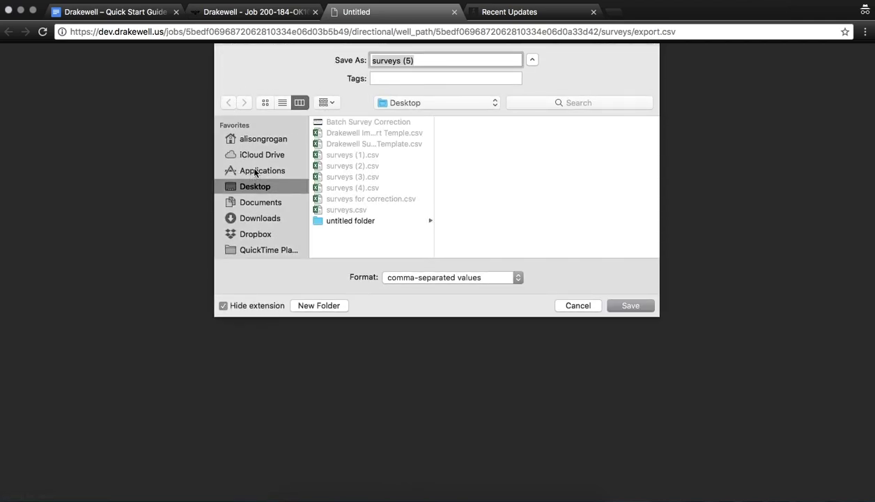
left_click(613, 303)
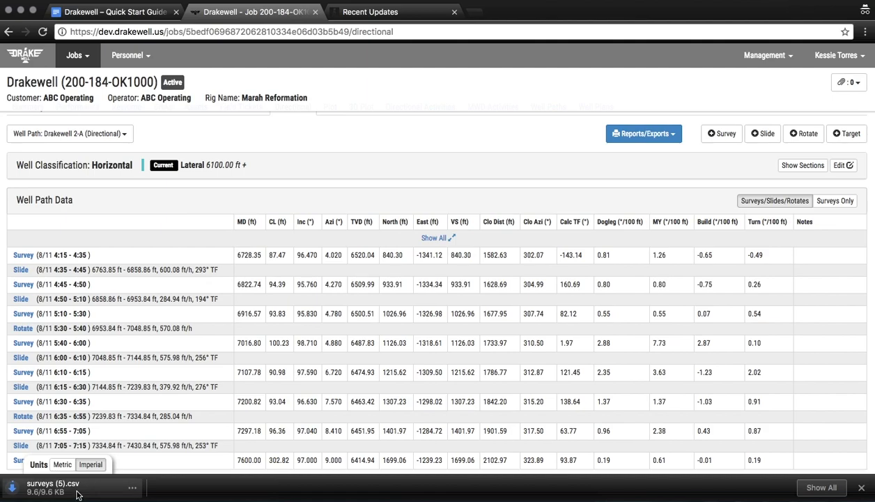
left_click(62, 486)
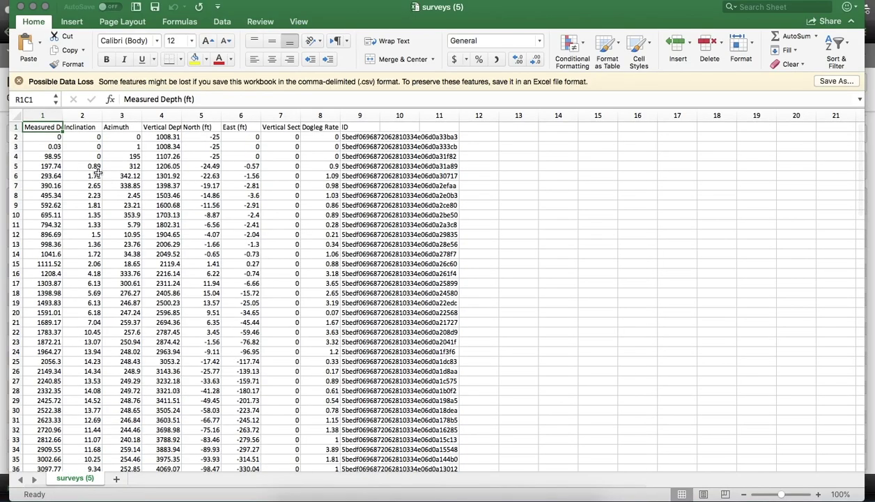
Set the inclination to 0.7 and the azimuth to 8 for the survey in row 3.
left_click(91, 145)
type("0.7")
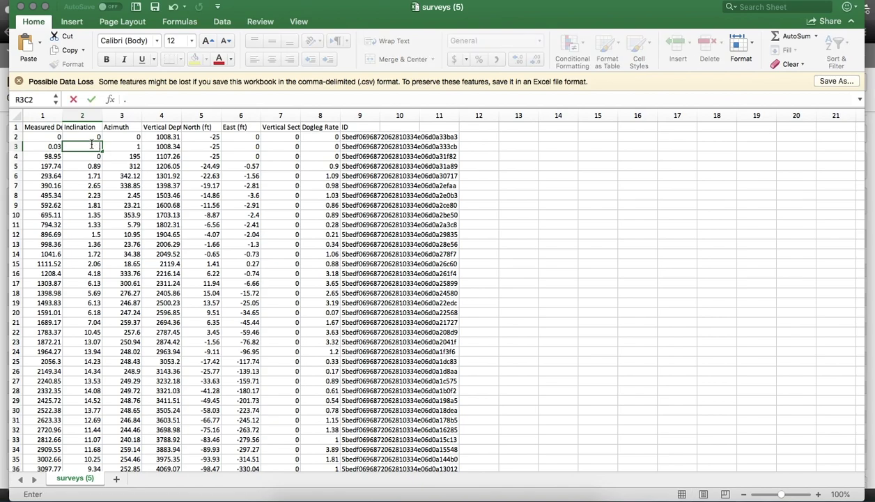
key("Tab")
type("8")
key("Tab")
Set the inclination to 90 and the azimuth to 350 for the survey in row 107.
scroll(129, 226, "down", 1)
scroll(124, 305, "down", 20)
scroll(126, 309, "down", 5)
left_click(91, 305)
type("90")
key("Tab")
type("9")
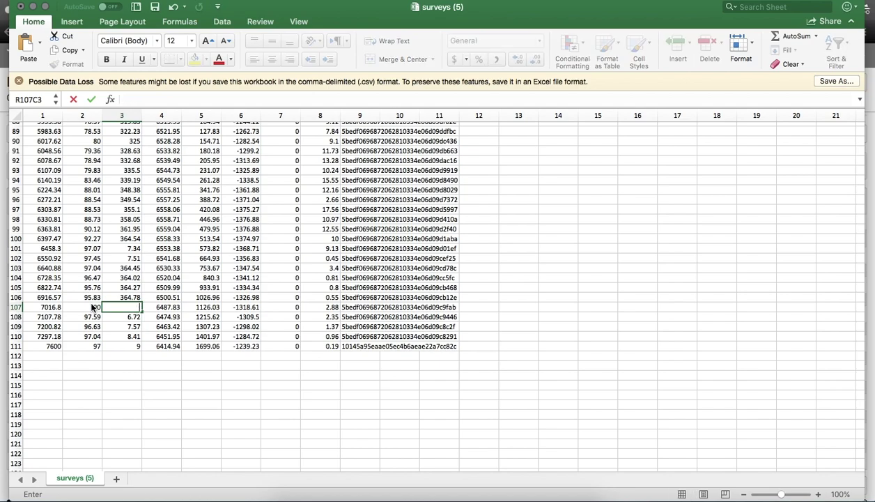
type("350")
key("Return")
Set the inclination to 90 for the surveys in rows 108 through 111.
type("90")
key("Return")
type("90")
key("Return")
type("90")
key("Return")
type("90")
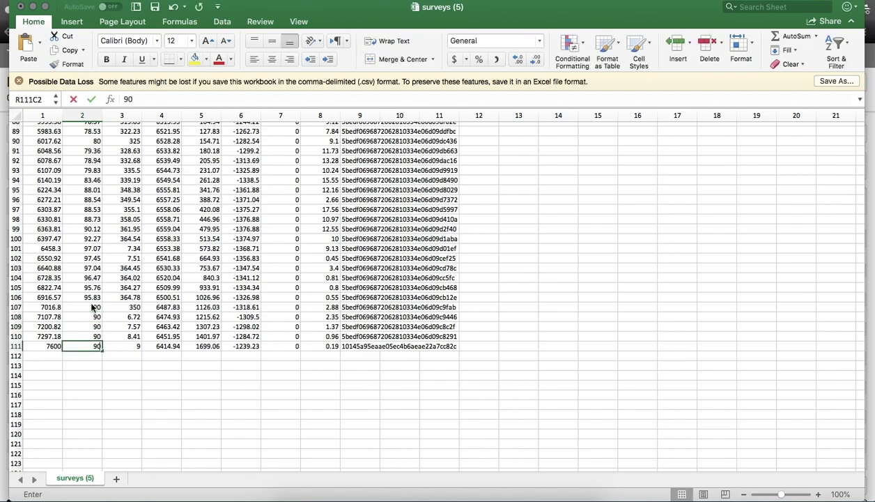
Save the edited surveys (5) CSV file and close it, returning to the job's directional data in the browser.
left_click(120, 306)
key("Down")
key("Down")
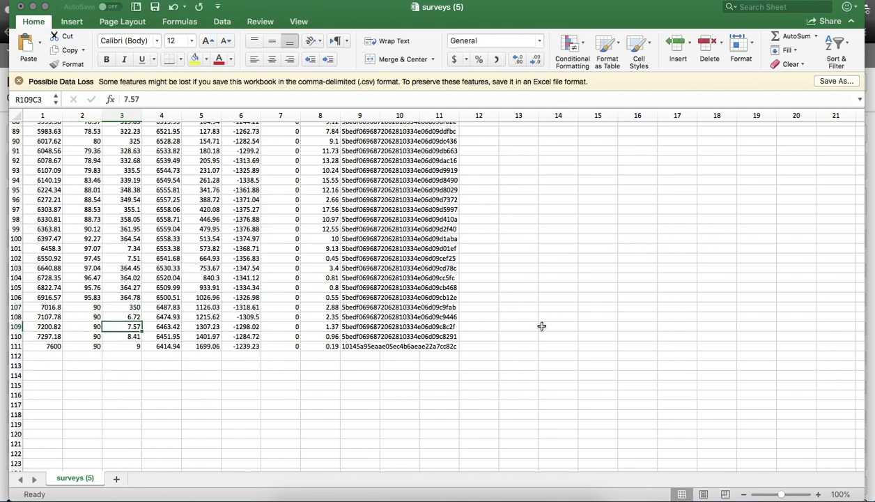
left_click(156, 8)
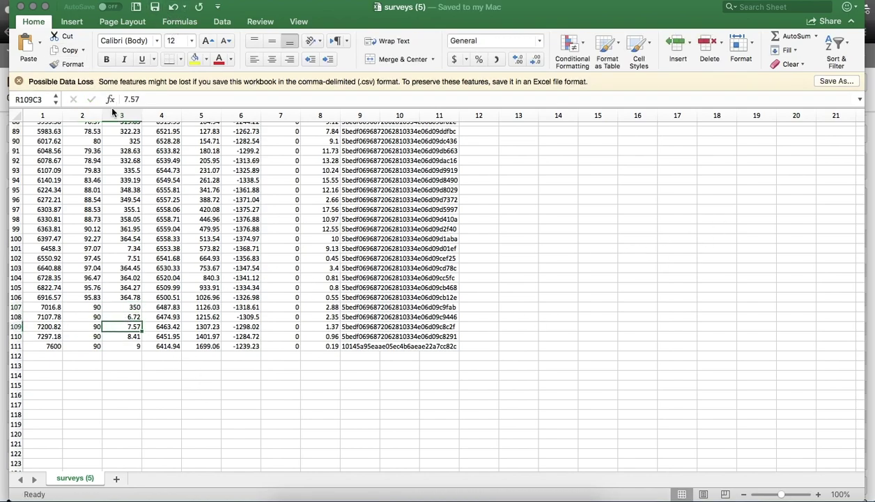
left_click(21, 7)
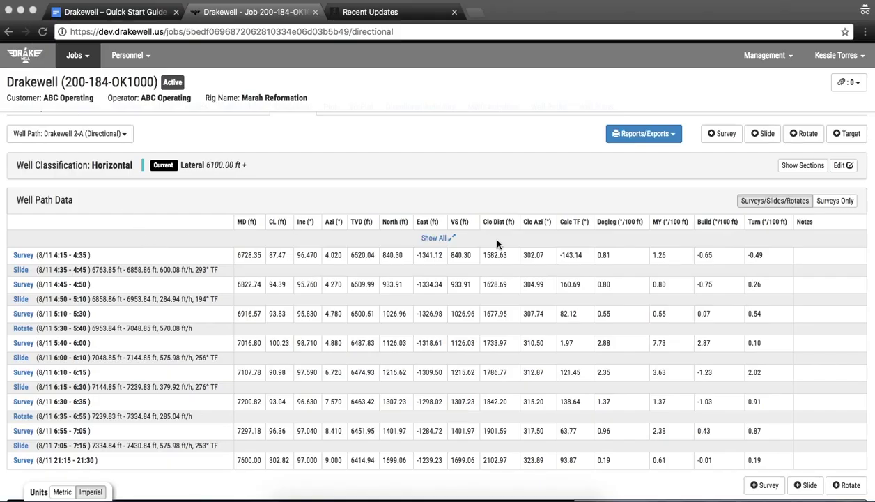
Edit the Drakewell 2-A well path and choose surveys (5).csv from the Desktop as its survey upload.
scroll(498, 243, "up", 1)
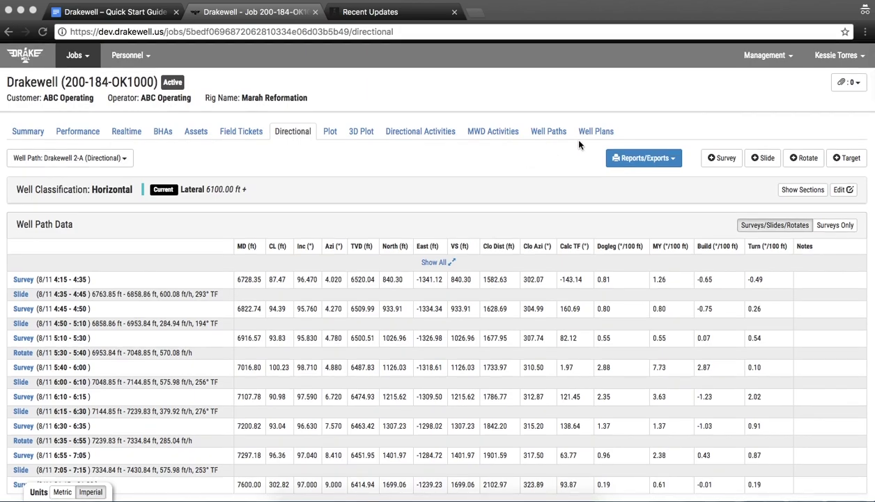
left_click(552, 137)
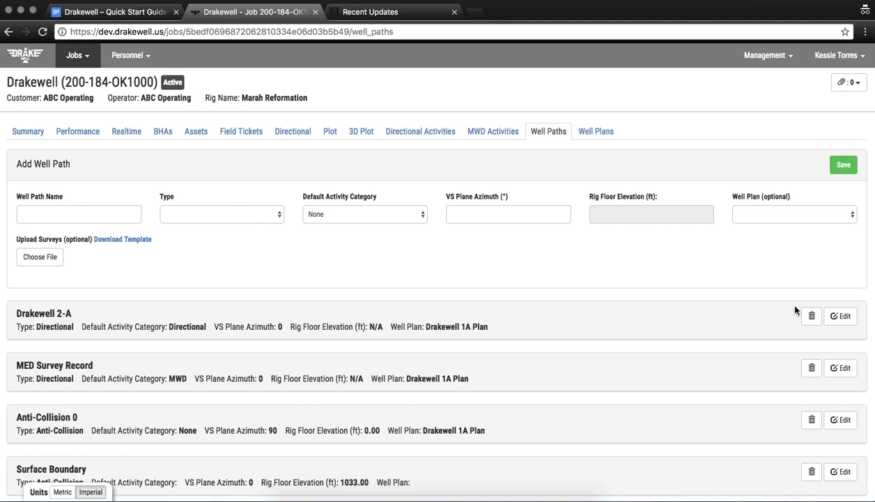
left_click(841, 316)
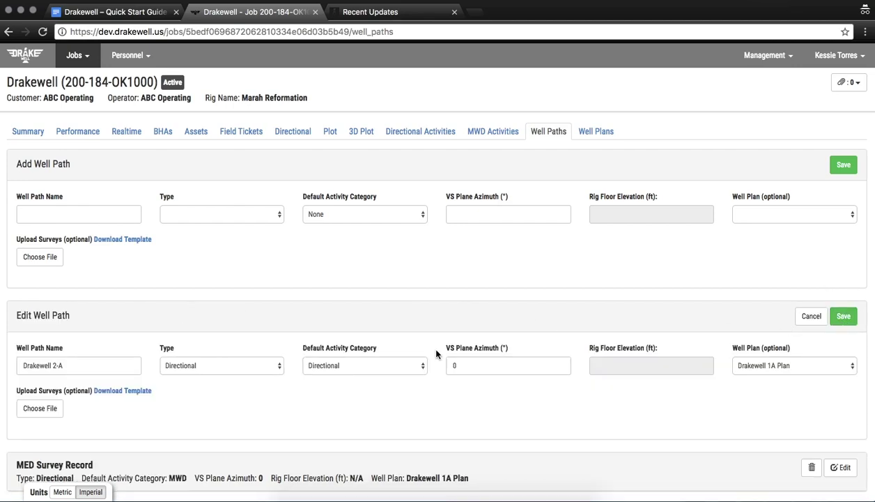
left_click(48, 416)
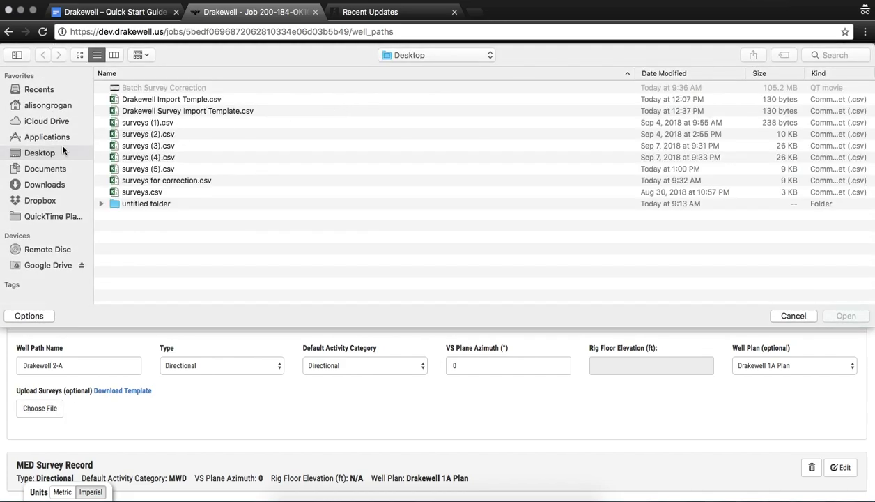
left_click(170, 170)
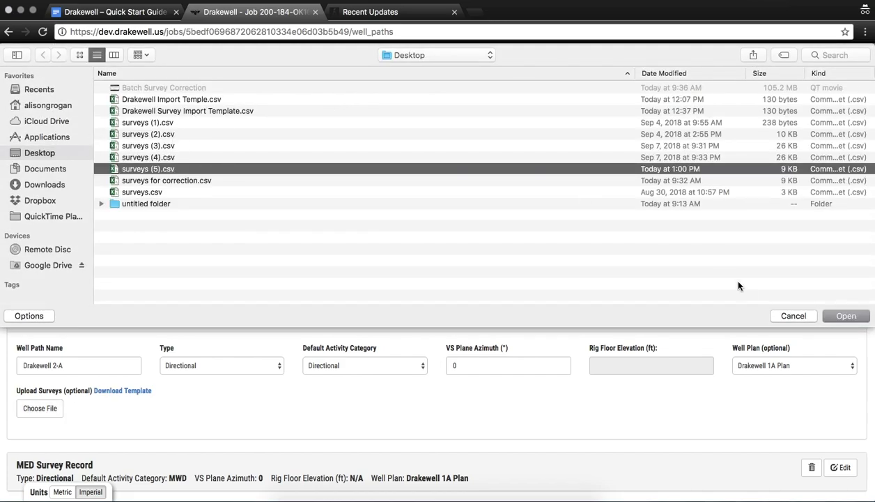
left_click(845, 315)
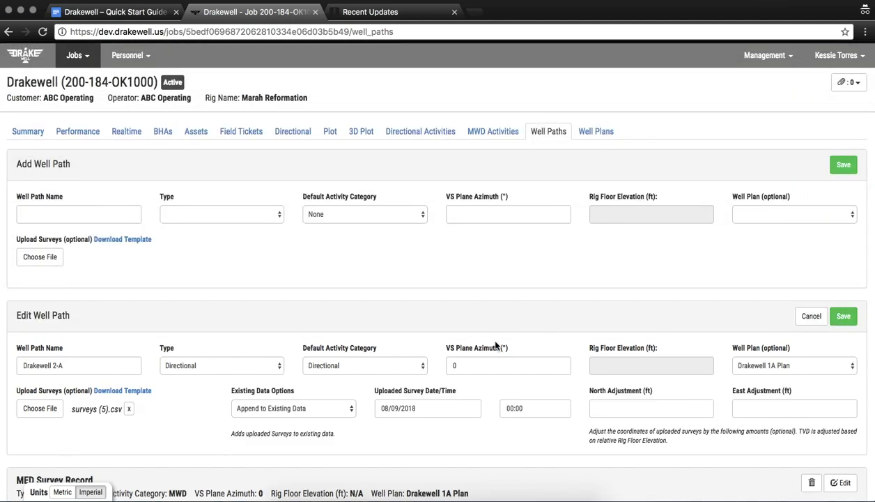
Set the existing data option to Update Existing Surveys and save the Drakewell 2-A well path.
left_click(337, 409)
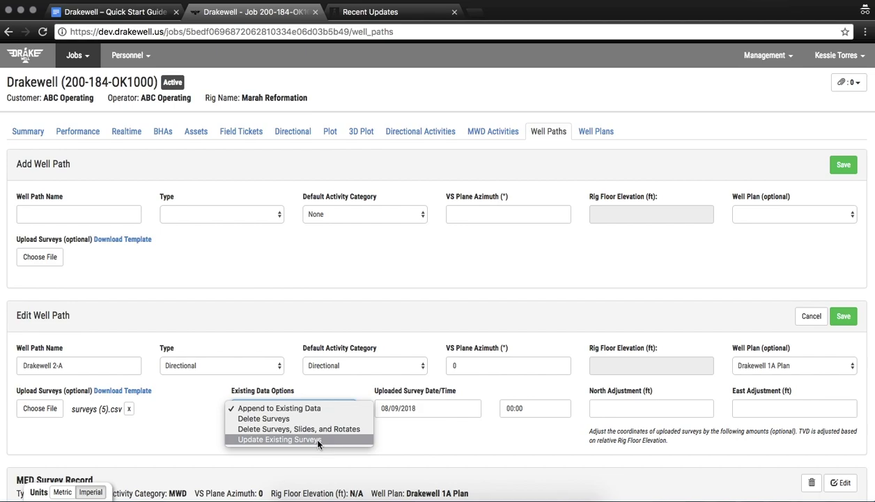
left_click(318, 442)
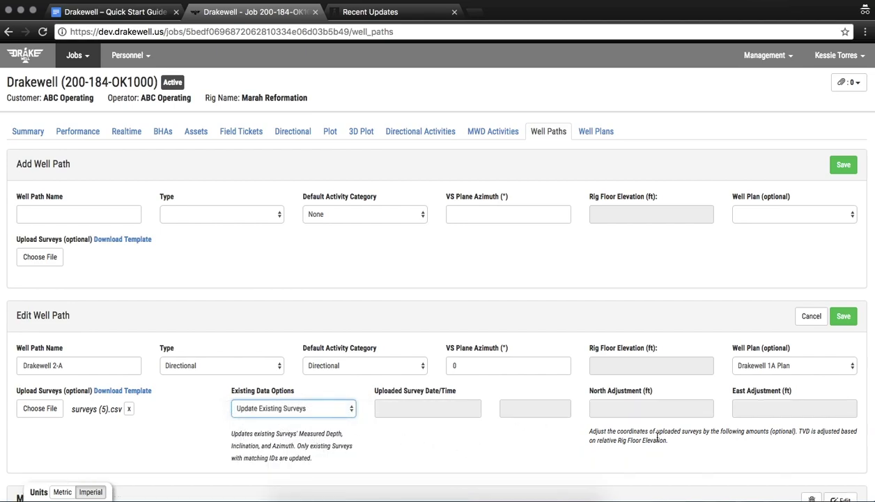
left_click(838, 319)
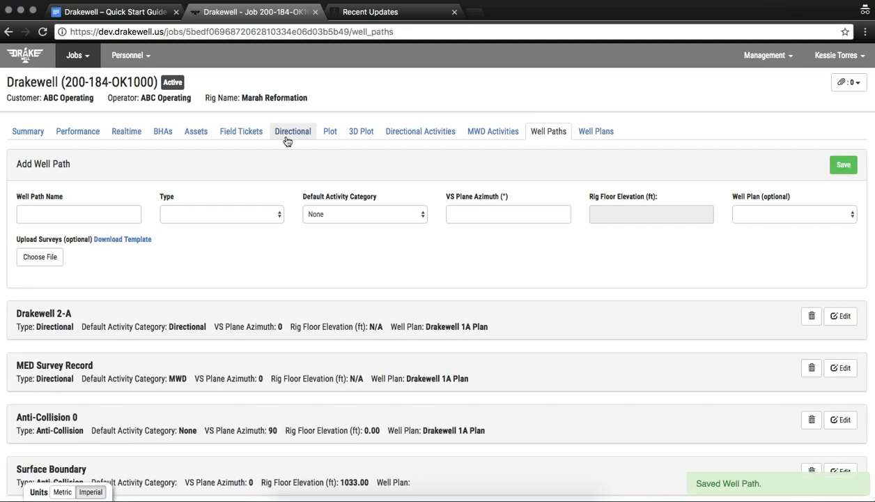
Review the job's directional data, checking the updated surveys, the current survey and the projection to bit.
left_click(286, 140)
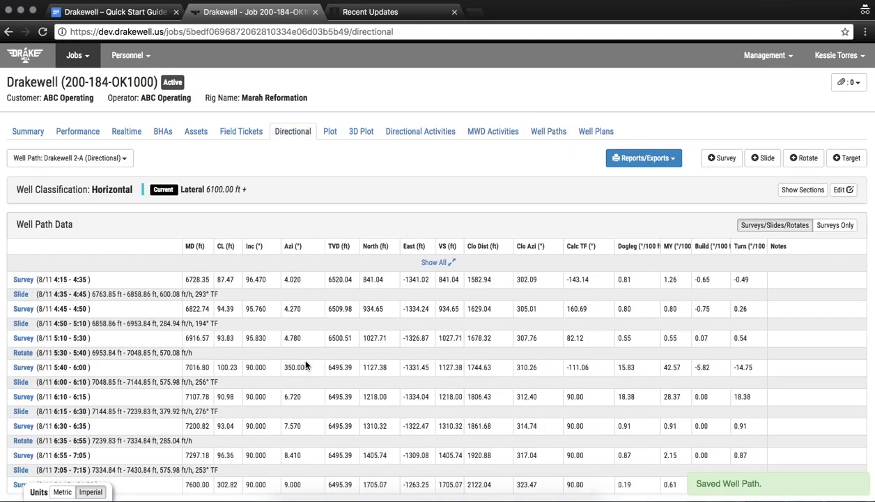
scroll(305, 364, "down", 3)
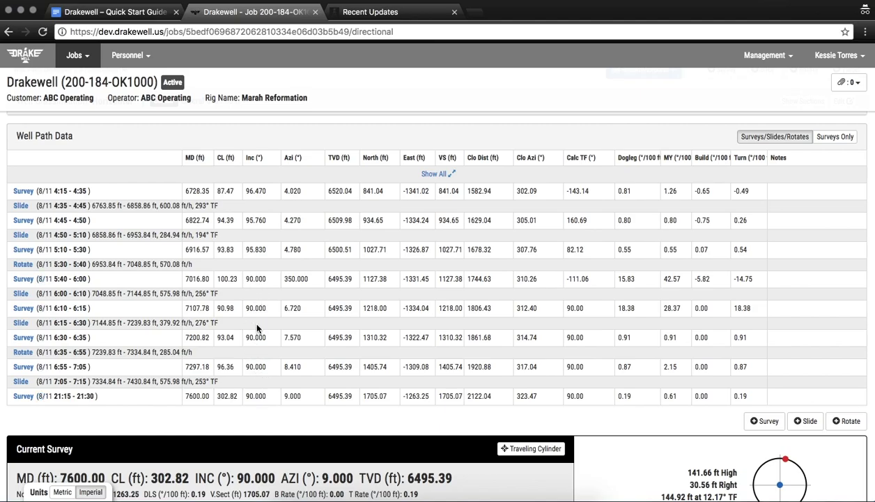
scroll(262, 289, "up", 3)
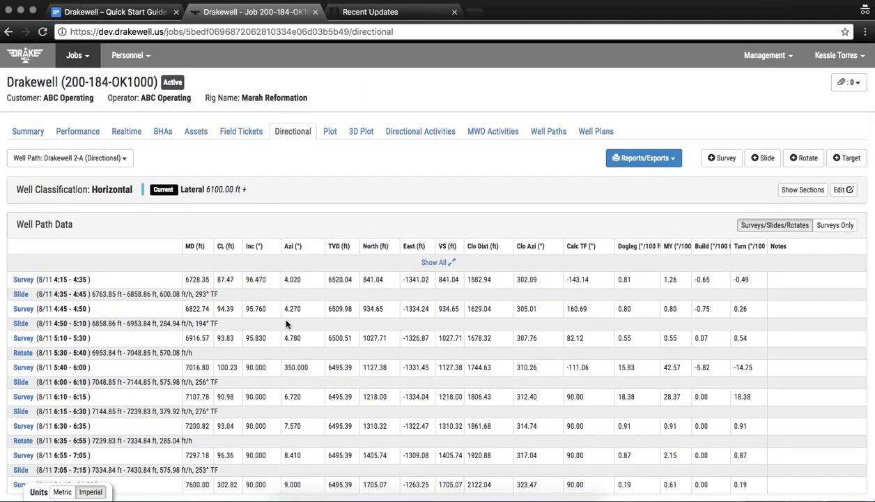
scroll(286, 324, "down", 8)
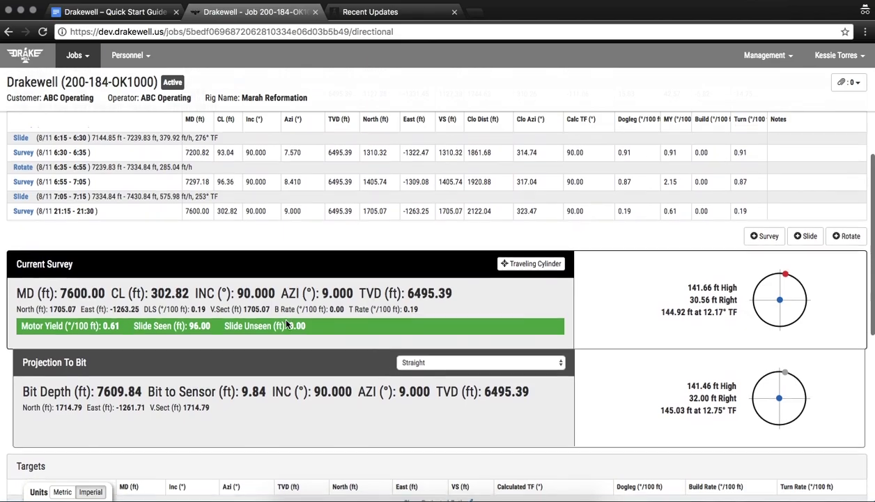
scroll(286, 324, "up", 8)
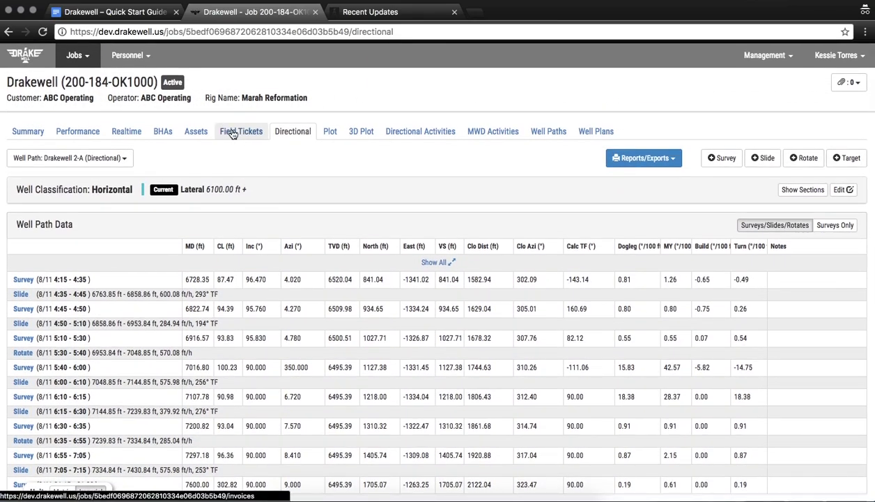
Open the job's field tickets, view day 7 and go to the day 8 (08/16) ticket.
left_click(232, 133)
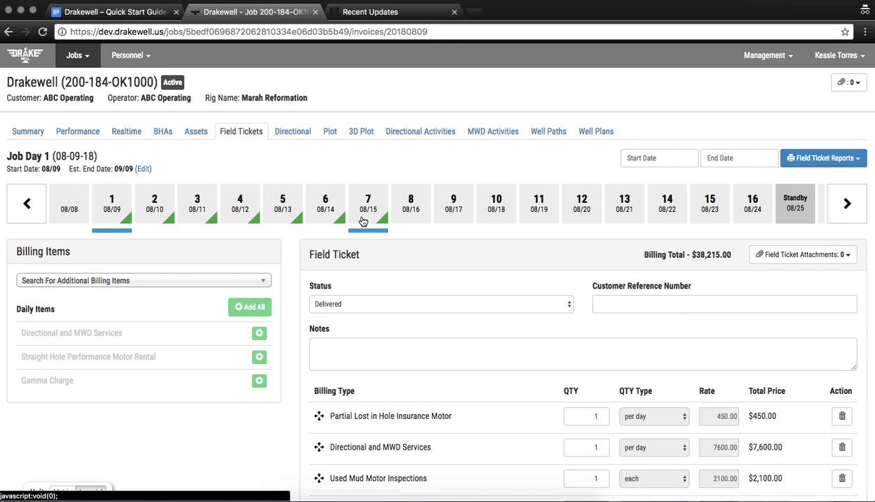
left_click(363, 221)
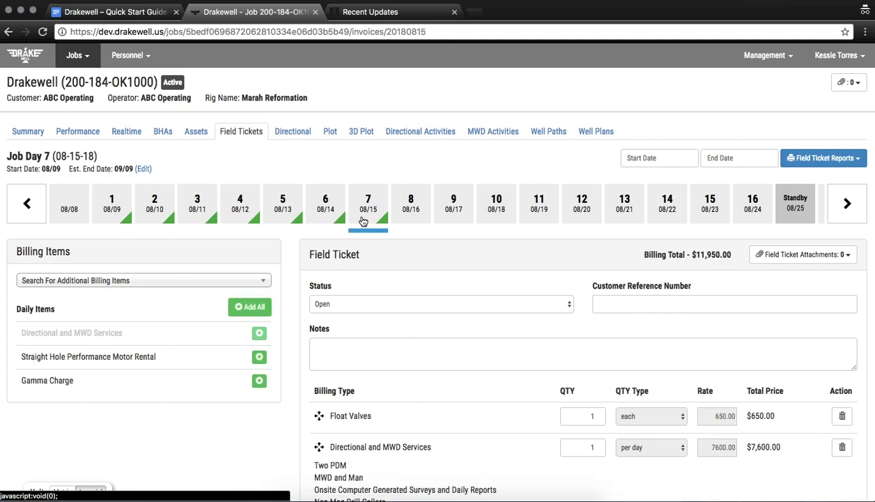
left_click(405, 209)
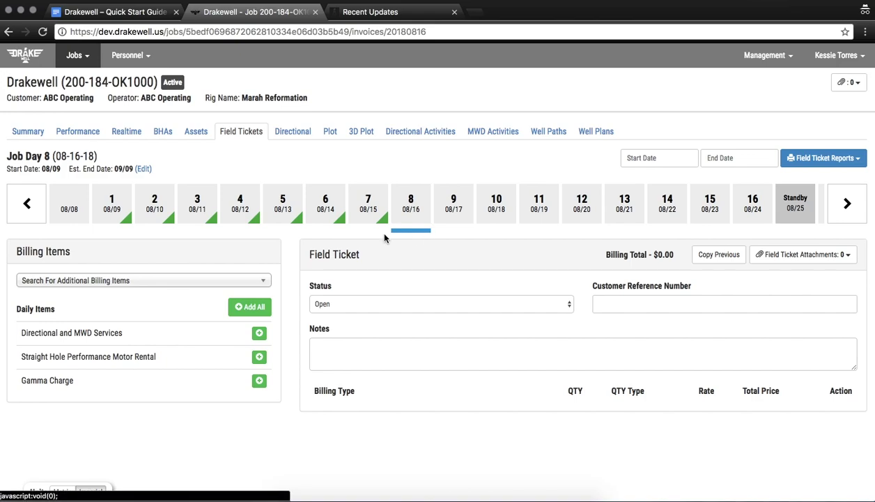
left_click(255, 311)
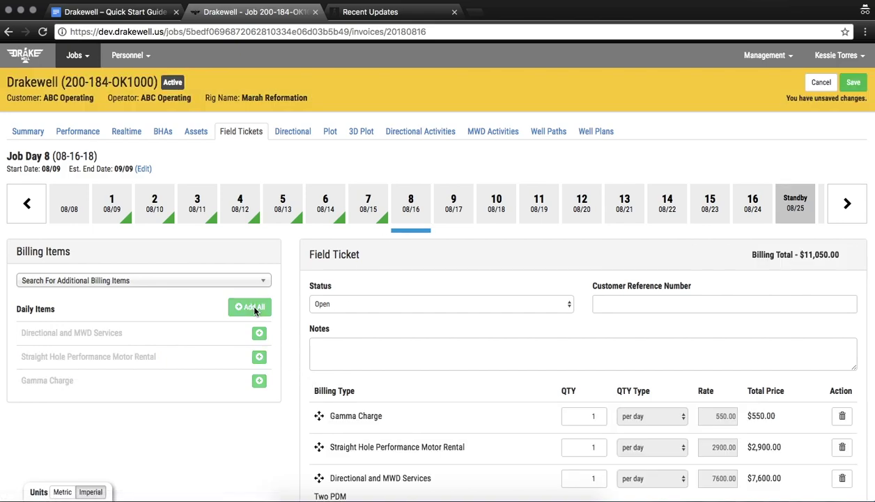
scroll(390, 425, "down", 3)
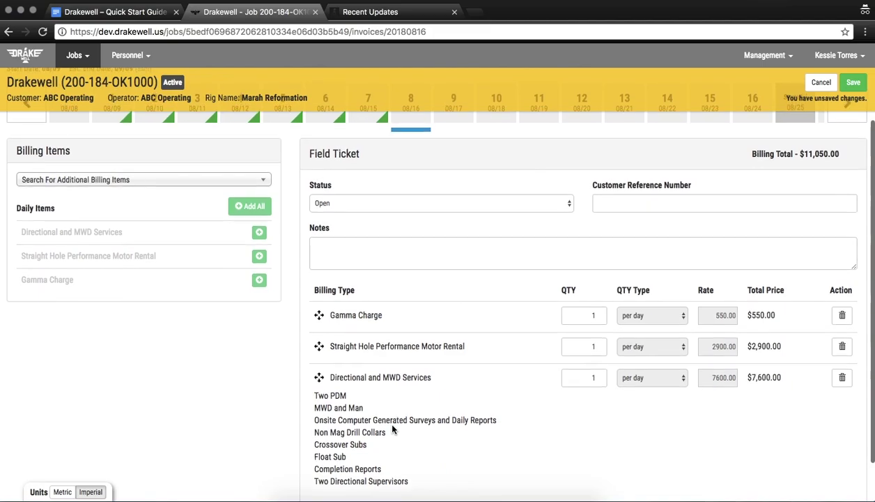
scroll(418, 391, "up", 3)
left_click(820, 83)
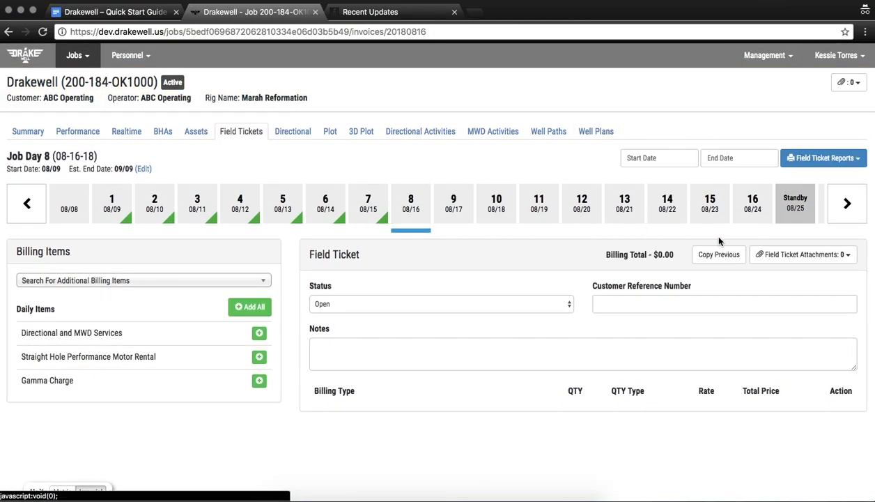
Copy the previous field ticket's billing items into day 8 and move Directional and MWD Services above Float Valves.
left_click(715, 259)
scroll(532, 338, "down", 3)
left_click_drag(519, 352, 459, 305)
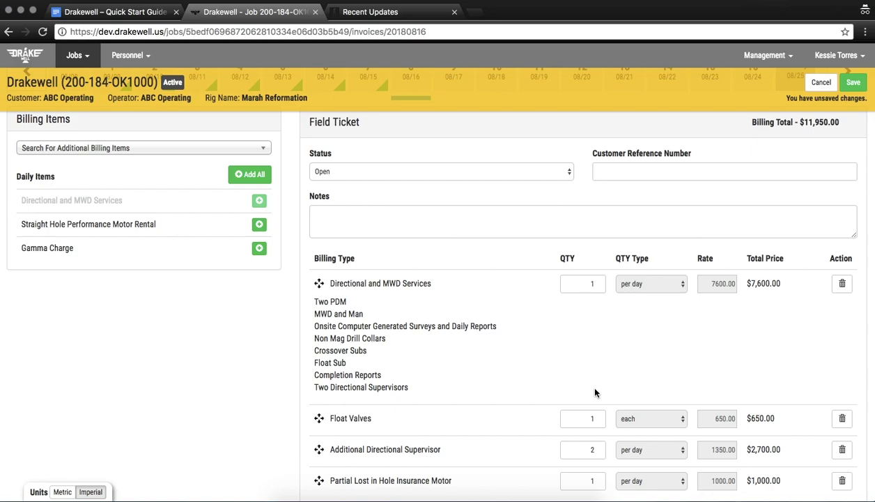
Set the Float Valves quantity to 3 and save the day 8 field ticket.
left_click(598, 415)
left_click(598, 416)
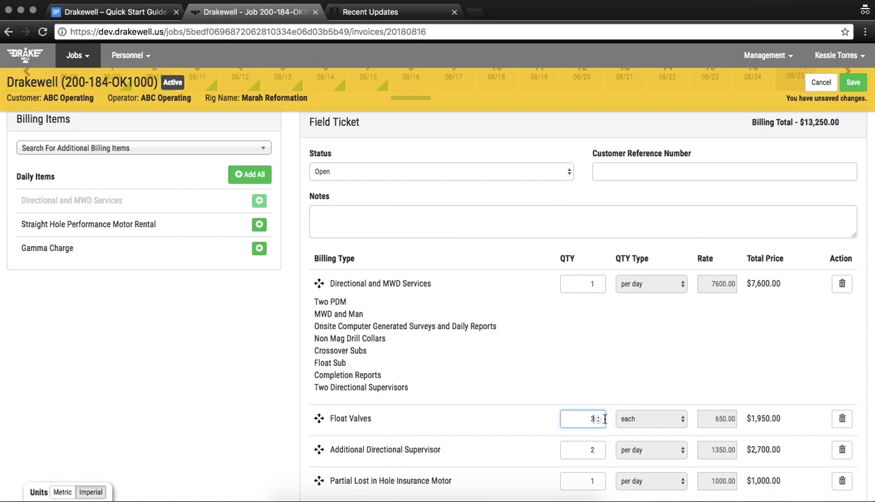
left_click(851, 83)
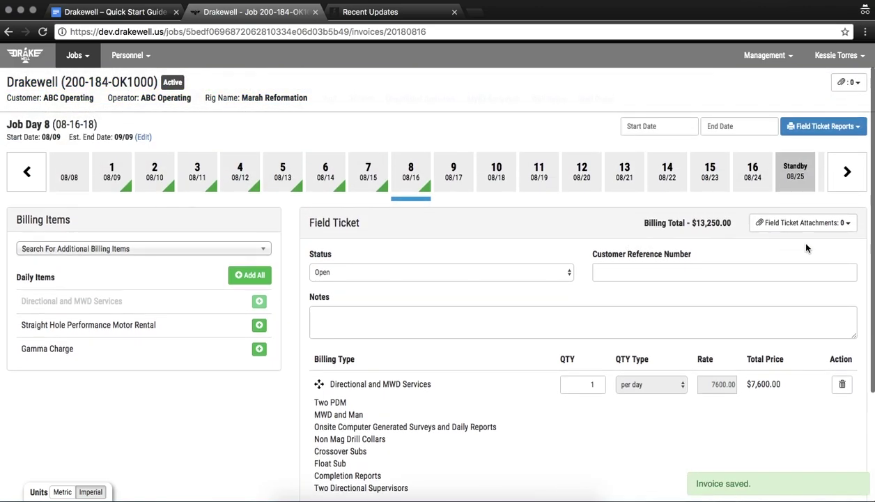
Check the file attachment options of the day 8 field ticket without adding a file.
left_click(847, 223)
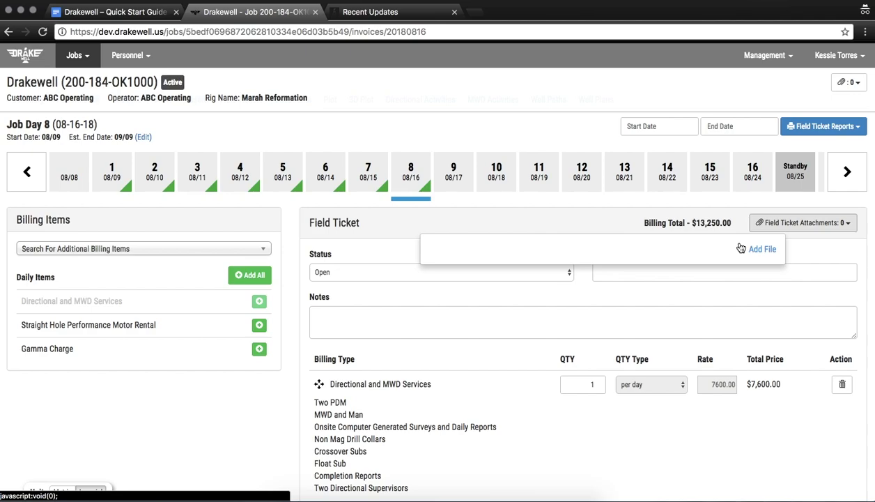
left_click(581, 222)
scroll(581, 222, "up", 1)
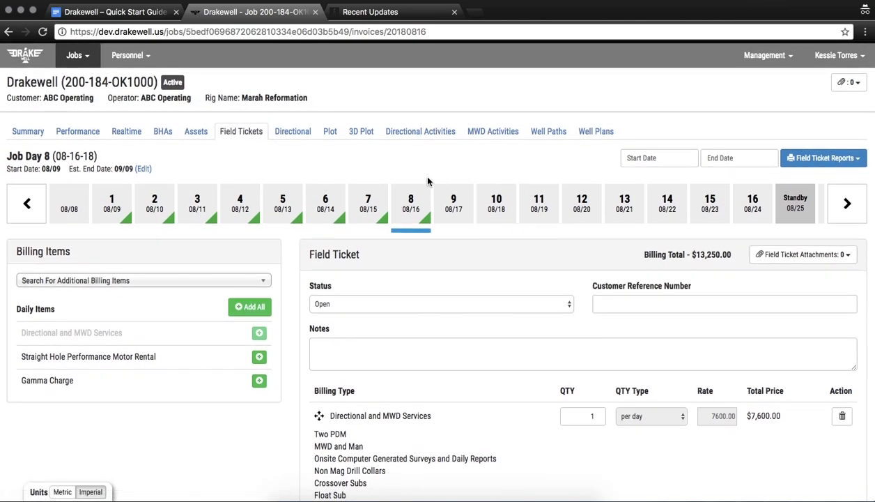
Look through the directional activities for job days 8, 7, 4, 2 and 1.
left_click(408, 134)
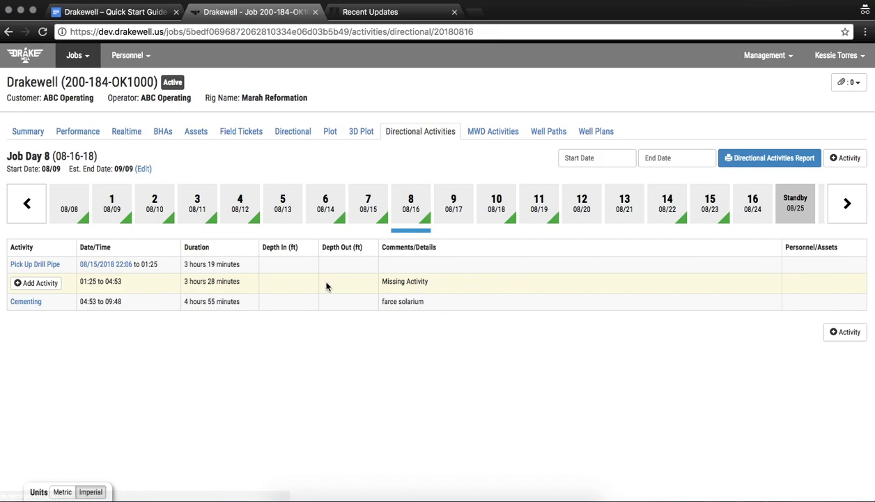
left_click(377, 223)
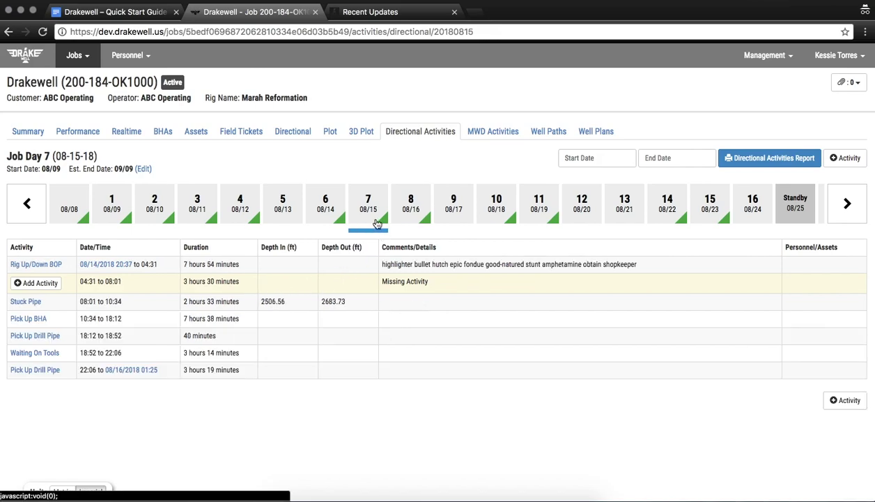
left_click(236, 220)
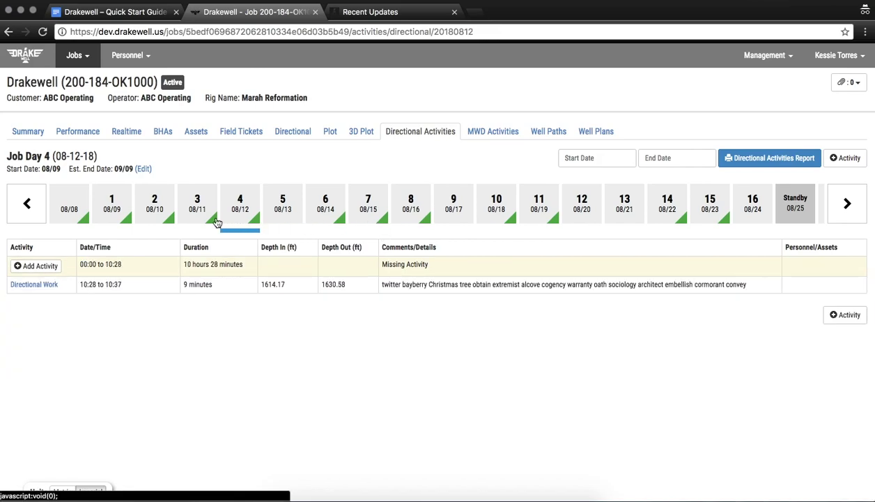
left_click(153, 218)
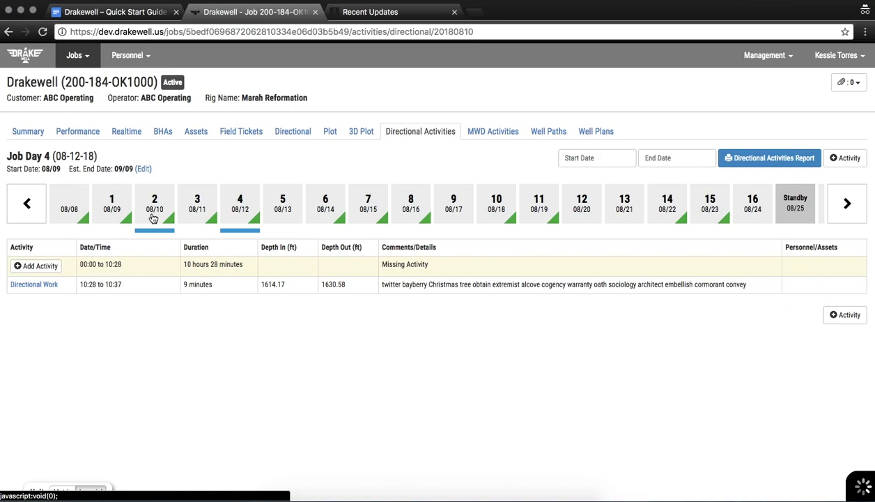
left_click(113, 209)
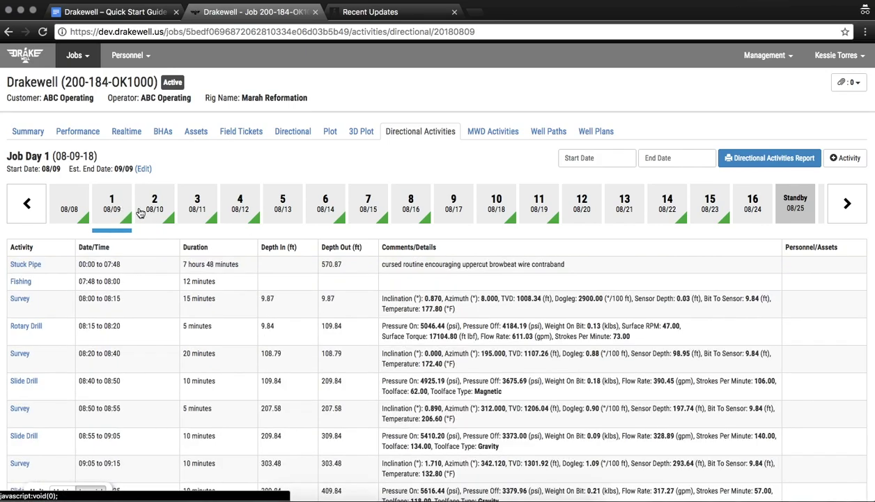
Start a Check Shot activity in the missing time slot of job day 7 and set its end time to 08:05.
left_click(368, 205)
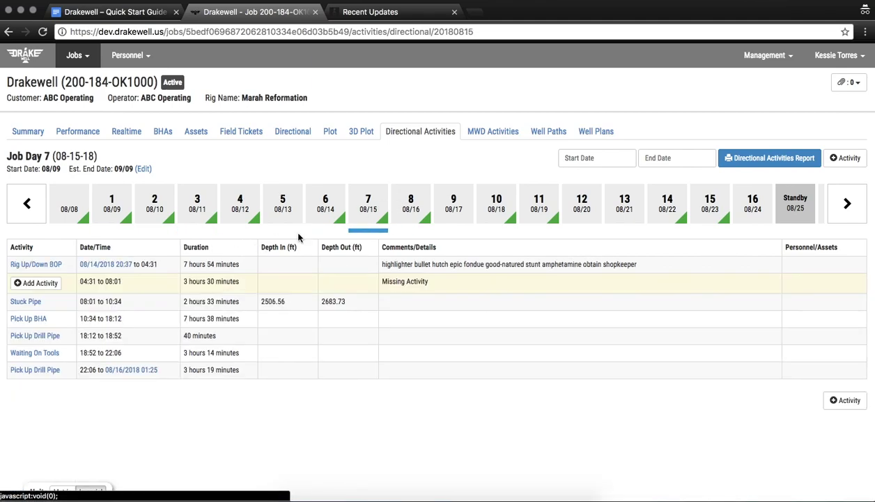
left_click(42, 285)
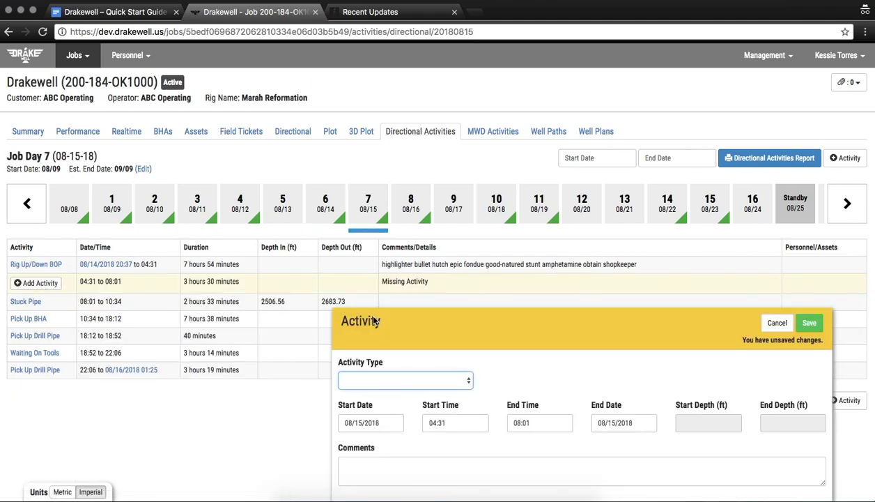
left_click(433, 381)
key("Escape")
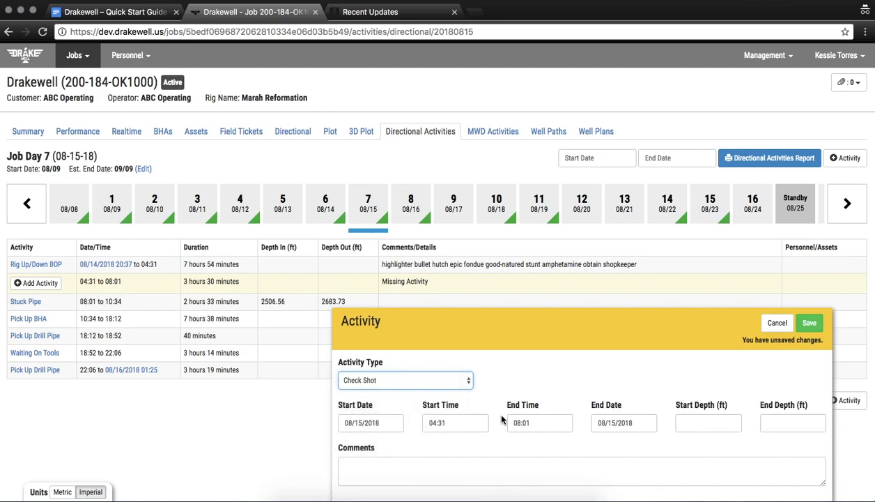
left_click(544, 422)
left_click(547, 362)
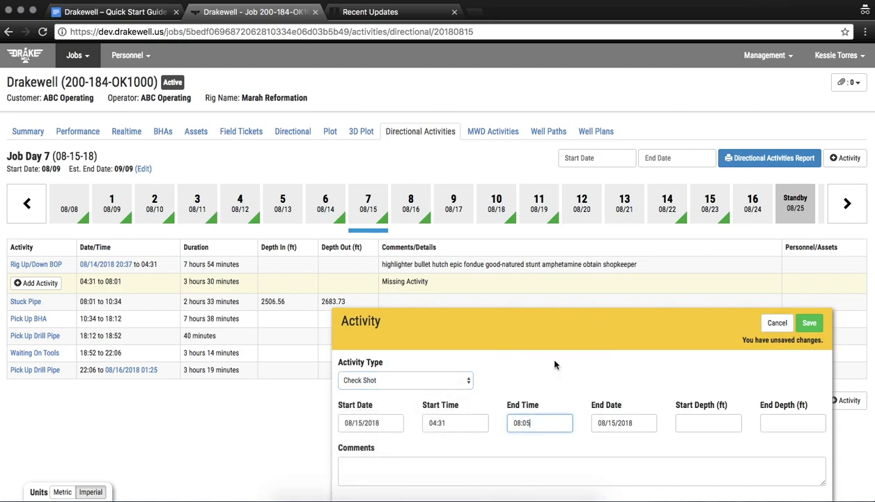
Set the Check Shot's start depth to 2400 ft and end depth to 2500 ft, and save the activity.
left_click(710, 422)
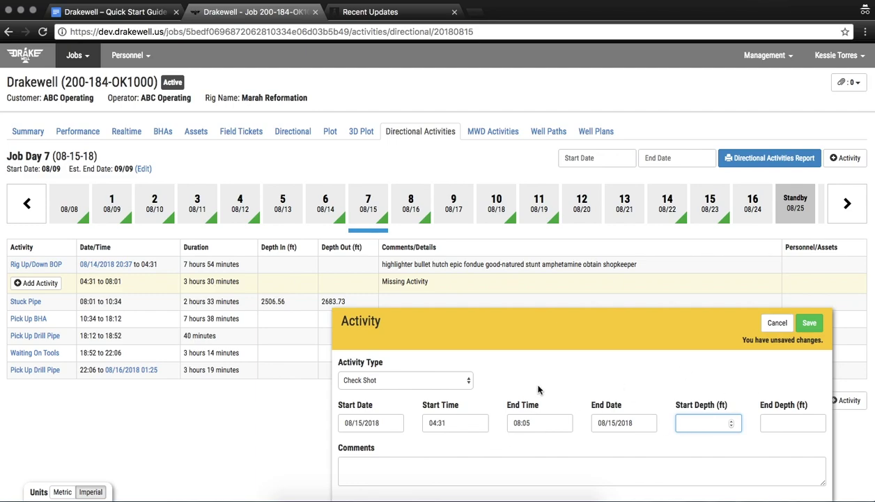
type("2400")
key("Tab")
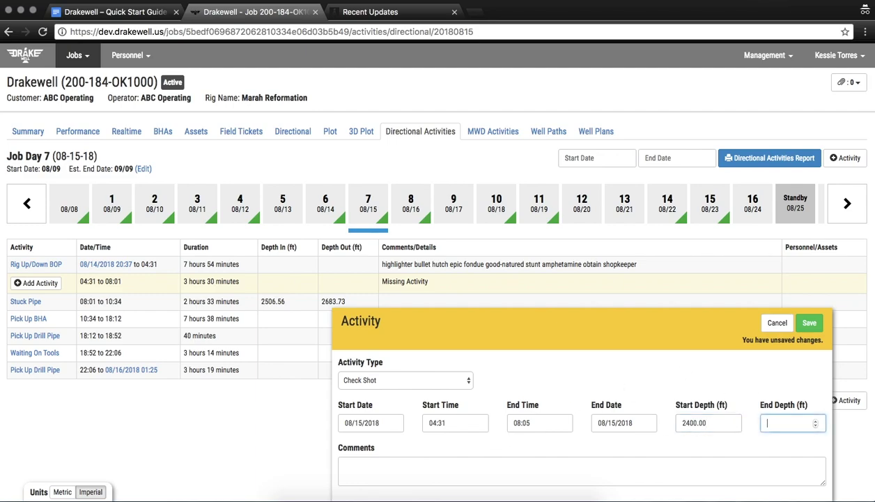
left_click(808, 323)
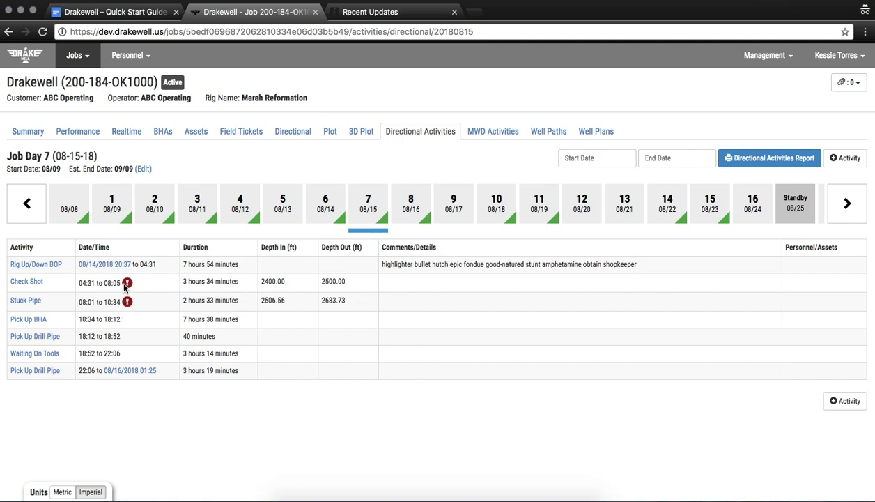
Resolve the Check Shot's time overlap by setting its end time to 08:01, and save the activity.
mouse_move(125, 286)
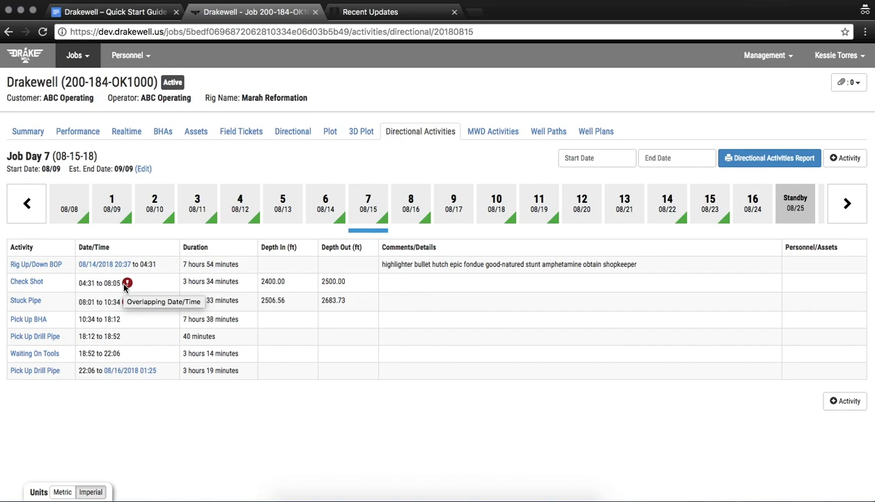
left_click(36, 285)
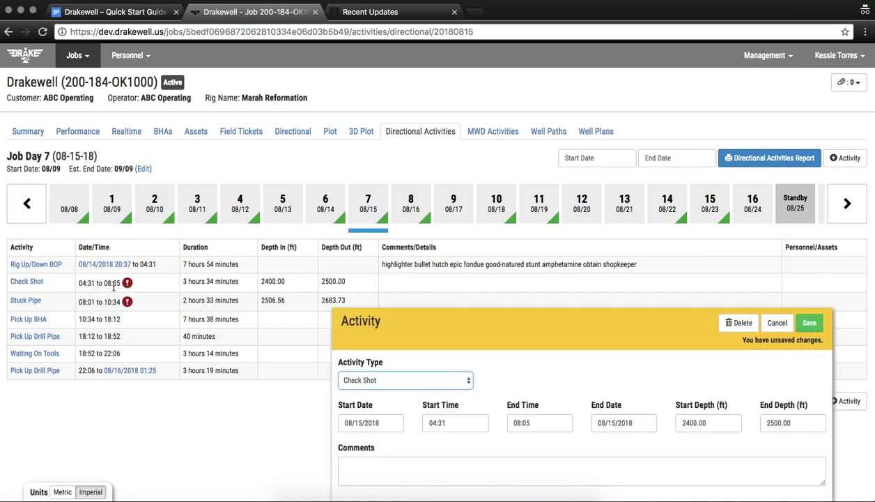
left_click(551, 421)
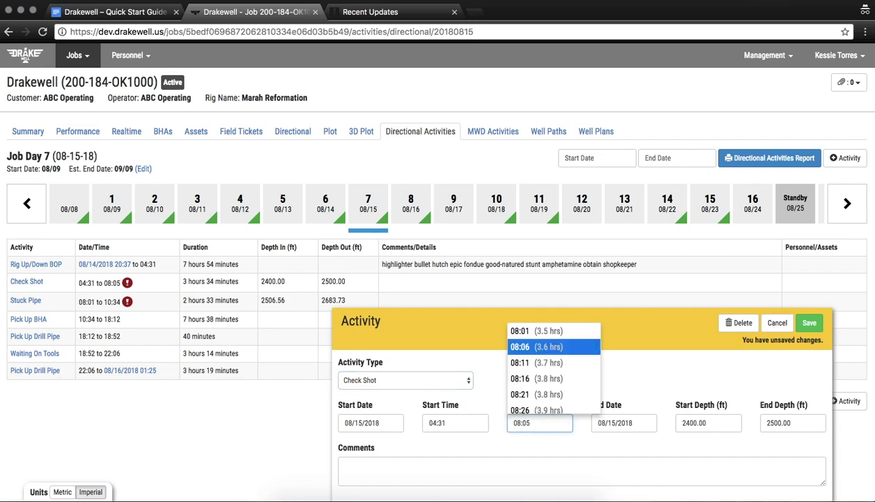
key("BackSpace")
type("1")
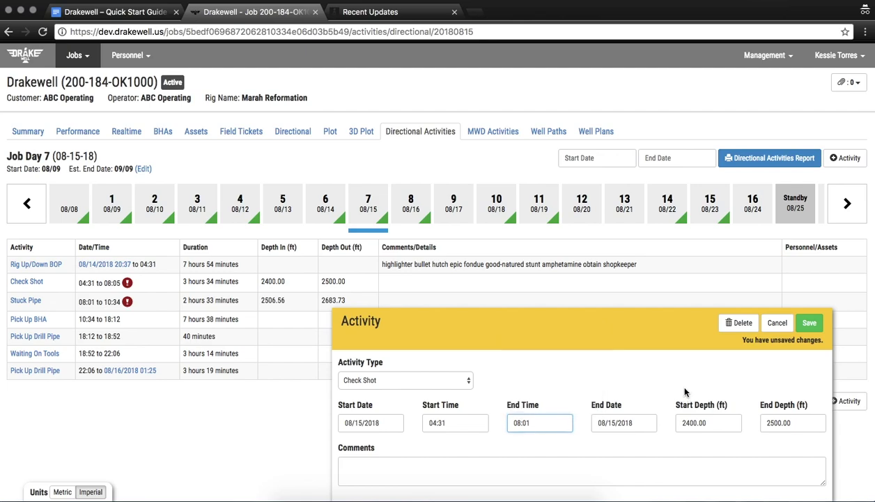
left_click(807, 325)
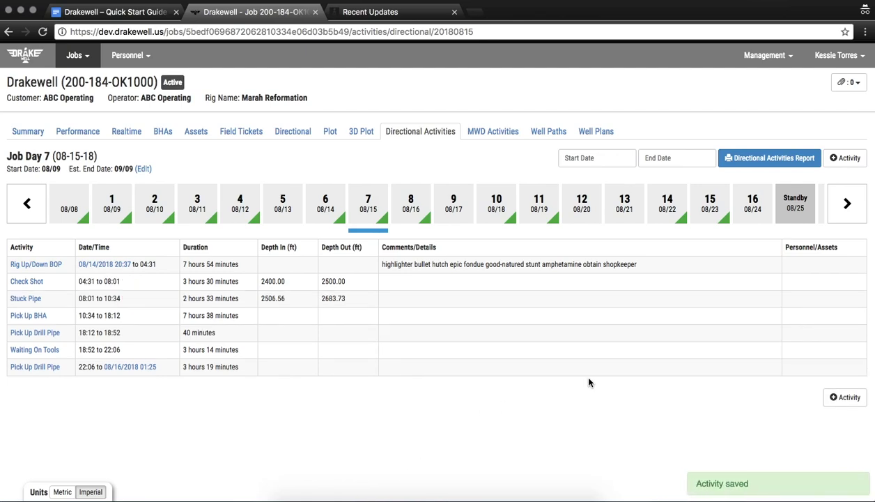
Start a new directional activity on job day 20 with the type Rig Up/Down BOP.
left_click(846, 203)
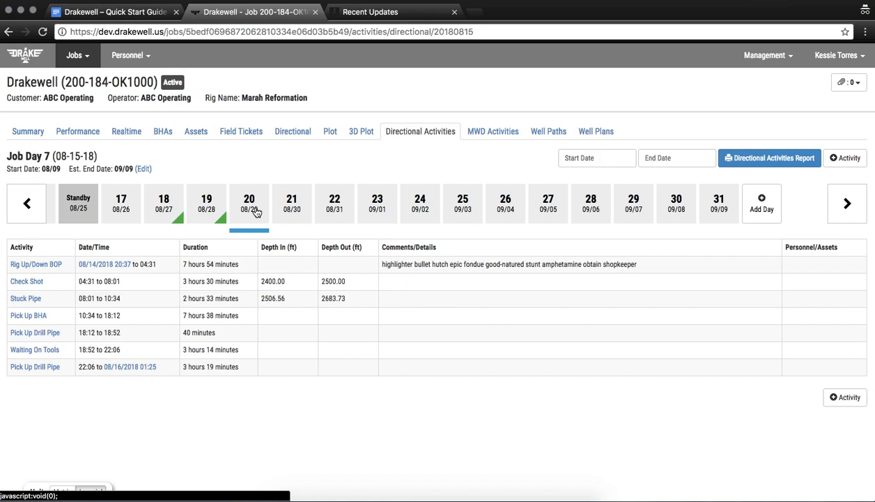
left_click(249, 204)
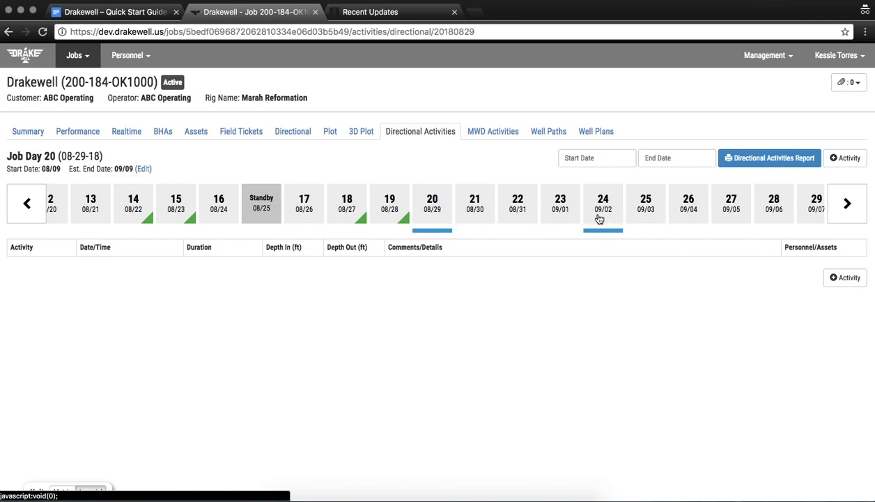
left_click(845, 278)
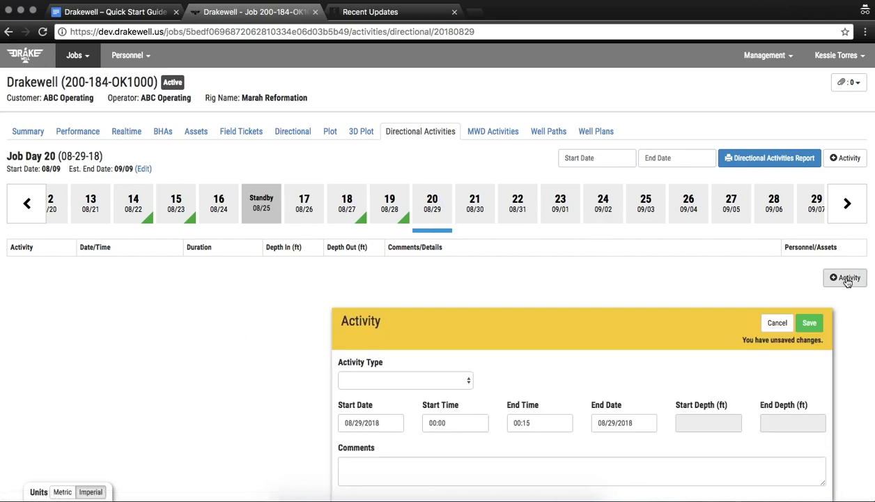
left_click(370, 380)
scroll(371, 380, "down", 5)
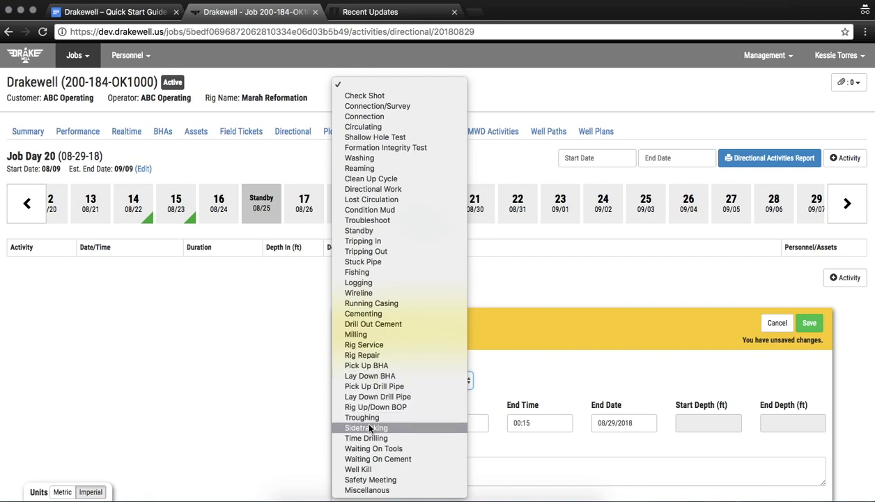
left_click(371, 408)
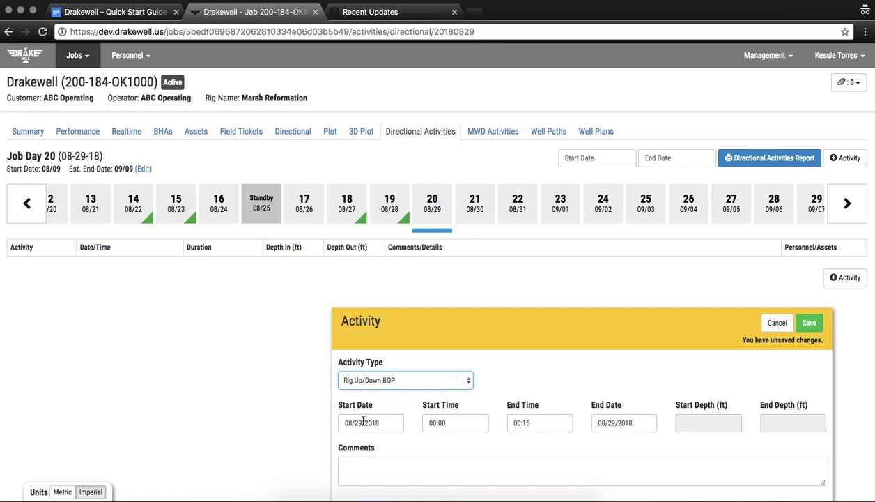
Set the Rig Up/Down BOP activity's end date to 09/02/2018 and save it.
left_click(595, 420)
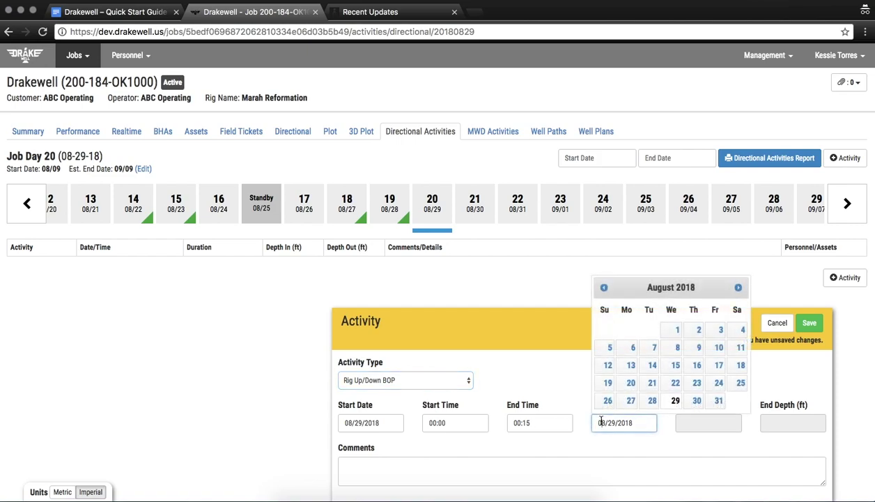
left_click(739, 288)
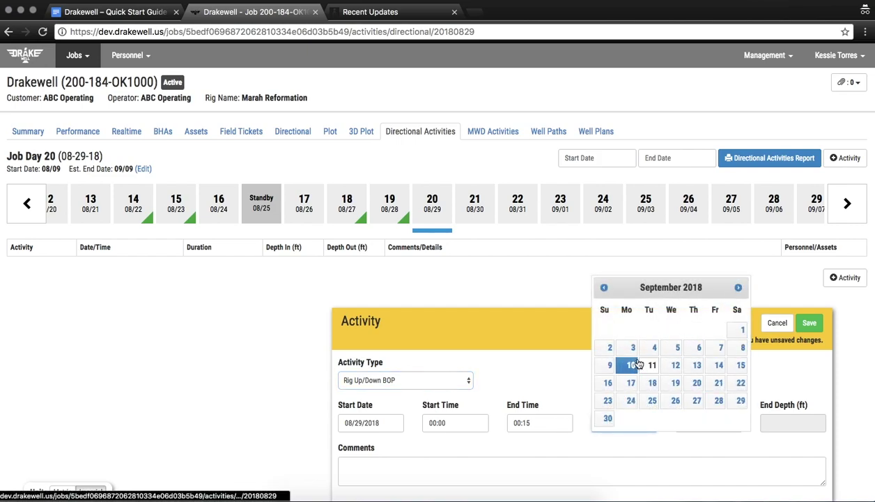
left_click(611, 351)
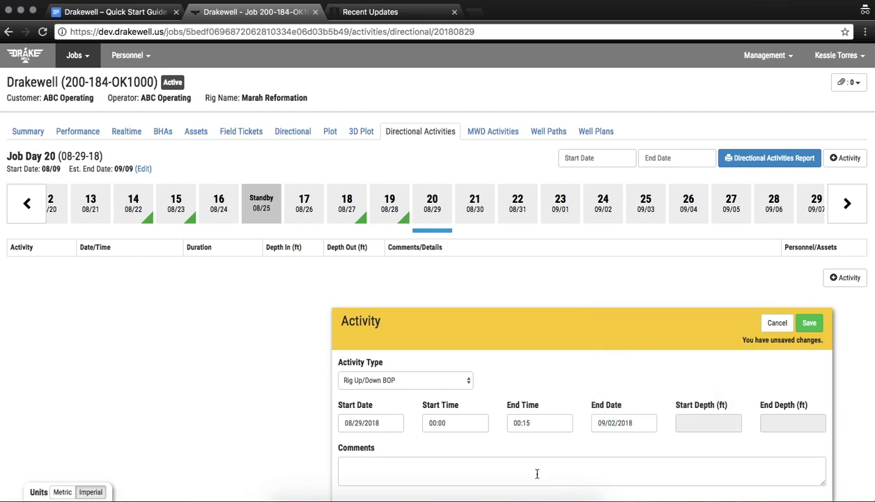
left_click(809, 322)
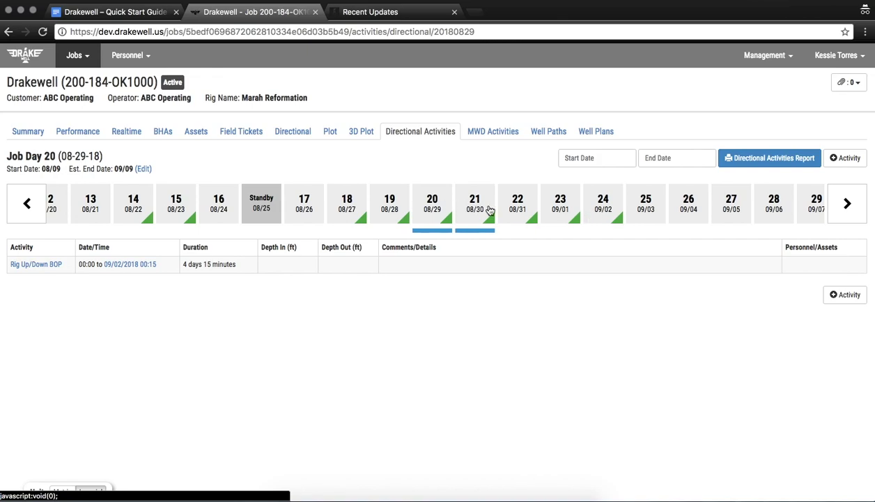
Check how the multi-day Rig Up/Down BOP activity is listed on job days 21 through 24.
left_click(463, 207)
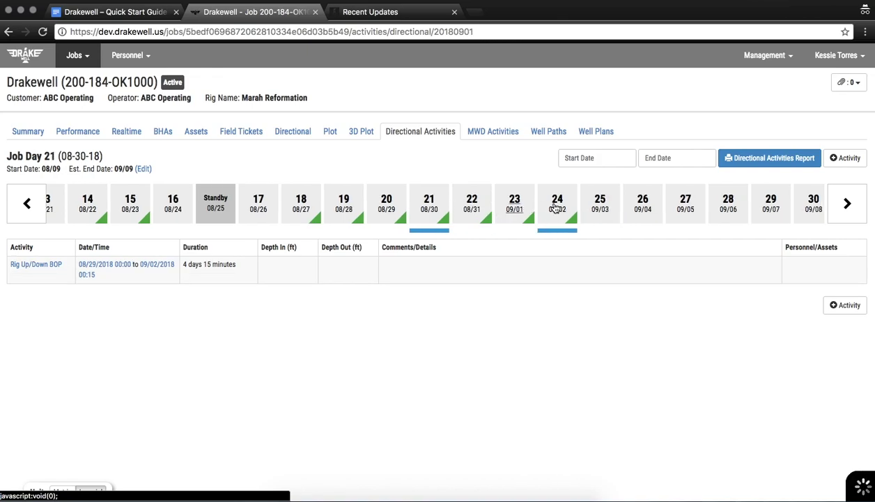
left_click(556, 207)
left_click(331, 216)
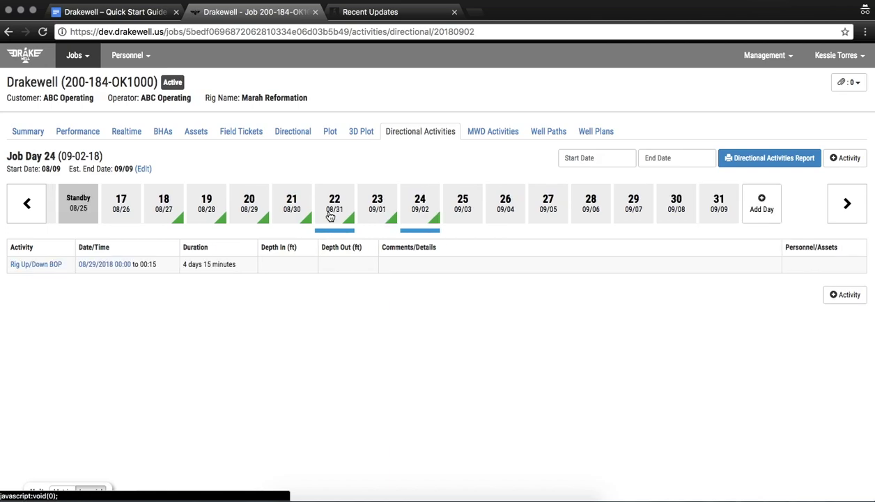
left_click(381, 212)
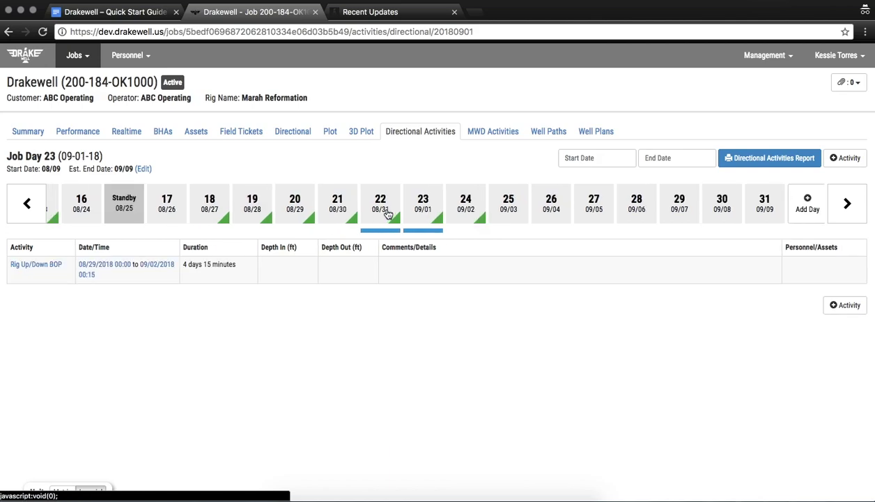
left_click(387, 213)
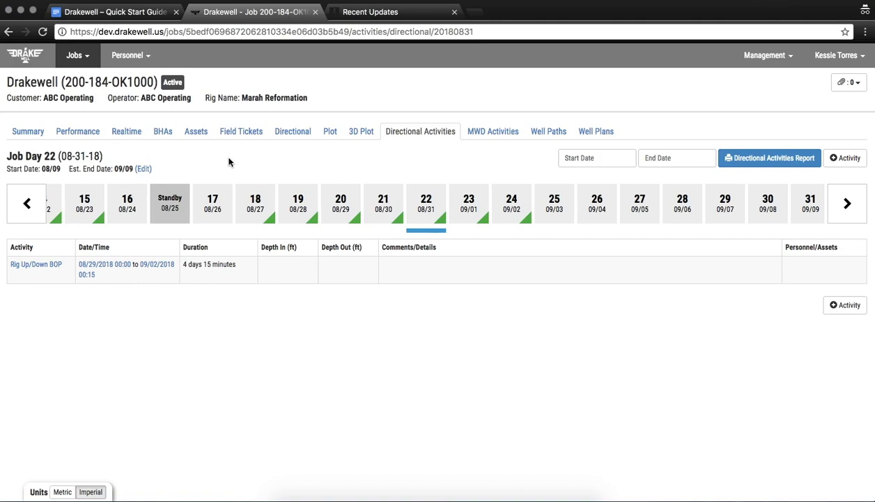
Review the hours and depths of the job's BHA runs.
left_click(170, 136)
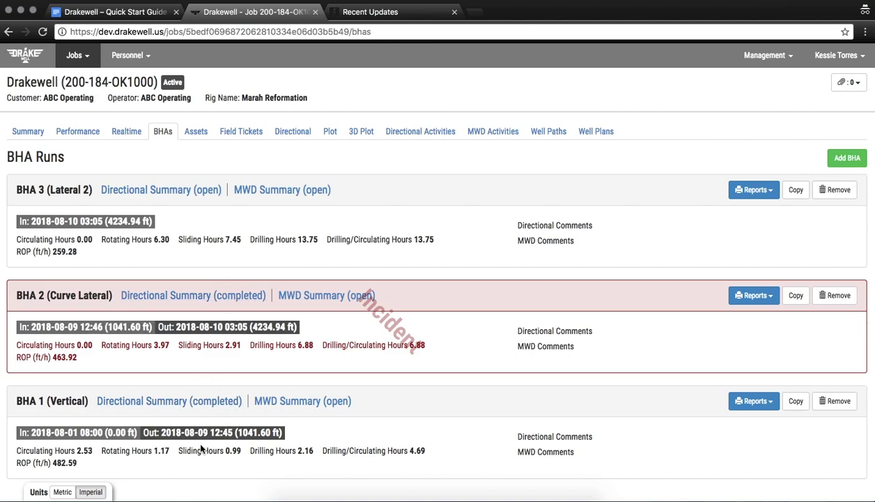
scroll(200, 450, "down", 1)
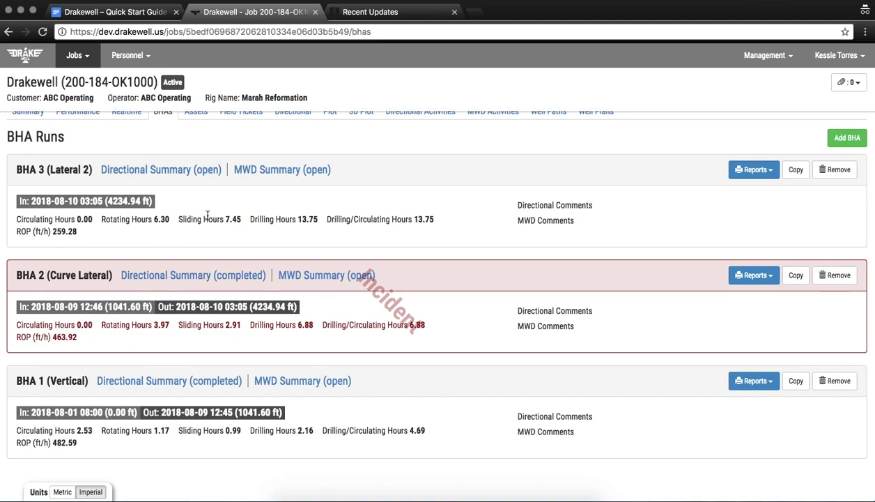
scroll(201, 216, "up", 1)
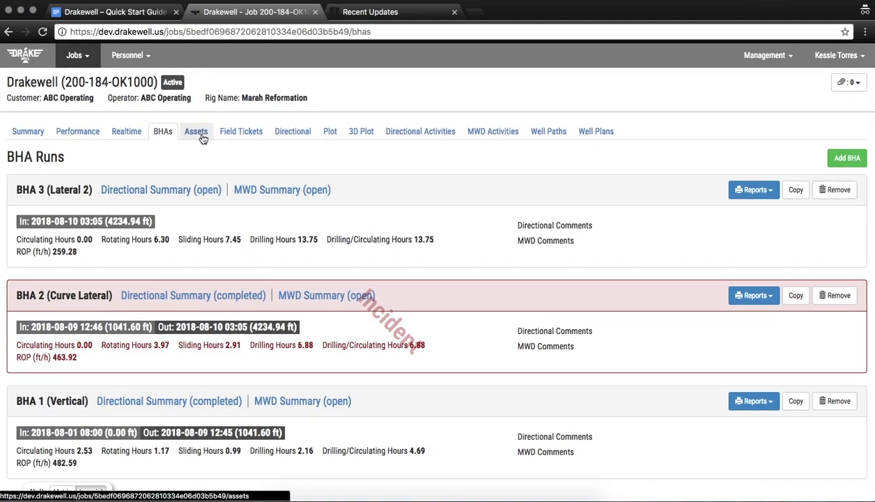
Look through the assets currently on the job, examining their statuses, service hours and linked BHAs.
left_click(198, 132)
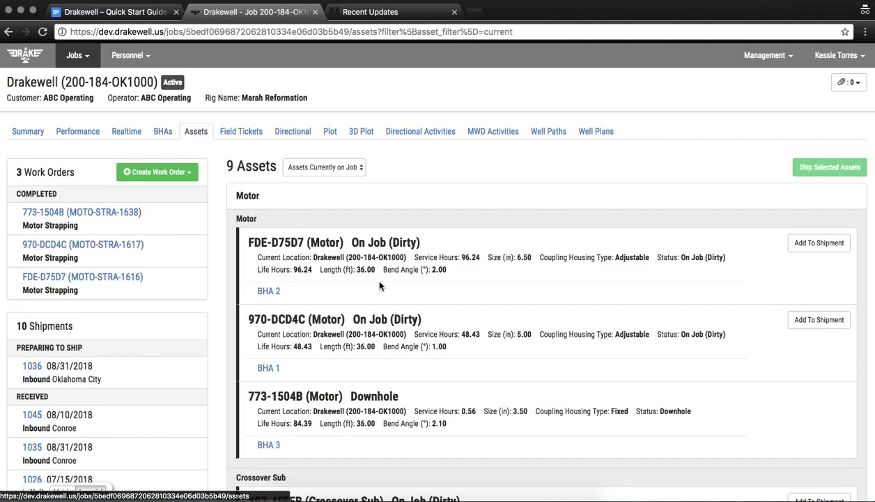
scroll(384, 307, "down", 5)
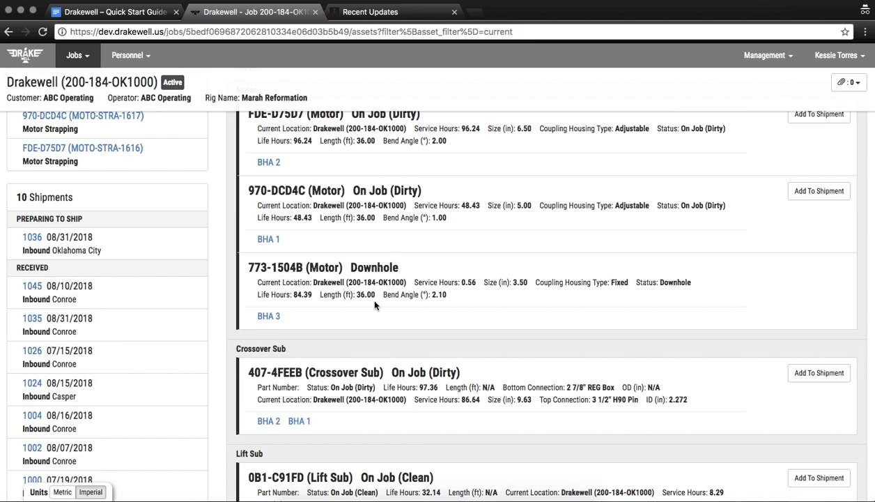
scroll(374, 304, "down", 3)
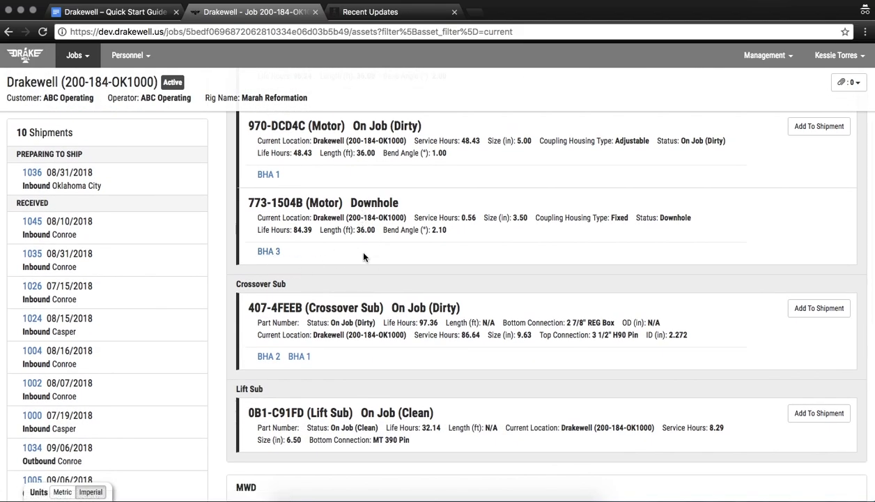
scroll(363, 257, "down", 5)
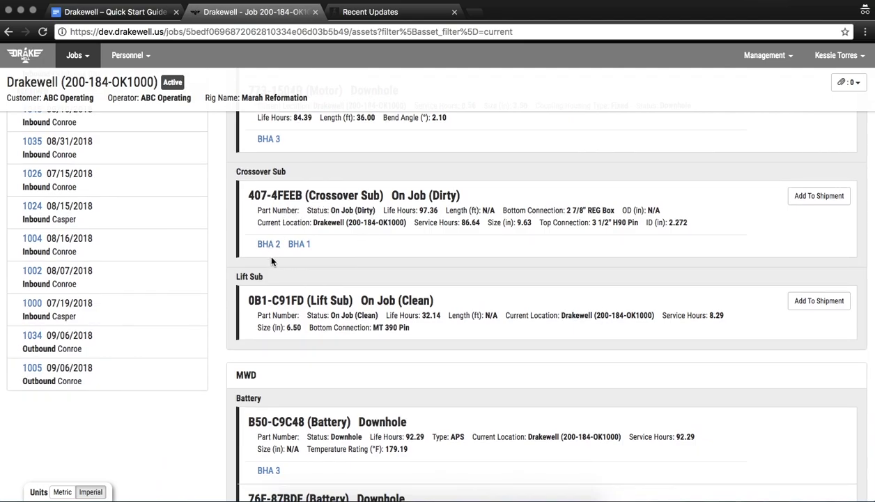
scroll(369, 269, "down", 4)
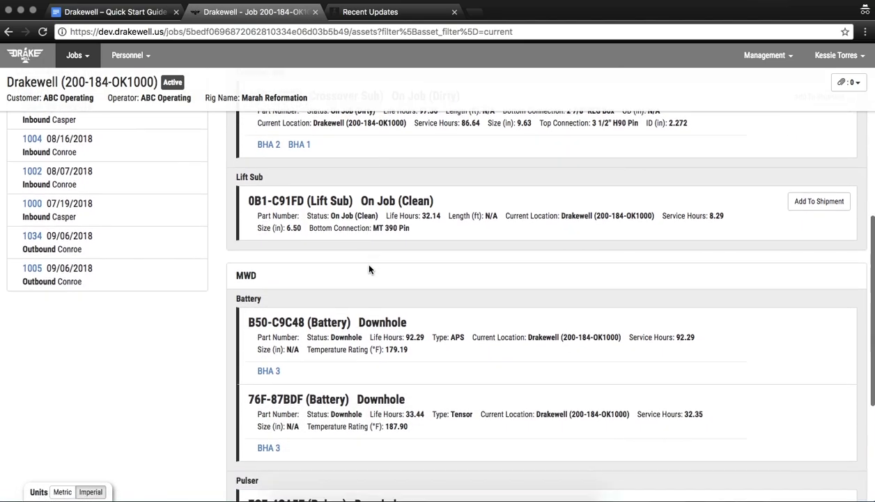
scroll(369, 269, "down", 9)
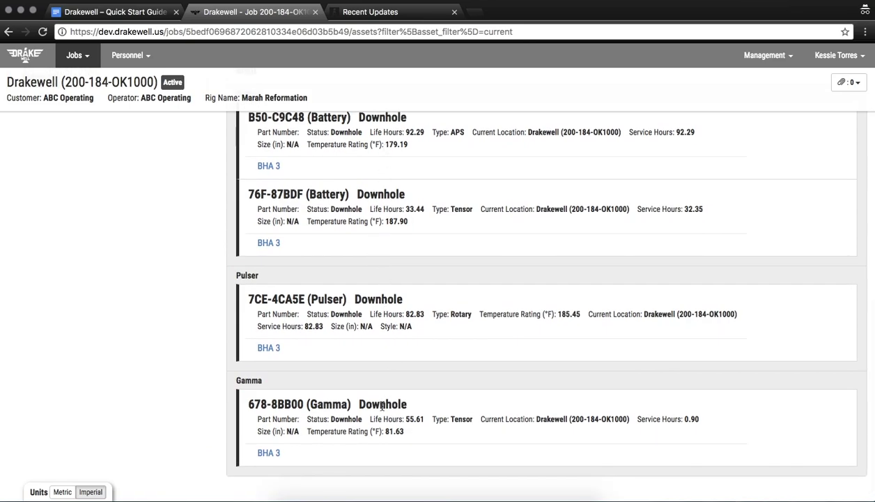
scroll(381, 409, "up", 1)
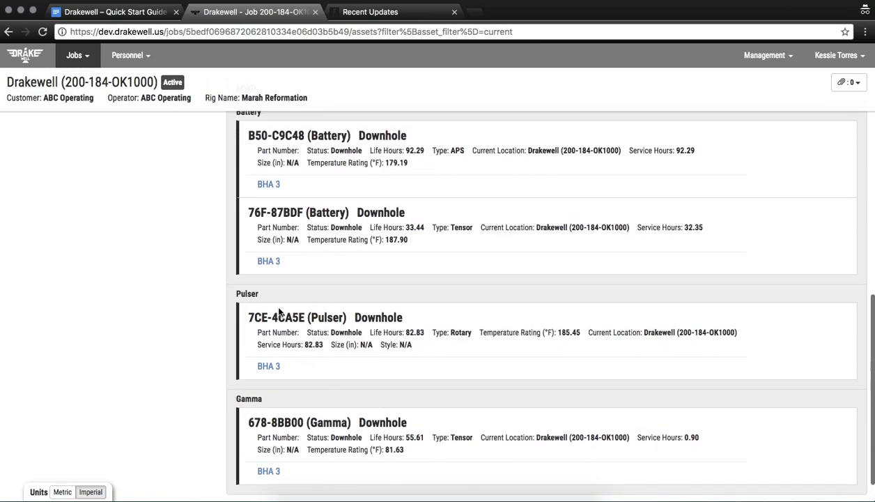
Open BHA 3's directional summary and set its directional status to Completed (Run Report Required).
scroll(270, 267, "up", 20)
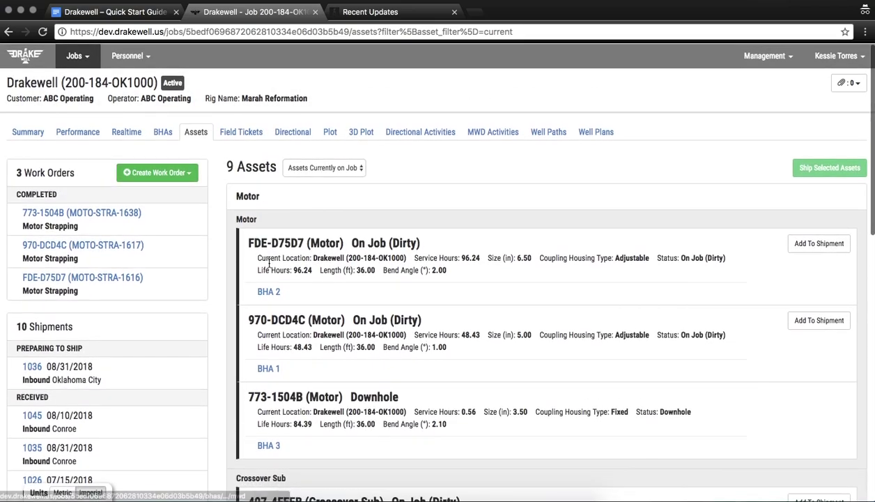
left_click(161, 133)
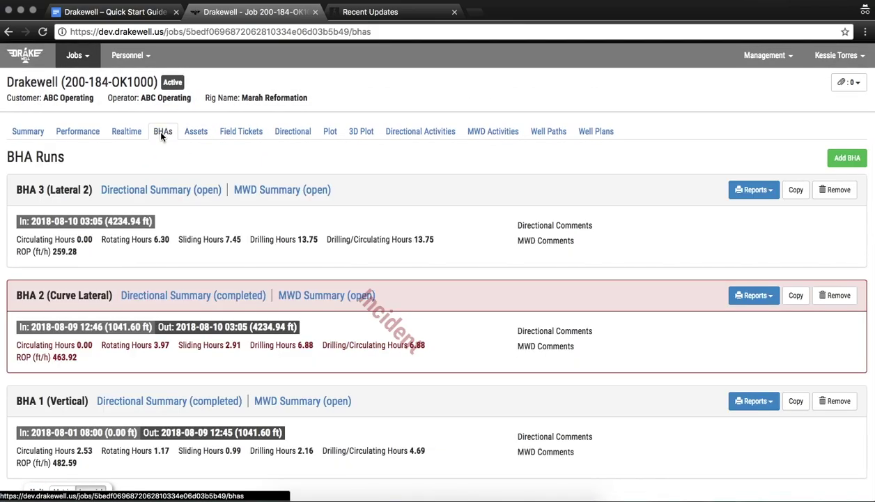
left_click(180, 191)
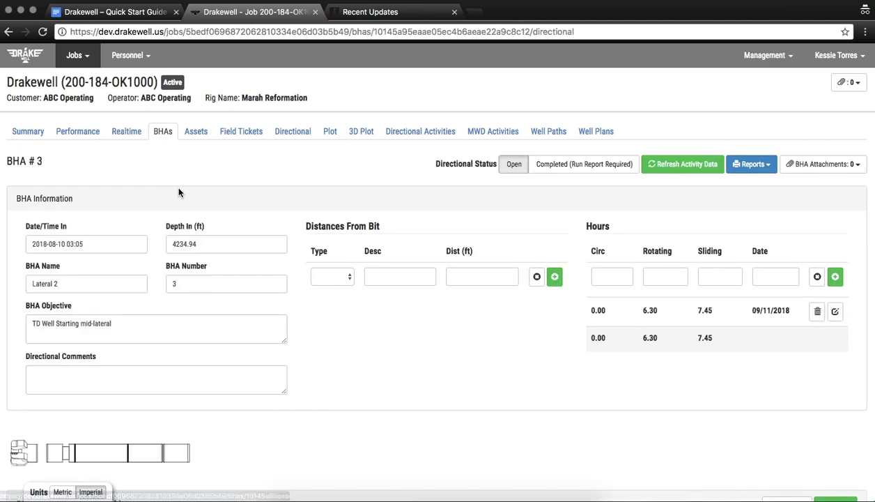
scroll(300, 349, "down", 5)
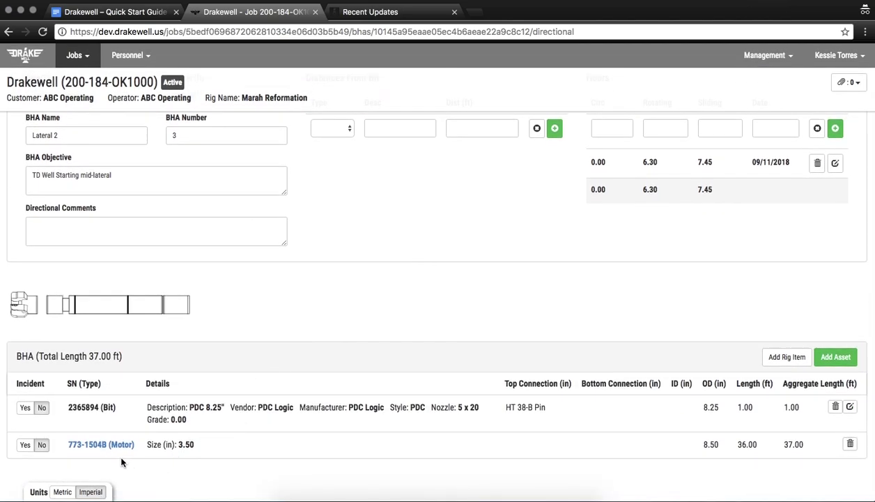
scroll(295, 383, "up", 4)
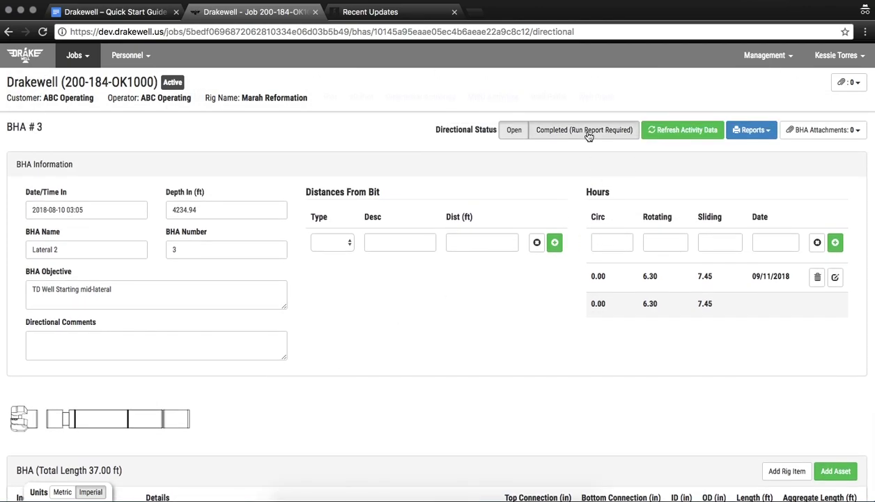
left_click(587, 134)
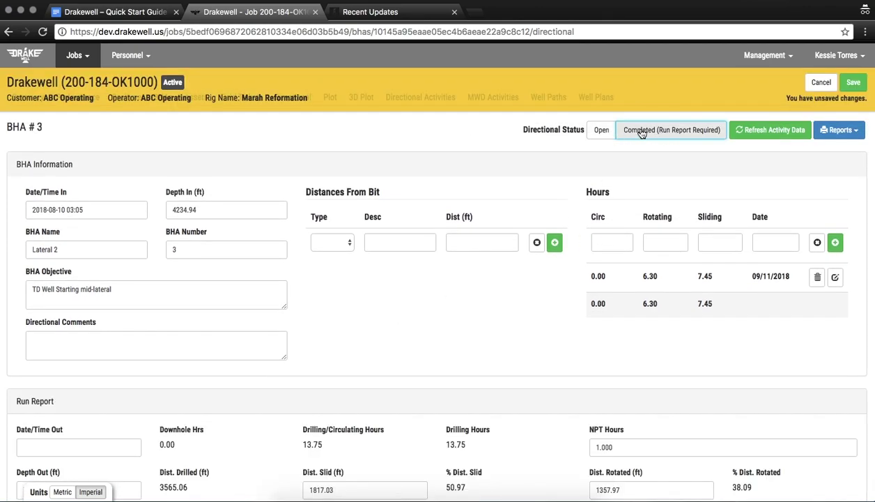
Look over BHA 3's run report and refresh its data from the current activities.
scroll(448, 291, "down", 5)
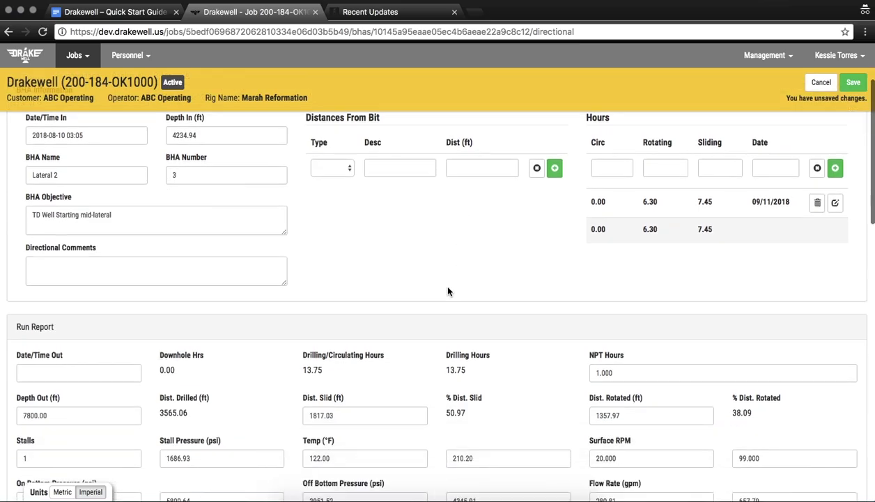
scroll(448, 290, "down", 7)
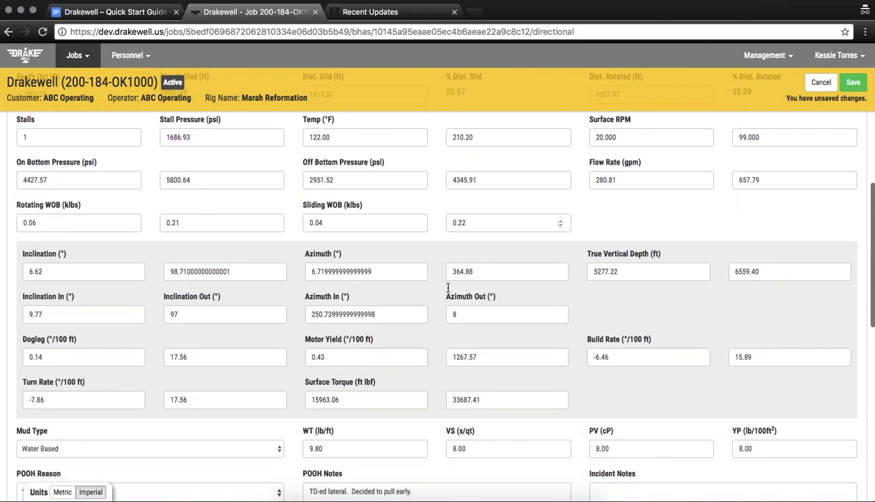
scroll(448, 287, "up", 15)
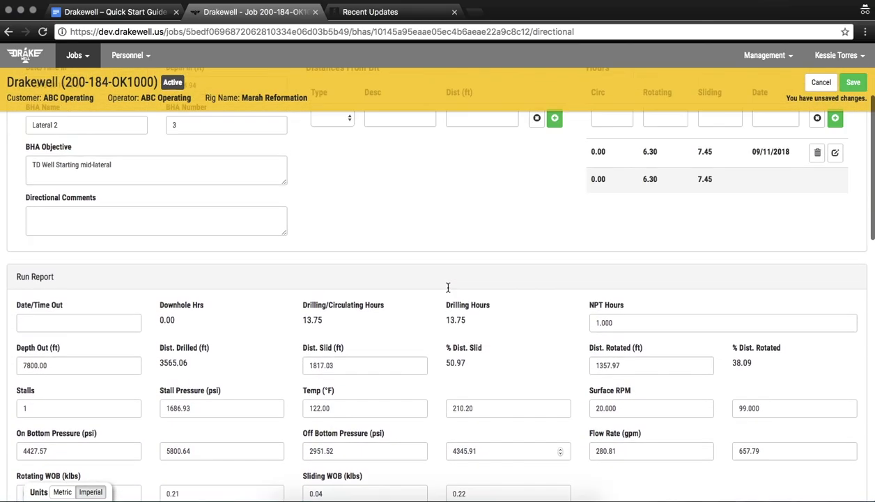
scroll(448, 287, "up", 3)
left_click(764, 155)
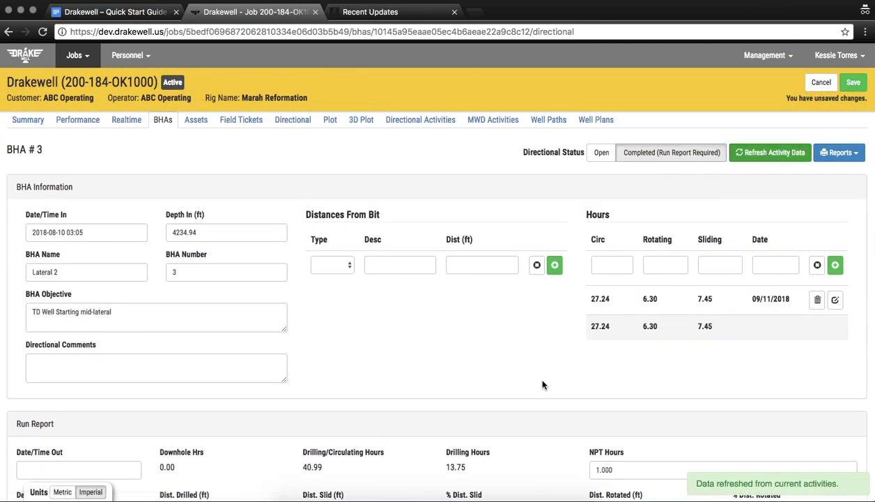
scroll(542, 384, "down", 1)
scroll(543, 384, "down", 5)
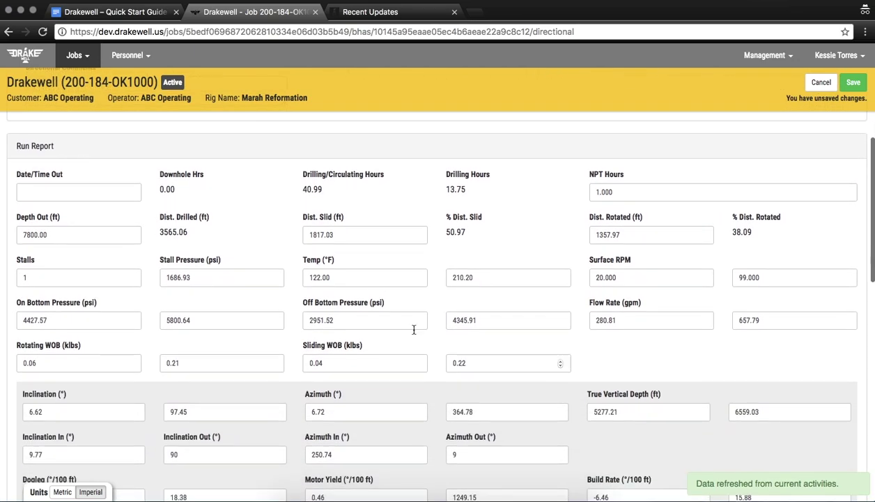
left_click(48, 192)
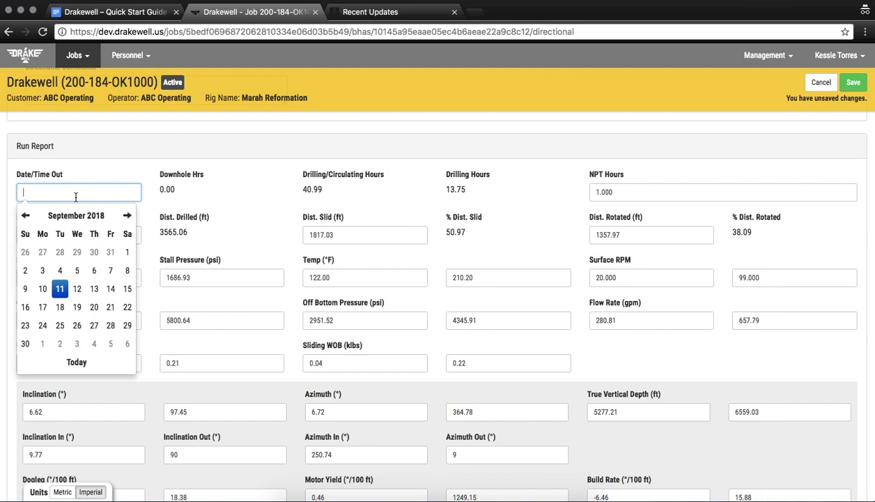
left_click(26, 215)
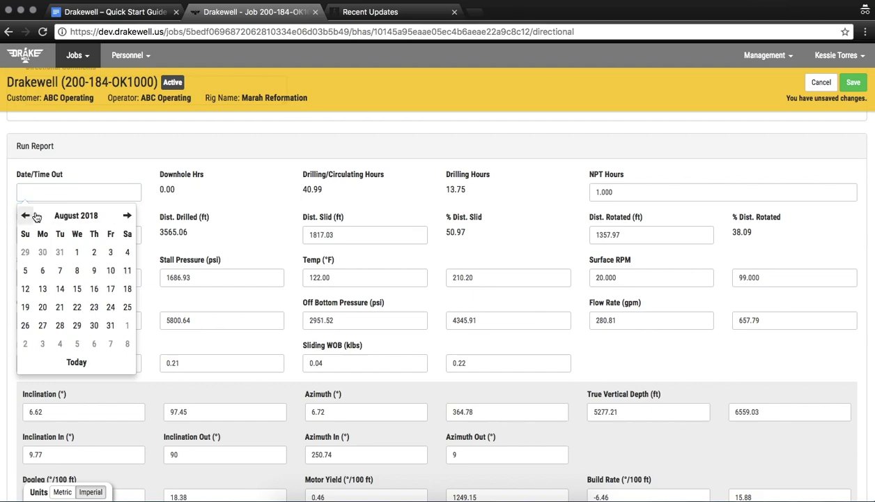
left_click(123, 272)
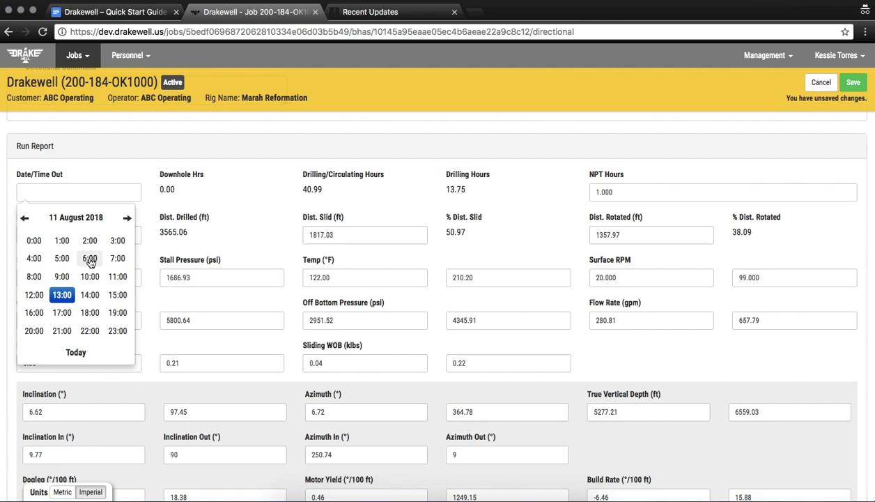
left_click(119, 259)
left_click(63, 240)
left_click(60, 236)
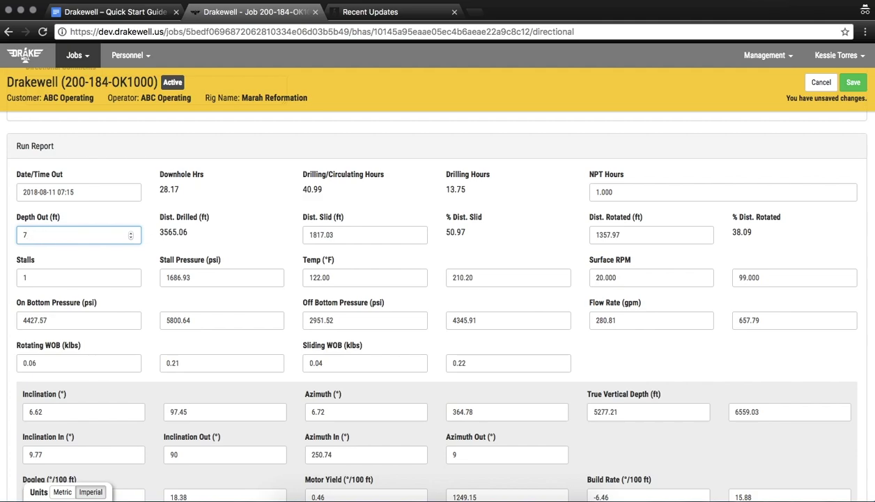
left_click(250, 223)
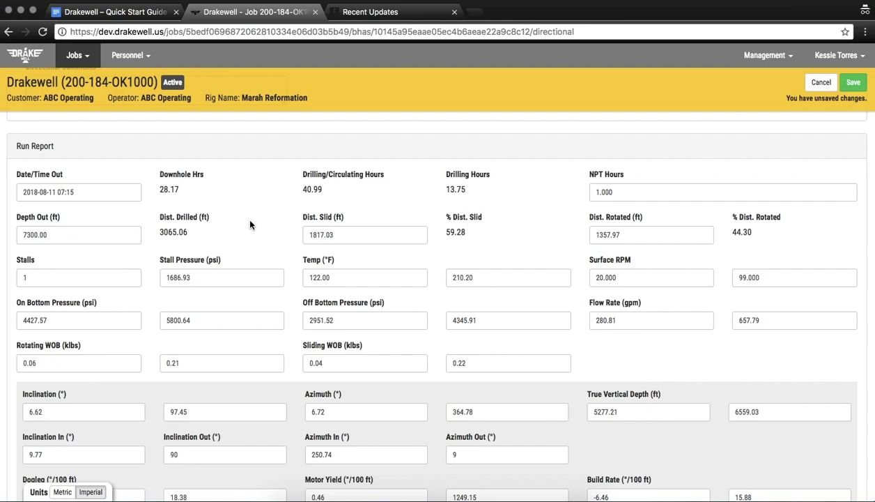
Refresh BHA 3's activity data for the entered date and depth out, and review the run report's values.
scroll(249, 223, "up", 5)
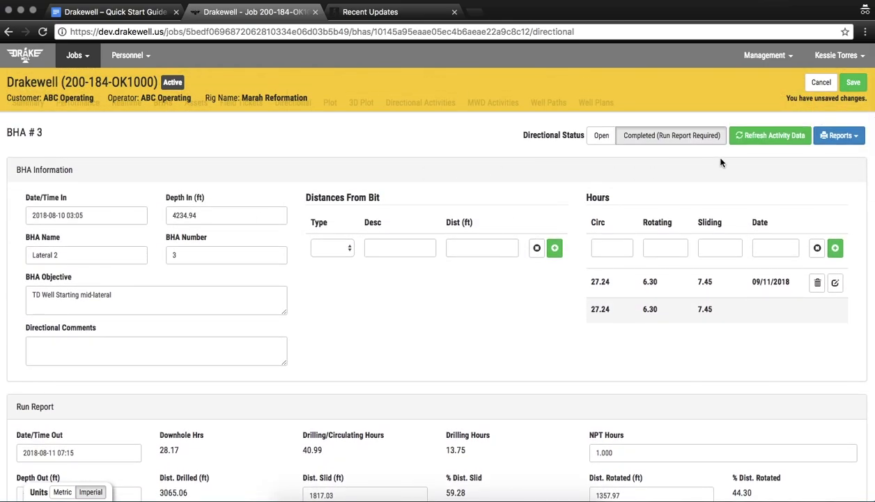
left_click(751, 137)
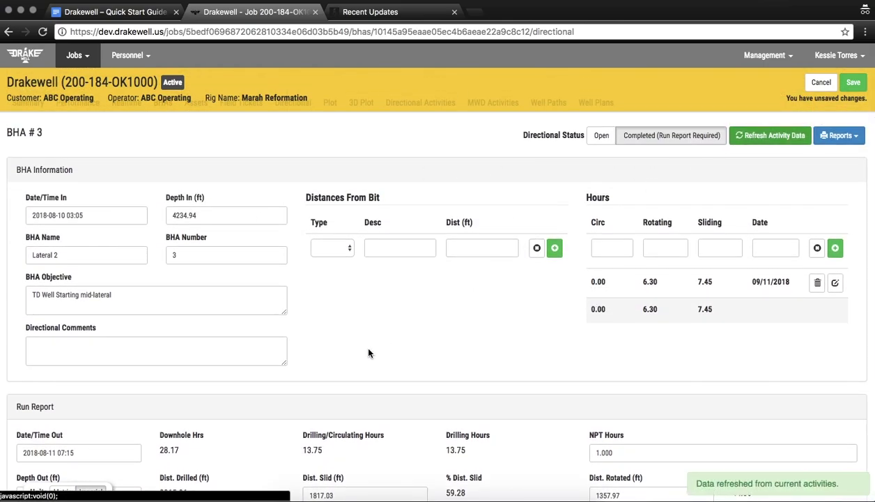
scroll(367, 347, "down", 3)
scroll(369, 349, "down", 5)
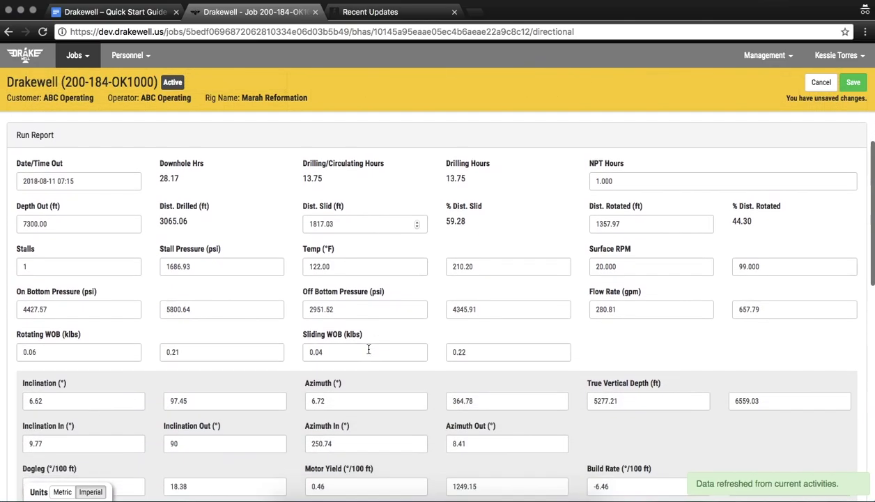
scroll(369, 349, "down", 3)
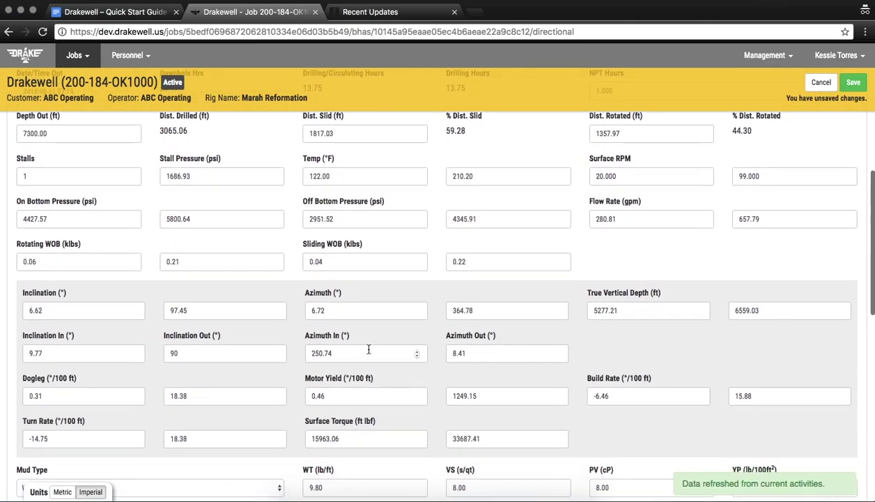
scroll(368, 352, "up", 2)
scroll(368, 352, "down", 7)
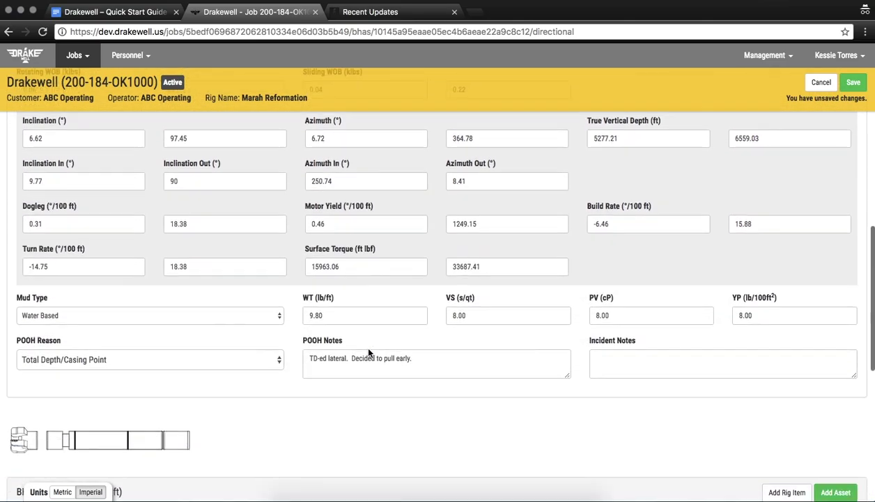
Keep the mud type at Water Based, and flag motor 773-1504B as an incident before setting it back to No.
left_click(219, 155)
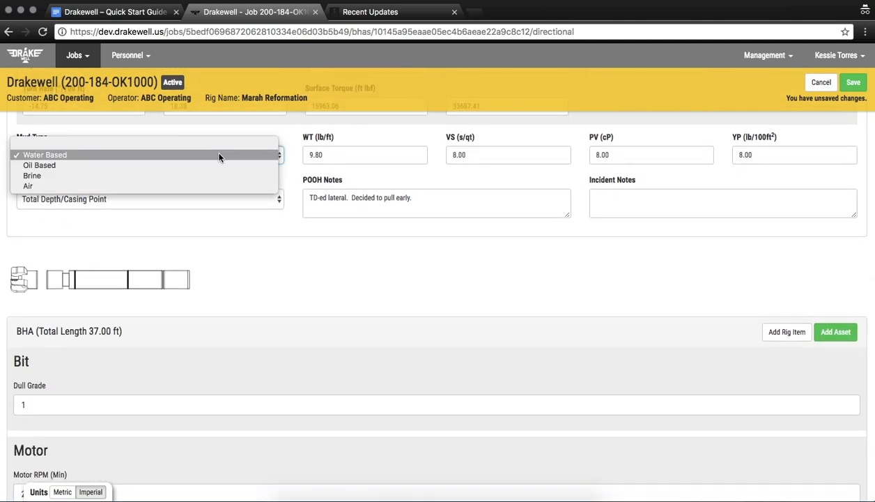
left_click(218, 154)
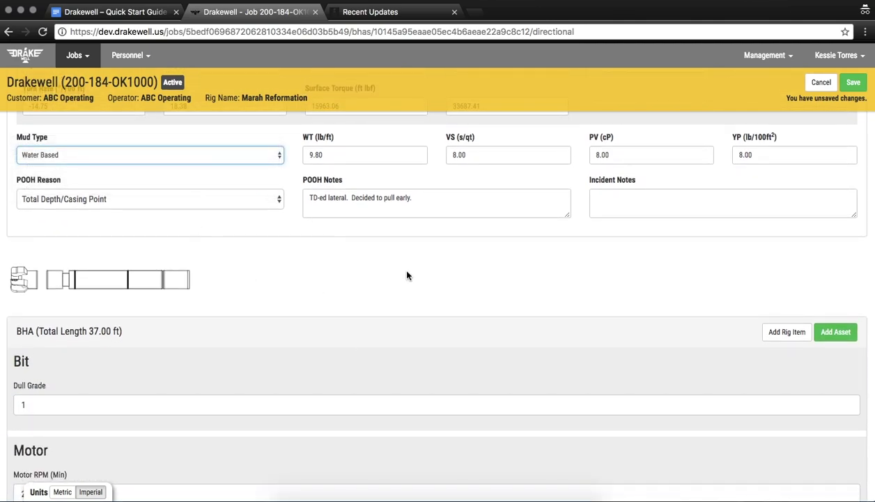
scroll(352, 179, "down", 5)
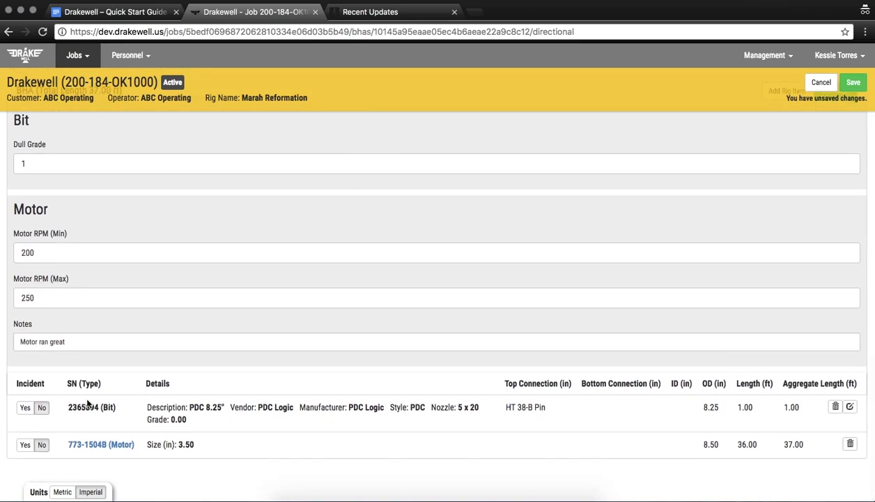
left_click(25, 444)
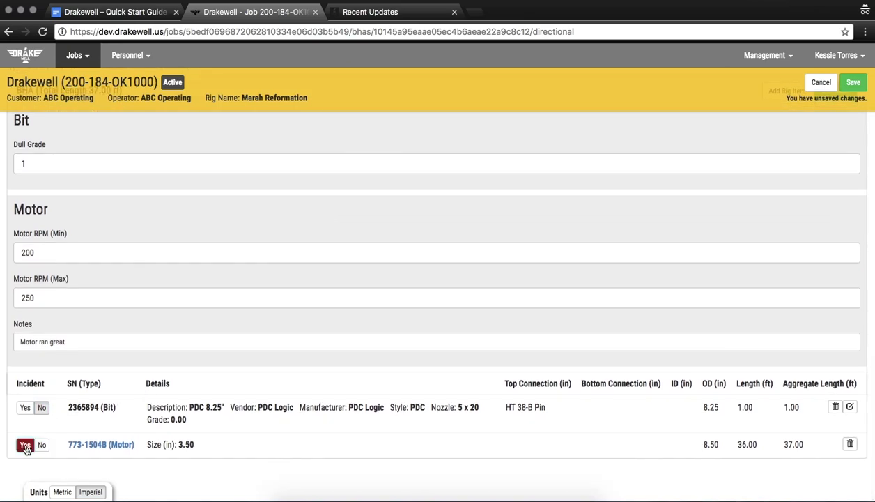
left_click(43, 446)
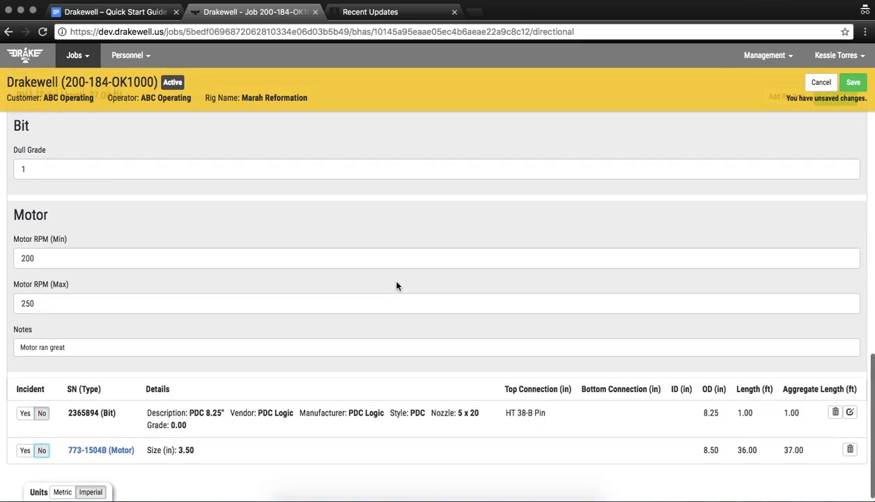
Save BHA 3's completed run report and return to the list of BHA runs.
scroll(396, 286, "up", 15)
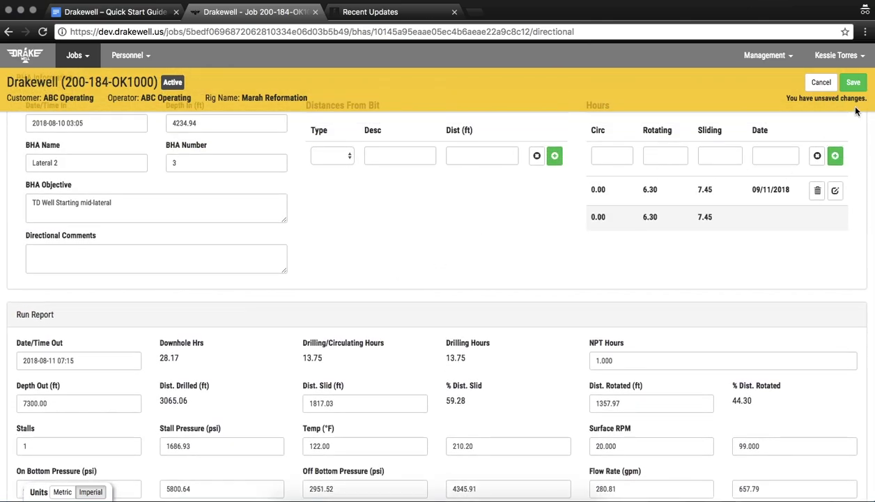
left_click(853, 82)
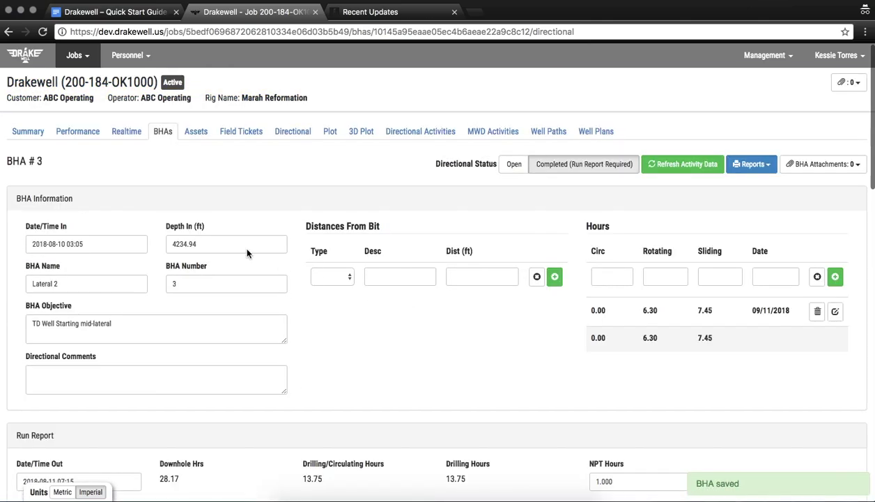
left_click(163, 131)
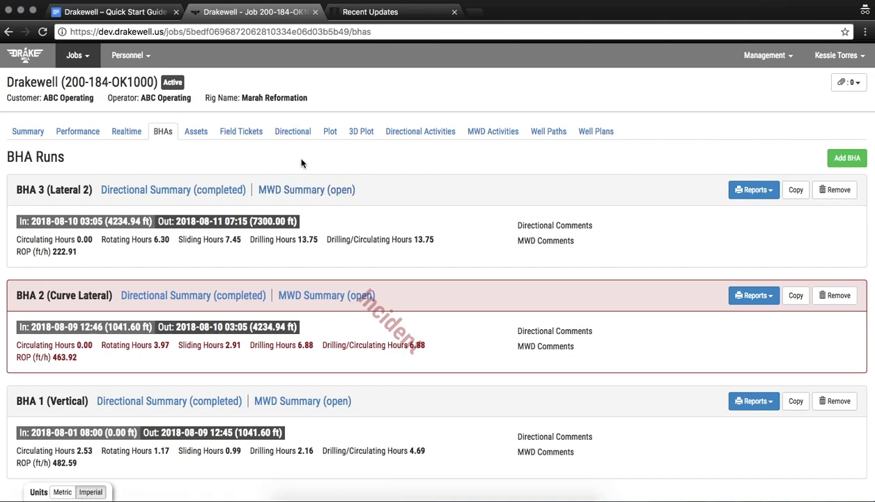
Show all directional data for well path Drakewell 2-A and look through its surveys, slides and rotates.
left_click(300, 136)
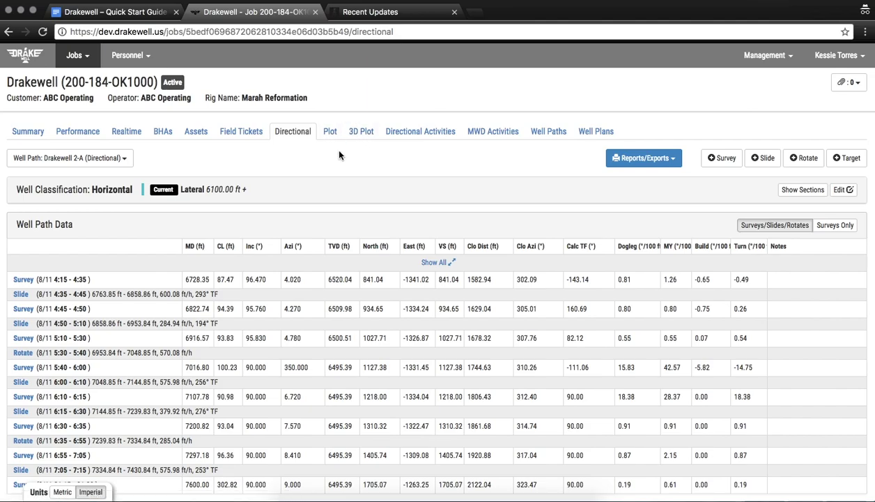
scroll(252, 354, "down", 2)
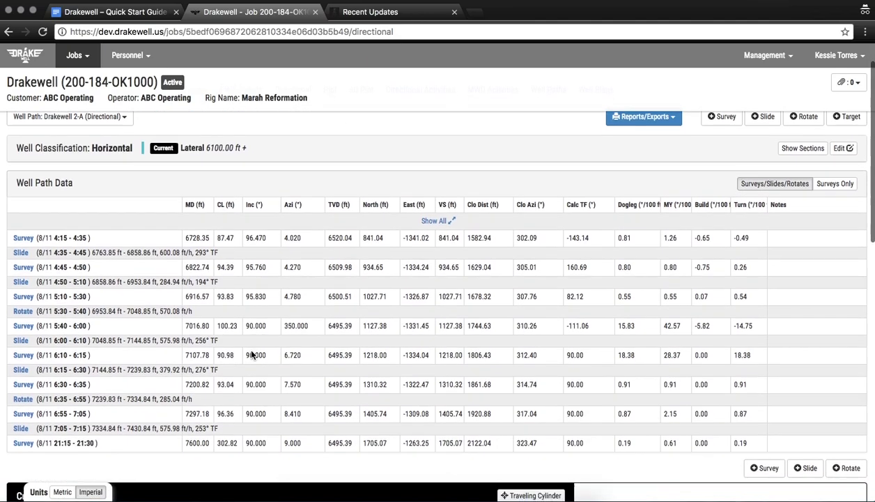
left_click(436, 204)
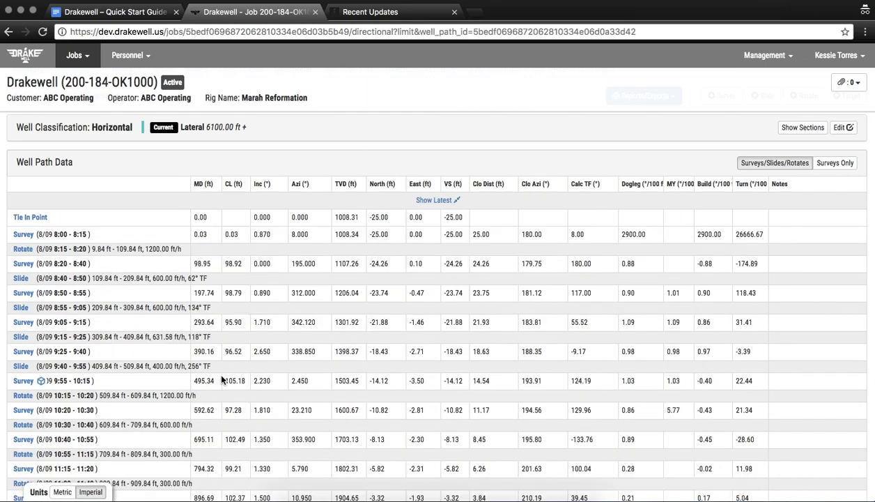
scroll(221, 380, "down", 18)
scroll(221, 379, "down", 10)
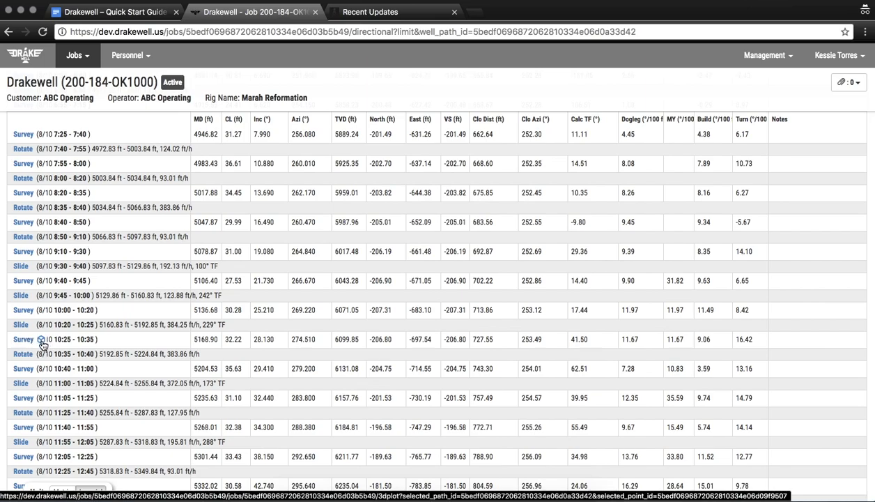
View the 8/10 10:25 - 10:35 survey in the 3D plot and orbit around the well paths to examine the anti-collision distances.
left_click(42, 341)
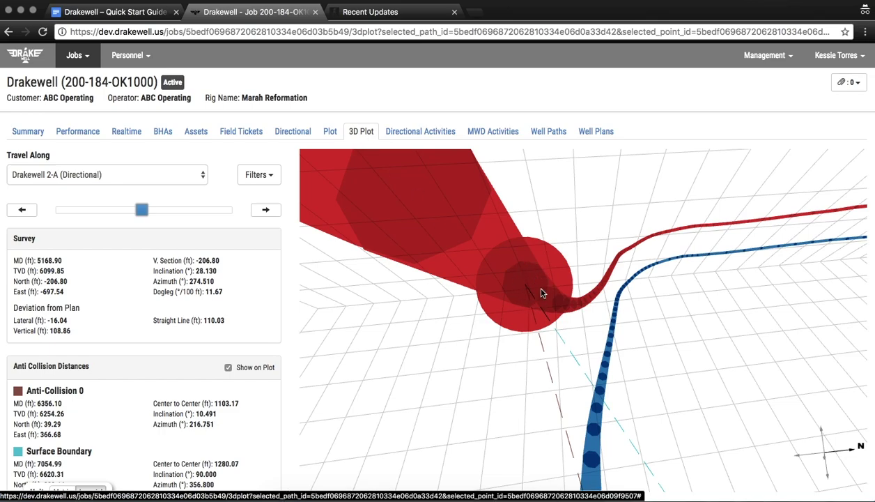
left_click_drag(478, 395, 811, 474)
left_click_drag(695, 352, 766, 352)
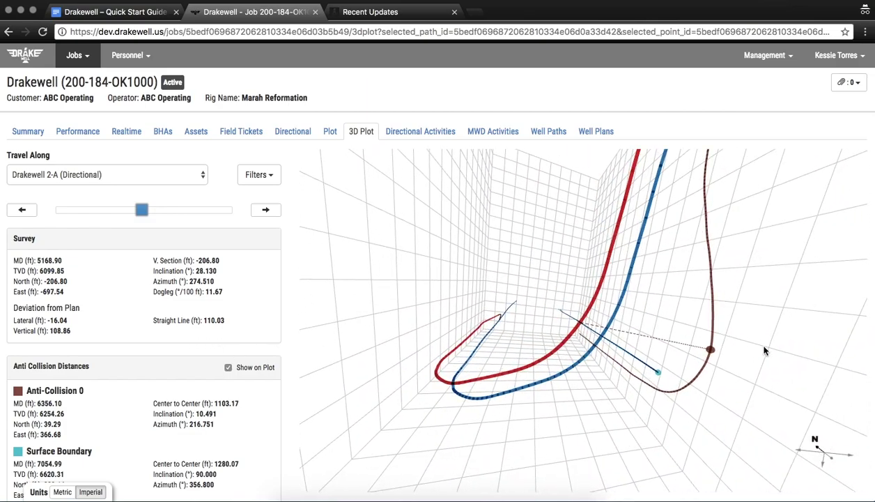
Examine the anti-collision distances, and travel along Drakewell 2-A back to its tie-in point and on to the projected point.
left_click_drag(51, 399, 60, 460)
double_click(229, 403)
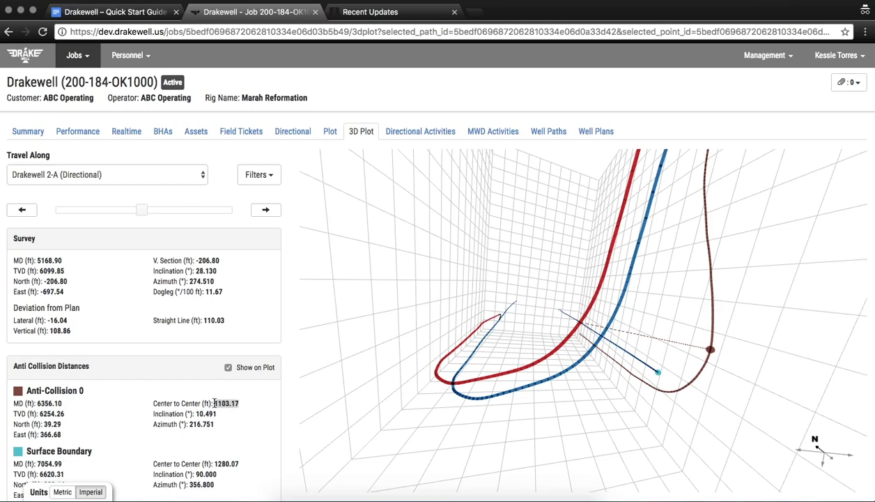
left_click(142, 211)
left_click_drag(153, 221, 40, 223)
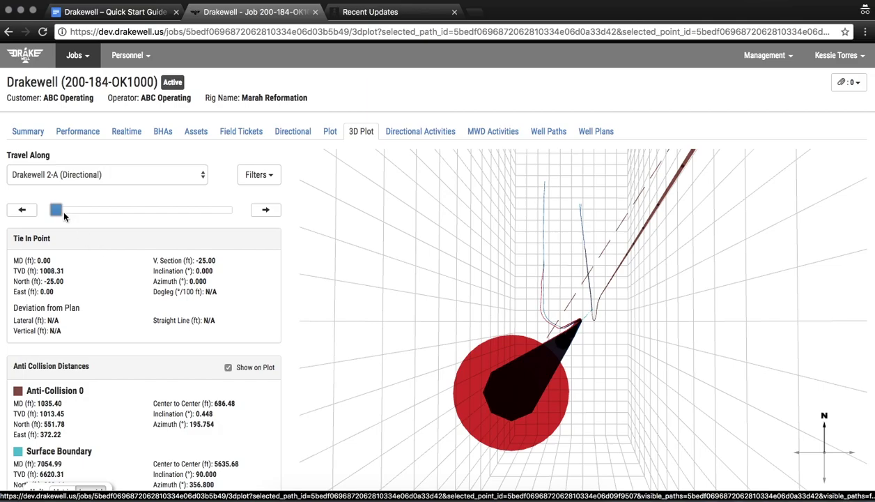
left_click_drag(64, 213, 274, 224)
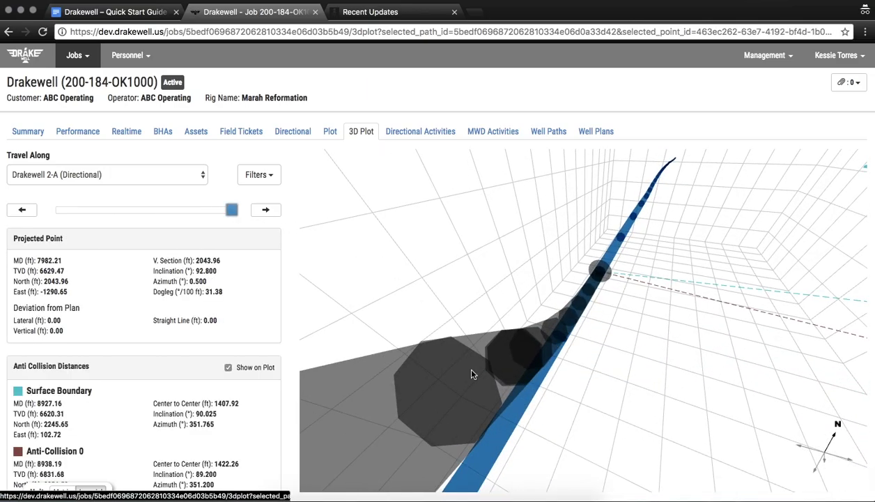
Orbit around the projected point in the 3D plot to examine the projected path from Drakewell 2-A back to the plan.
left_click_drag(428, 387, 282, 216)
left_click_drag(526, 261, 337, 291)
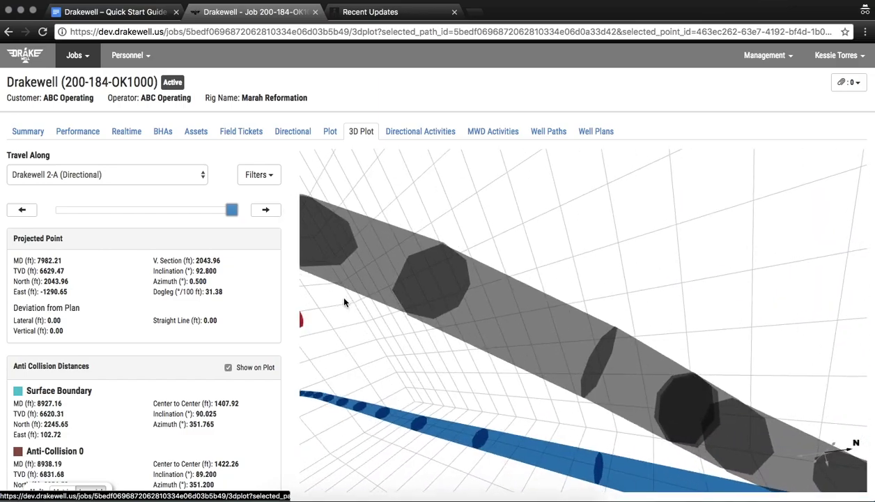
scroll(460, 301, "down", 5)
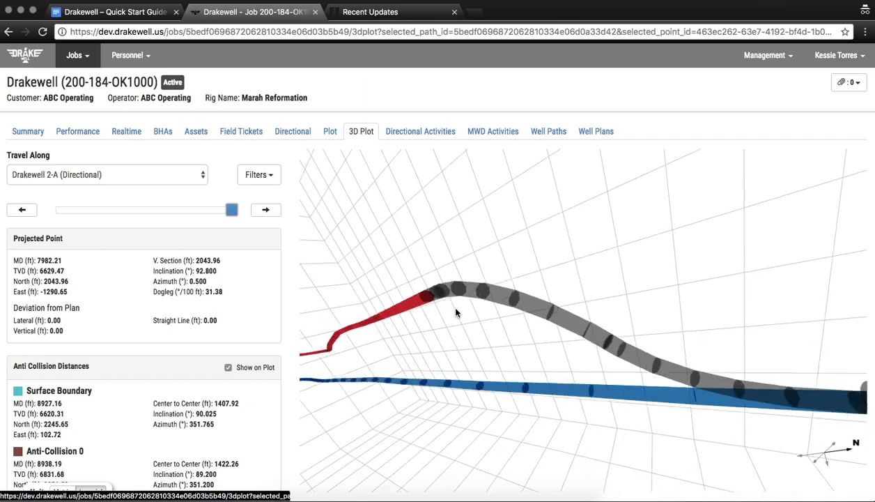
left_click_drag(512, 317, 586, 374)
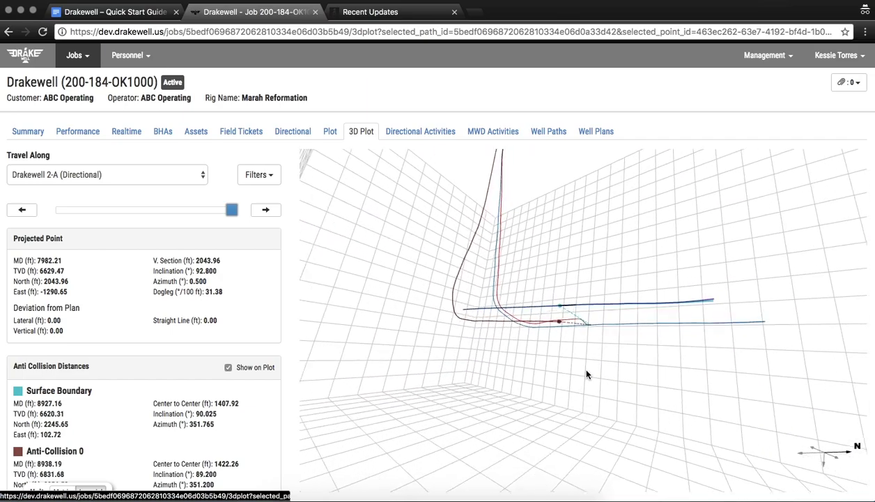
scroll(587, 374, "up", 3)
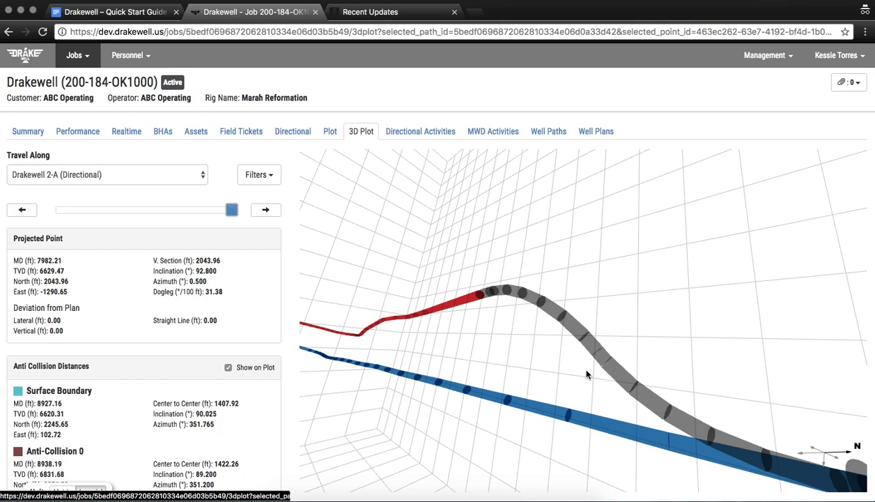
left_click_drag(587, 374, 726, 395)
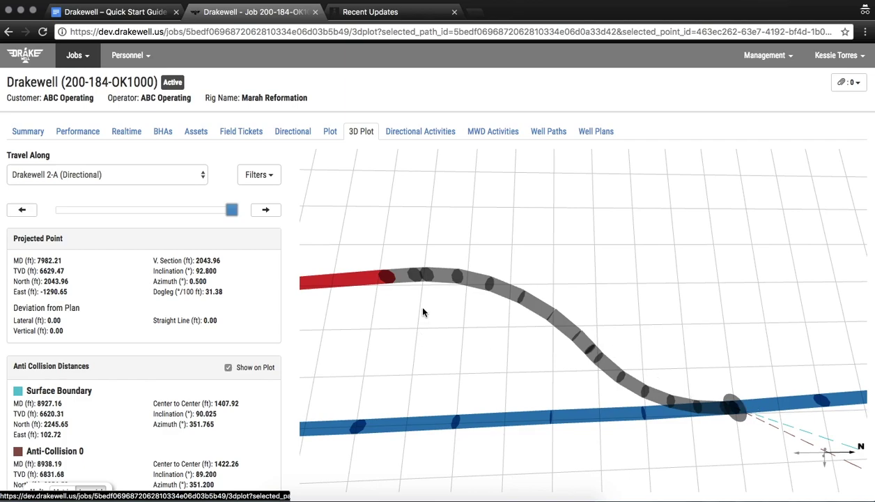
Travel along Anti-Collision 0 in the 3D plot and examine its position relative to the other well paths.
left_click(202, 174)
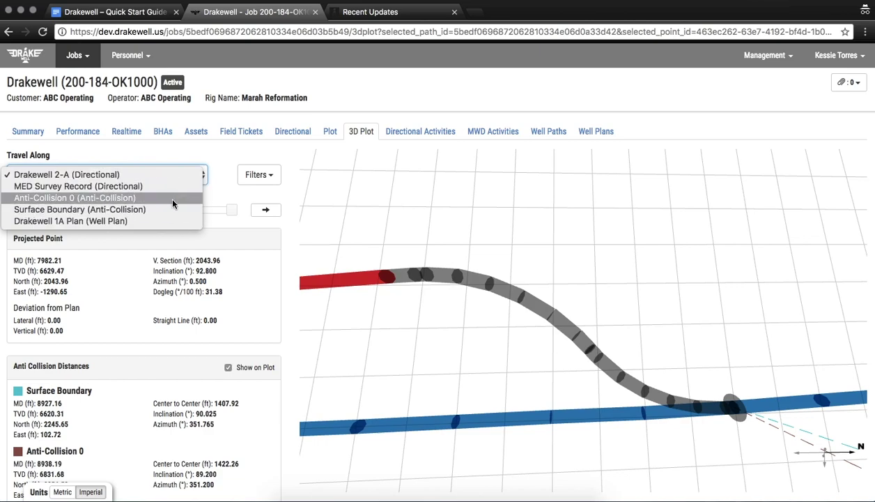
left_click(168, 199)
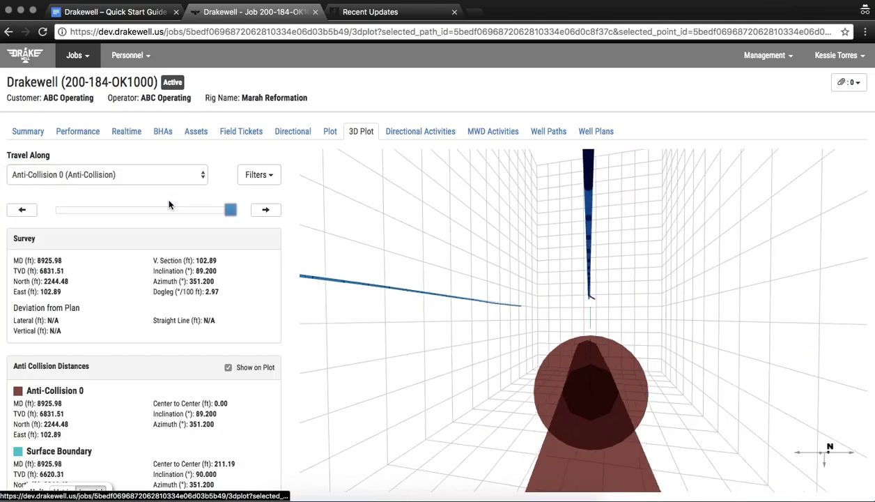
left_click_drag(414, 349, 706, 366)
scroll(725, 411, "down", 10)
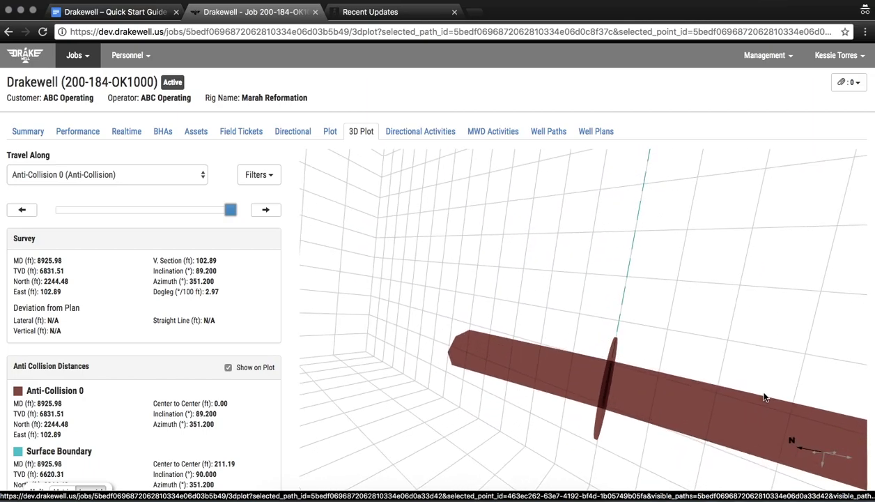
scroll(765, 397, "up", 3)
left_click_drag(764, 397, 286, 447)
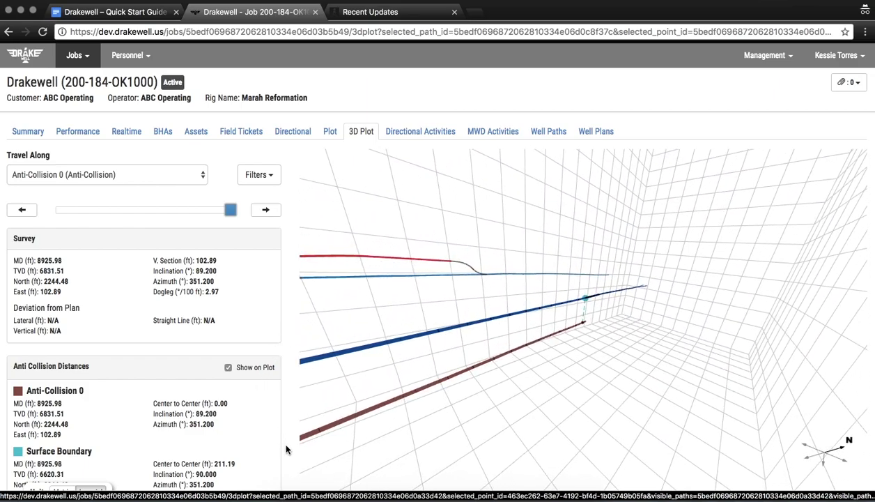
Open the job's vertical and horizontal section plots and set the vertical section plane azimuth to 53°.
left_click(331, 132)
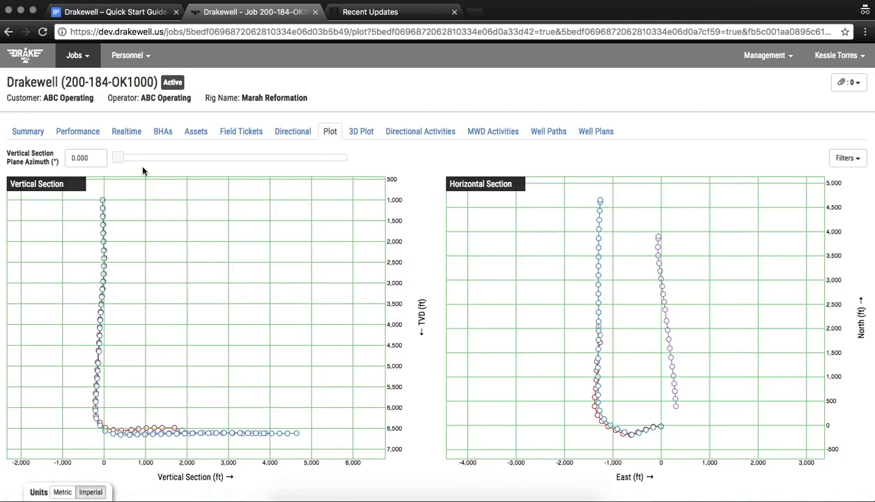
left_click_drag(117, 157, 152, 163)
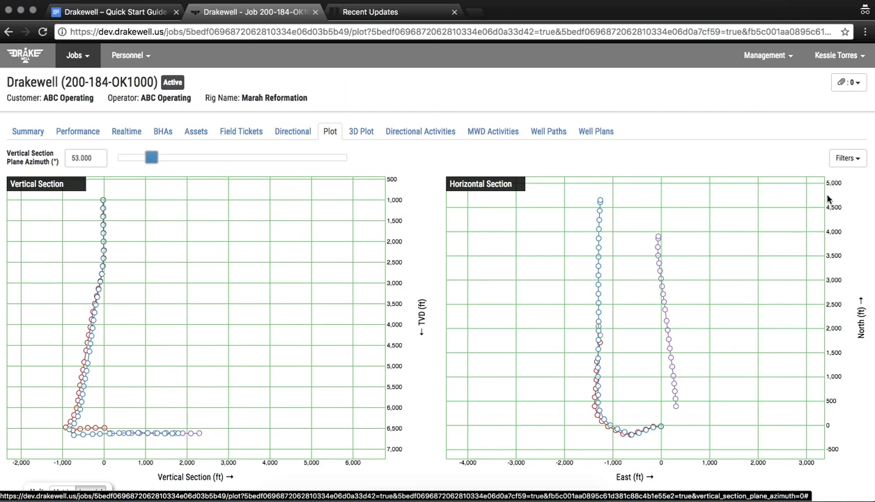
Filter the section plots to include Anti-Collision 0 and hide the MED Survey Record, keeping Surface Boundary hidden.
left_click(846, 159)
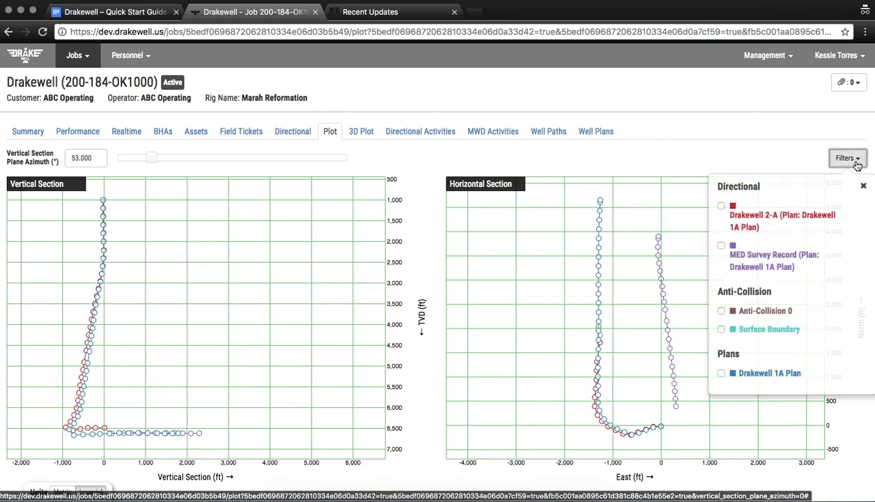
left_click(741, 317)
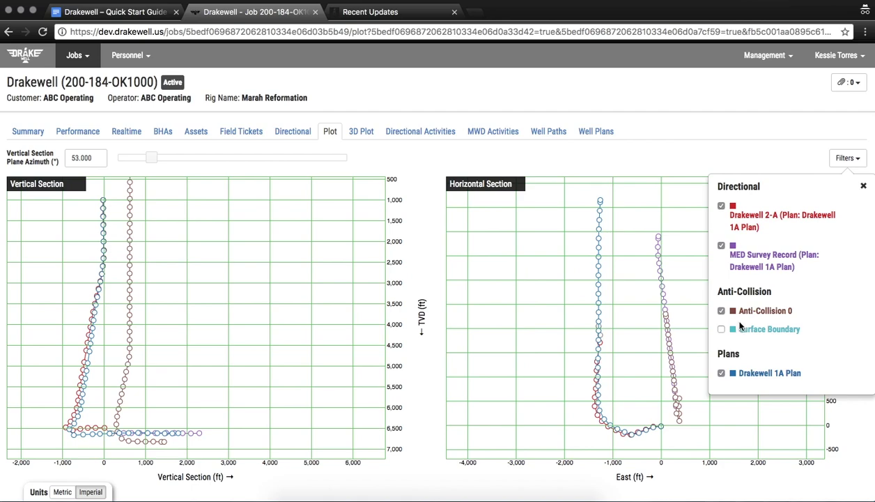
left_click(741, 335)
left_click(741, 333)
left_click(769, 258)
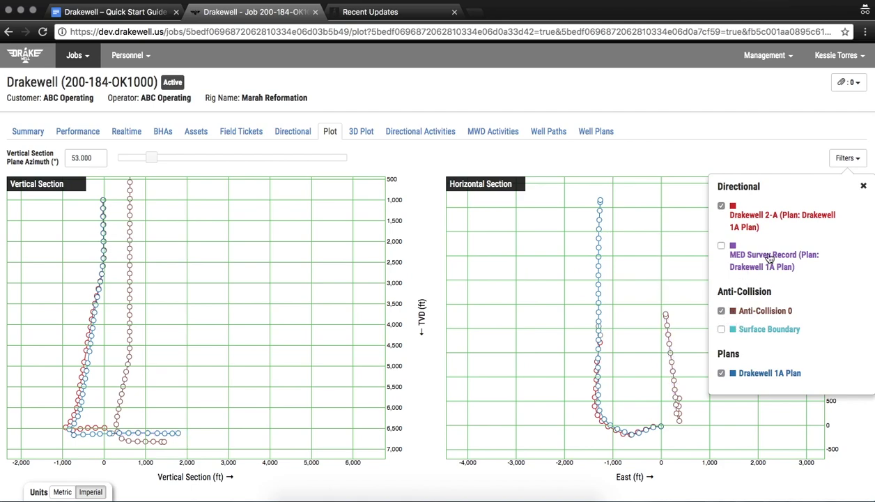
left_click(863, 186)
Reposition the vertical section plot and set its plane azimuth to 93°.
left_click_drag(215, 359, 319, 339)
left_click_drag(151, 158, 176, 164)
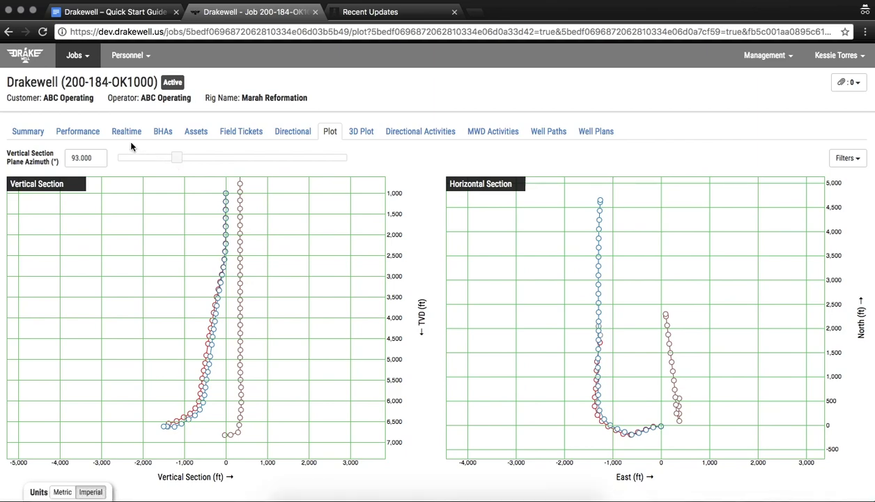
Review the job's BHA performance charts, including rate of penetration, distance, depth, totals and Days vs. Depth.
left_click(88, 136)
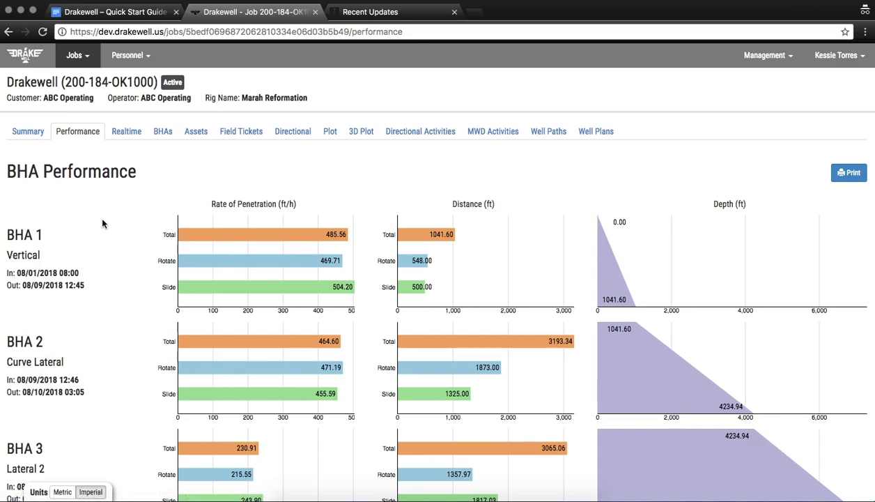
scroll(157, 281, "down", 3)
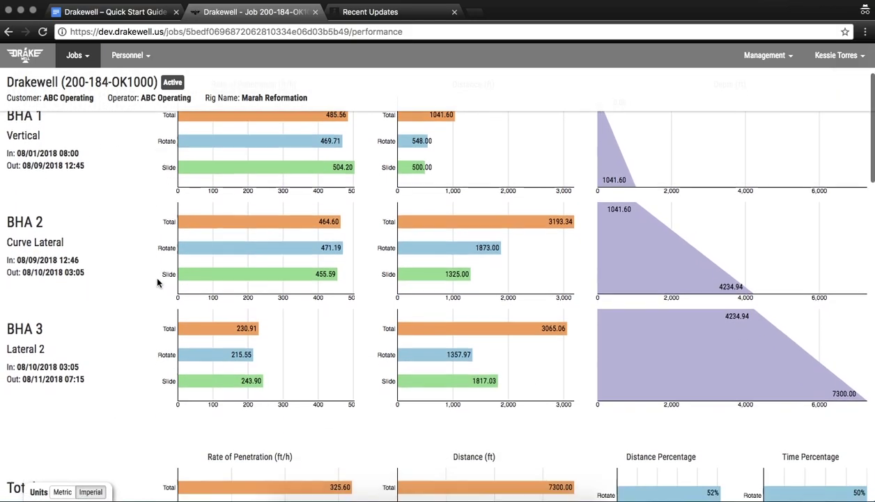
scroll(158, 282, "down", 1)
scroll(157, 283, "up", 2)
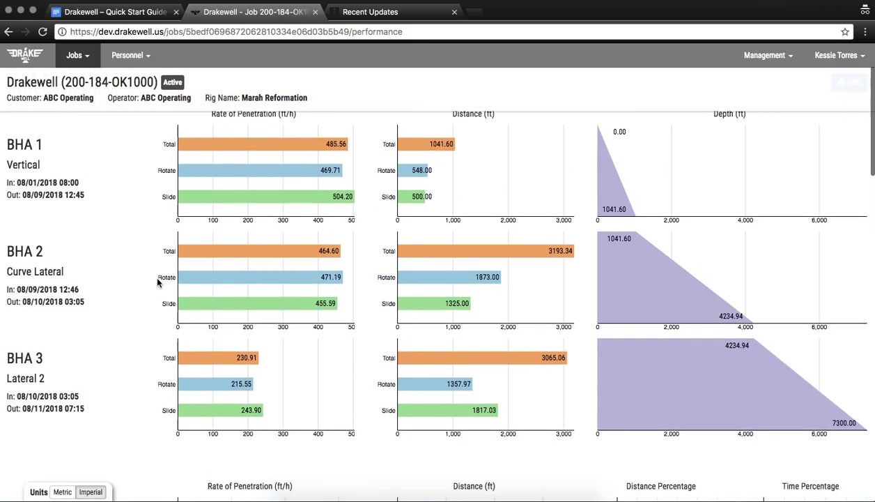
scroll(157, 283, "down", 7)
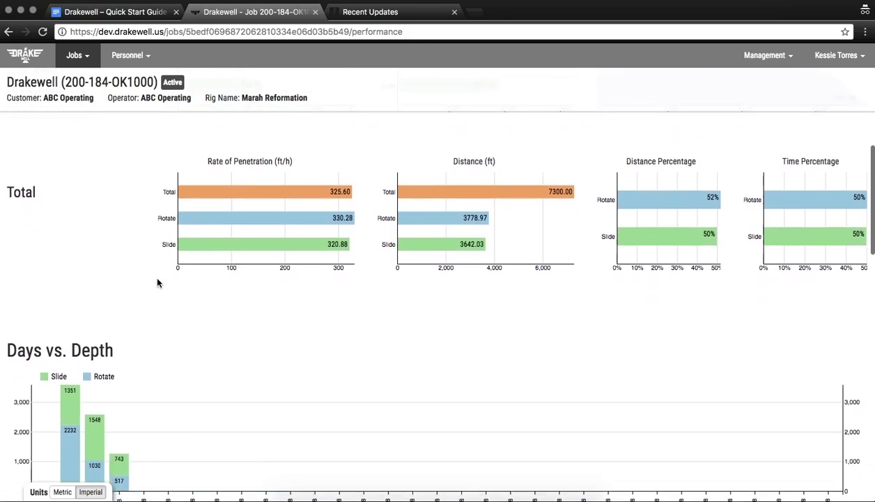
scroll(234, 239, "down", 4)
scroll(235, 239, "down", 10)
scroll(235, 239, "down", 7)
scroll(234, 239, "up", 2)
scroll(235, 239, "up", 20)
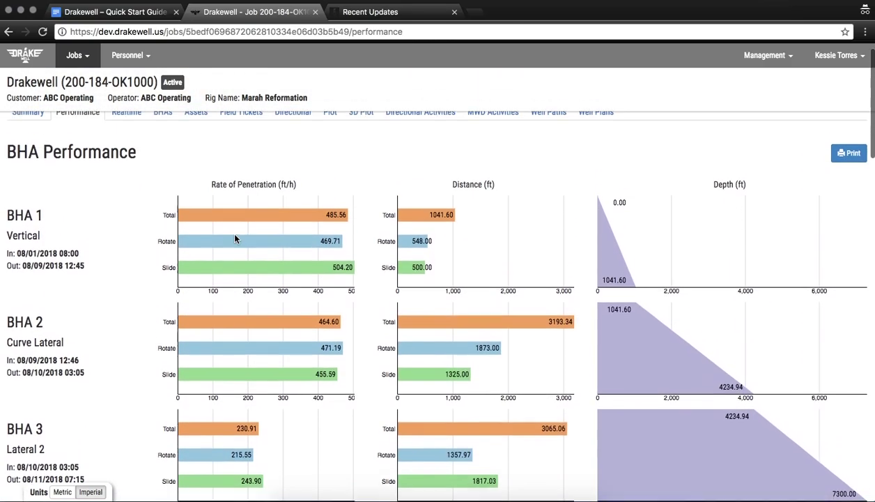
scroll(235, 239, "up", 1)
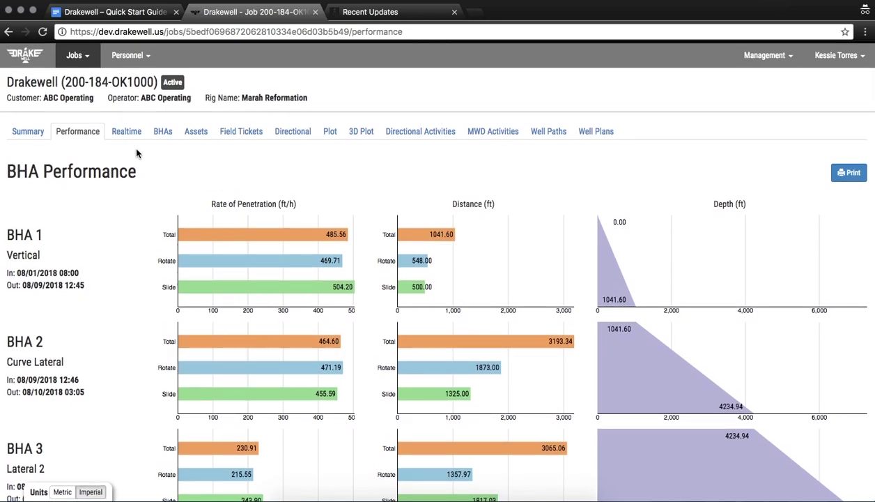
Mark the job's MWD batteries B50-C9C48 and 76F-87BDF for shipment.
left_click(196, 131)
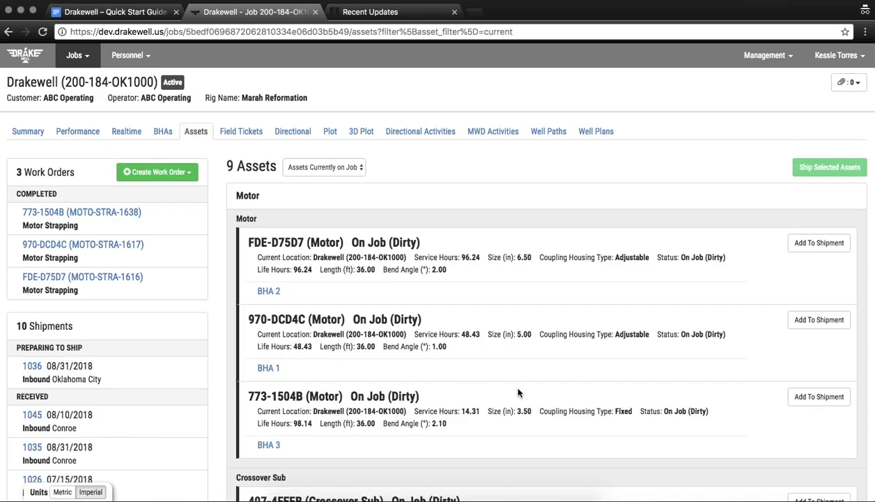
scroll(517, 392, "down", 2)
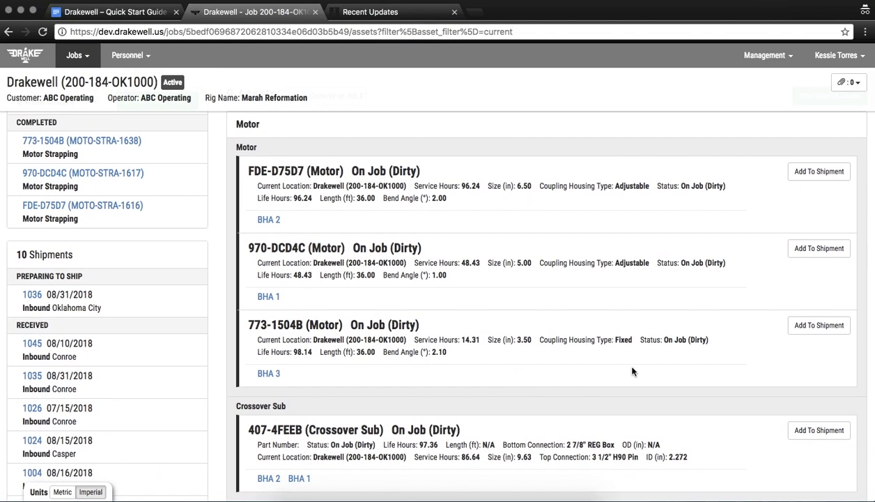
scroll(714, 376, "down", 3)
scroll(714, 376, "down", 8)
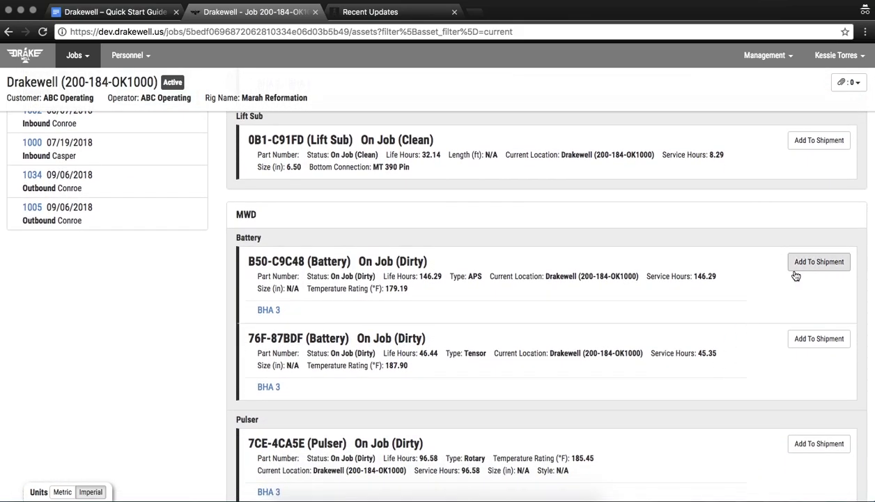
scroll(593, 367, "down", 3)
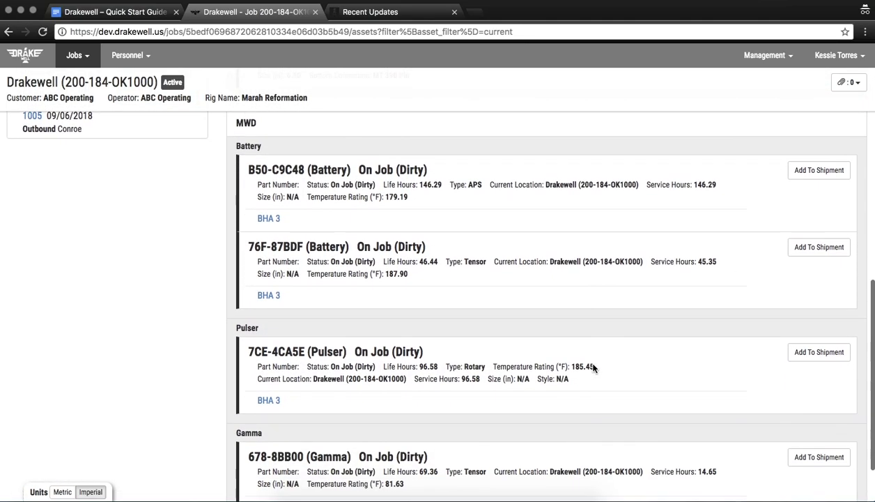
left_click(811, 171)
left_click(818, 247)
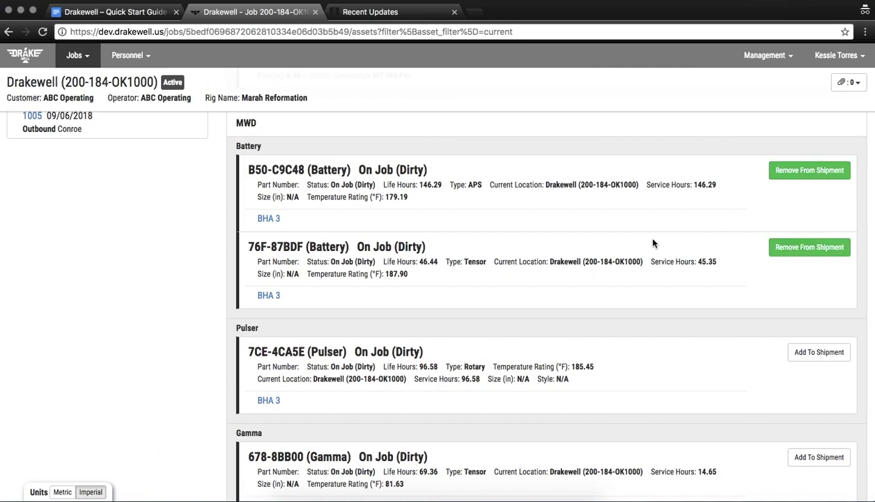
Start a new shipment for the selected batteries with the job Drakewell 1-2H as its destination.
scroll(644, 236, "up", 2)
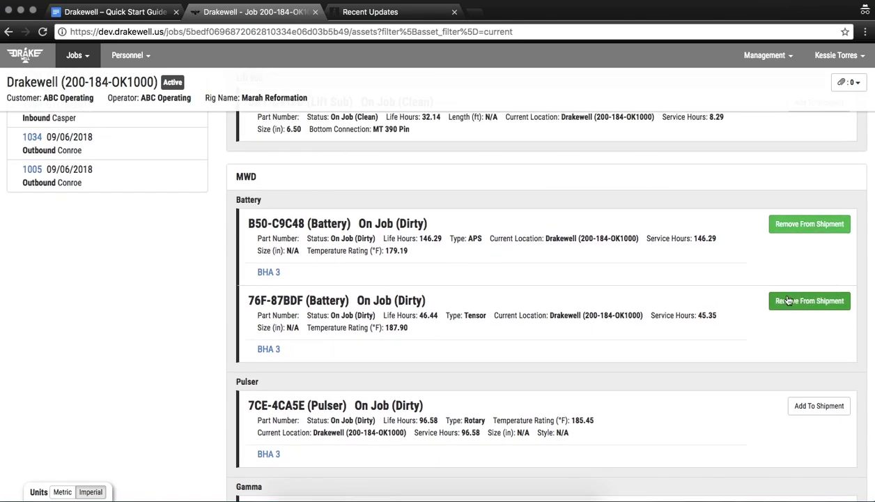
scroll(592, 277, "up", 8)
scroll(594, 279, "up", 5)
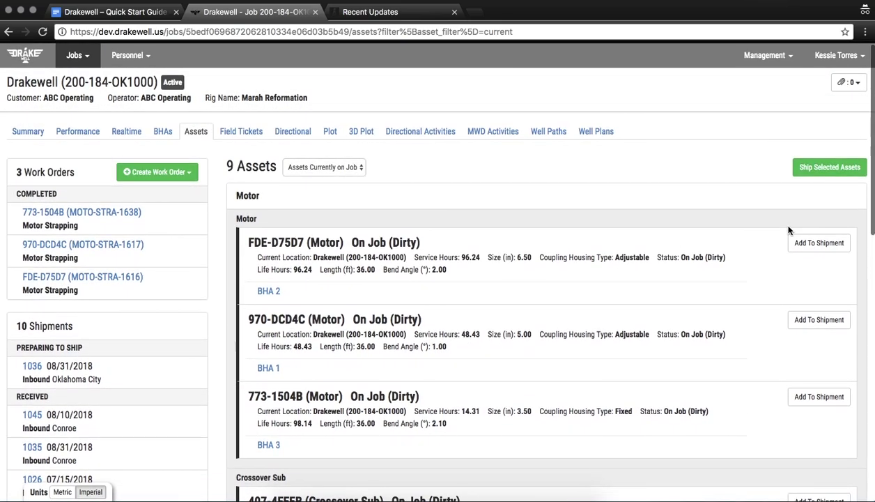
left_click(828, 174)
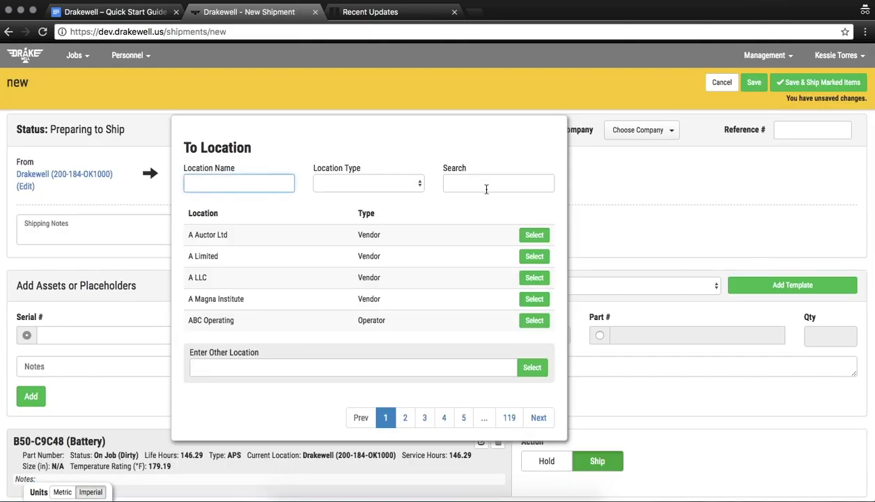
type("drak")
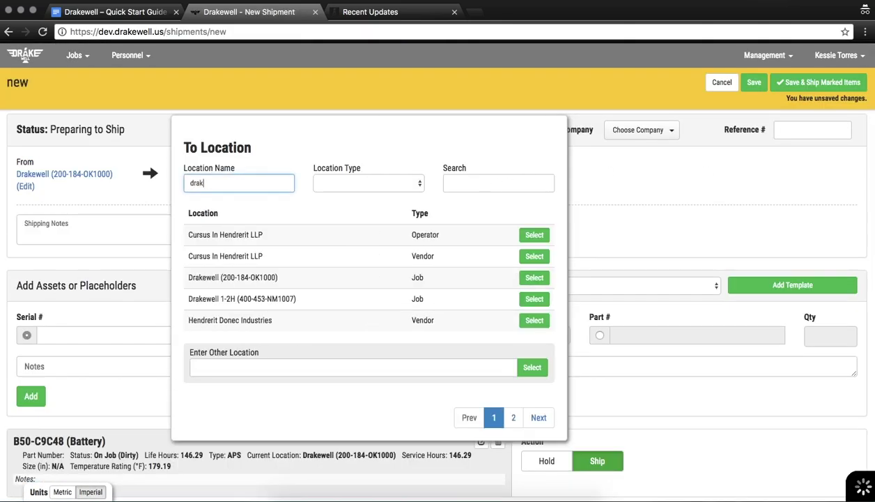
left_click(535, 256)
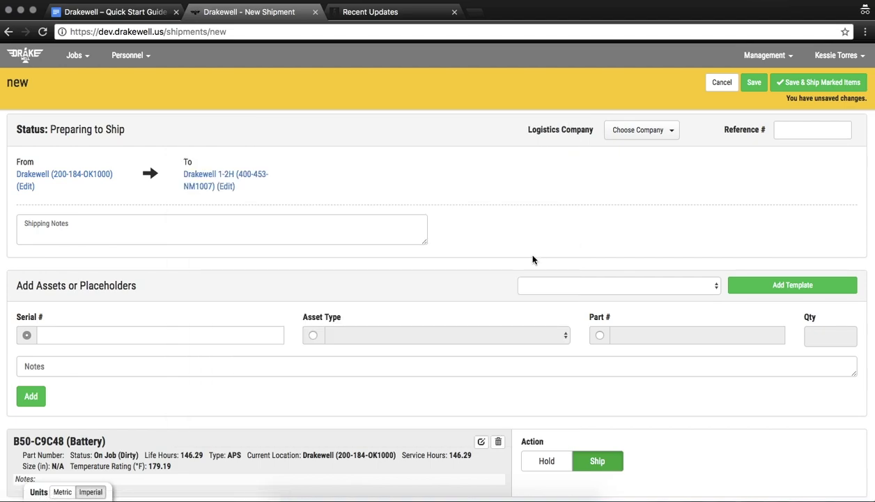
Change the shipment's destination to the Conroe district, then save it and ship the marked items.
left_click(226, 186)
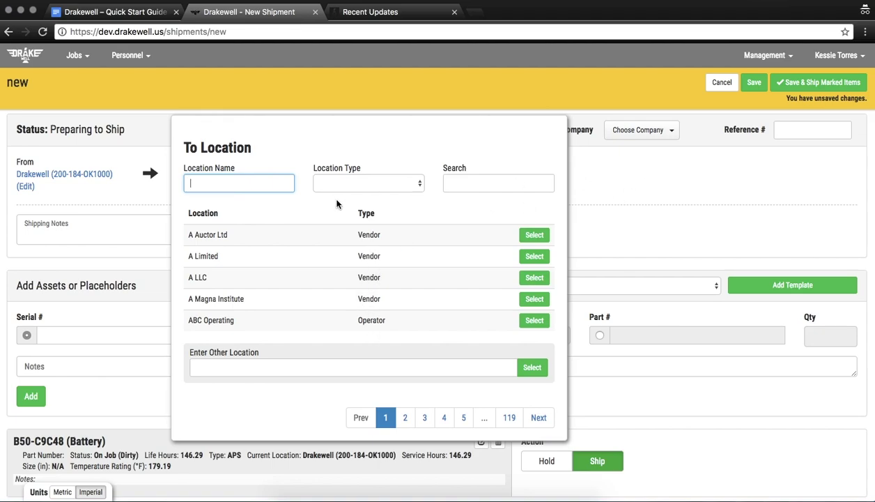
type("conroe")
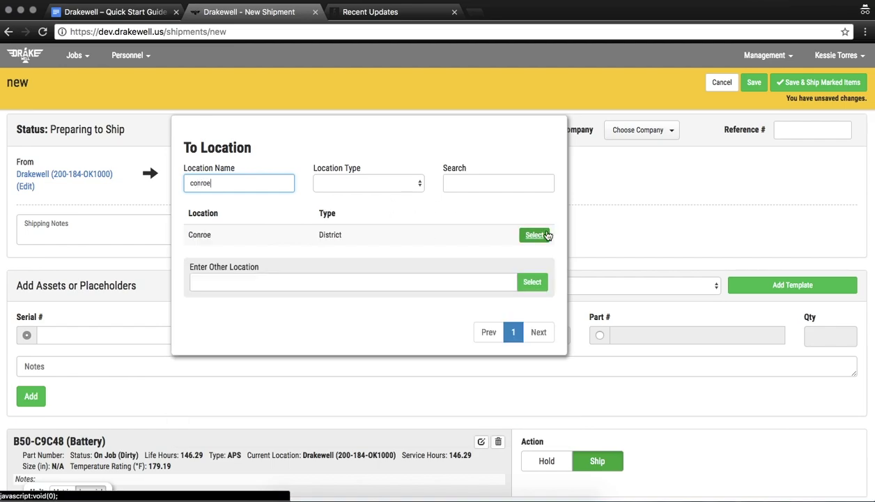
left_click(535, 235)
left_click(804, 88)
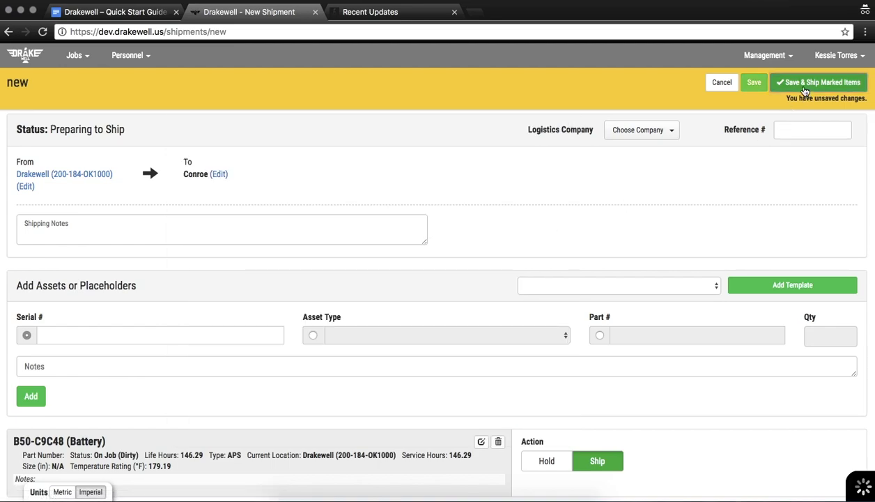
Check the originating Drakewell job's assets and shipments, then open the job's summary.
left_click(88, 180)
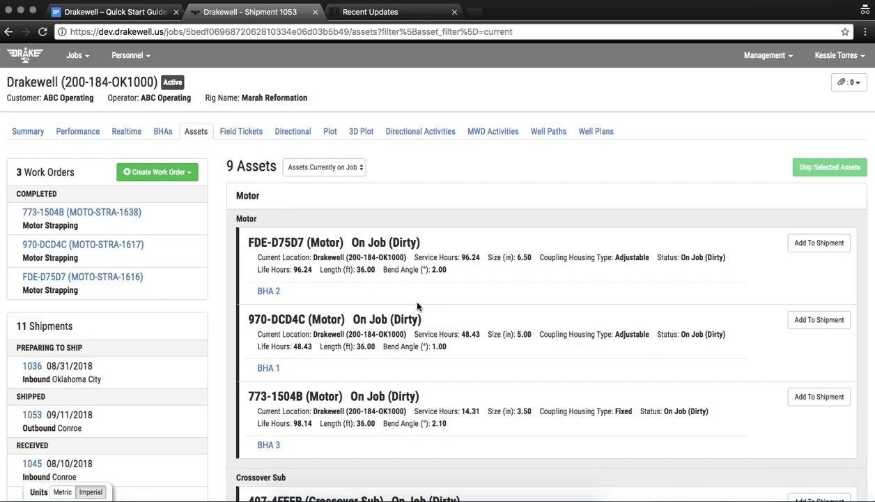
scroll(418, 306, "down", 2)
scroll(417, 307, "up", 2)
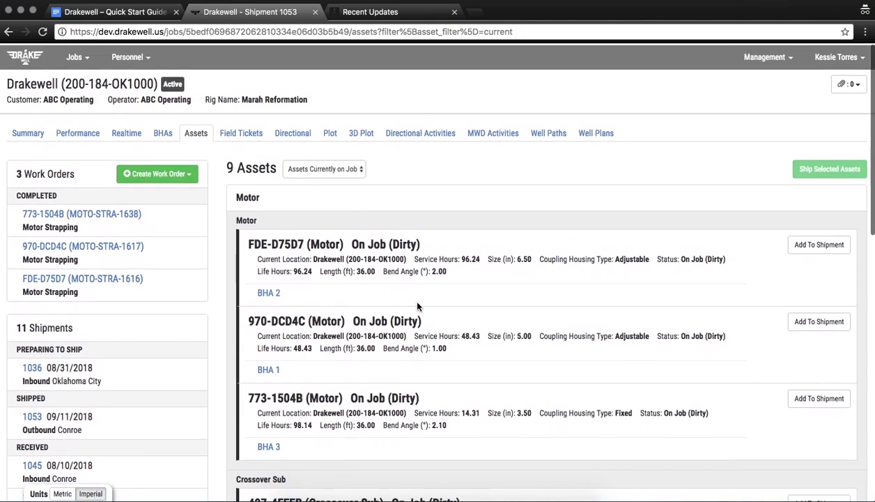
left_click(31, 132)
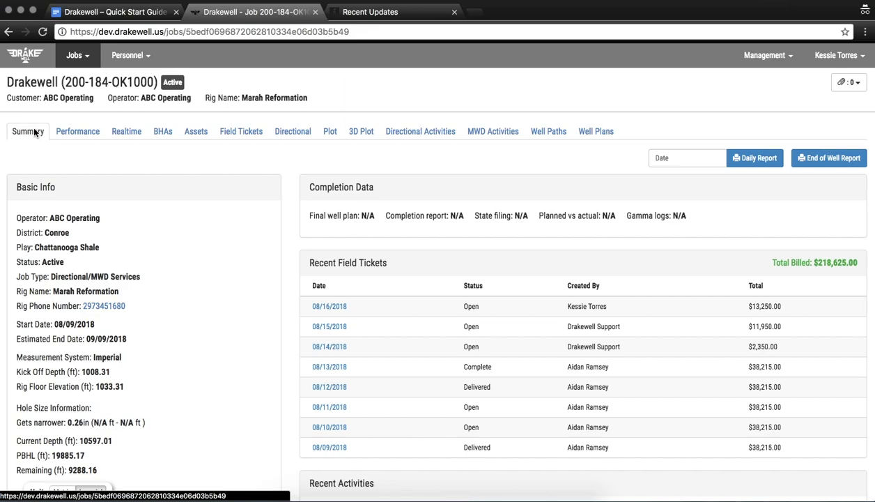
Switch to the Drakewell help site and review the recent updates dated 09/06/2018.
left_click(354, 11)
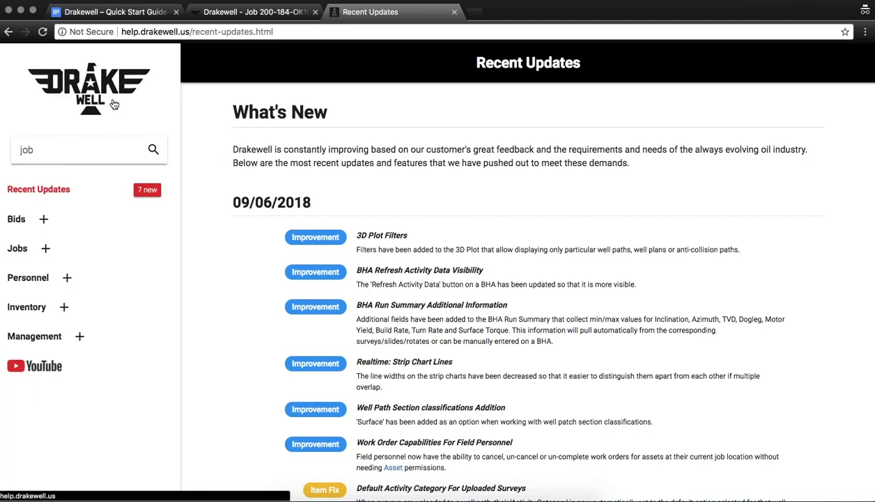
left_click(119, 191)
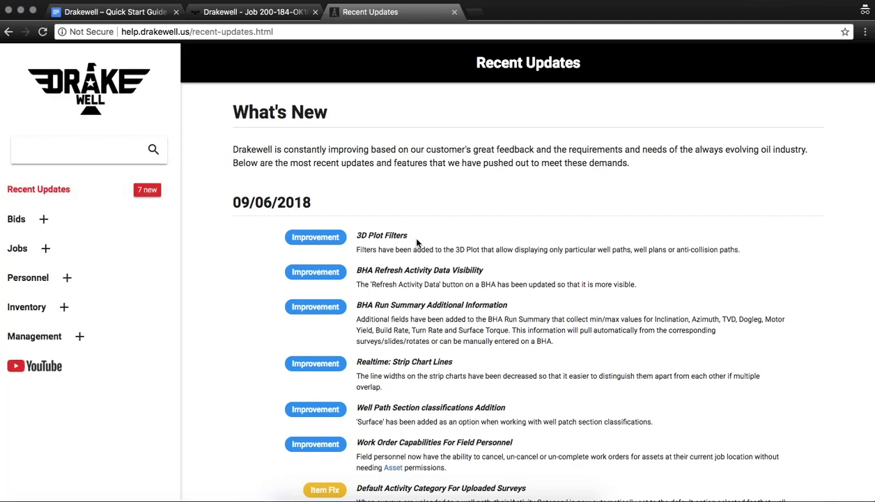
scroll(411, 235, "down", 3)
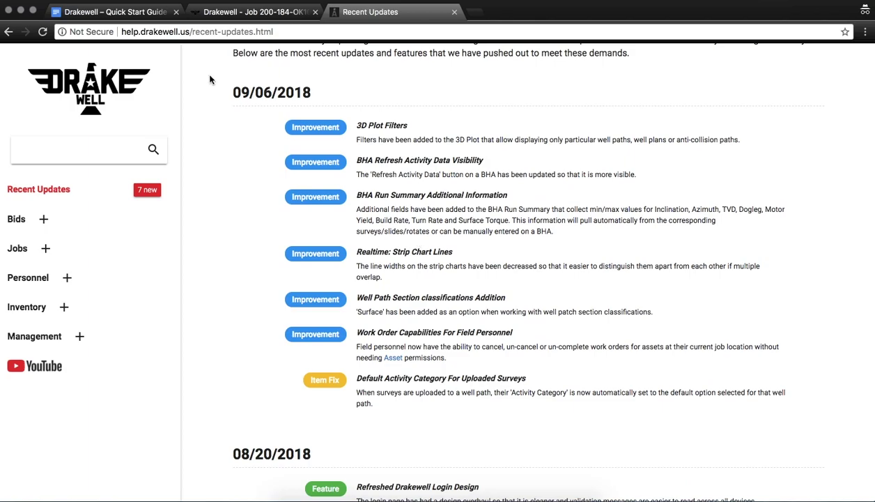
Switch to the Drakewell Quick Start Guide in Google Docs and view its web address and opening page.
left_click(146, 13)
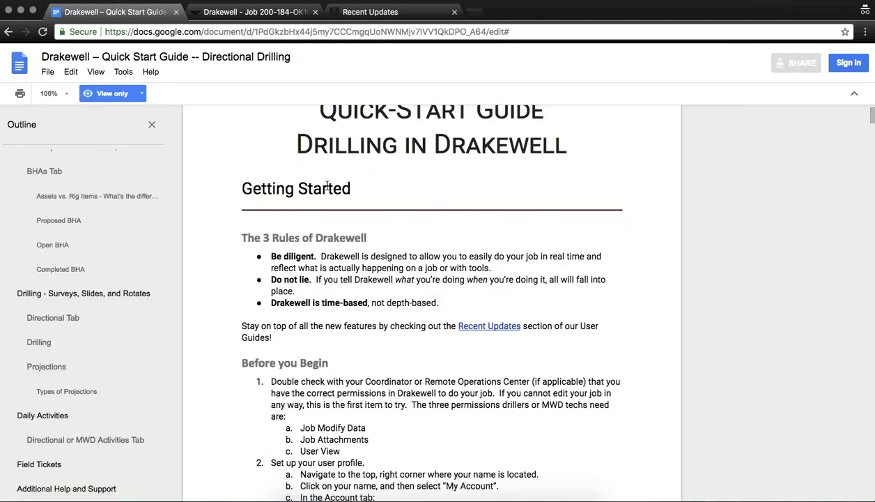
left_click(365, 31)
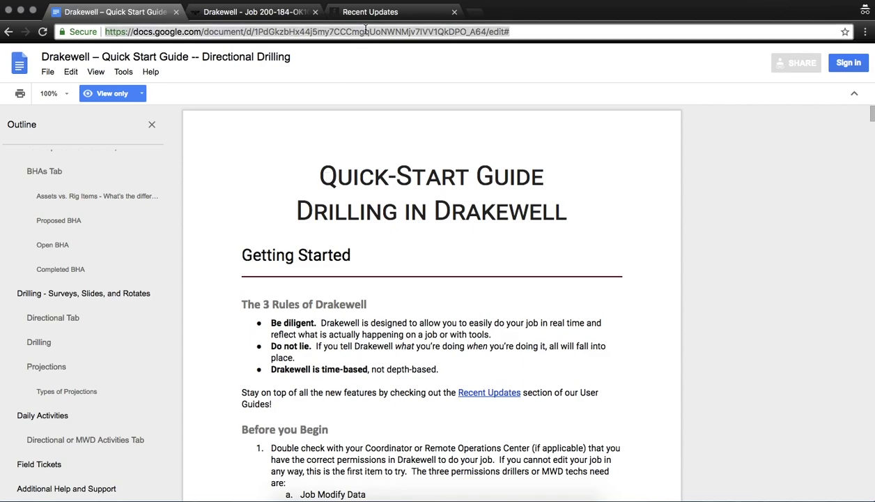
left_click(343, 188)
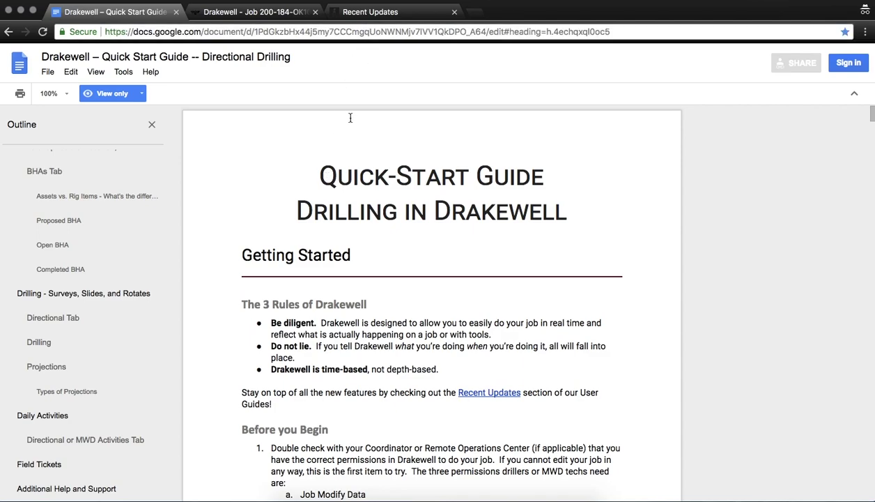
Revisit the help site's recent updates and return to the Drakewell job's page.
left_click(345, 14)
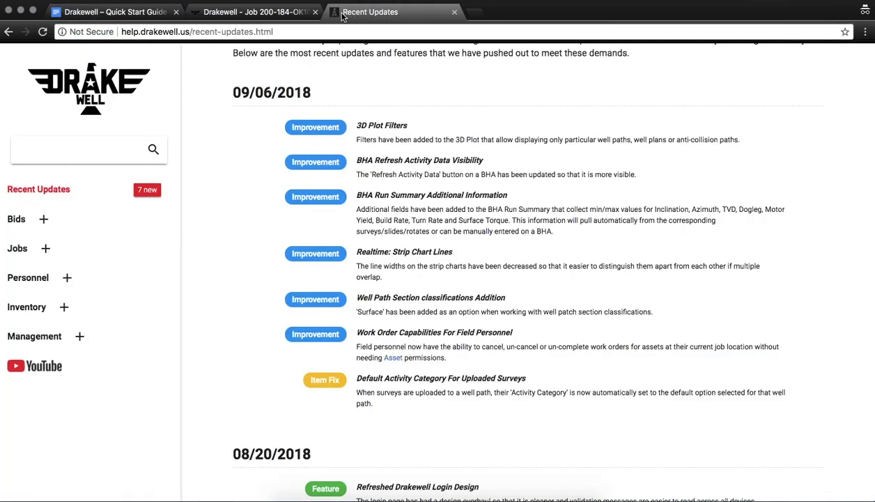
left_click(287, 14)
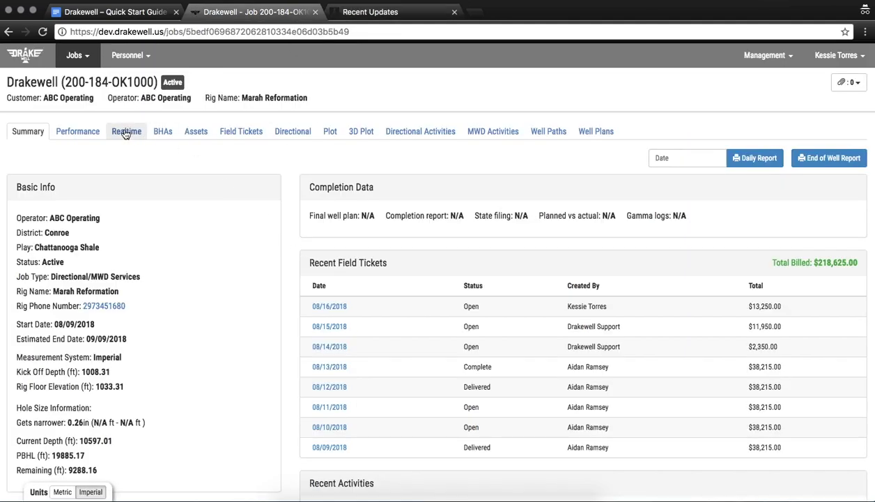
left_click(84, 138)
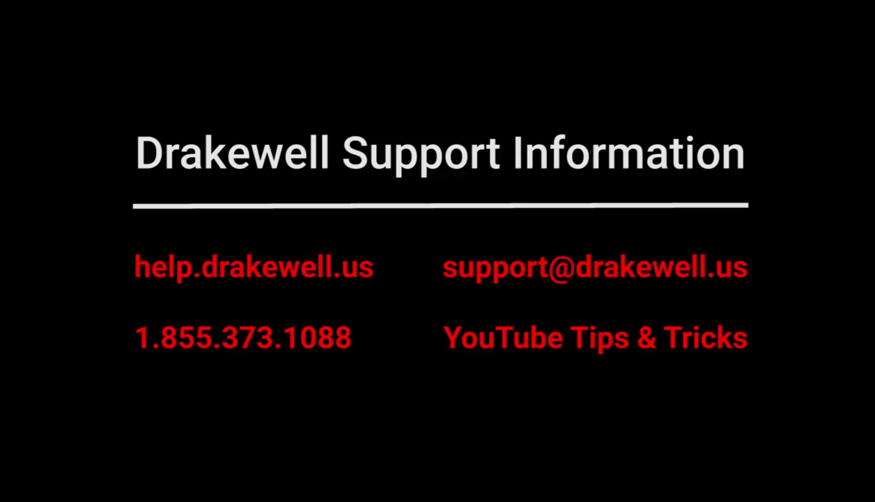